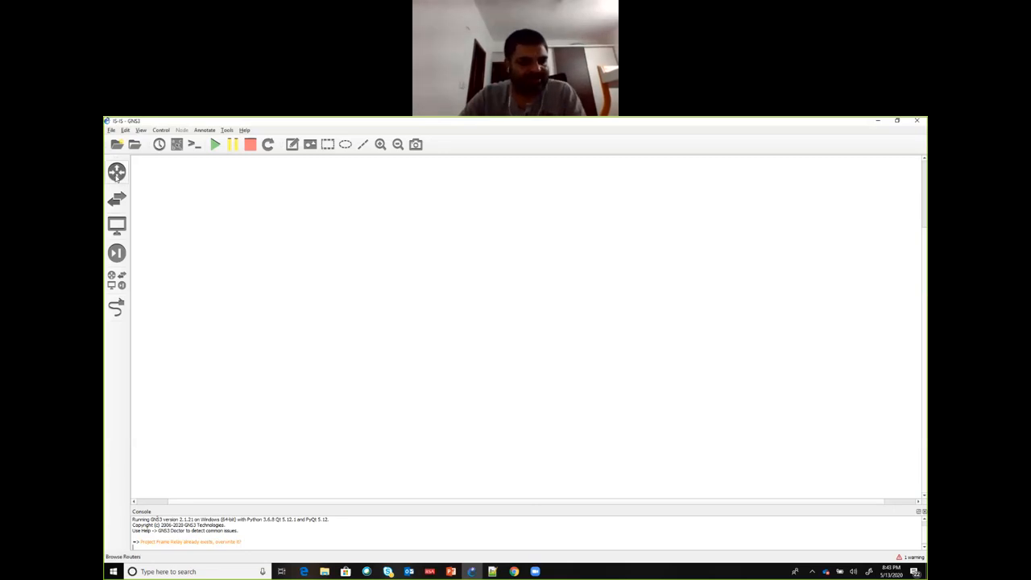
Step: Place five c3725 routers on the workspace, three in a triangle and two farther to the right, and shift R1 slightly down
{"action": "left_click", "coordinate": [116, 174]}
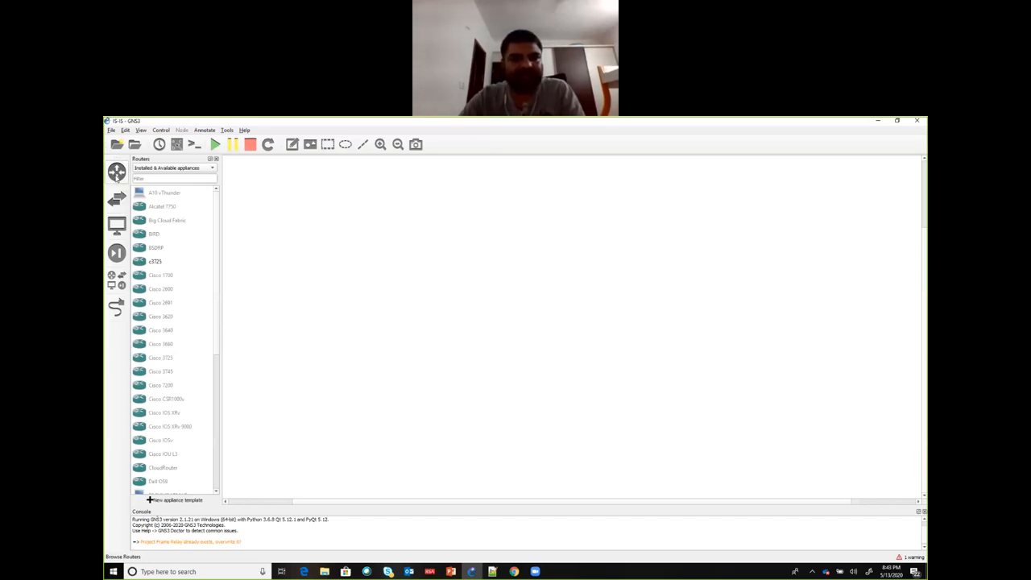
{"action": "left_click", "coordinate": [155, 261]}
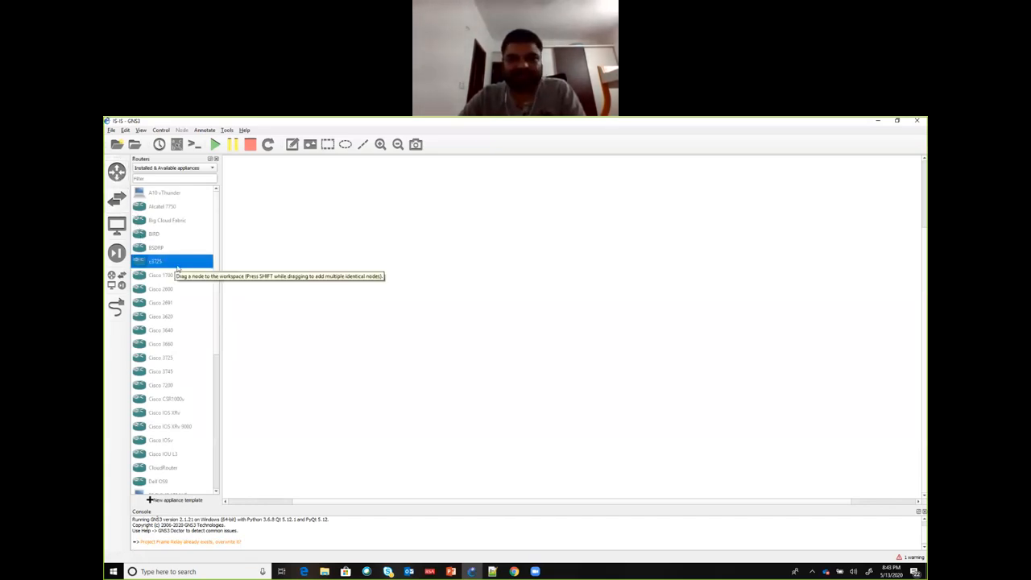
{"action": "left_click_drag", "start_coordinate": [177, 269], "coordinate": [441, 314]}
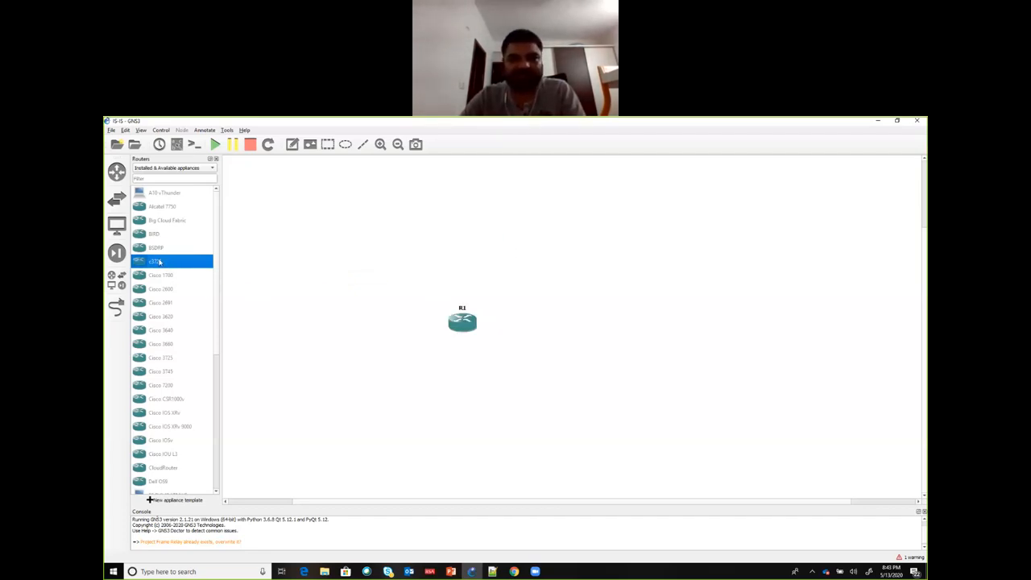
{"action": "left_click_drag", "start_coordinate": [158, 262], "coordinate": [486, 250]}
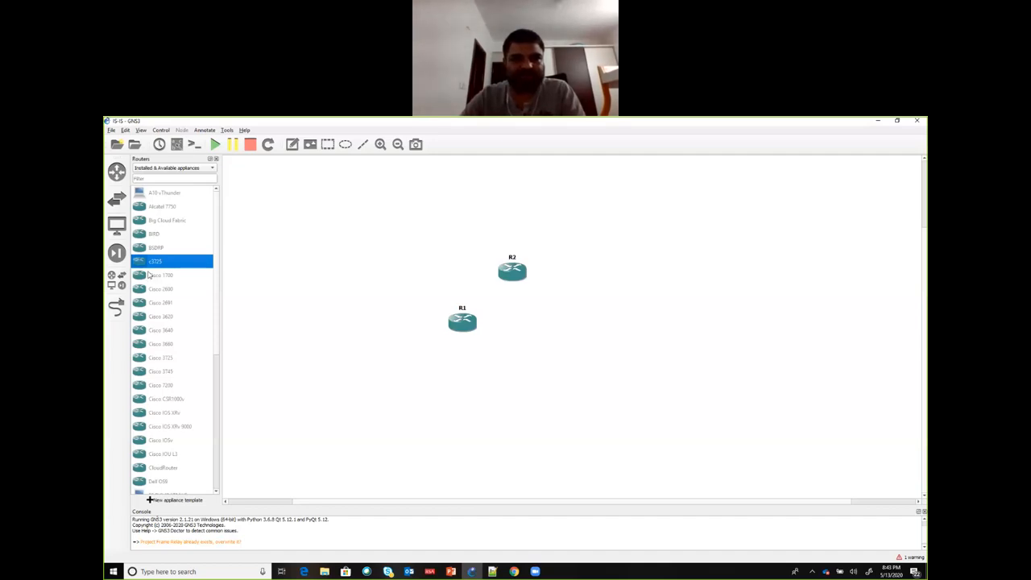
{"action": "left_click_drag", "start_coordinate": [154, 268], "coordinate": [546, 321]}
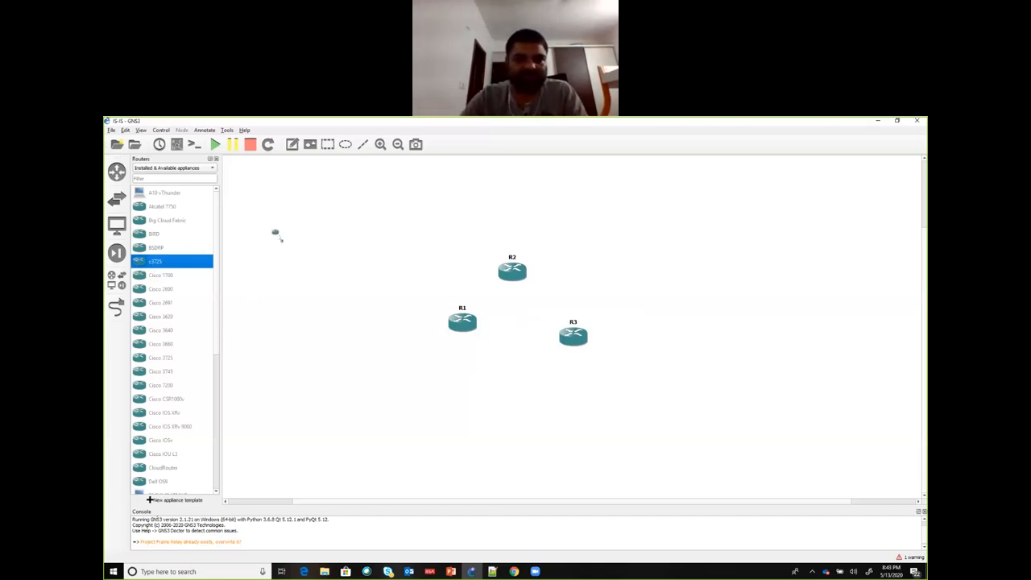
{"action": "left_click_drag", "start_coordinate": [598, 207], "coordinate": [599, 208]}
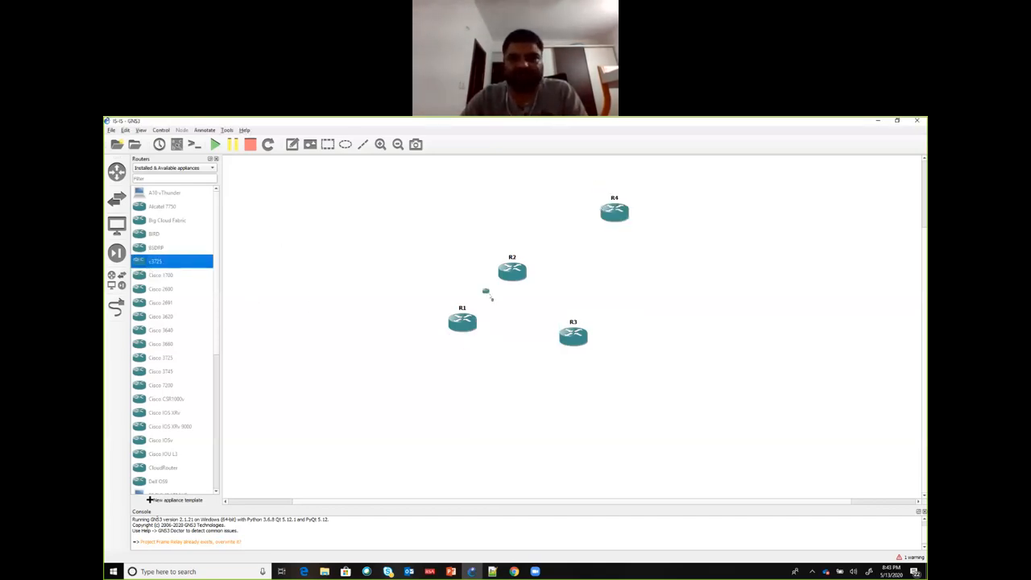
{"action": "left_click_drag", "start_coordinate": [488, 295], "coordinate": [727, 314]}
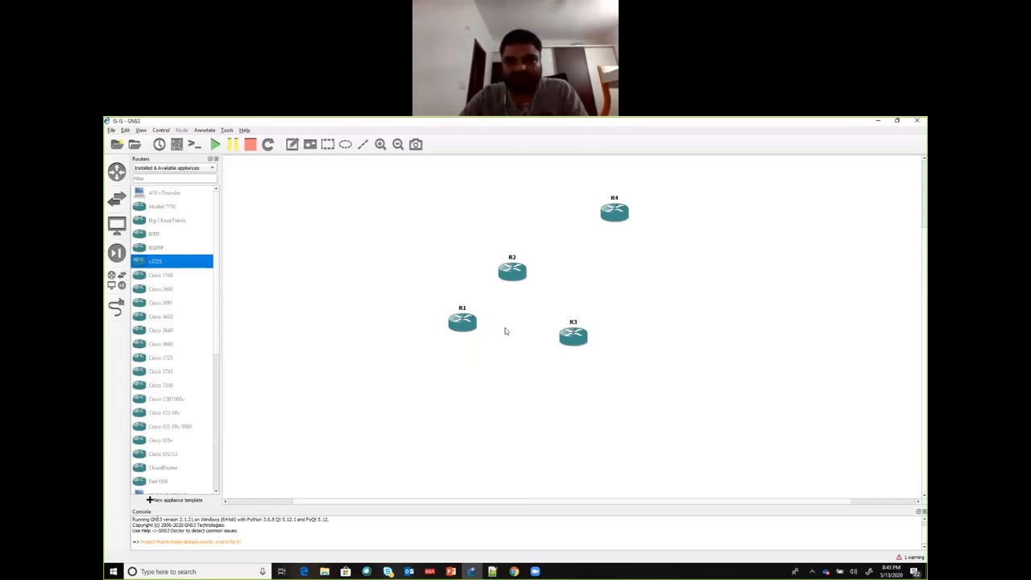
{"action": "left_click_drag", "start_coordinate": [461, 328], "coordinate": [459, 337]}
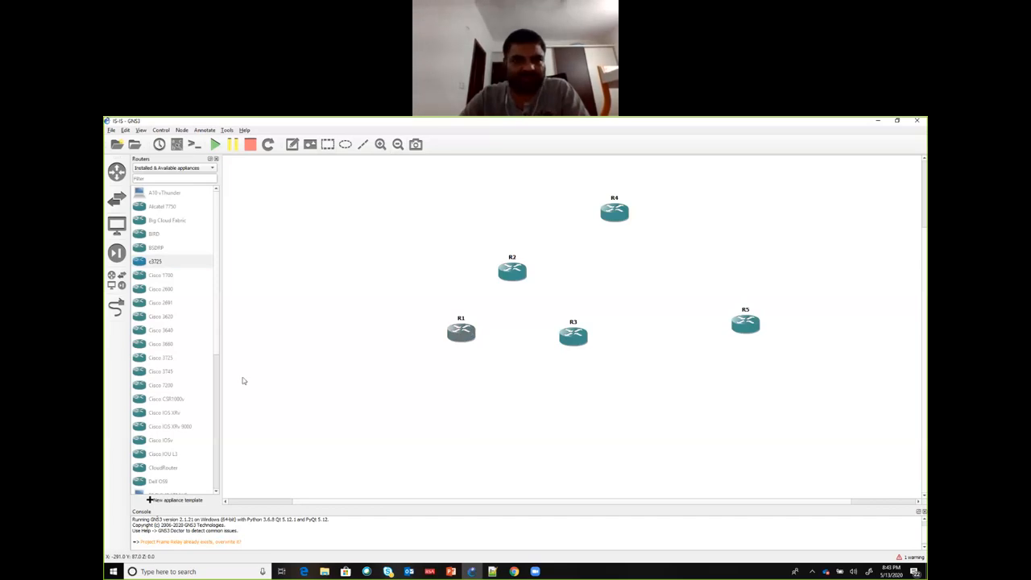
Step: Add a serial link from R1 to Serial0/0 on R2
{"action": "left_click", "coordinate": [117, 307]}
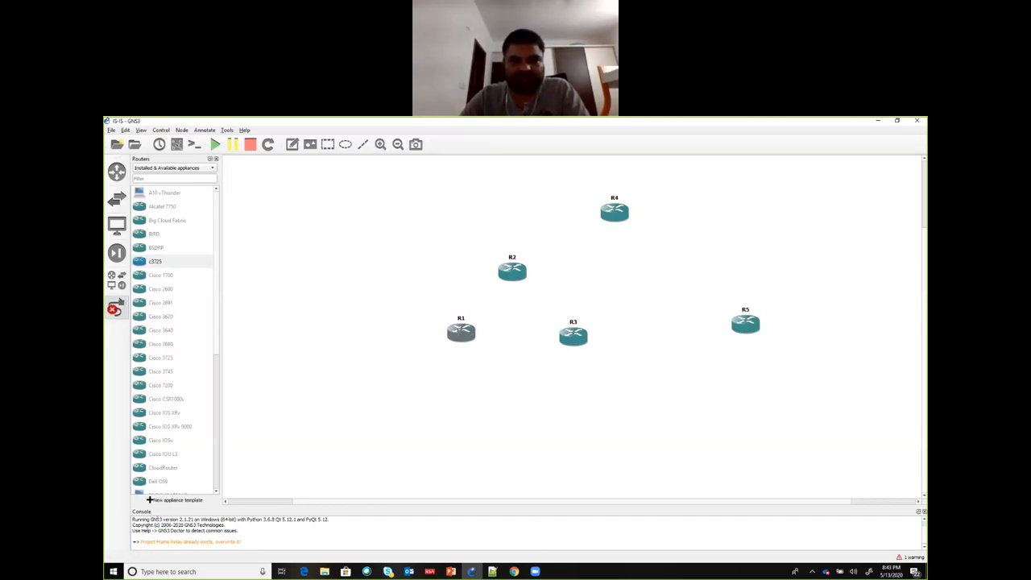
{"action": "left_click", "coordinate": [461, 329]}
{"action": "left_click", "coordinate": [510, 530]}
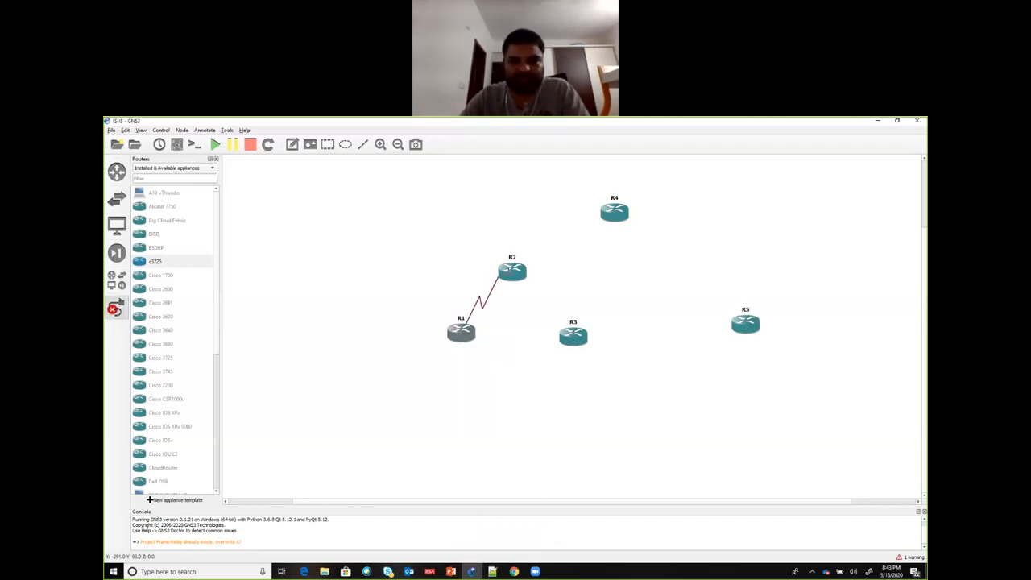
{"action": "left_click", "coordinate": [510, 274]}
{"action": "left_click", "coordinate": [547, 467]}
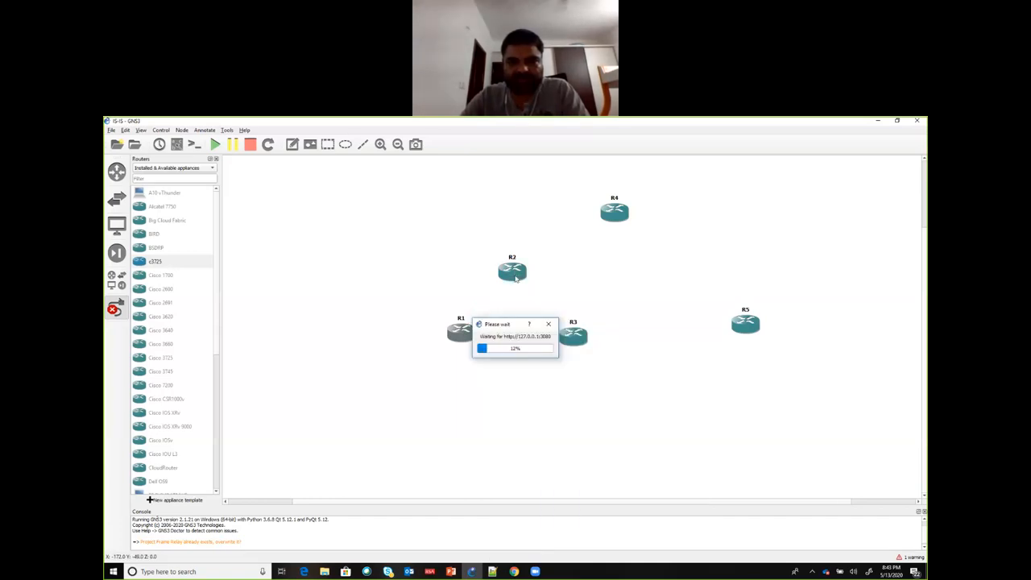
Step: Link FastEthernet0/0 on R2 to FastEthernet0/1 on R3
{"action": "left_click", "coordinate": [516, 276]}
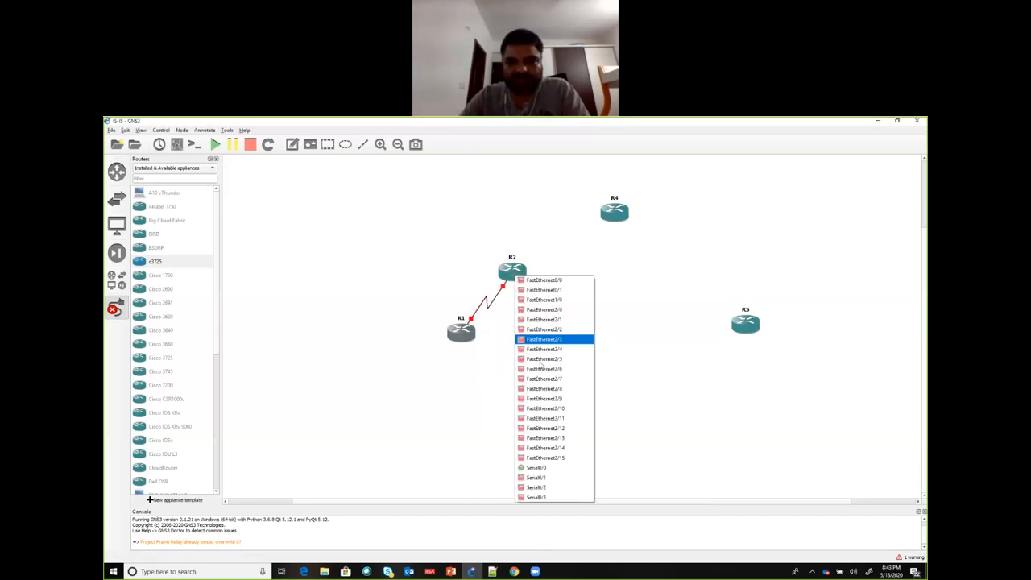
{"action": "left_click", "coordinate": [548, 280]}
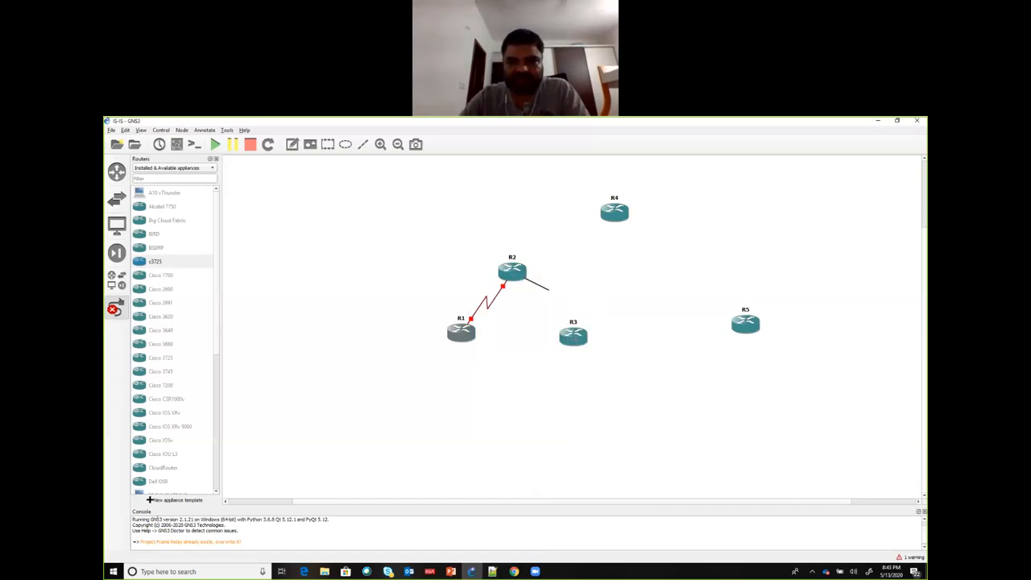
{"action": "left_click", "coordinate": [576, 341]}
{"action": "left_click", "coordinate": [588, 355]}
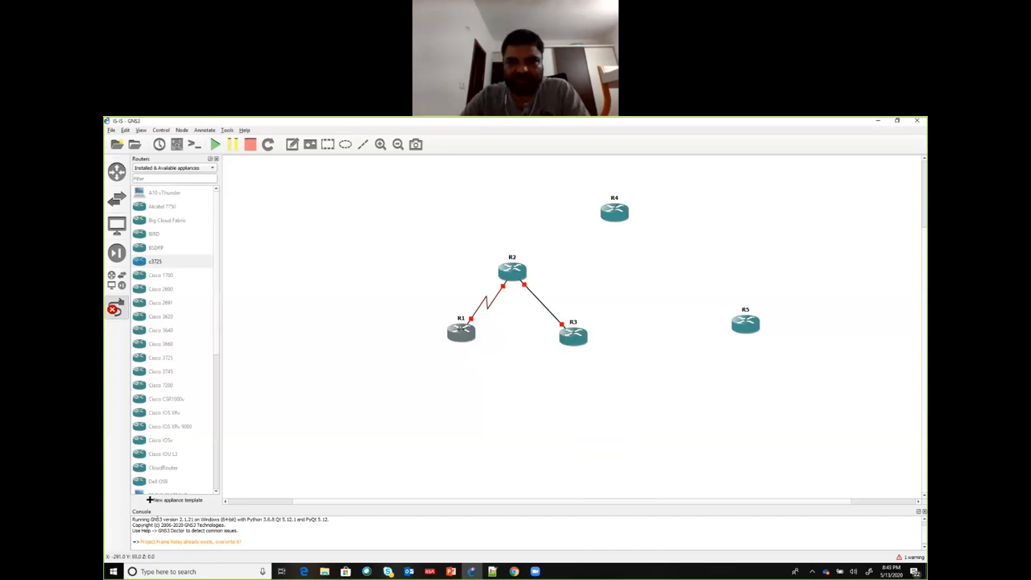
Step: Add a serial link from R1 to Serial0/0 on R3
{"action": "left_click", "coordinate": [460, 332]}
{"action": "left_click", "coordinate": [481, 531]}
{"action": "left_click", "coordinate": [571, 338]}
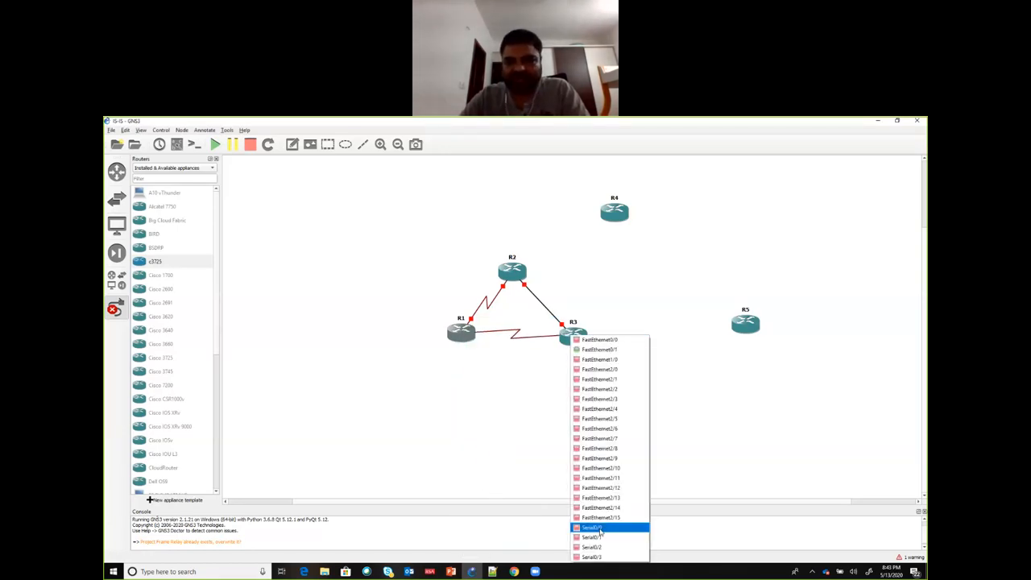
{"action": "left_click", "coordinate": [596, 527]}
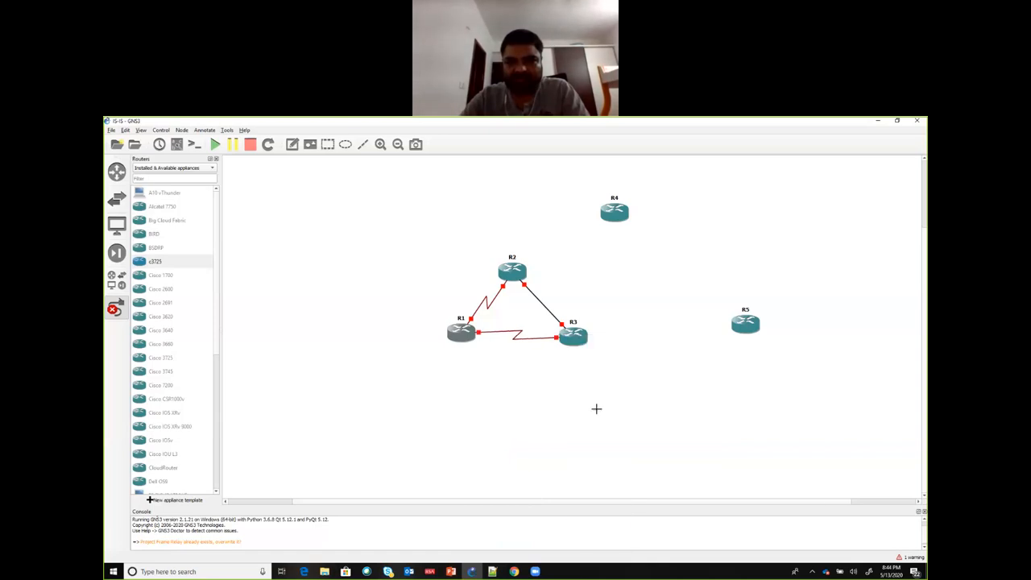
Step: Link Serial0/0 on R4 to Serial0/1 on R2
{"action": "left_click", "coordinate": [614, 214]}
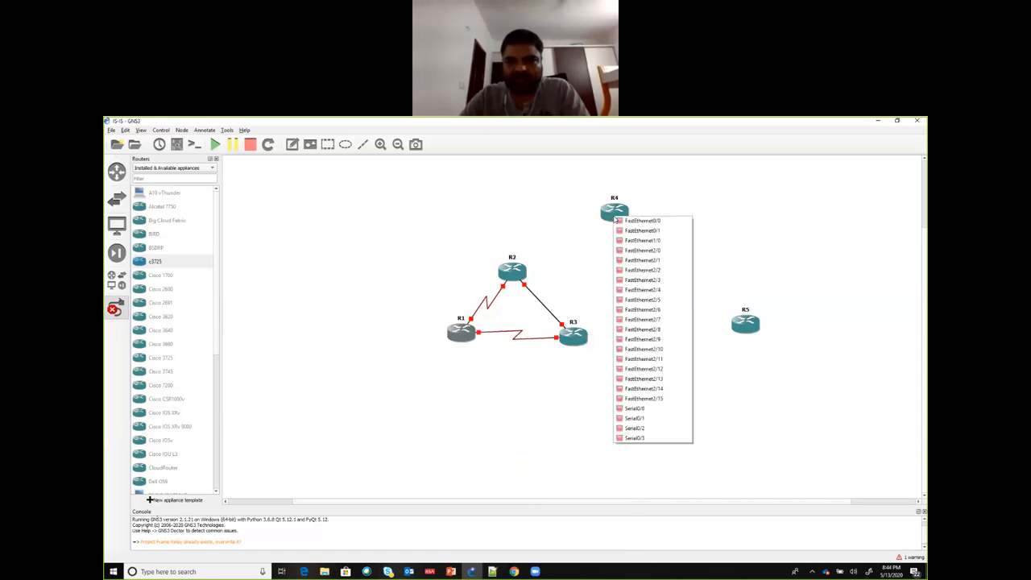
{"action": "left_click", "coordinate": [633, 408]}
{"action": "left_click", "coordinate": [512, 271]}
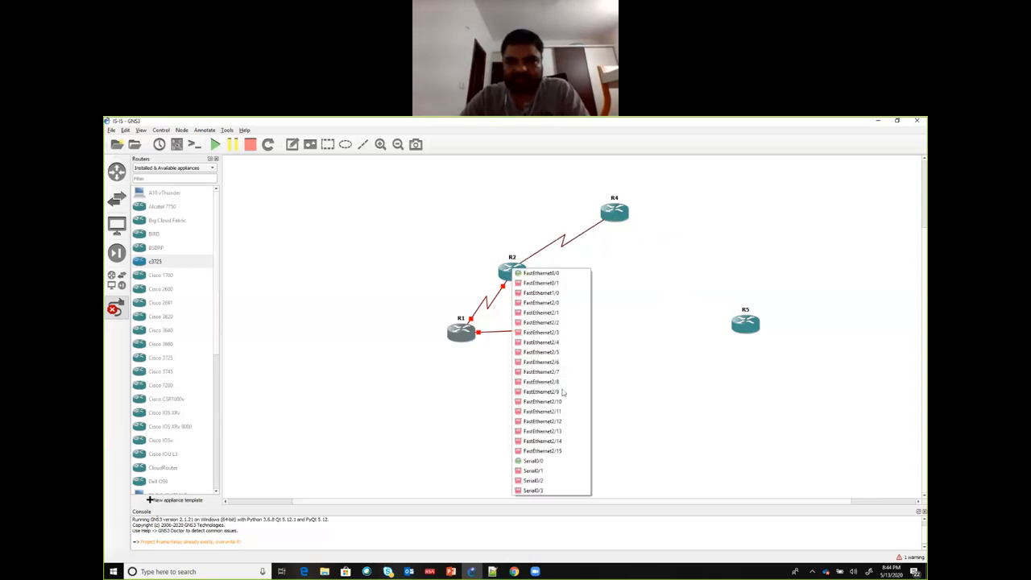
{"action": "left_click", "coordinate": [575, 470]}
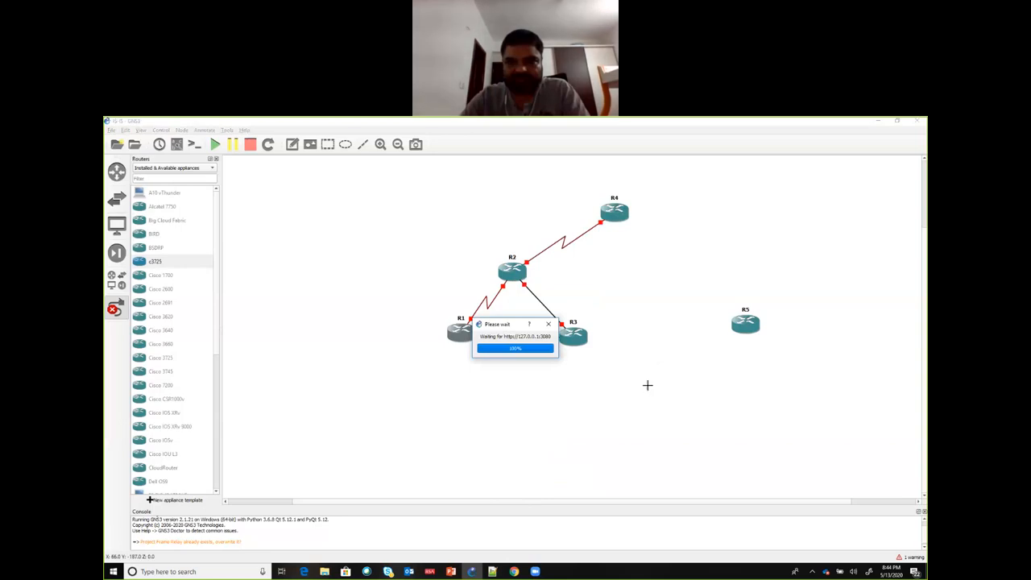
Step: Link Serial0/1 on R4 to Serial0/1 on R5
{"action": "left_click", "coordinate": [614, 211]}
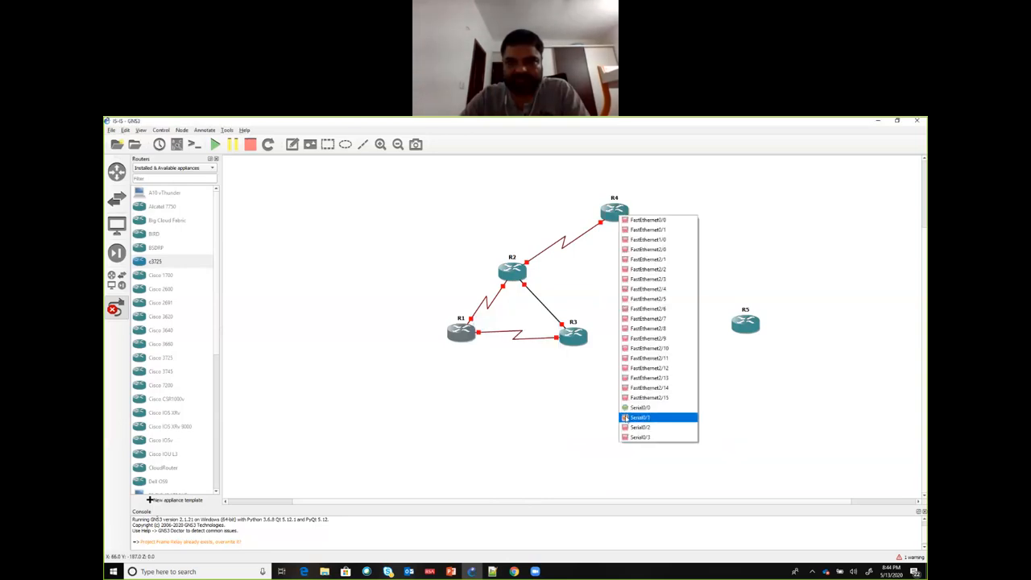
{"action": "left_click", "coordinate": [636, 418]}
{"action": "left_click", "coordinate": [743, 323]}
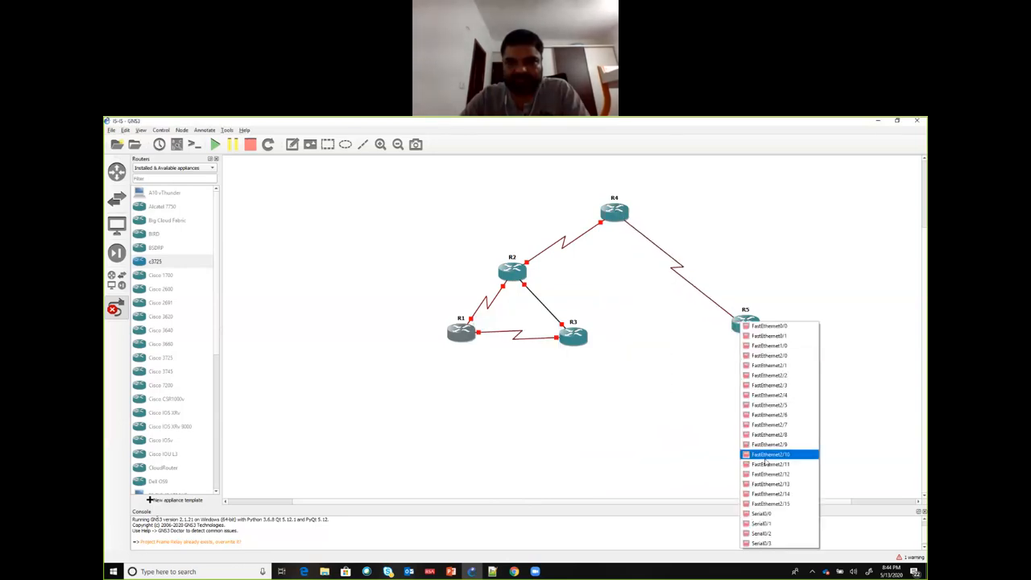
{"action": "left_click", "coordinate": [772, 525]}
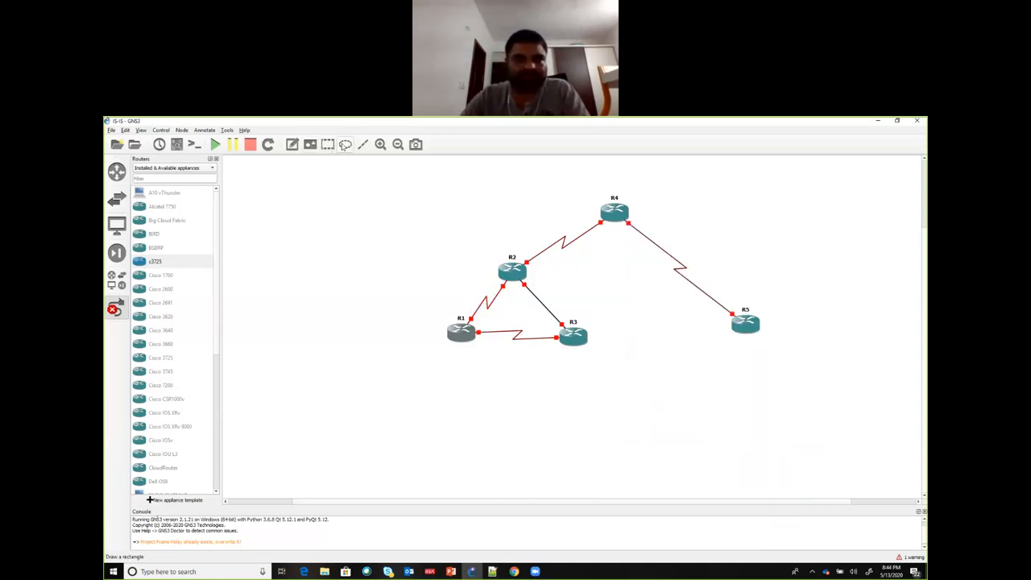
Step: Draw an ellipse and stretch and position it so that it encloses R1, R2 and R3, then leave link mode
{"action": "left_click", "coordinate": [345, 146]}
{"action": "left_click", "coordinate": [436, 266]}
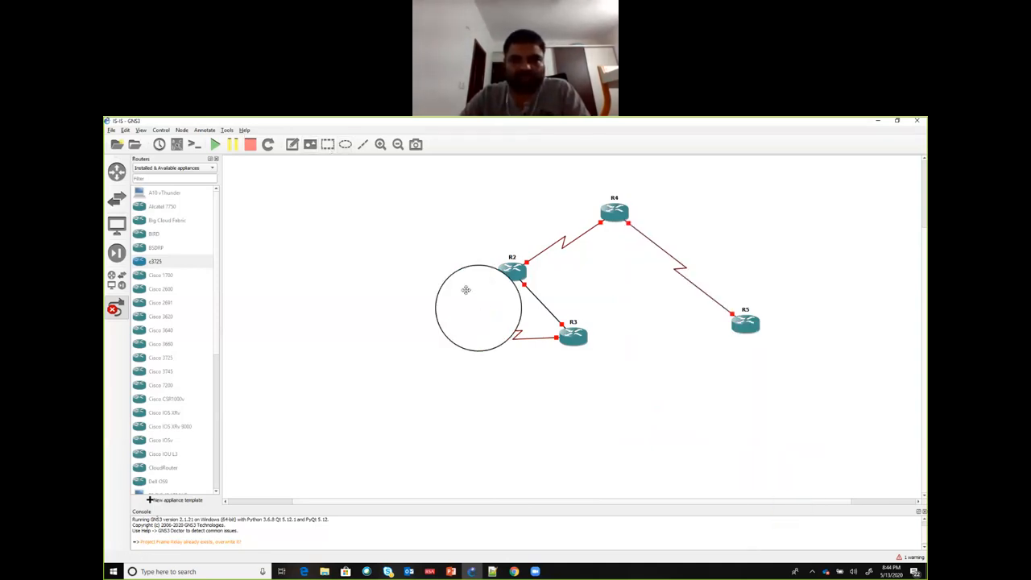
{"action": "left_click_drag", "start_coordinate": [483, 301], "coordinate": [454, 289]}
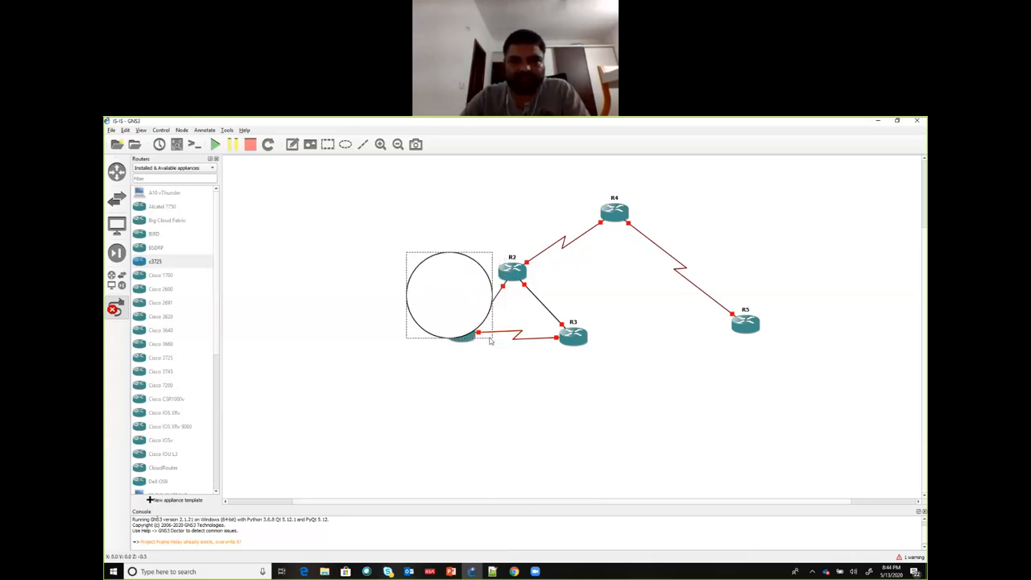
{"action": "left_click_drag", "start_coordinate": [447, 337], "coordinate": [449, 387]}
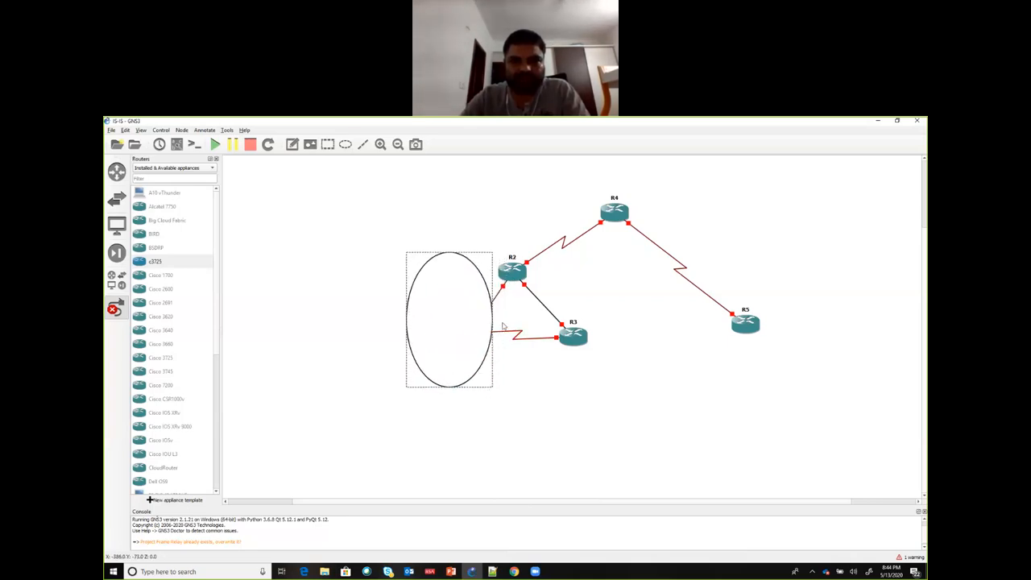
{"action": "left_click_drag", "start_coordinate": [488, 319], "coordinate": [615, 314]}
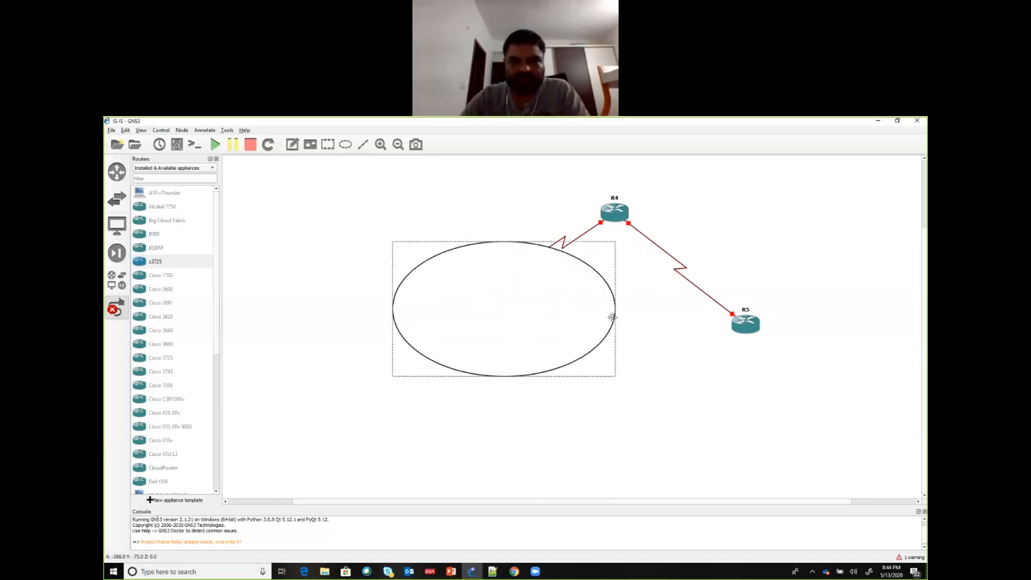
{"action": "left_click_drag", "start_coordinate": [543, 315], "coordinate": [566, 316]}
{"action": "key", "text": "Escape"}
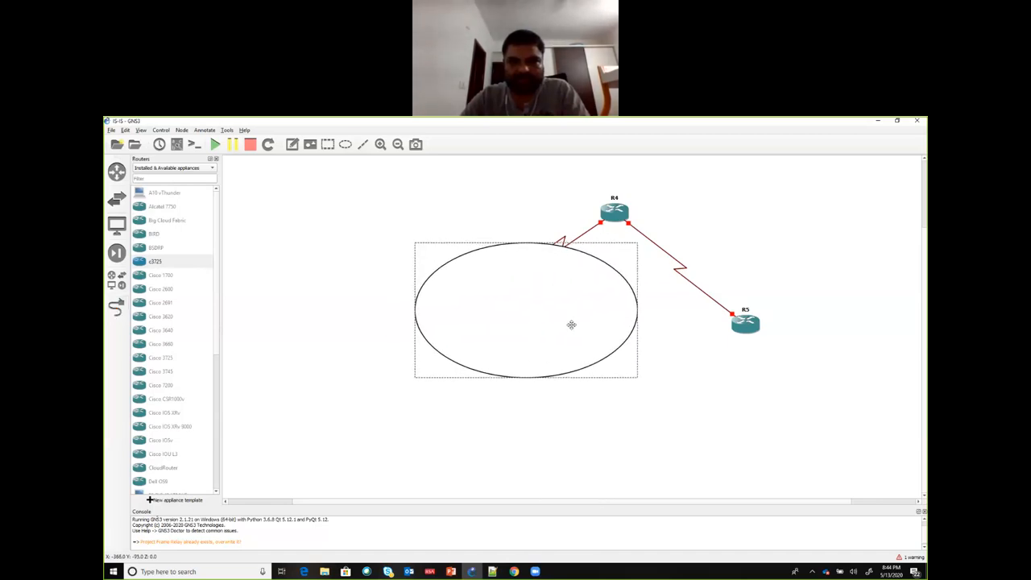
Step: Lower the large ellipse one layer so it sits behind R1, R2 and R3
{"action": "right_click", "coordinate": [571, 325]}
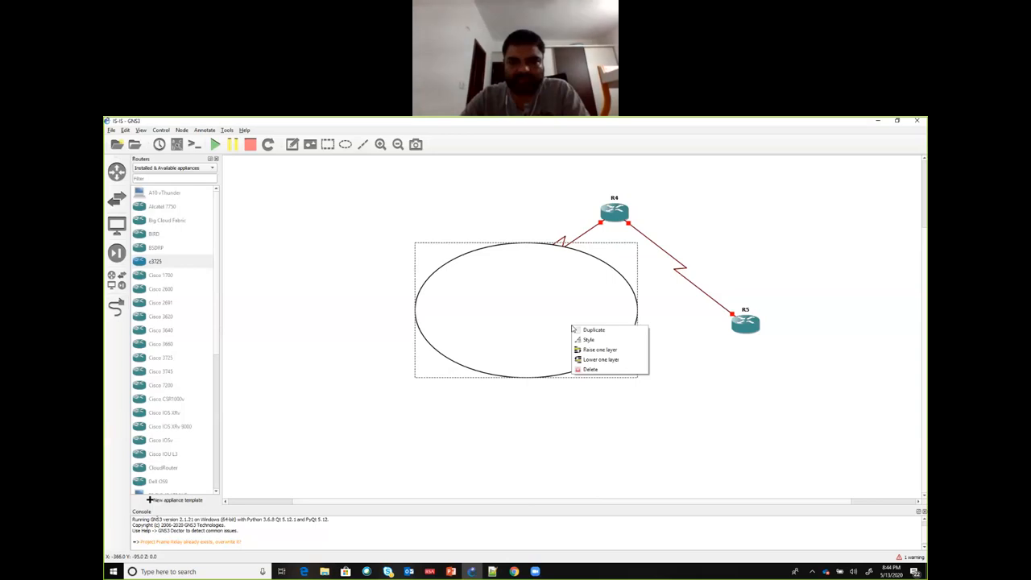
{"action": "left_click", "coordinate": [598, 358]}
{"action": "left_click", "coordinate": [517, 368]}
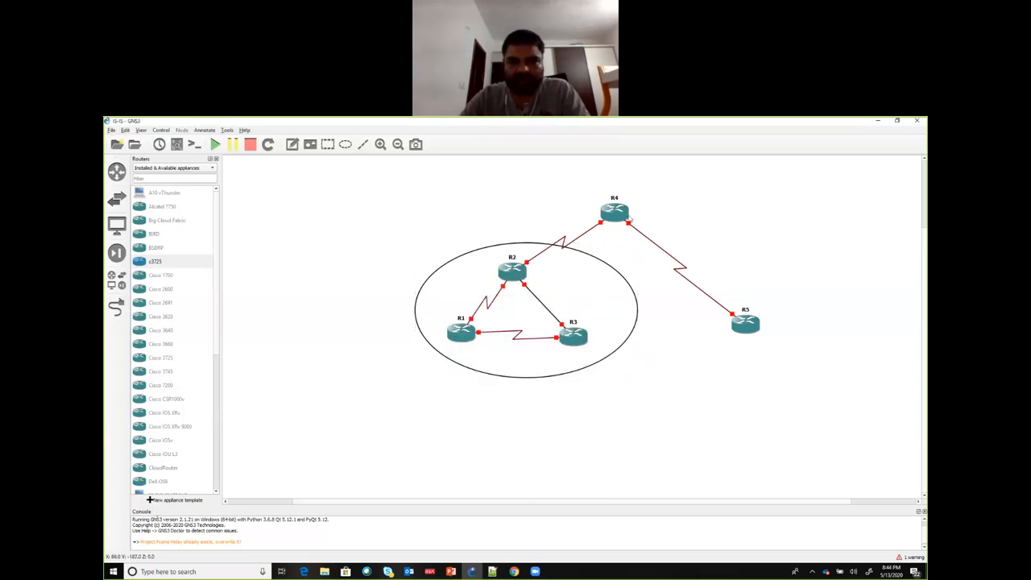
Step: Draw a circle centred around R4 and lower it one layer behind the router
{"action": "left_click", "coordinate": [345, 145]}
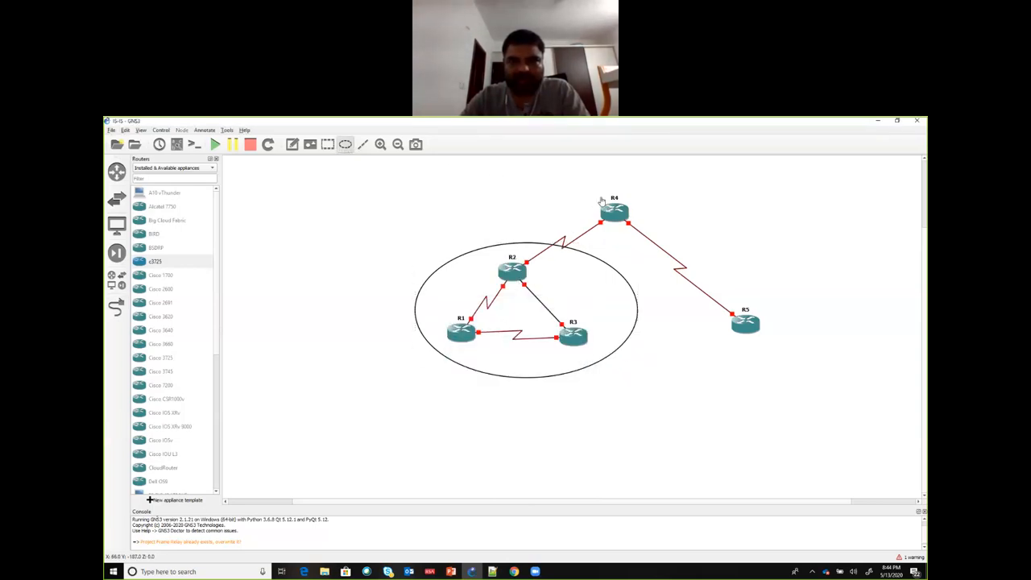
{"action": "left_click", "coordinate": [612, 198]}
{"action": "left_click_drag", "start_coordinate": [644, 216], "coordinate": [602, 184]}
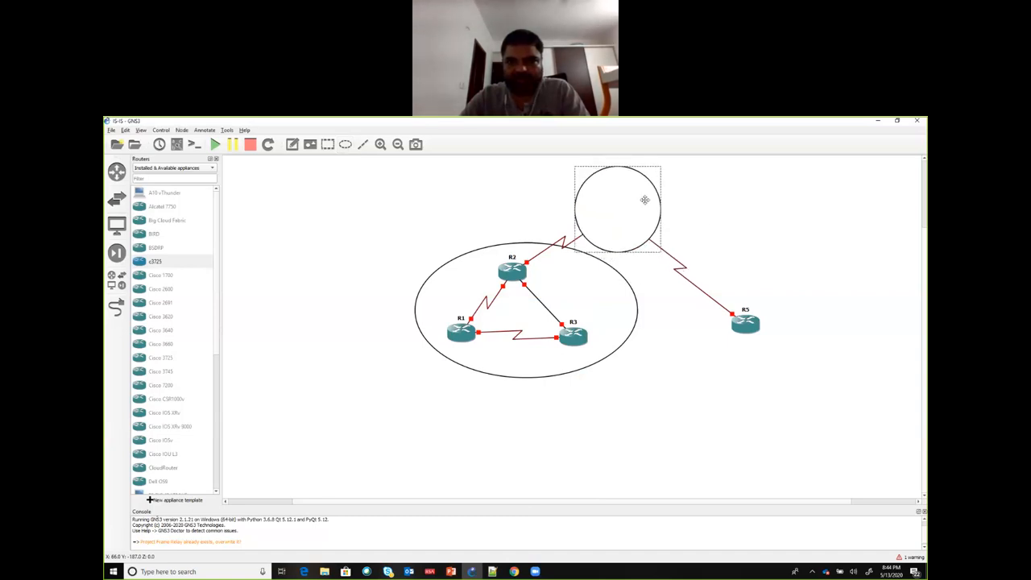
{"action": "right_click", "coordinate": [652, 210]}
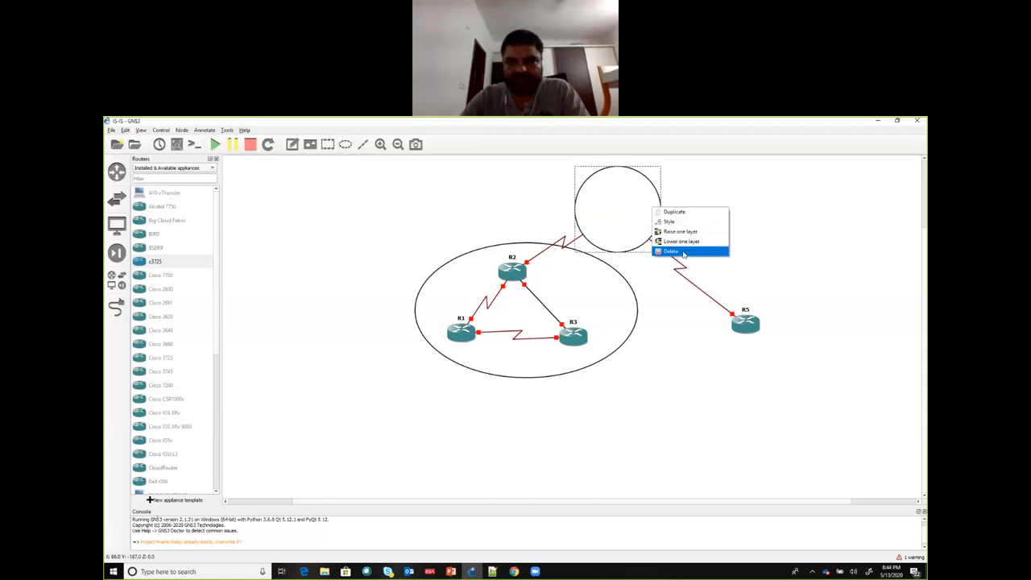
{"action": "left_click", "coordinate": [689, 242]}
{"action": "left_click", "coordinate": [515, 367]}
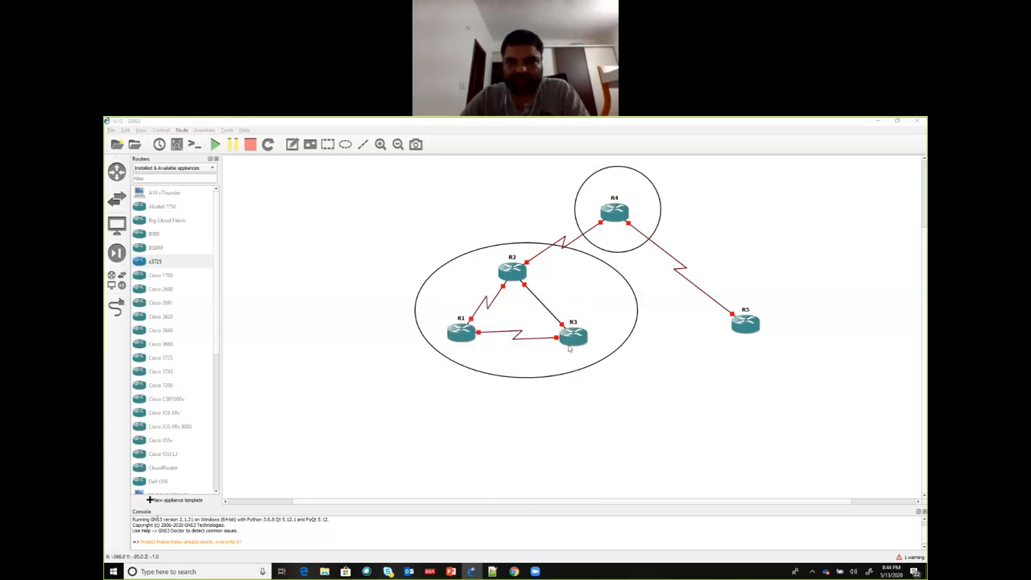
Step: Draw a circle centred around R5 and lower it one layer behind the router
{"action": "left_click", "coordinate": [345, 144]}
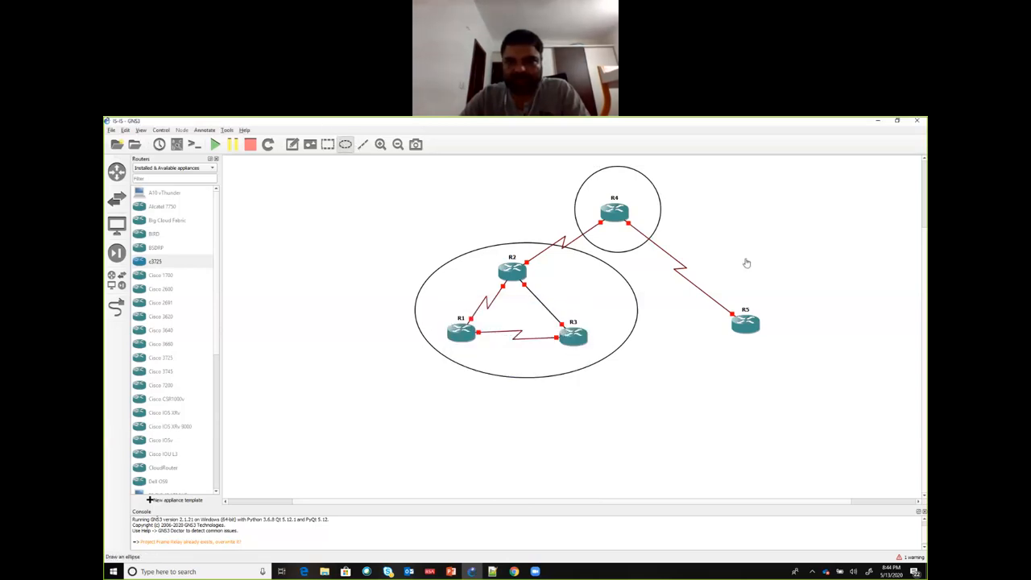
{"action": "left_click", "coordinate": [749, 300]}
{"action": "left_click_drag", "start_coordinate": [779, 343], "coordinate": [730, 321]}
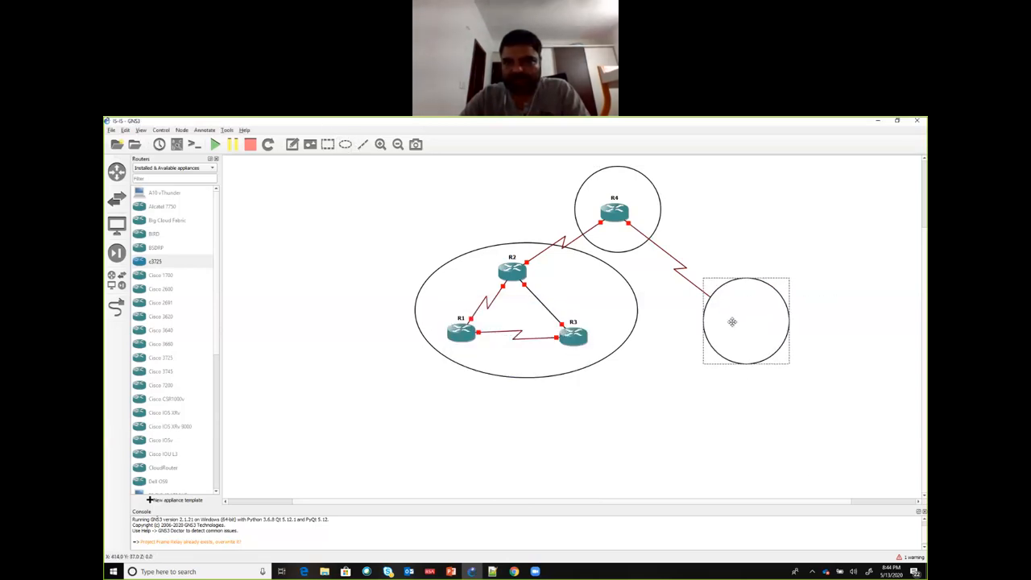
{"action": "left_click", "coordinate": [785, 326]}
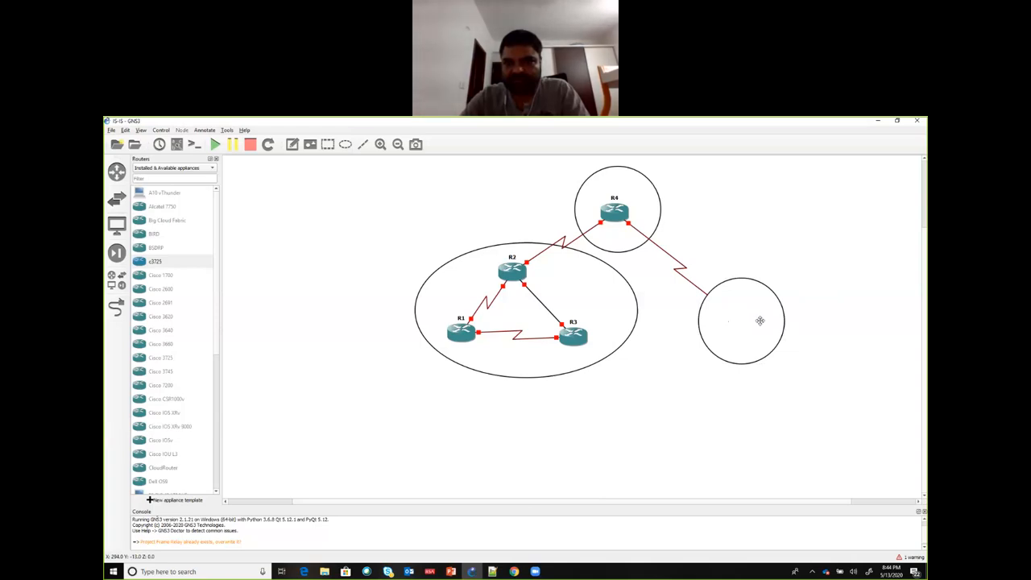
{"action": "left_click", "coordinate": [760, 323]}
{"action": "right_click", "coordinate": [760, 323]}
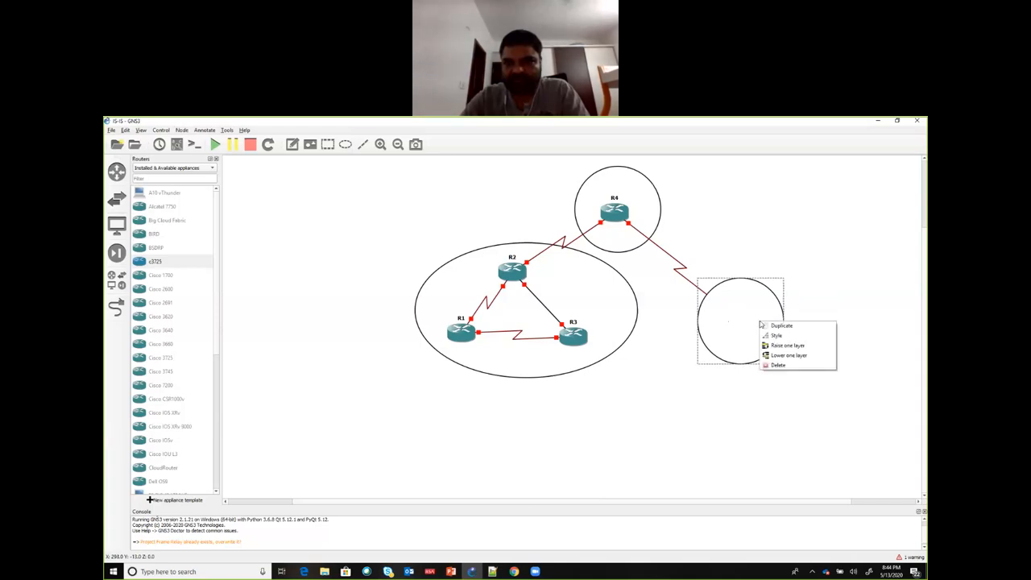
{"action": "left_click", "coordinate": [788, 355]}
Step: Add the note "Area 1" below the R1–R3 link in the large ellipse and the note "Area2" above R4 in its circle
{"action": "left_click", "coordinate": [516, 368]}
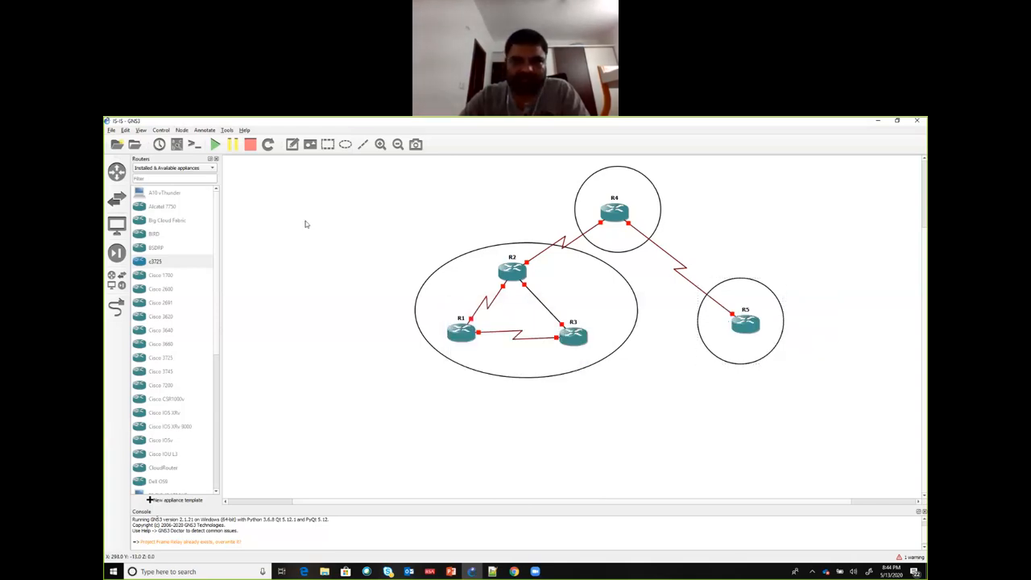
{"action": "left_click", "coordinate": [484, 363]}
{"action": "type", "text": "Area"}
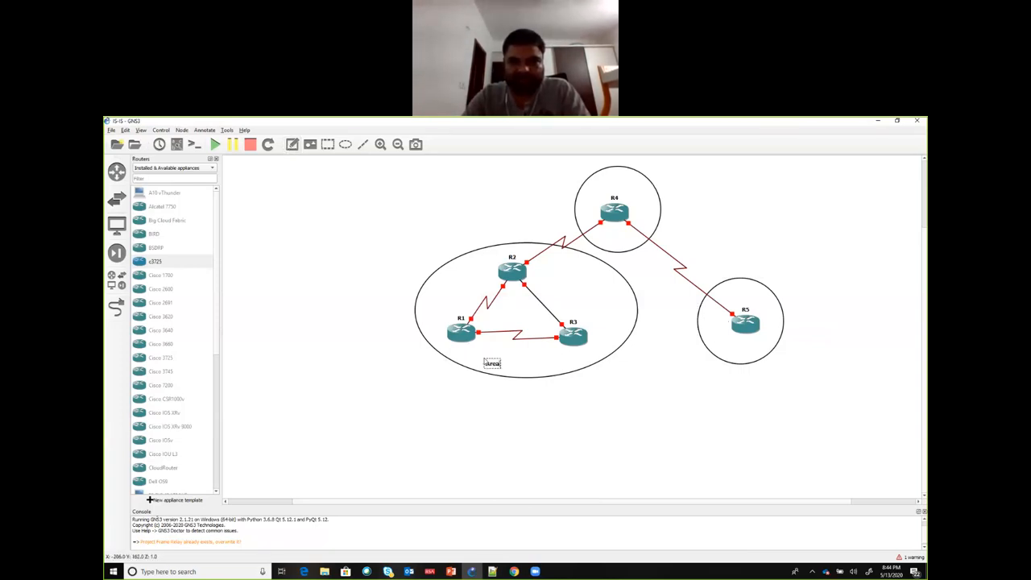
{"action": "type", "text": " 1"}
{"action": "left_click", "coordinate": [645, 177]}
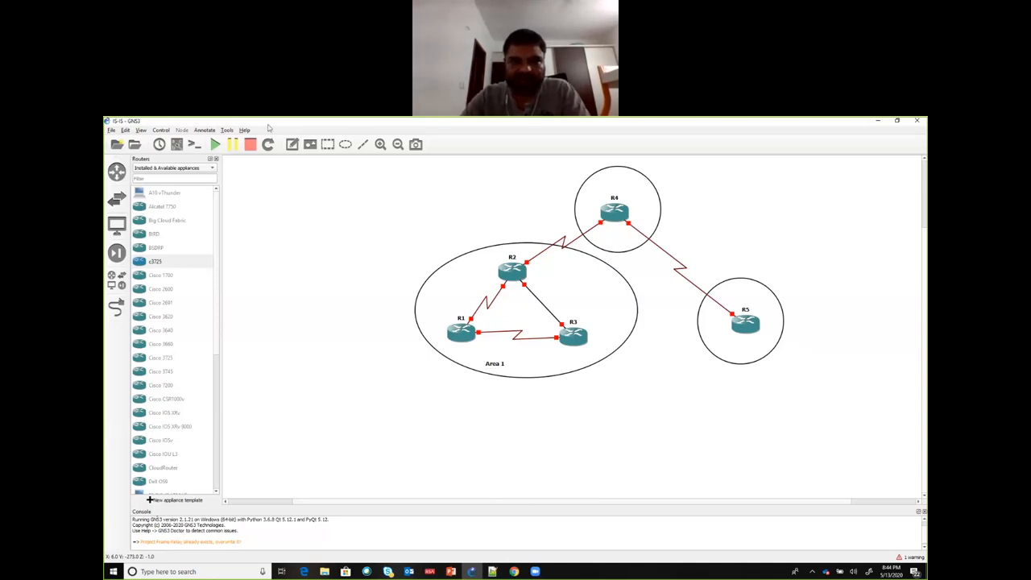
{"action": "left_click", "coordinate": [293, 144]}
{"action": "left_click", "coordinate": [606, 179]}
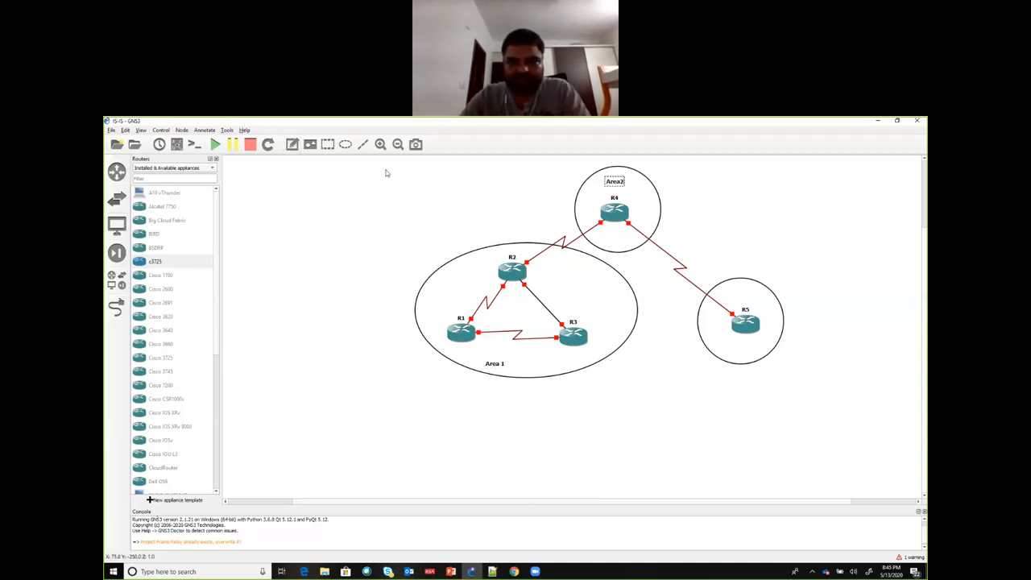
Step: Add the note "Area3" inside R5's circle and centre it beneath the router
{"action": "left_click", "coordinate": [292, 144]}
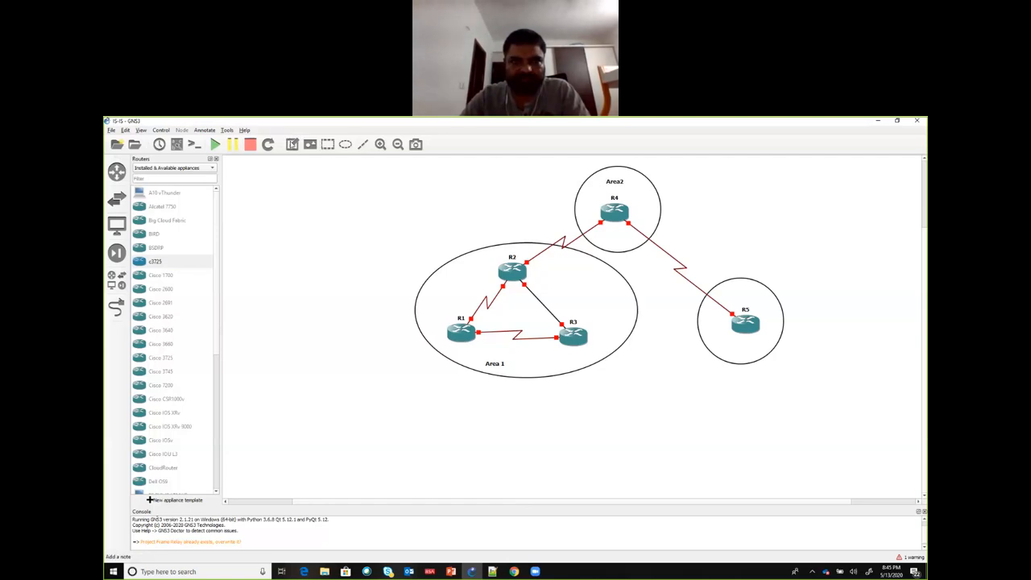
{"action": "left_click", "coordinate": [715, 352]}
{"action": "type", "text": "Area3"}
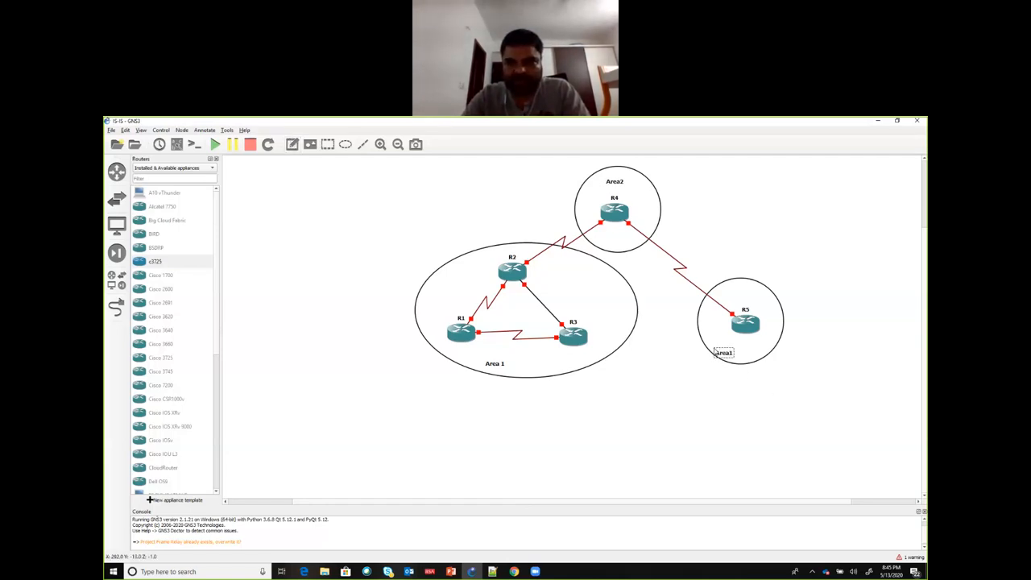
{"action": "left_click", "coordinate": [731, 357]}
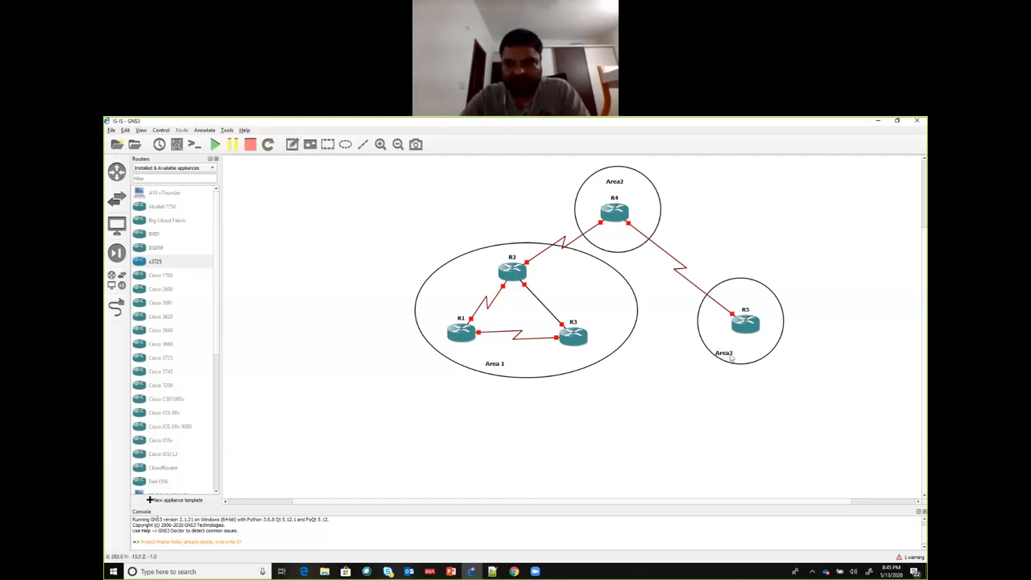
{"action": "double_click", "coordinate": [724, 354]}
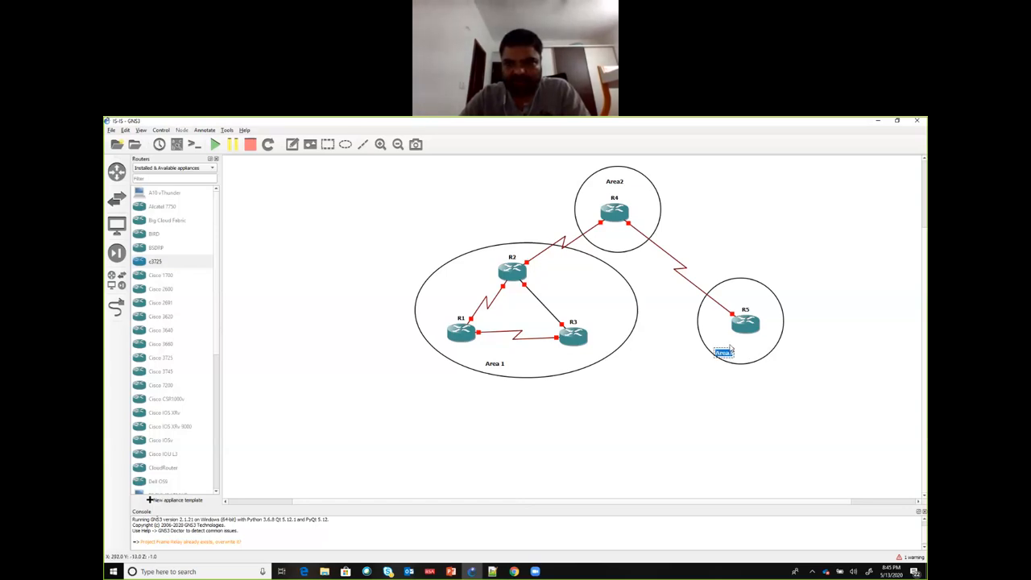
{"action": "left_click", "coordinate": [730, 347]}
{"action": "left_click_drag", "start_coordinate": [728, 353], "coordinate": [748, 351]}
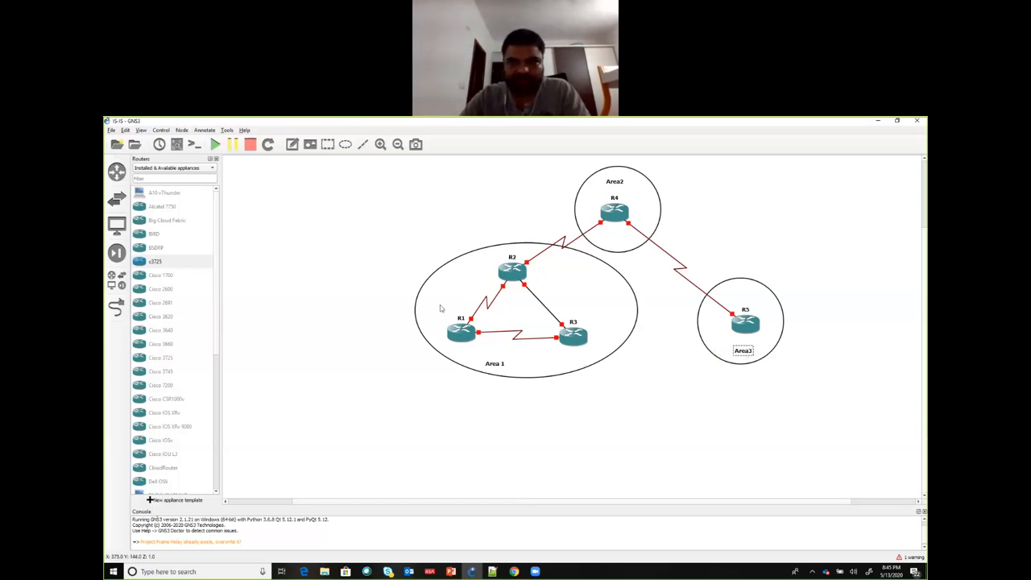
Step: Show the interface labels, placing R1's s0/0 above the router and its s0/1 below the link to R3
{"action": "left_click", "coordinate": [292, 145]}
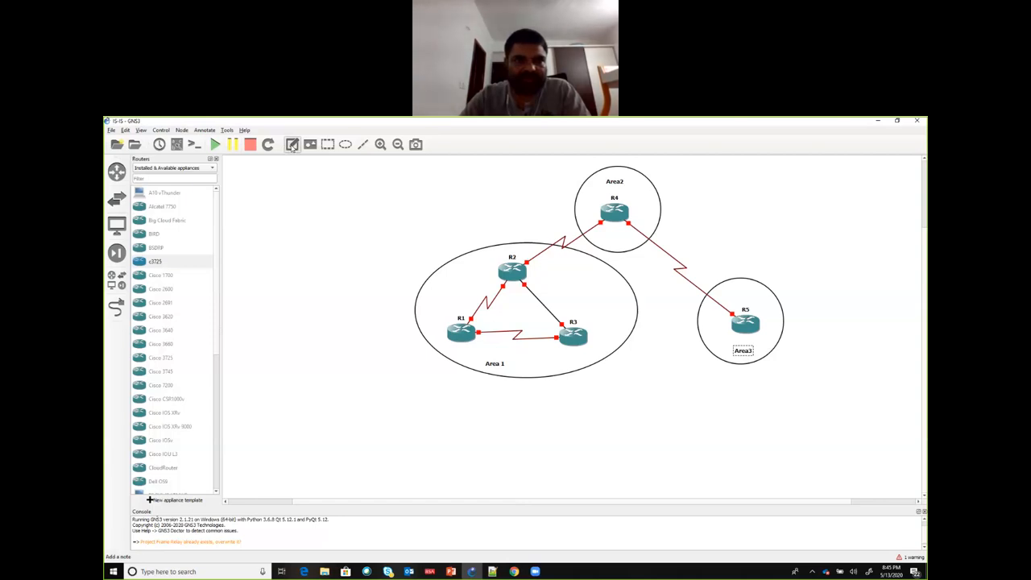
{"action": "left_click", "coordinate": [176, 144]}
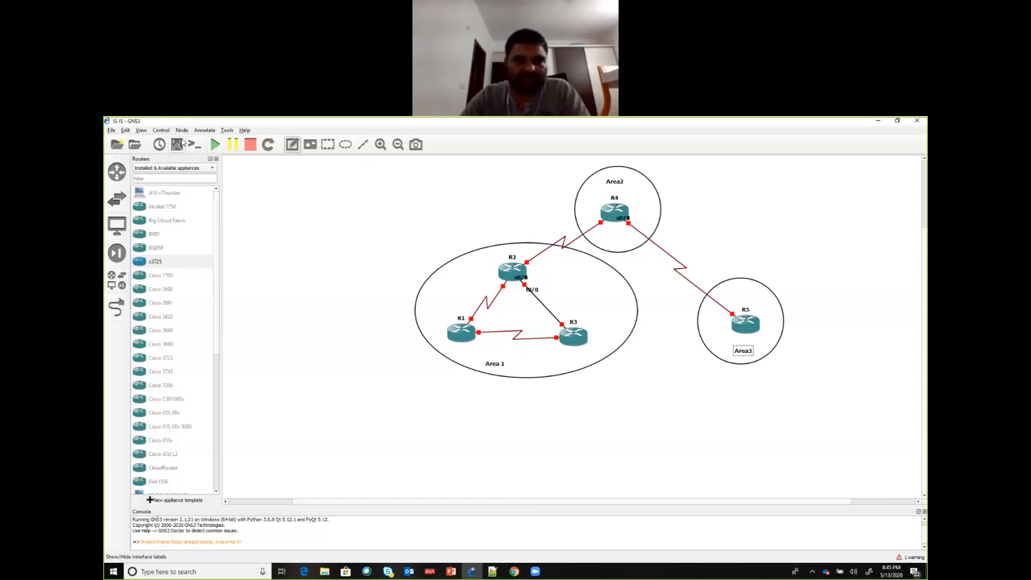
{"action": "left_click", "coordinate": [474, 349]}
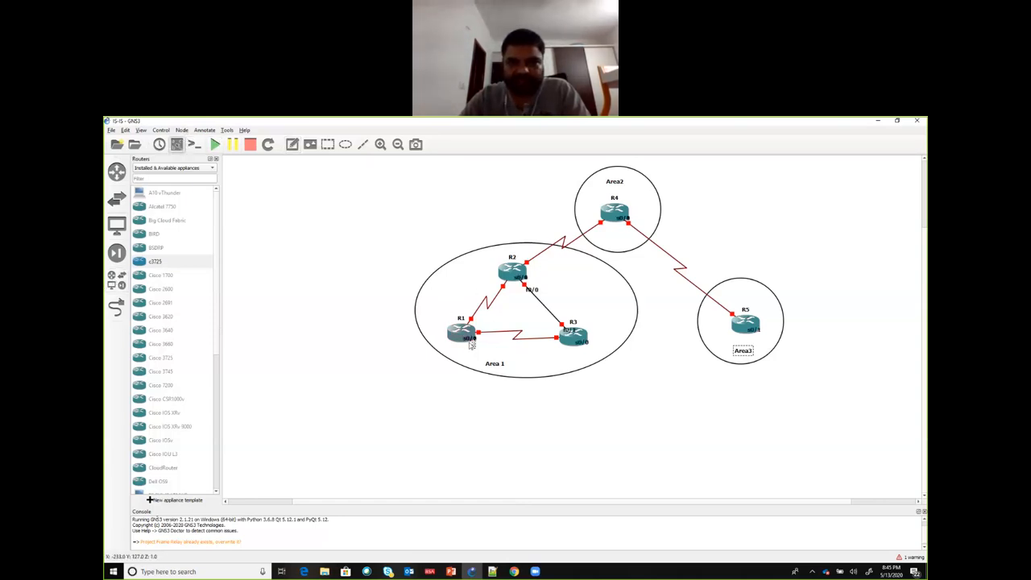
{"action": "type", "text": "s0/1"}
{"action": "left_click_drag", "start_coordinate": [475, 353], "coordinate": [462, 311]}
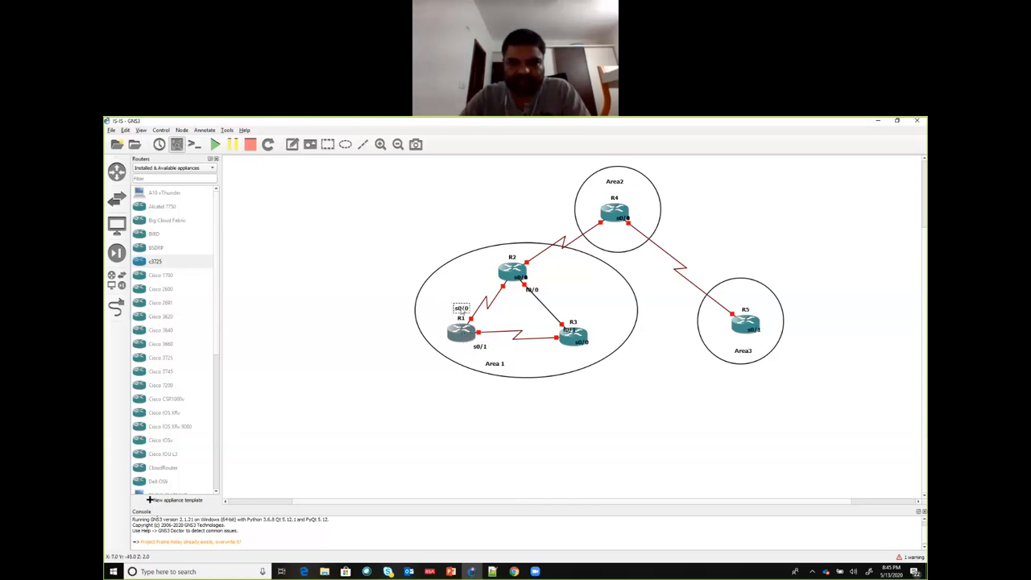
{"action": "left_click_drag", "start_coordinate": [481, 346], "coordinate": [486, 342]}
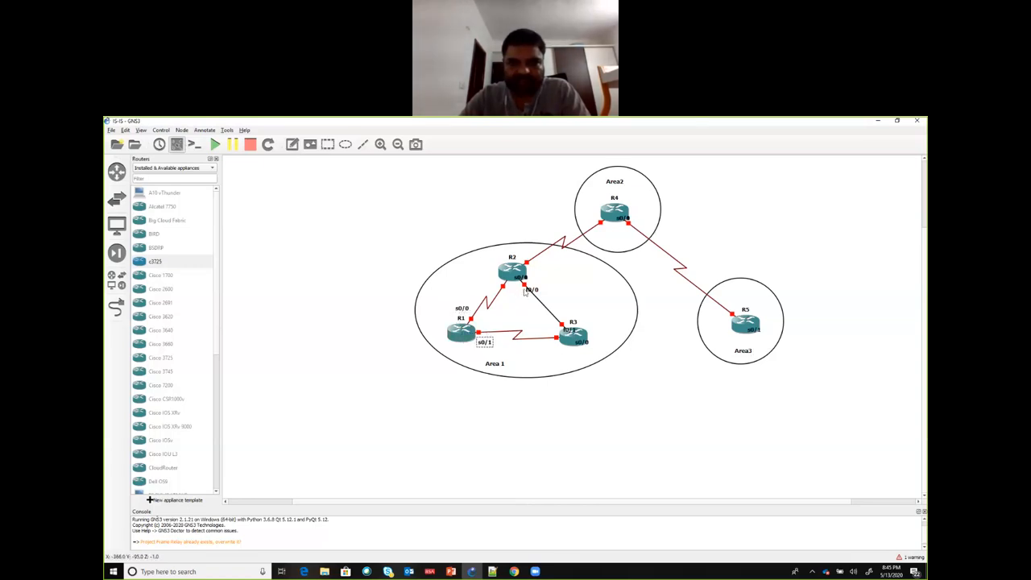
Step: Move R2's s0/0, s0/1 and f0/0 labels and R3's f0/1 label clear of the routers, beside their matching links
{"action": "left_click_drag", "start_coordinate": [520, 278], "coordinate": [481, 283]}
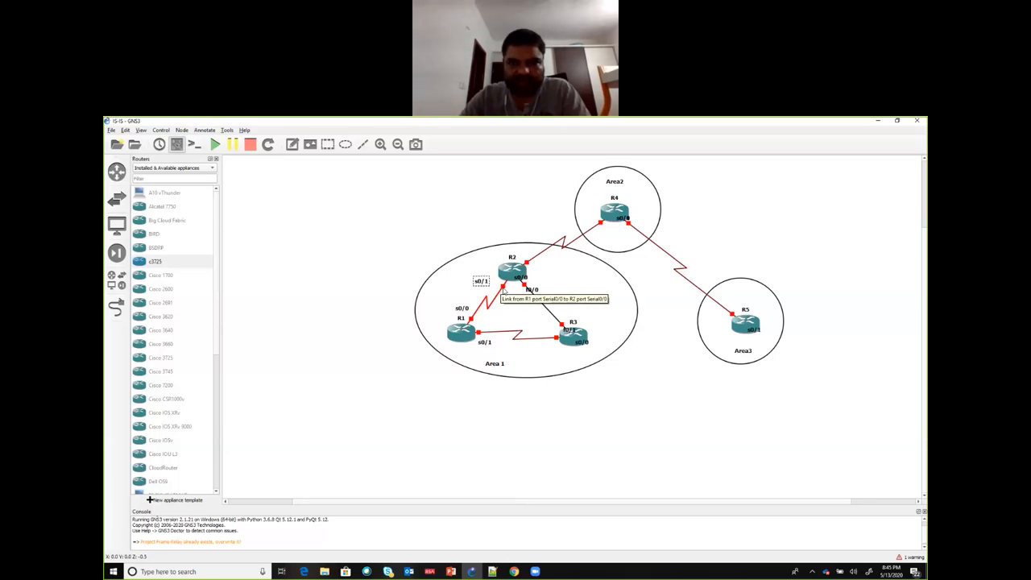
{"action": "left_click_drag", "start_coordinate": [486, 283], "coordinate": [535, 283]}
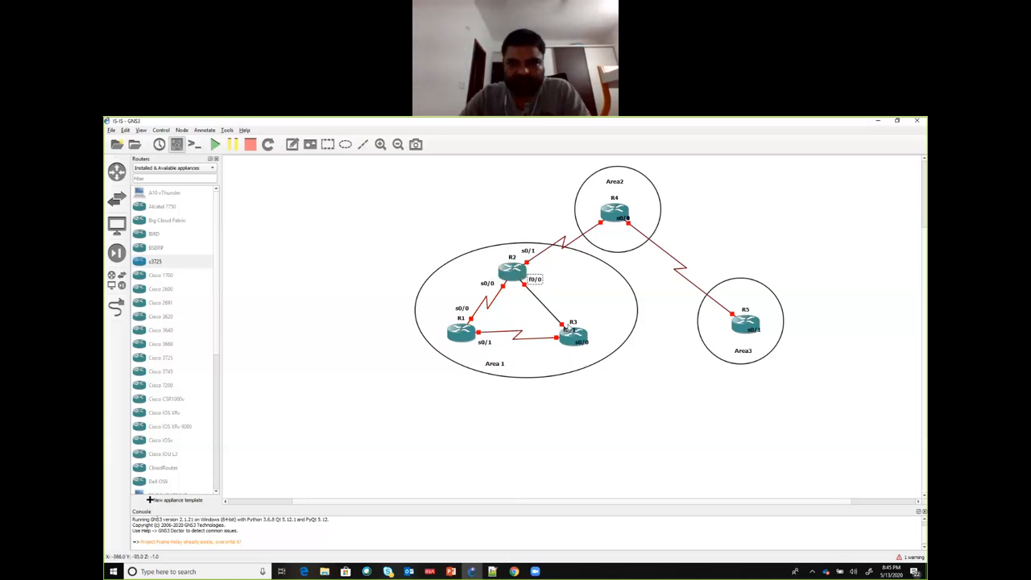
{"action": "left_click_drag", "start_coordinate": [570, 330], "coordinate": [547, 324]}
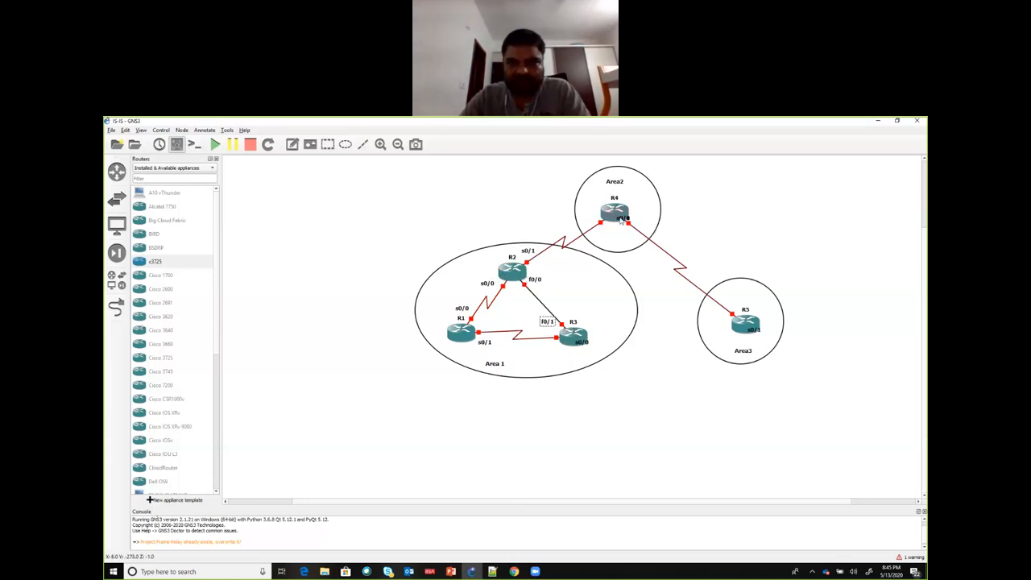
Step: Place R4's s0/0 label beside its R2 link, its s0/1 label beside its R5 link, and R5's s0/1 label beside its link end
{"action": "left_click_drag", "start_coordinate": [621, 218], "coordinate": [584, 219]}
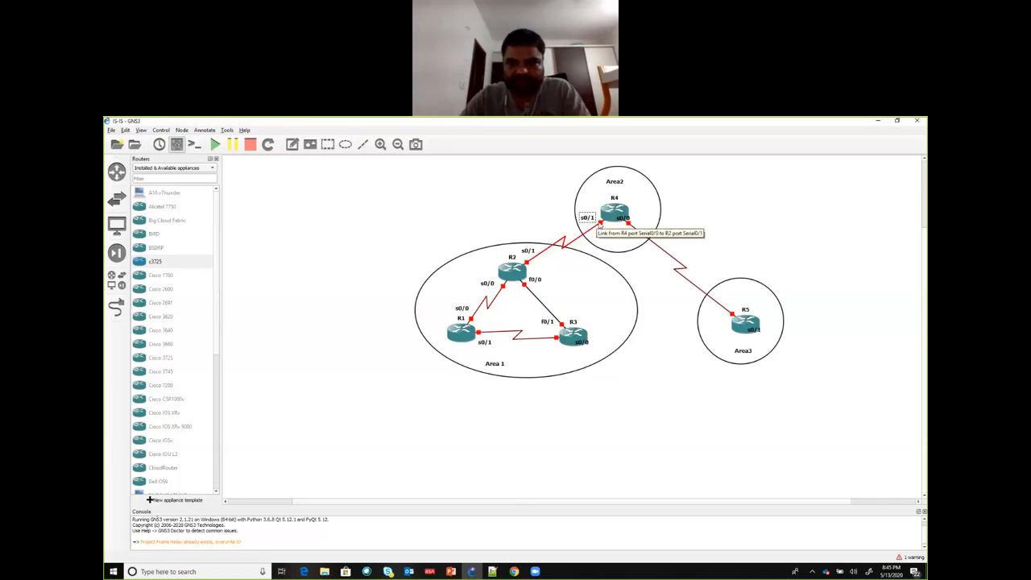
{"action": "mouse_move", "coordinate": [587, 219]}
{"action": "left_mouse_down"}
{"action": "mouse_move", "coordinate": [647, 219]}
{"action": "mouse_move", "coordinate": [578, 222]}
{"action": "left_mouse_up"}
{"action": "left_click_drag", "start_coordinate": [750, 330], "coordinate": [716, 316]}
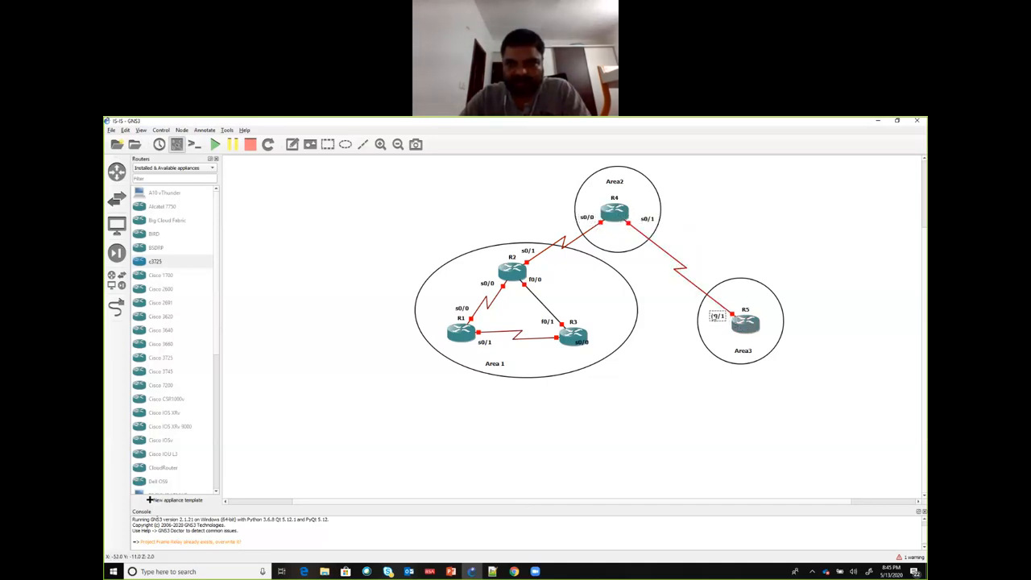
Step: Nudge R1 slightly down and move R3's s0/0 label below its serial link to R1
{"action": "left_click_drag", "start_coordinate": [466, 336], "coordinate": [463, 342]}
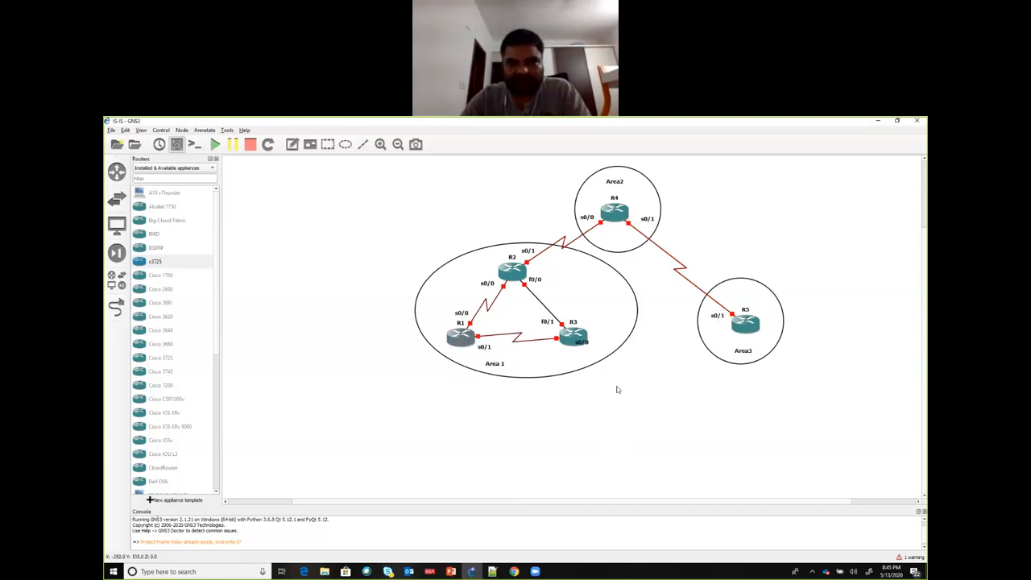
{"action": "left_click", "coordinate": [575, 344]}
{"action": "left_click_drag", "start_coordinate": [571, 352], "coordinate": [550, 352]}
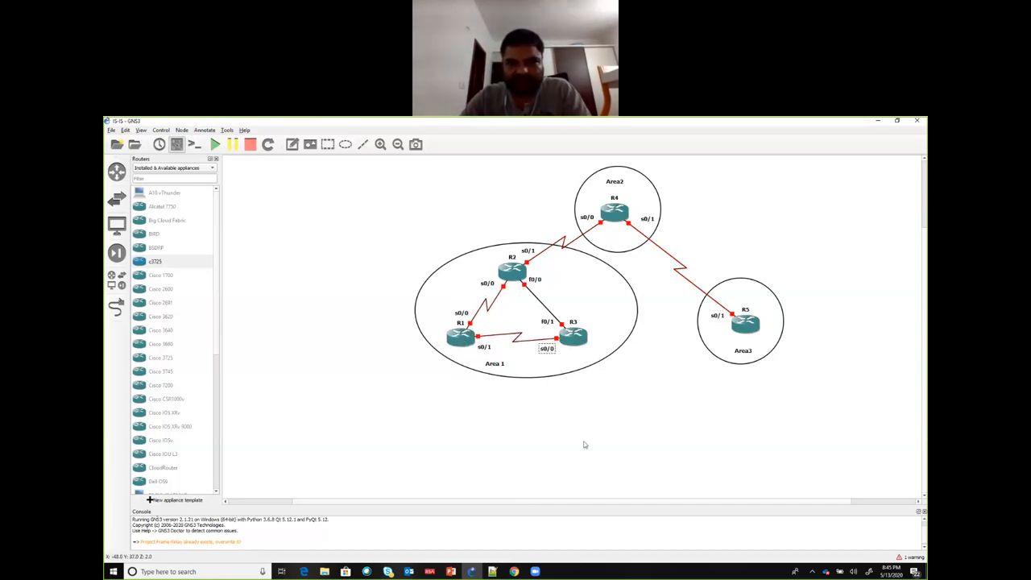
{"action": "left_click", "coordinate": [585, 443]}
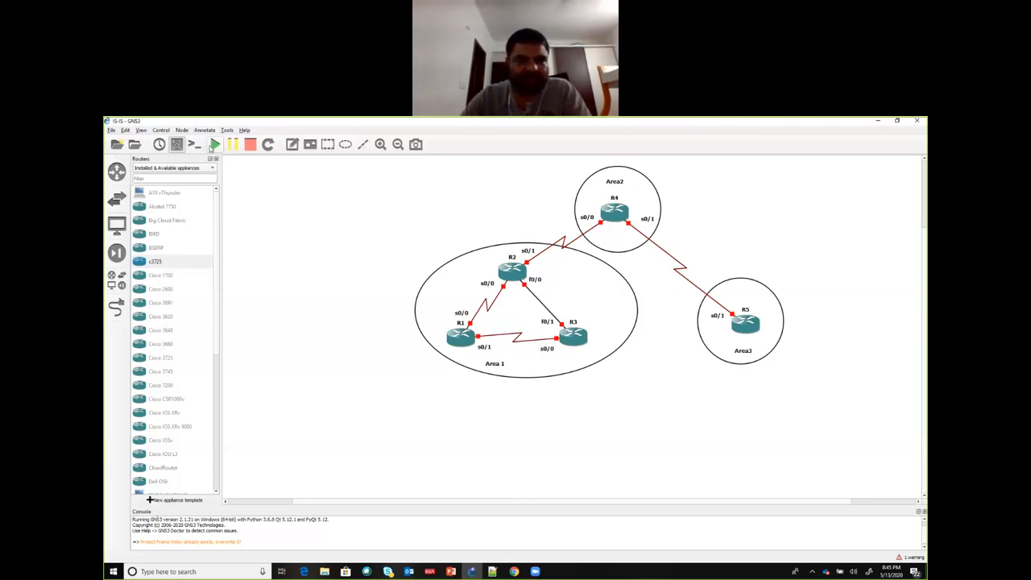
Step: Start all the routers in the topology
{"action": "left_click", "coordinate": [214, 145]}
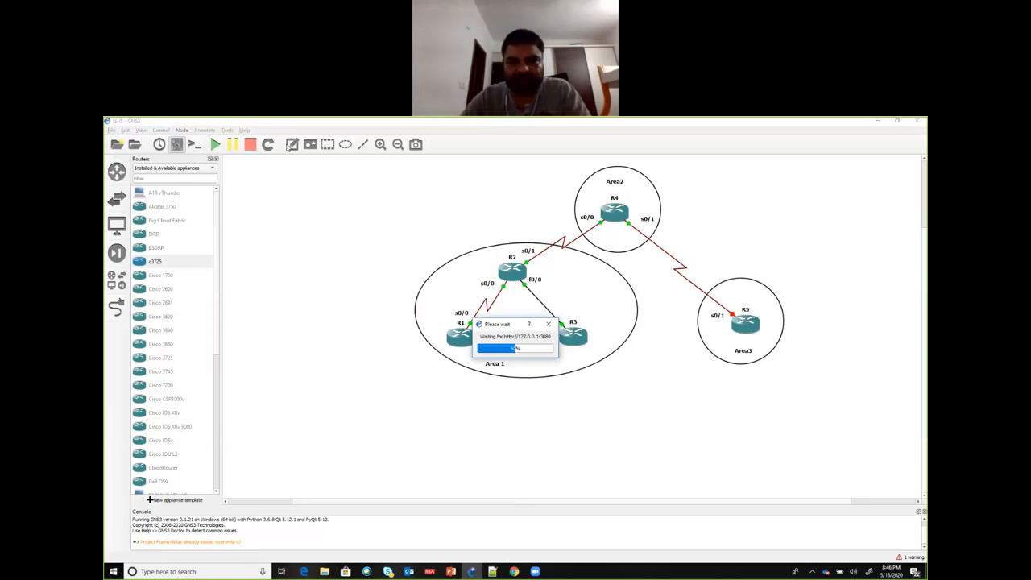
Step: Add the note "49.0001" above R3 inside the large ellipse
{"action": "left_click", "coordinate": [291, 145]}
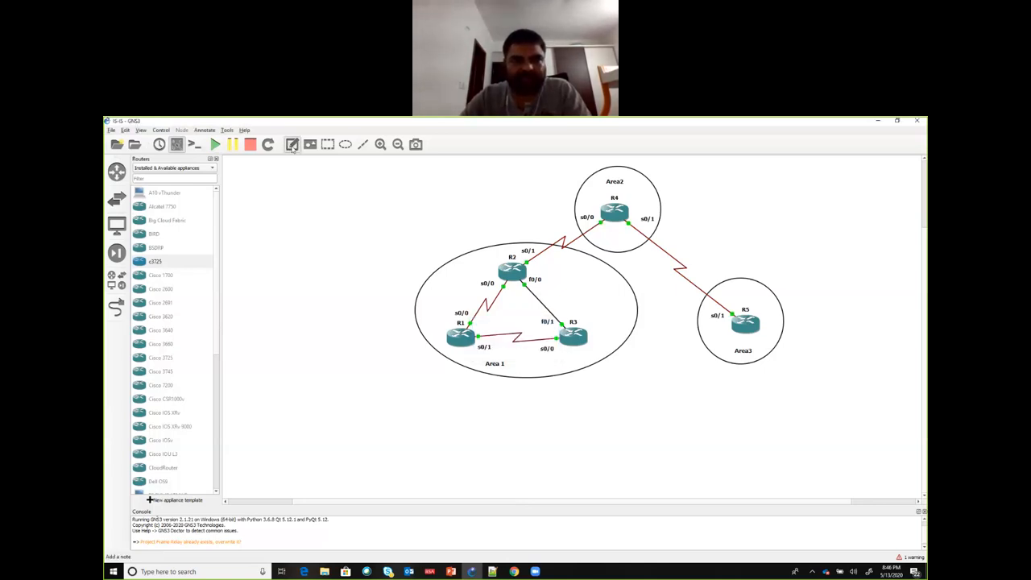
{"action": "left_click", "coordinate": [567, 292]}
{"action": "type", "text": "49.00"}
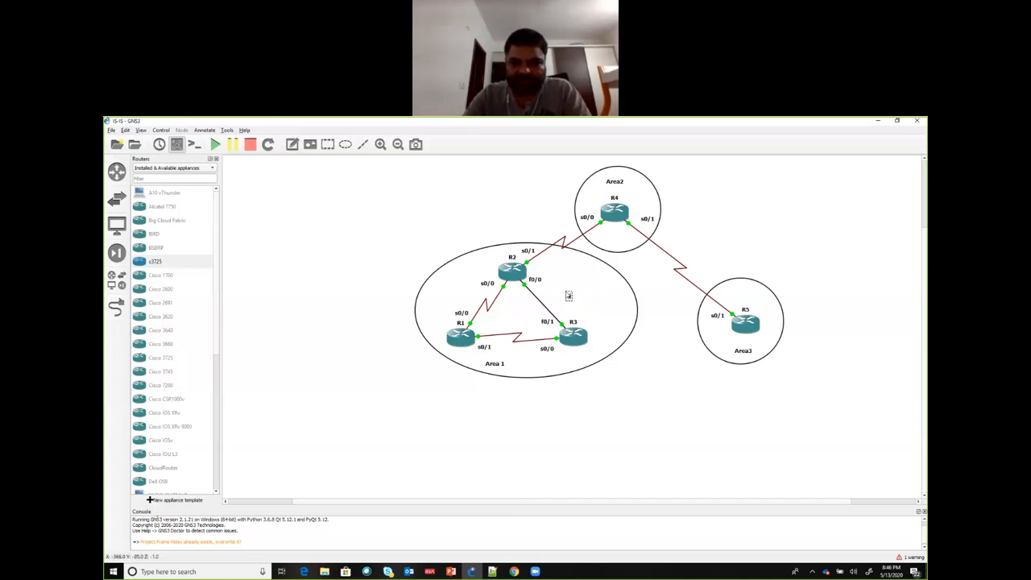
{"action": "type", "text": "0"}
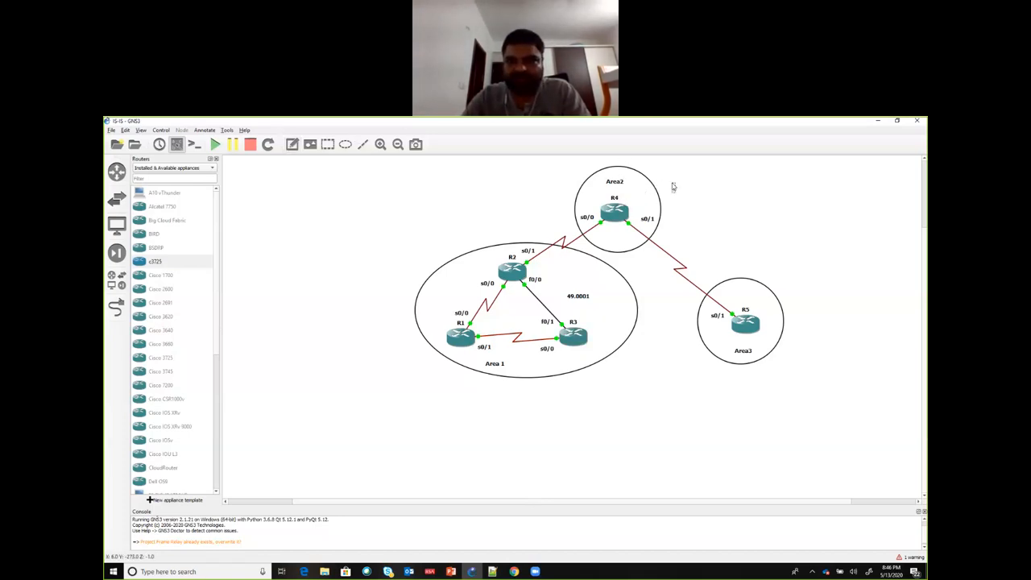
Step: Add the note "49.0002" just outside the circle around R4, correcting its text
{"action": "type", "text": "49.0"}
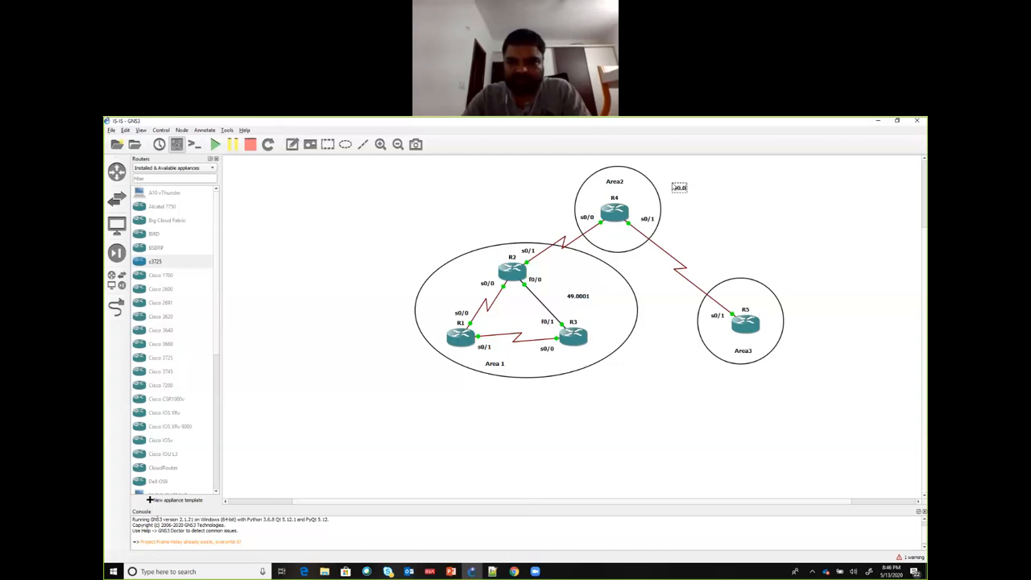
{"action": "type", "text": "002"}
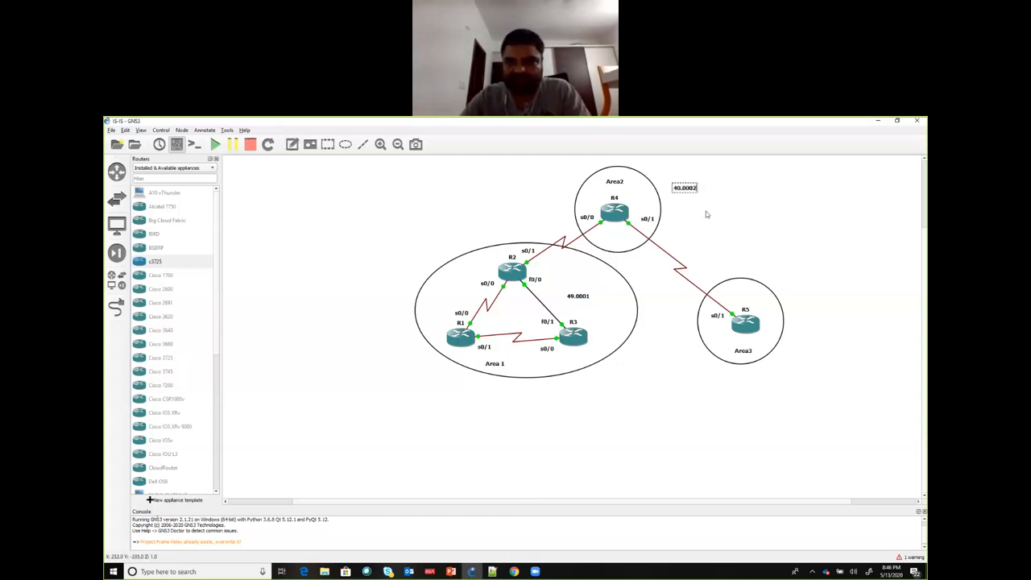
{"action": "key", "text": "BackSpace"}
{"action": "key", "text": "BackSpace"}
{"action": "key", "text": "BackSpace"}
{"action": "type", "text": "0"}
{"action": "left_click", "coordinate": [696, 201]}
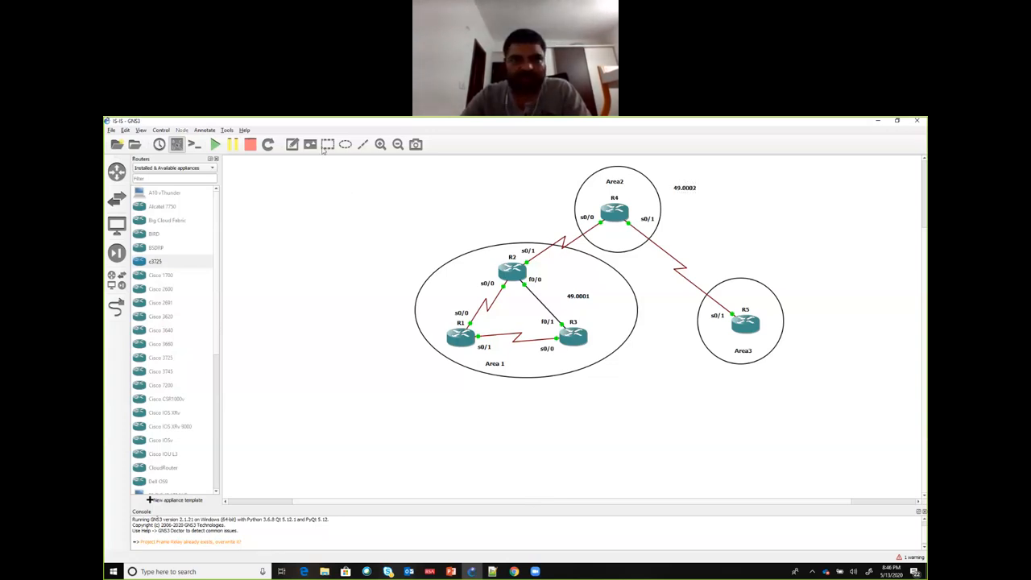
Step: Add the note "49.0003" just outside the circle around R5
{"action": "left_click", "coordinate": [790, 297]}
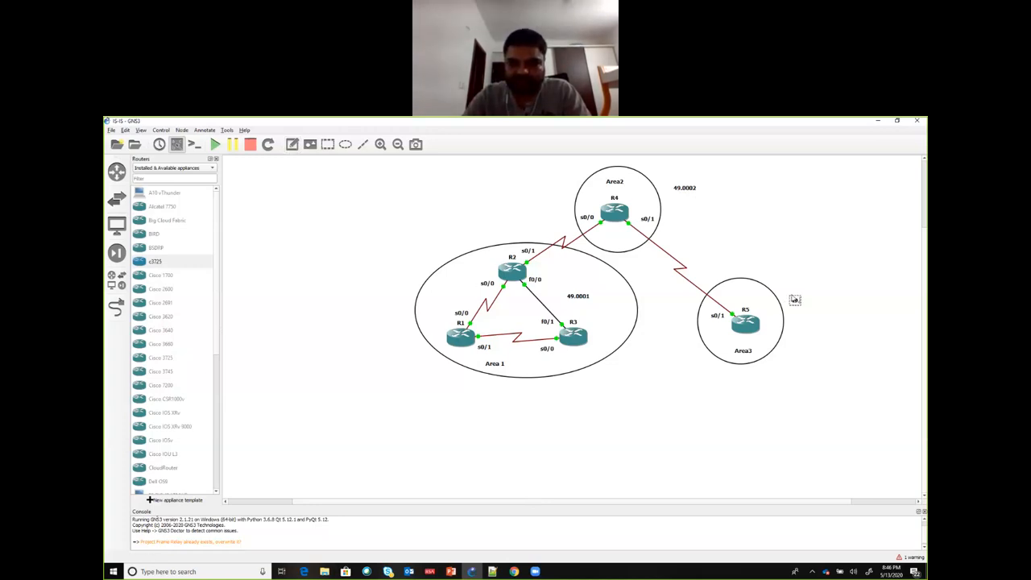
{"action": "type", "text": "49.0003"}
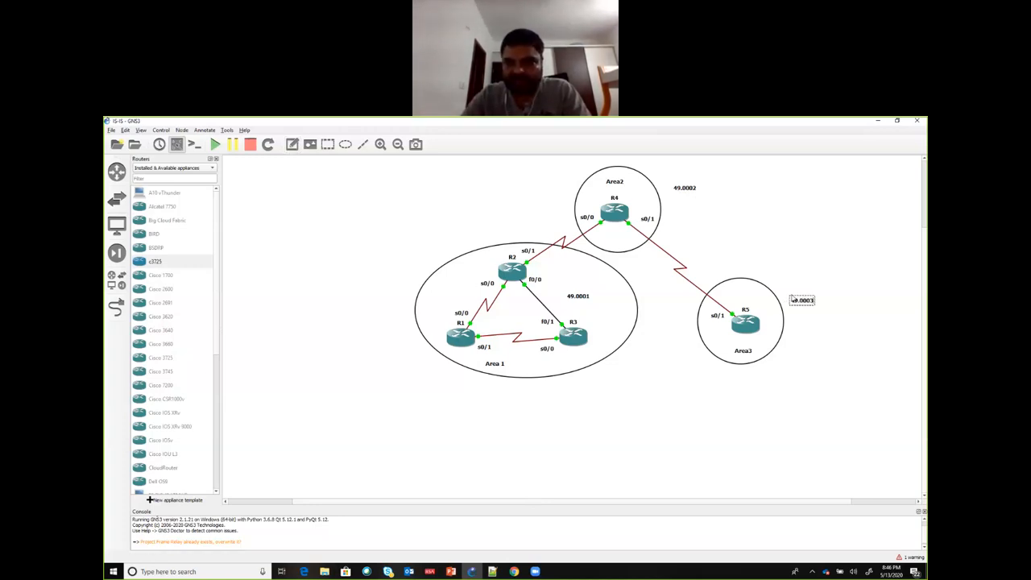
Step: Open a custom console to R1 using the predefined Putty (included with GNS3) command
{"action": "left_click", "coordinate": [804, 318]}
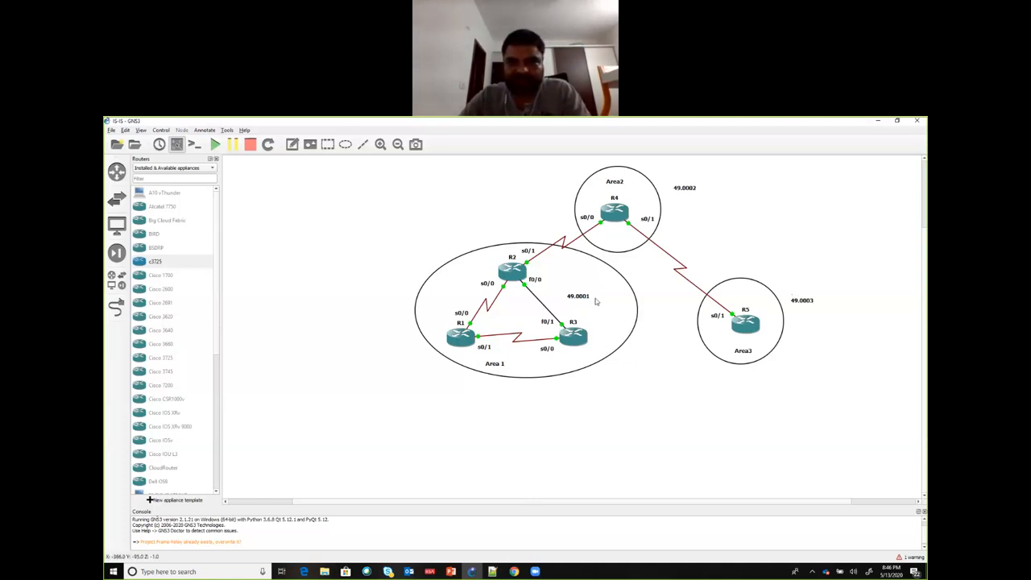
{"action": "right_click", "coordinate": [460, 342]}
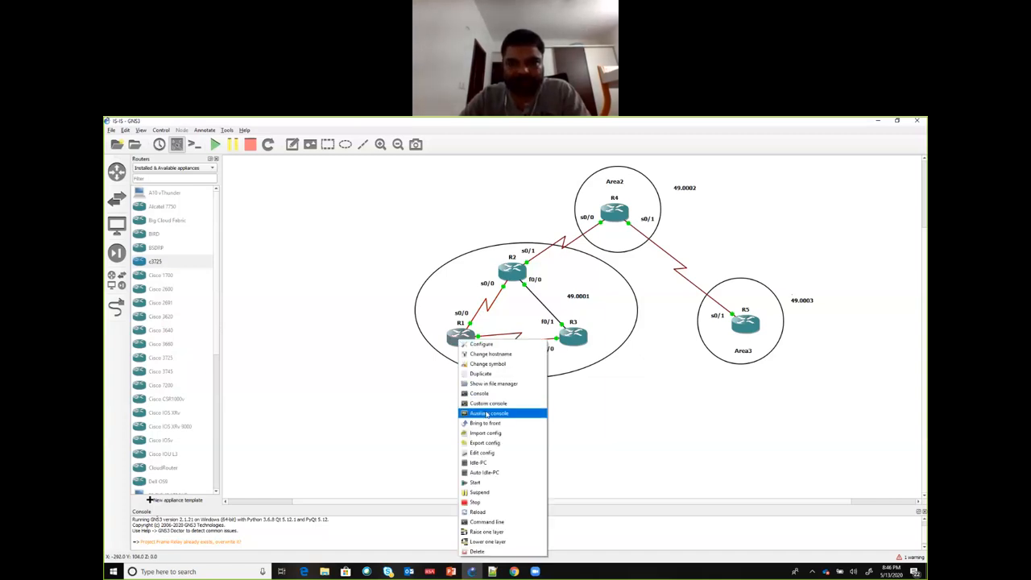
{"action": "left_click", "coordinate": [486, 403]}
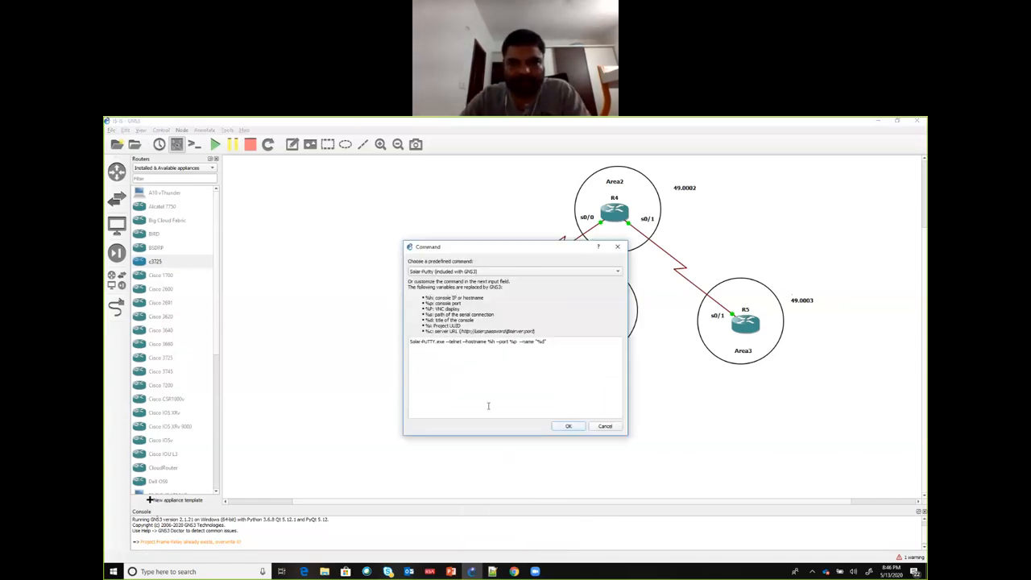
{"action": "left_click", "coordinate": [483, 271]}
{"action": "left_click", "coordinate": [484, 234]}
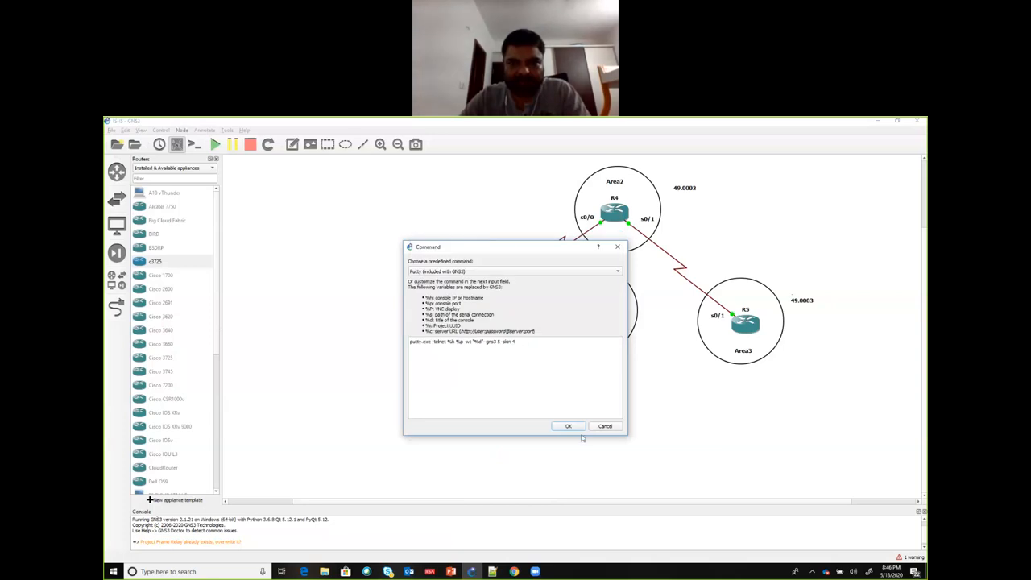
{"action": "left_click", "coordinate": [568, 426]}
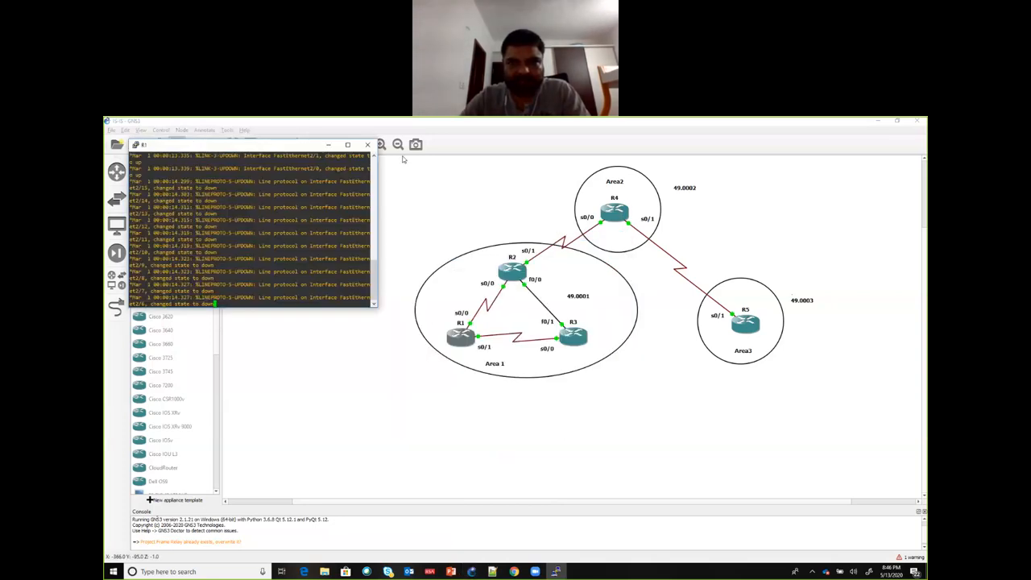
{"action": "left_click", "coordinate": [589, 130]}
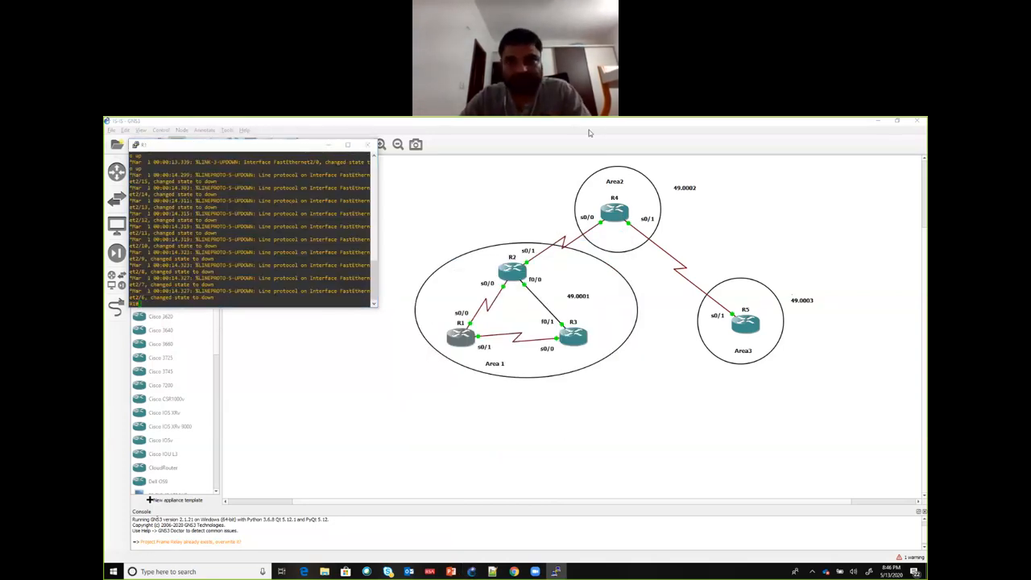
{"action": "left_click", "coordinate": [161, 297]}
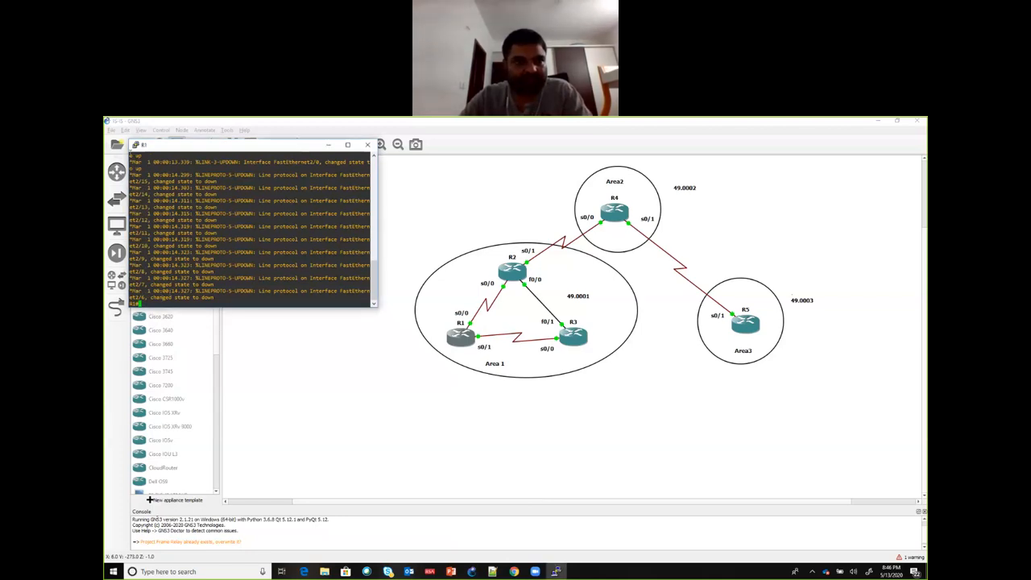
Step: Set the R1 PuTTY console's font size to 16 and apply the change
{"action": "left_click", "coordinate": [136, 145]}
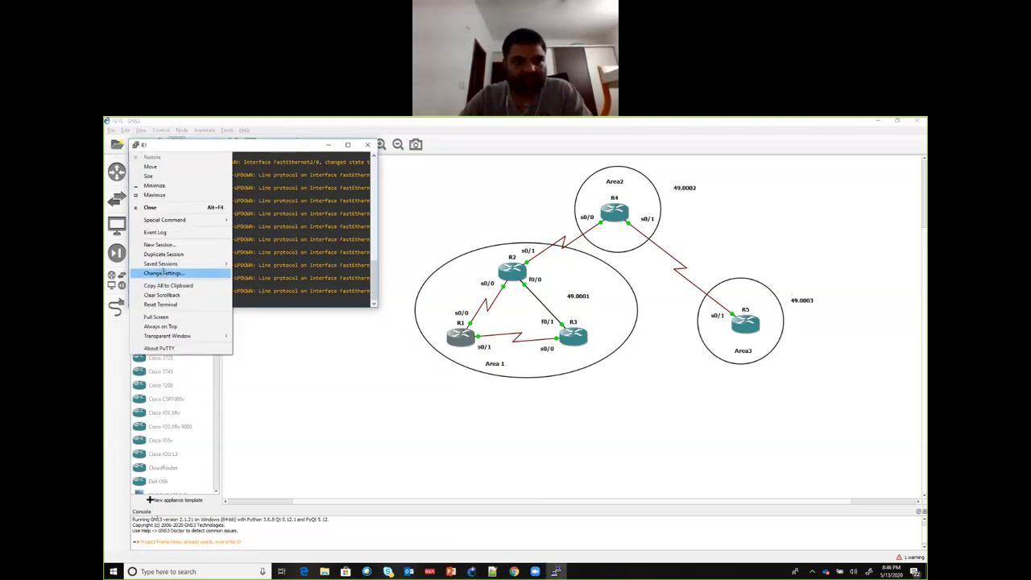
{"action": "left_click", "coordinate": [163, 273]}
{"action": "left_click", "coordinate": [462, 325]}
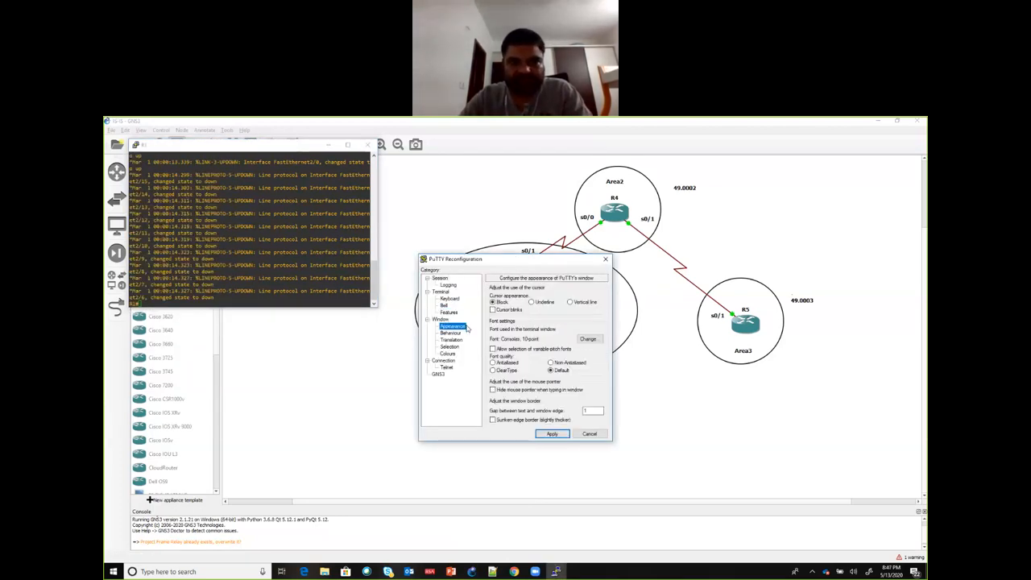
{"action": "left_click", "coordinate": [589, 338]}
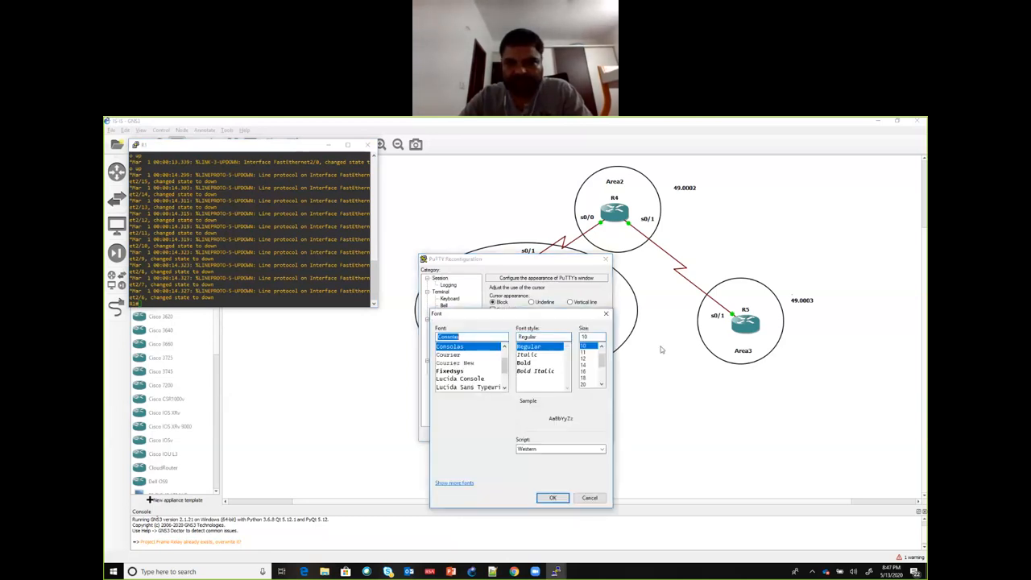
{"action": "left_click", "coordinate": [583, 372]}
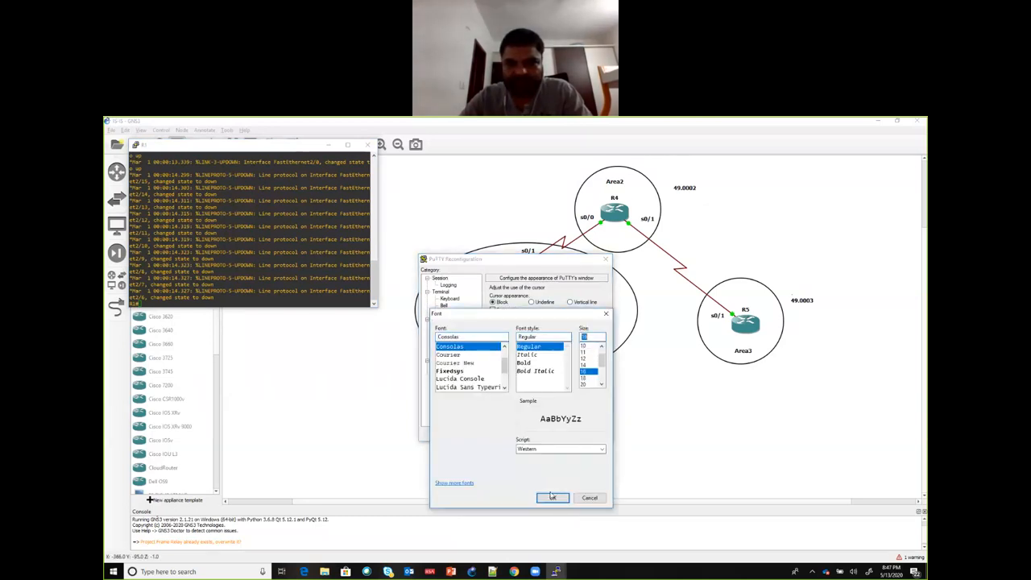
{"action": "left_click", "coordinate": [552, 497]}
{"action": "left_click", "coordinate": [552, 433]}
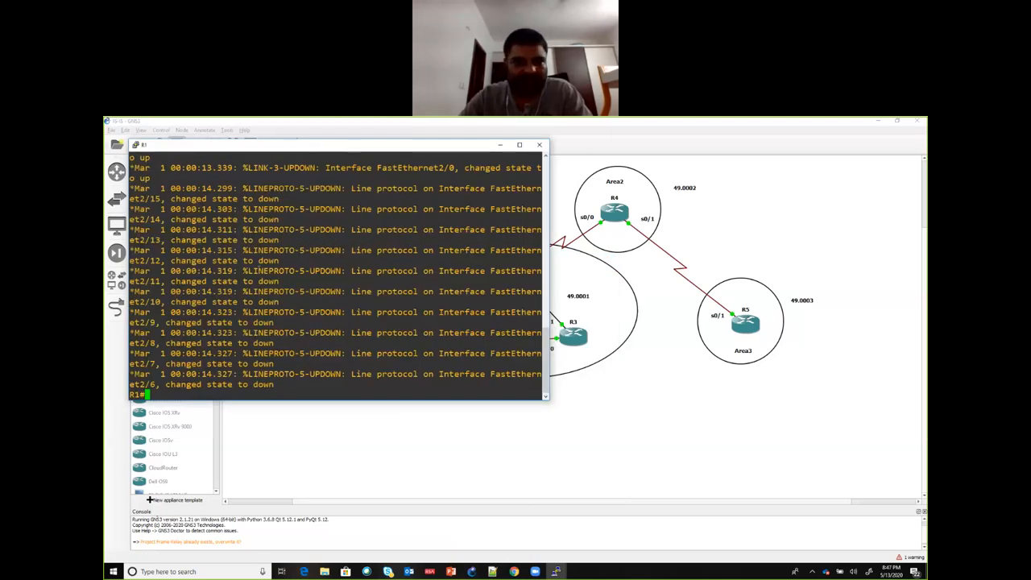
{"action": "key", "text": "Return"}
{"action": "key", "text": "Return"}
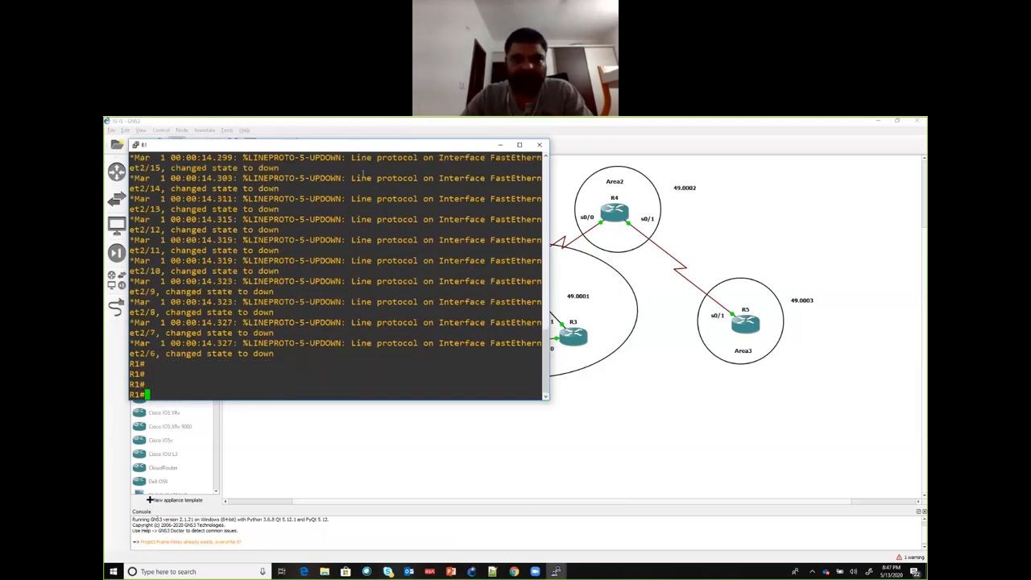
Step: Move the R1 console window down so that it no longer covers the router links in the topology
{"action": "left_click_drag", "start_coordinate": [363, 146], "coordinate": [430, 232]}
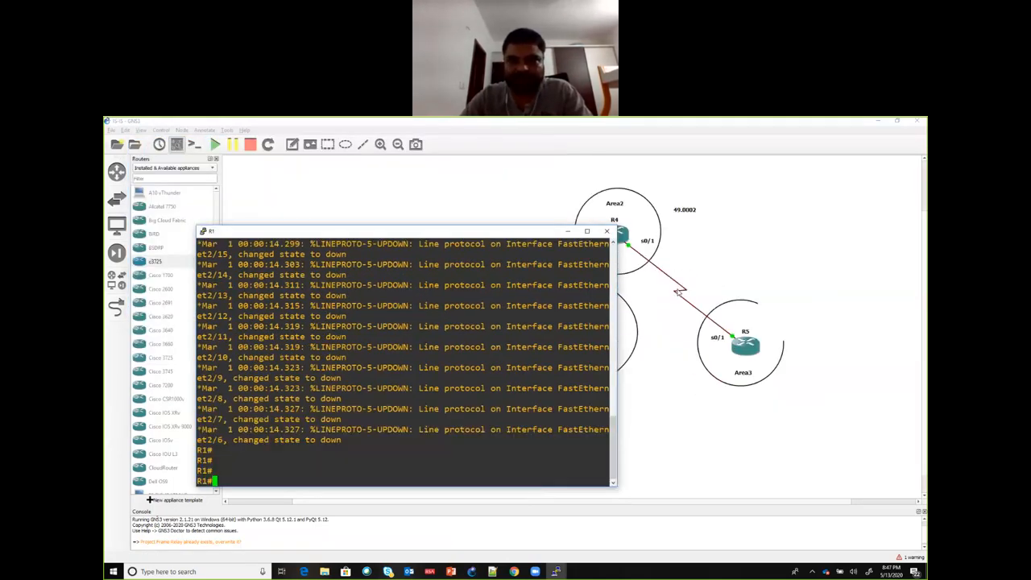
{"action": "scroll", "coordinate": [678, 292], "scroll_direction": "down", "scroll_amount": 1}
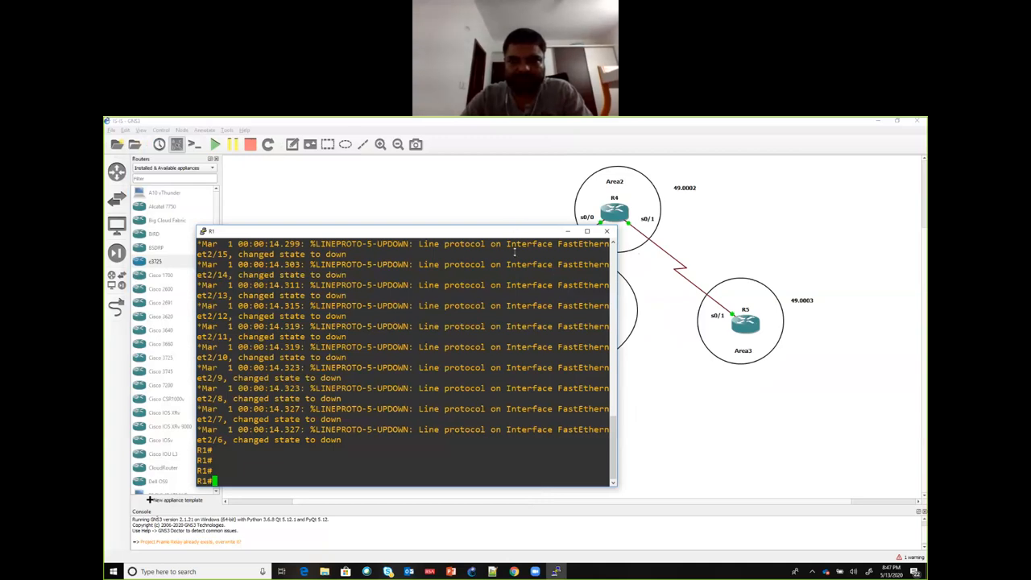
{"action": "left_click_drag", "start_coordinate": [513, 232], "coordinate": [627, 356]}
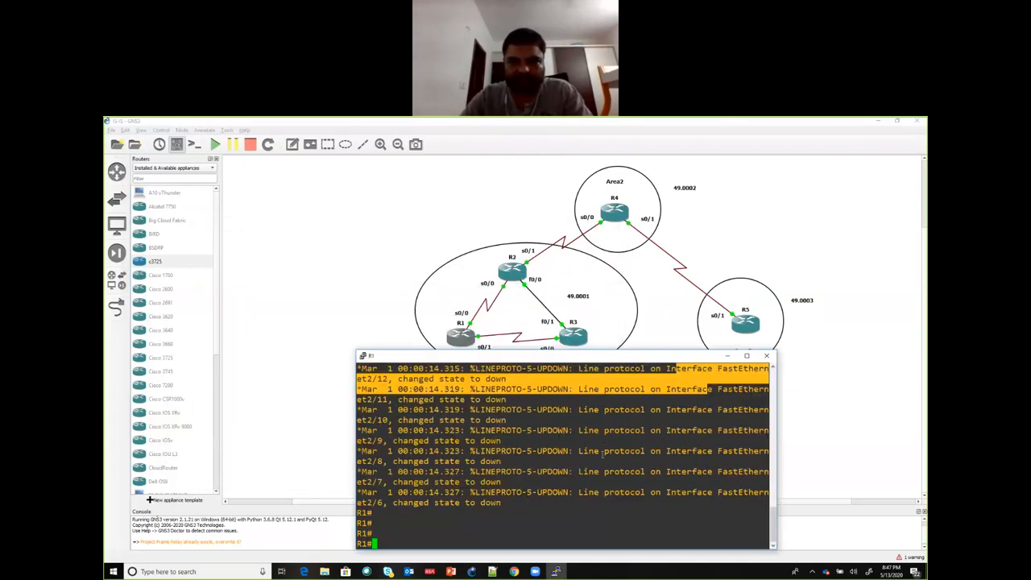
Step: Enter global configuration mode on R1 with "conf t" and minimize the console window
{"action": "left_click", "coordinate": [449, 508]}
{"action": "type", "text": "conf t"}
{"action": "key", "text": "Return"}
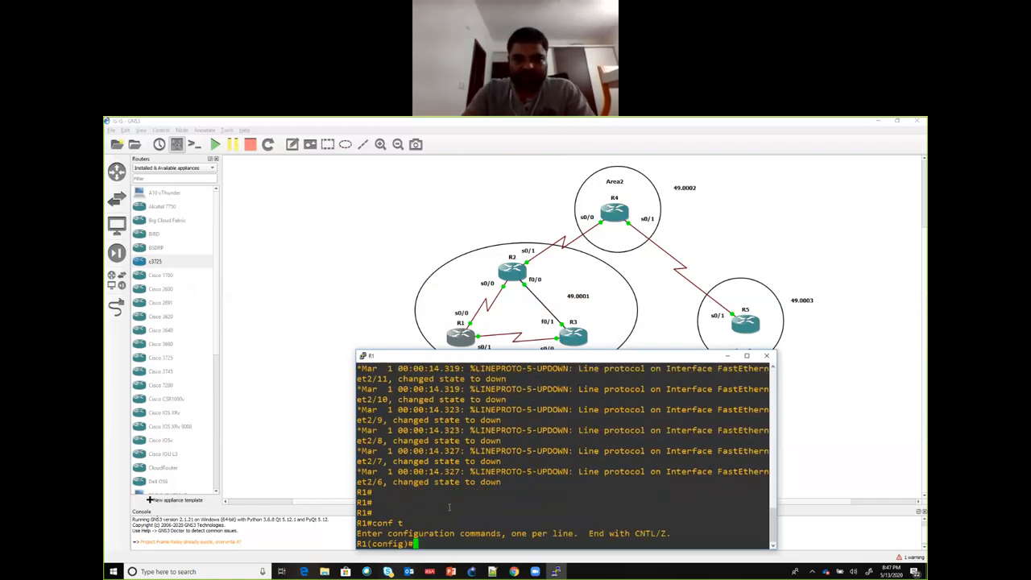
{"action": "key", "text": "Return"}
{"action": "key", "text": "Return"}
{"action": "key", "text": "Return"}
{"action": "key", "text": "Return"}
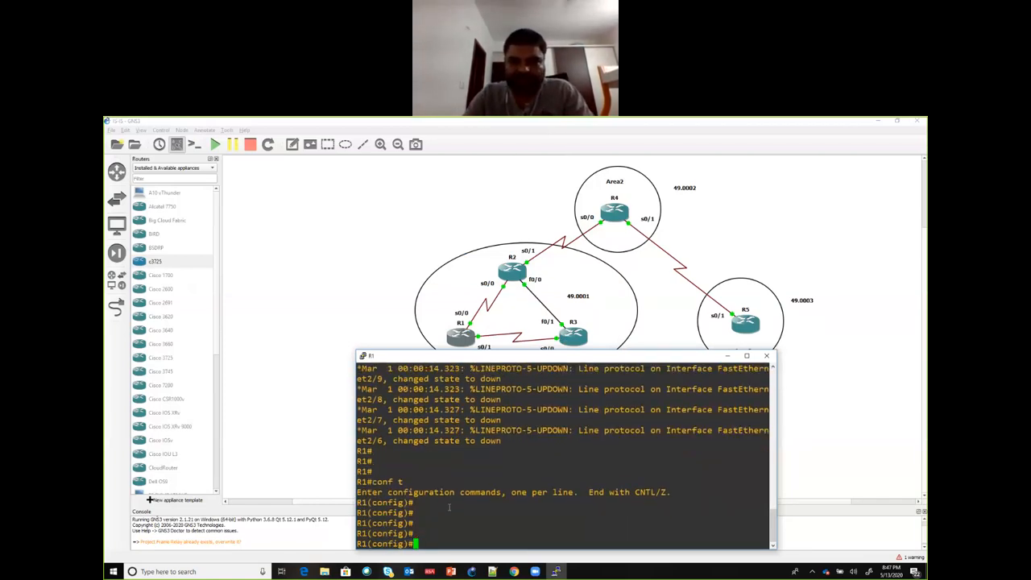
{"action": "left_click", "coordinate": [728, 356]}
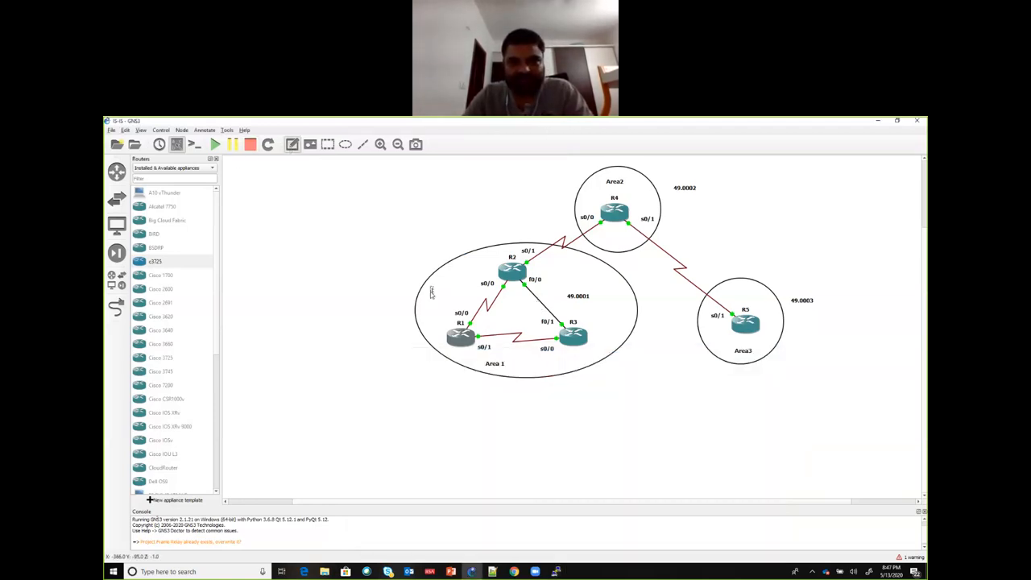
Step: Add the note "10.1.12.0/24" beside the link between R1 and R2
{"action": "left_click", "coordinate": [431, 294]}
{"action": "type", "text": "s0."}
{"action": "type", "text": "1."}
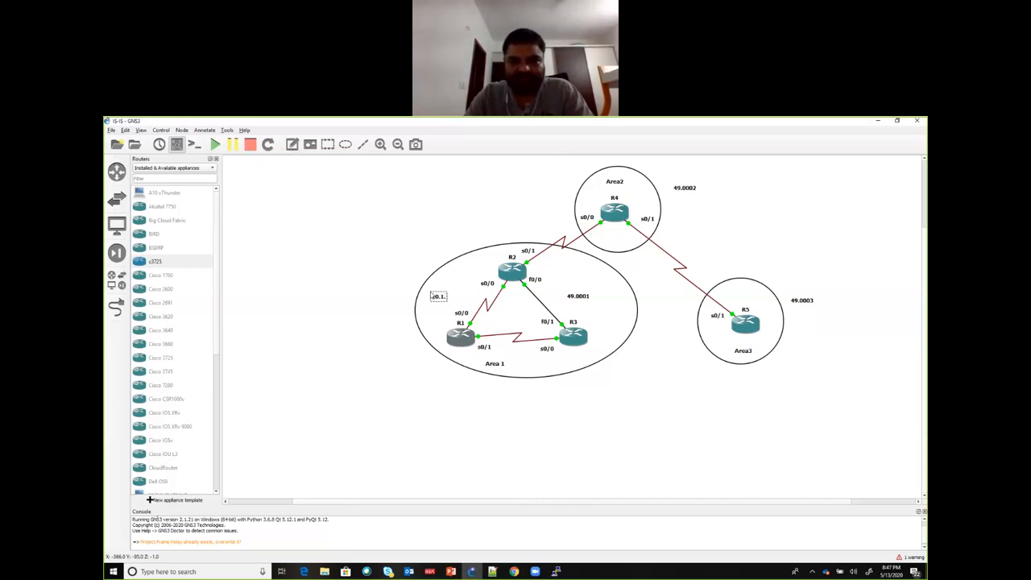
{"action": "type", "text": "12.0"}
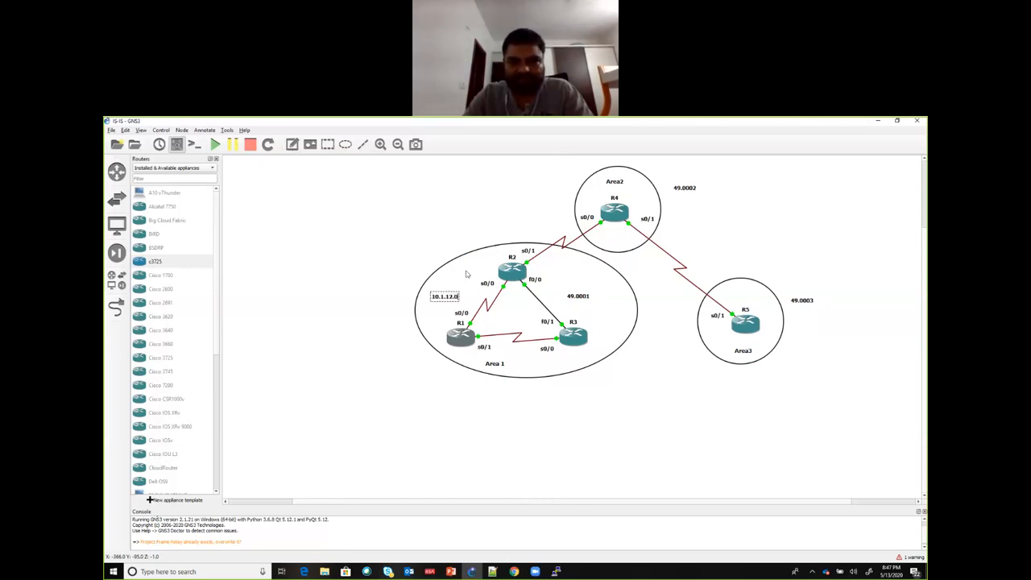
{"action": "type", "text": "/24"}
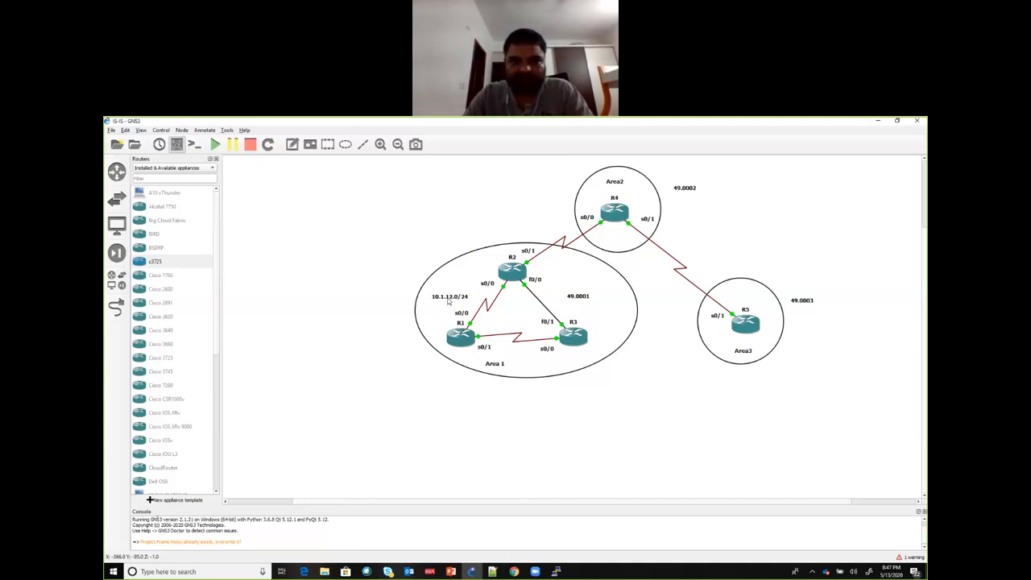
Step: Duplicate the R1–R2 subnet note, place the copy below the R1–R3 link and change it to "10.1.13.0/24"
{"action": "right_click", "coordinate": [449, 303]}
{"action": "left_click", "coordinate": [451, 311]}
{"action": "left_click_drag", "start_coordinate": [450, 310], "coordinate": [510, 358]}
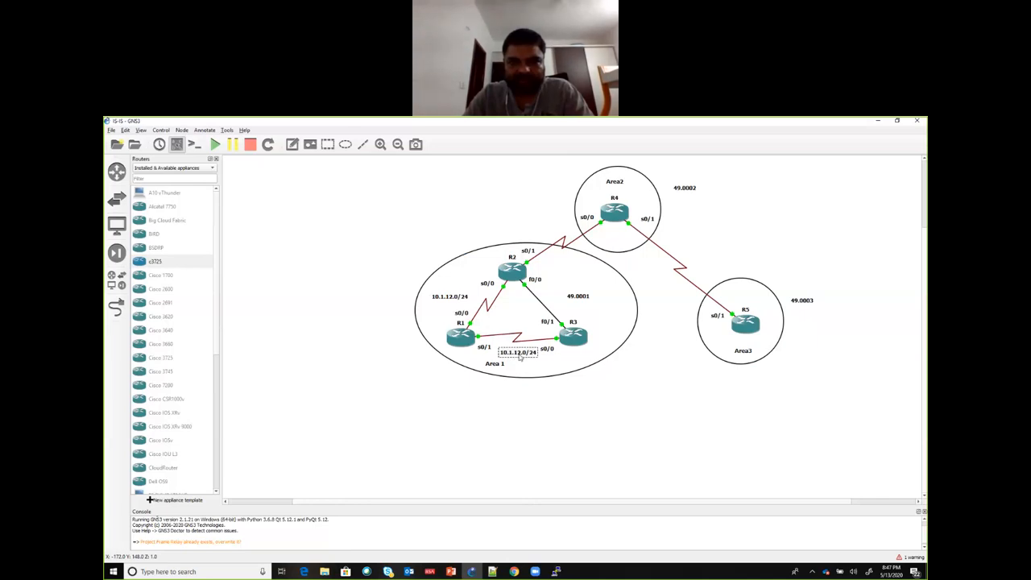
{"action": "left_click", "coordinate": [537, 391]}
{"action": "left_click_drag", "start_coordinate": [520, 356], "coordinate": [518, 354]}
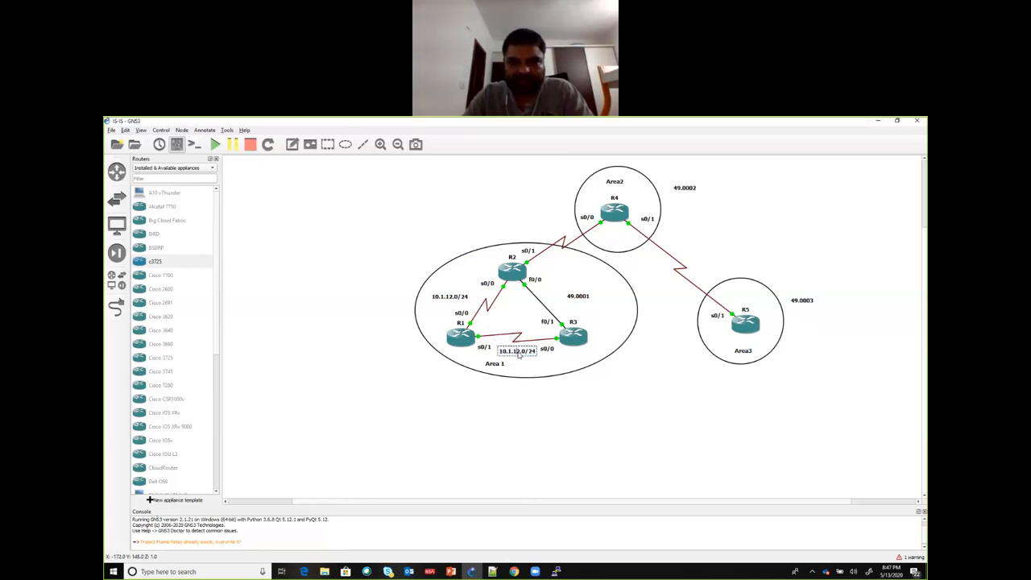
{"action": "key", "text": "BackSpace"}
{"action": "type", "text": "3"}
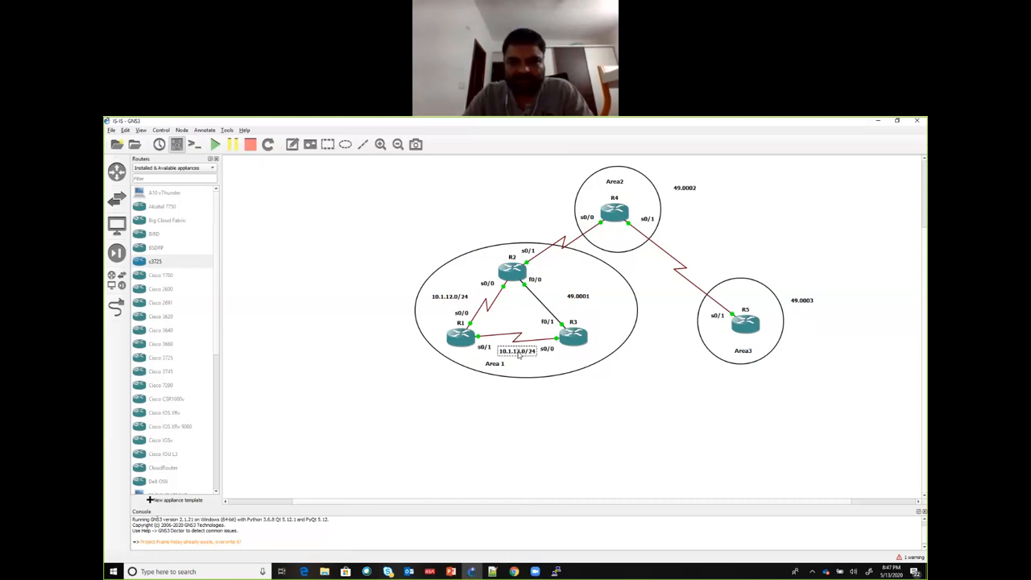
{"action": "left_click", "coordinate": [519, 362]}
Step: Duplicate the R1–R3 subnet note, place the copy beside the R2–R3 link and change it to "10.1.23.0/24"
{"action": "right_click", "coordinate": [521, 350]}
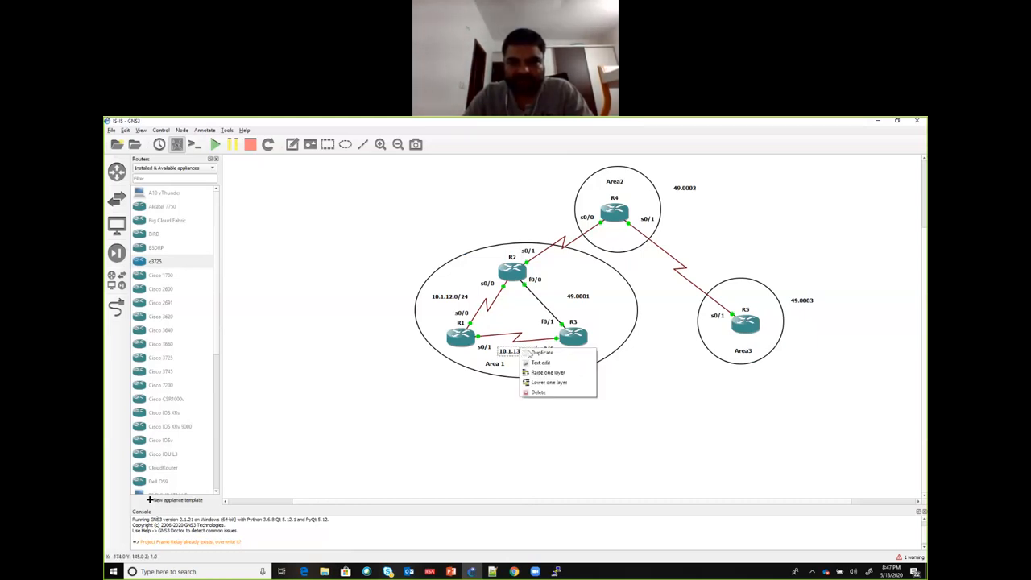
{"action": "left_click", "coordinate": [529, 352]}
{"action": "left_click_drag", "start_coordinate": [529, 357], "coordinate": [564, 311]}
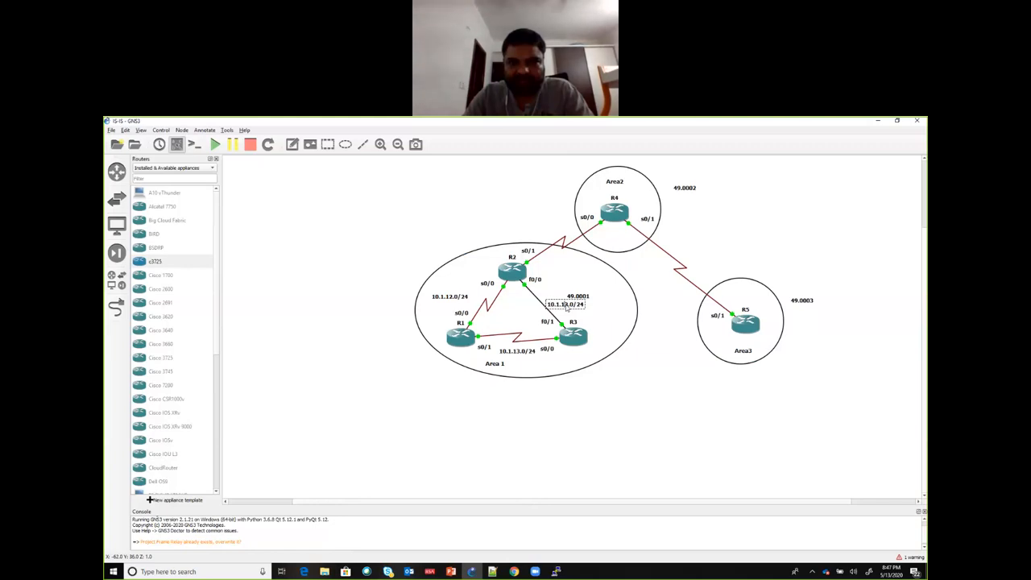
{"action": "key", "text": "BackSpace"}
{"action": "type", "text": "2"}
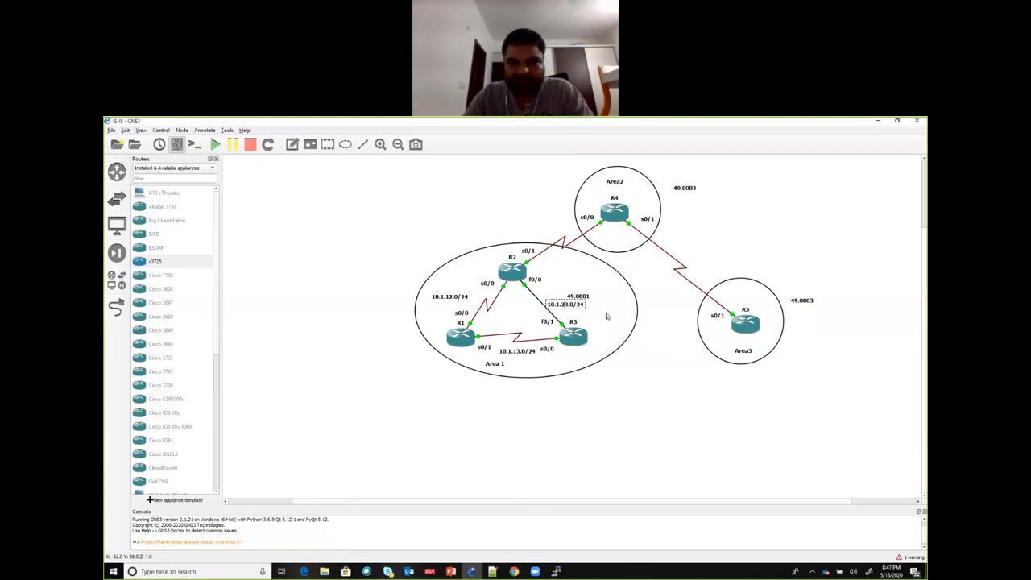
{"action": "left_click", "coordinate": [587, 296]}
Step: Move the "49.0001" note into the middle of the triangle formed by R1, R2 and R3
{"action": "left_click", "coordinate": [561, 302]}
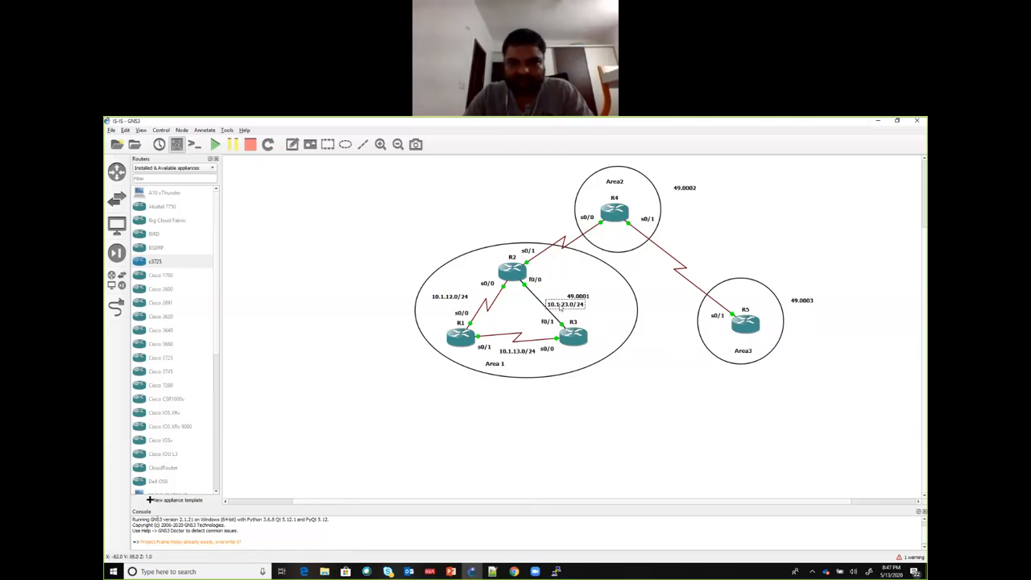
{"action": "right_click", "coordinate": [559, 303]}
{"action": "left_click", "coordinate": [571, 298]}
{"action": "left_click_drag", "start_coordinate": [570, 299], "coordinate": [509, 317]}
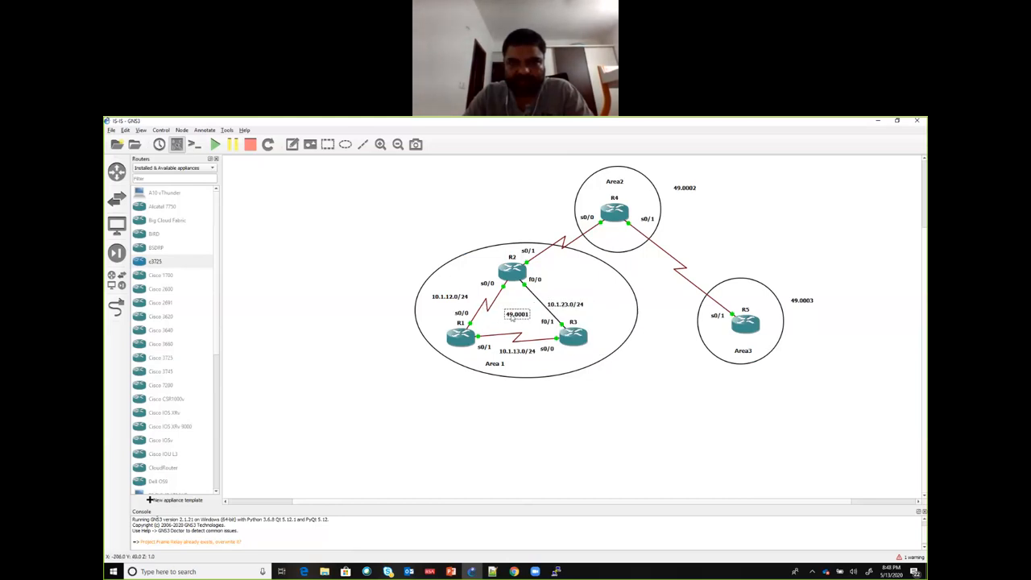
Step: Duplicate the R2–R3 subnet note, place the copy above the R2–R4 link and change it to "10.1.24.0/24"
{"action": "right_click", "coordinate": [561, 306]}
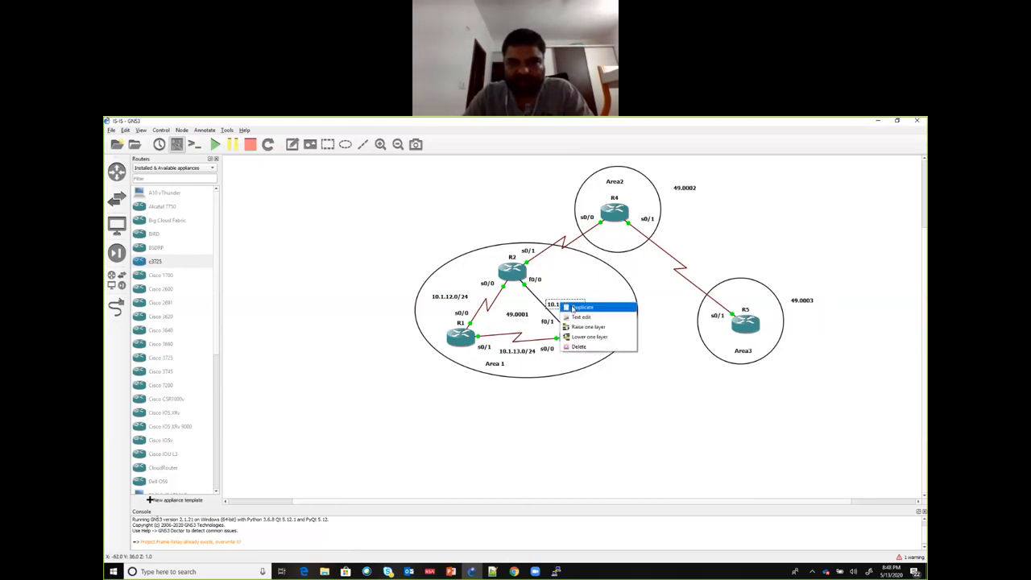
{"action": "left_click", "coordinate": [594, 301]}
{"action": "left_click_drag", "start_coordinate": [577, 313], "coordinate": [554, 227]}
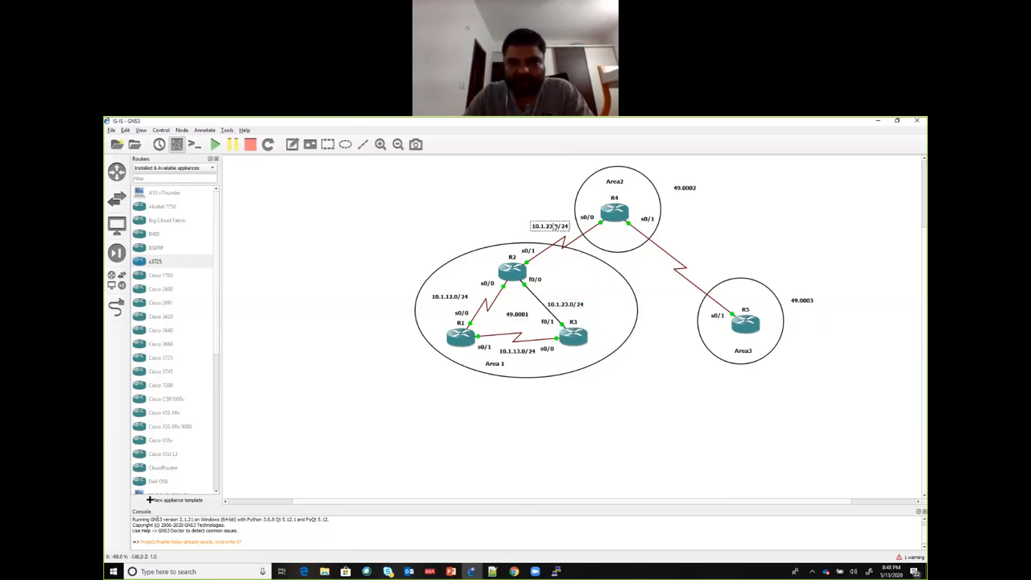
{"action": "left_click", "coordinate": [546, 189]}
{"action": "double_click", "coordinate": [550, 228]}
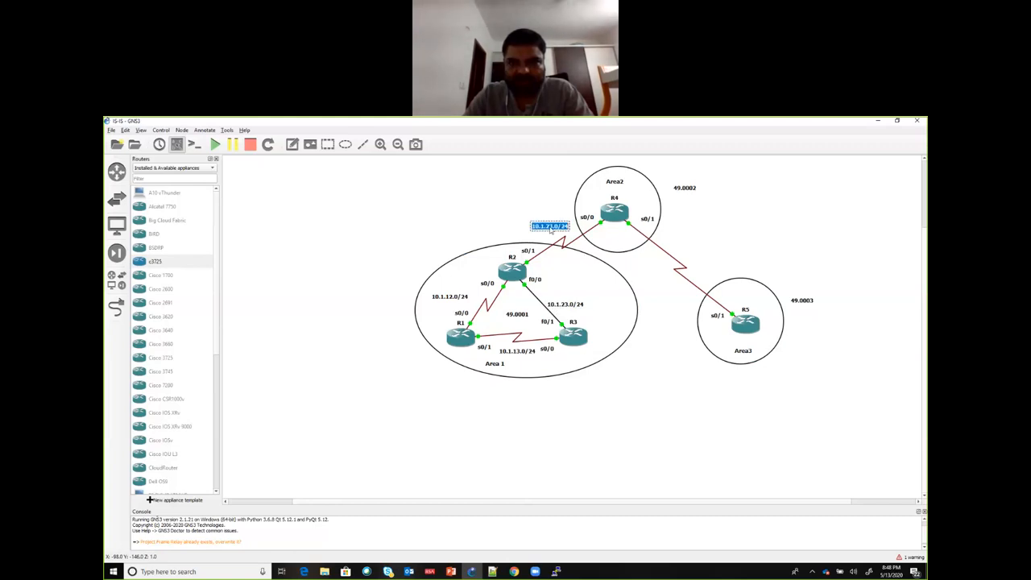
{"action": "left_click", "coordinate": [550, 228]}
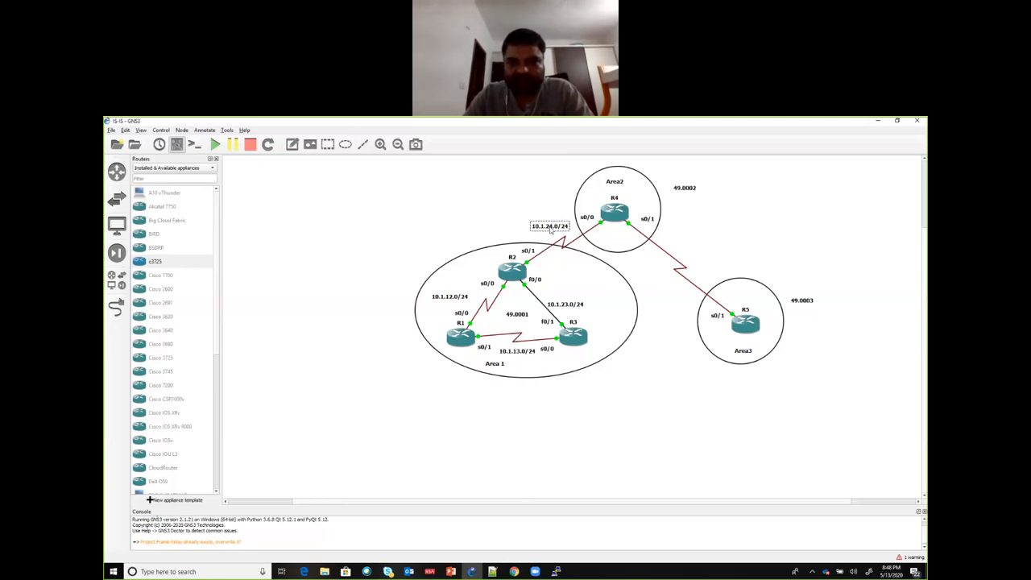
Step: Duplicate the R2–R4 subnet note, place the copy beside the R4–R5 link and change it to "10.1.45.0/24"
{"action": "right_click", "coordinate": [553, 232]}
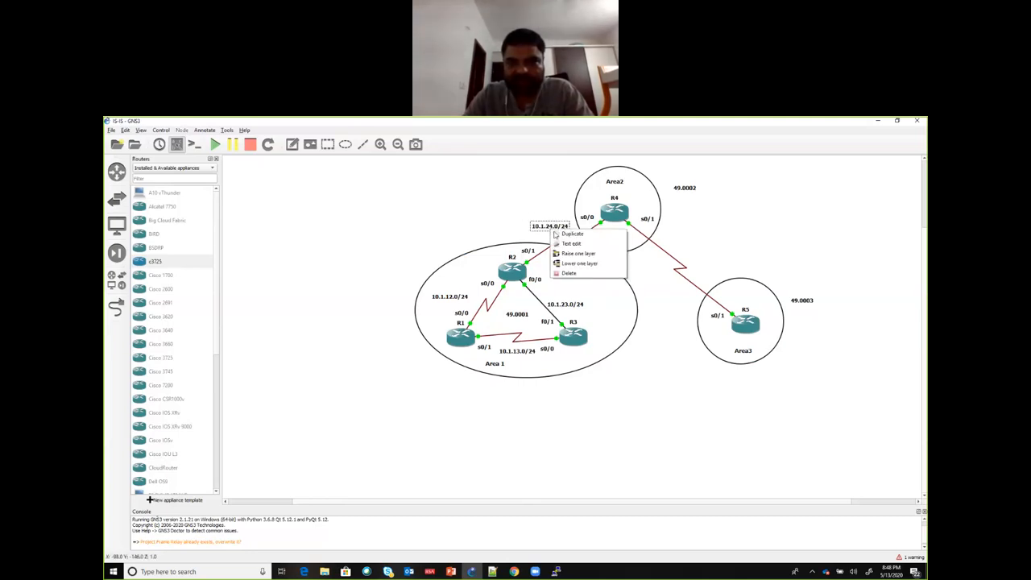
{"action": "left_click", "coordinate": [554, 233]}
{"action": "left_click_drag", "start_coordinate": [555, 235], "coordinate": [689, 248]}
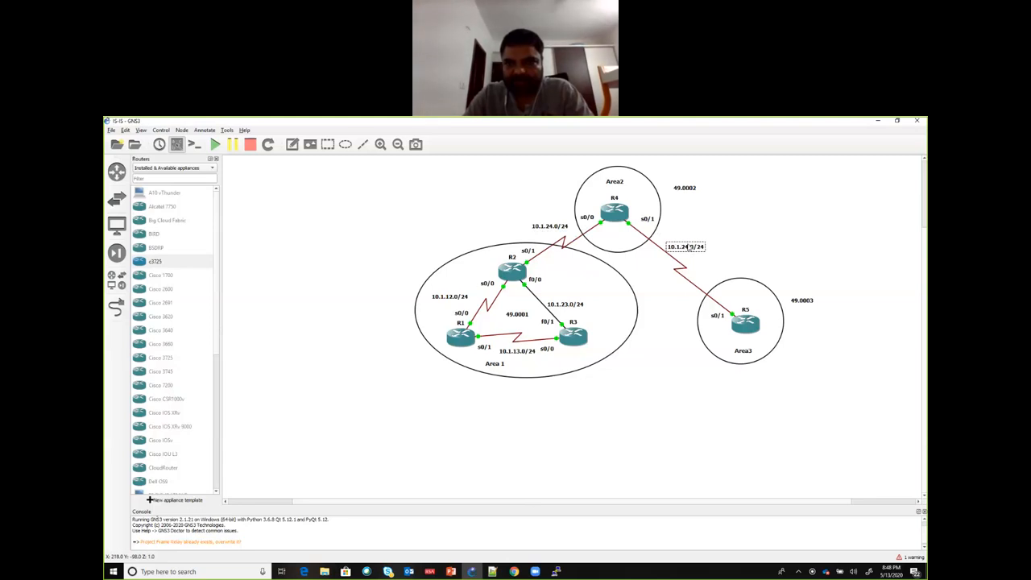
{"action": "double_click", "coordinate": [686, 248]}
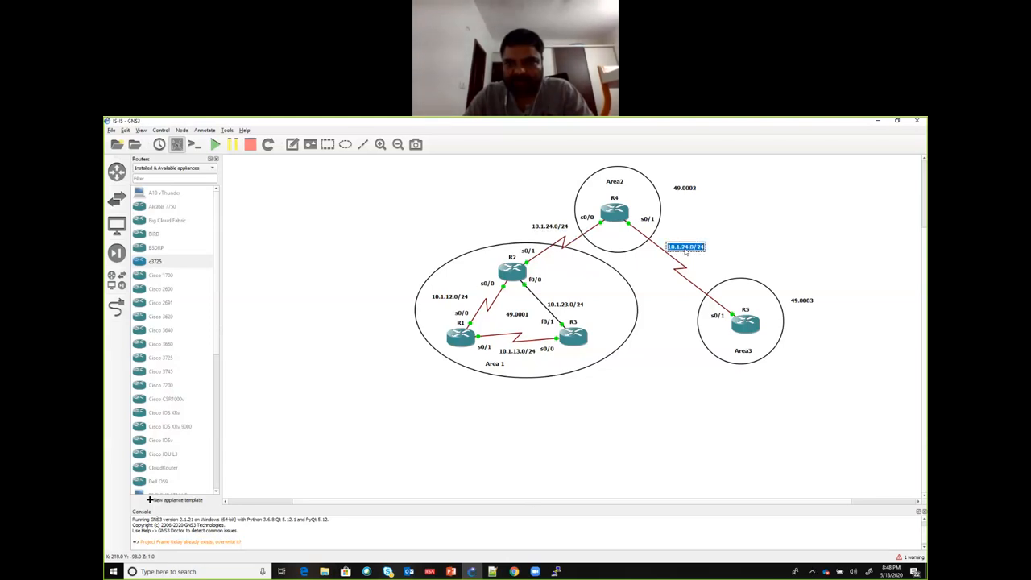
{"action": "left_click", "coordinate": [686, 248]}
{"action": "key", "text": "BackSpace"}
{"action": "type", "text": "4"}
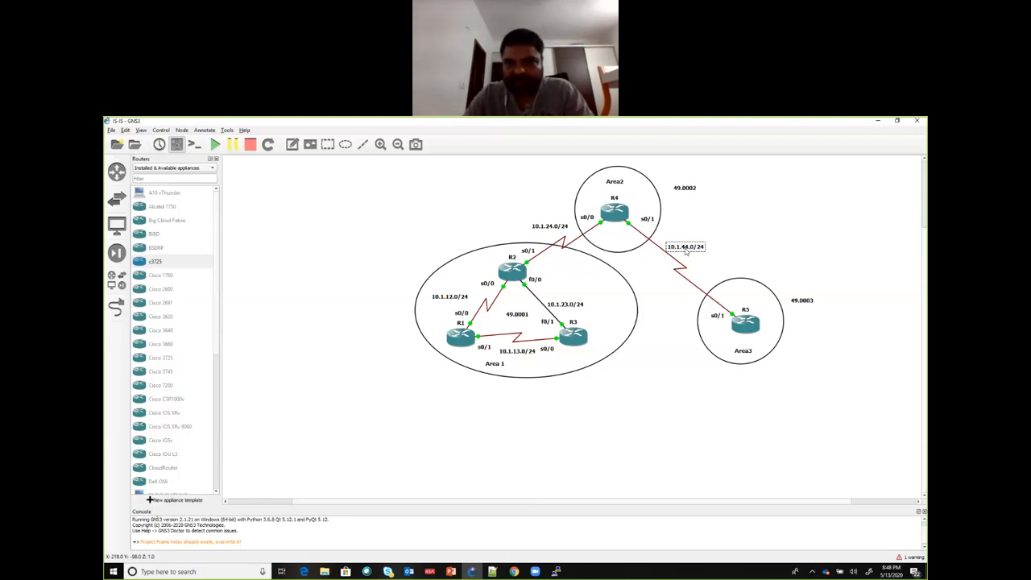
{"action": "key", "text": "Delete"}
{"action": "type", "text": "5"}
{"action": "left_click", "coordinate": [693, 220]}
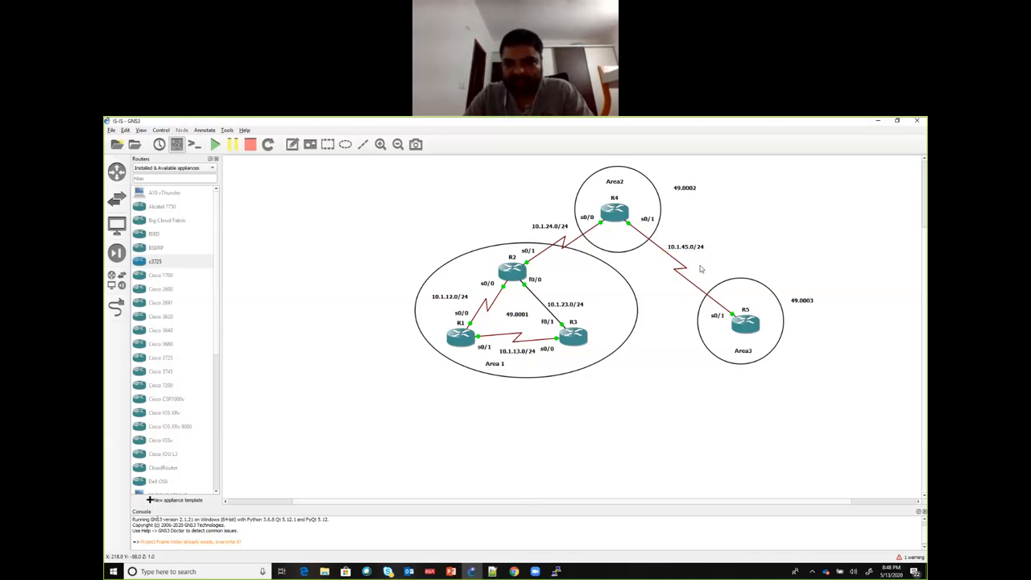
{"action": "left_click", "coordinate": [291, 145]}
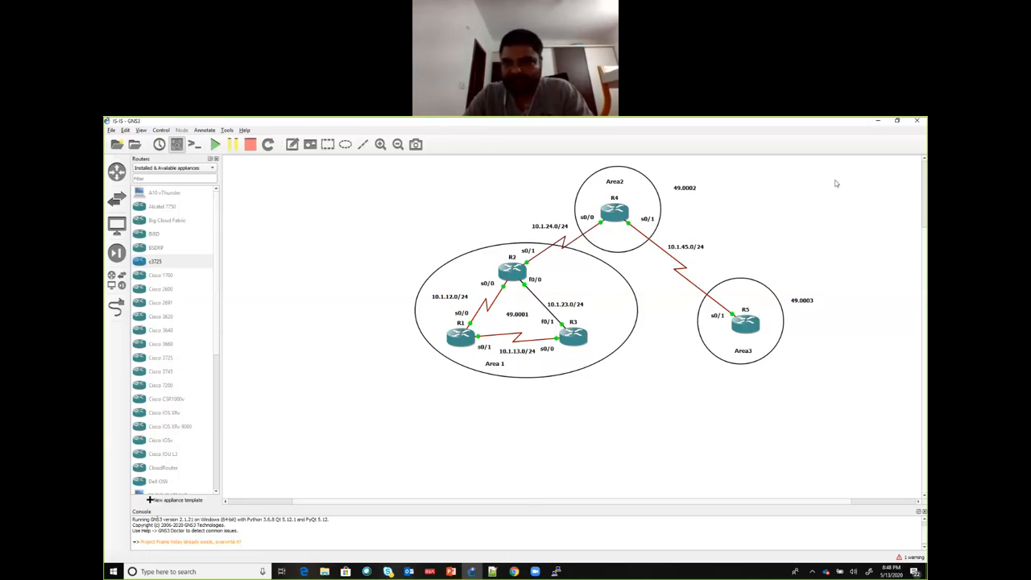
Step: Switch to R1's PuTTY console and give interface loopback 0 the address 1.1.1.1 with mask 255.255.255.255
{"action": "key", "text": "alt+Tab"}
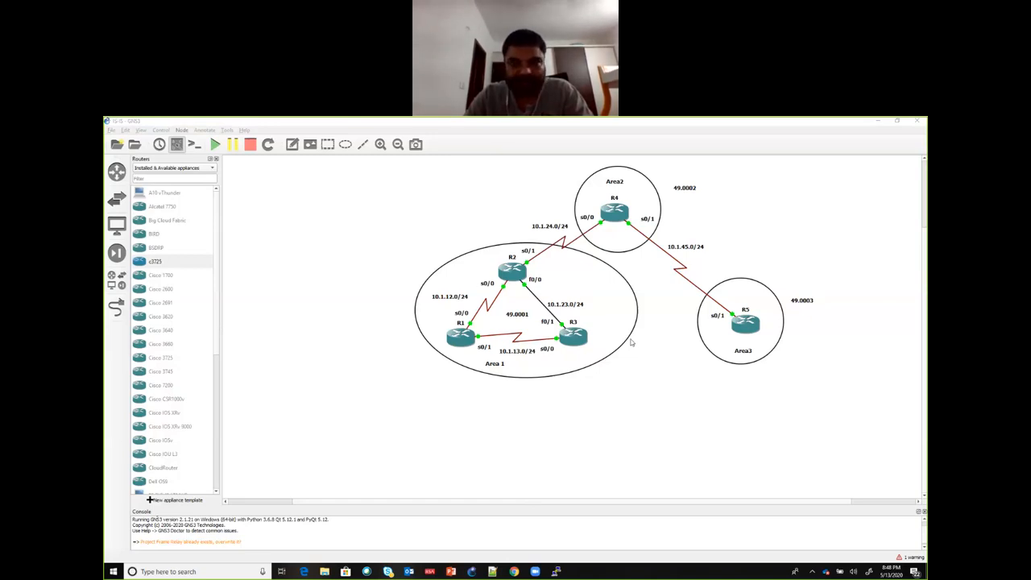
{"action": "key", "text": "alt+Tab"}
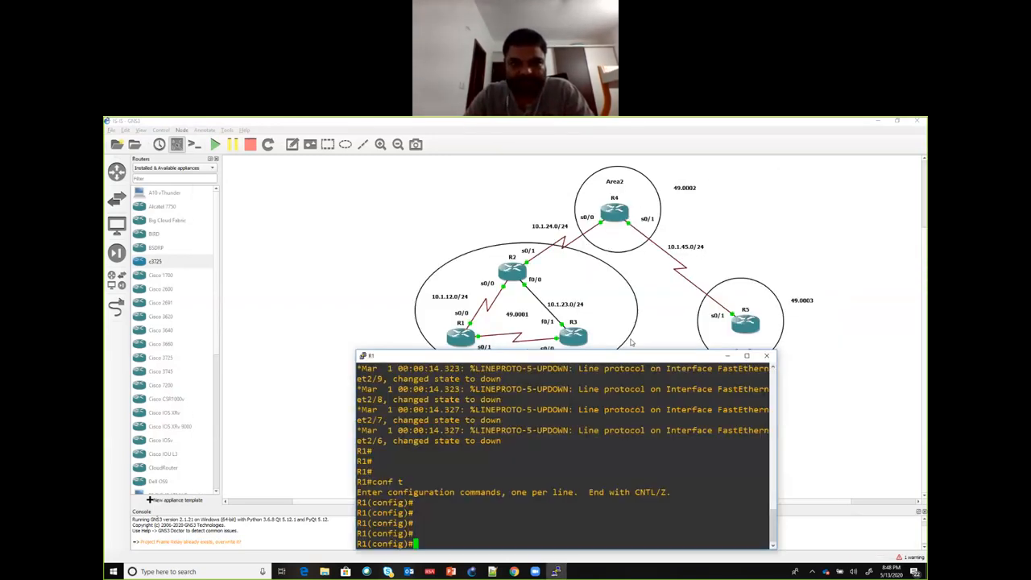
{"action": "type", "text": "int lo 0"}
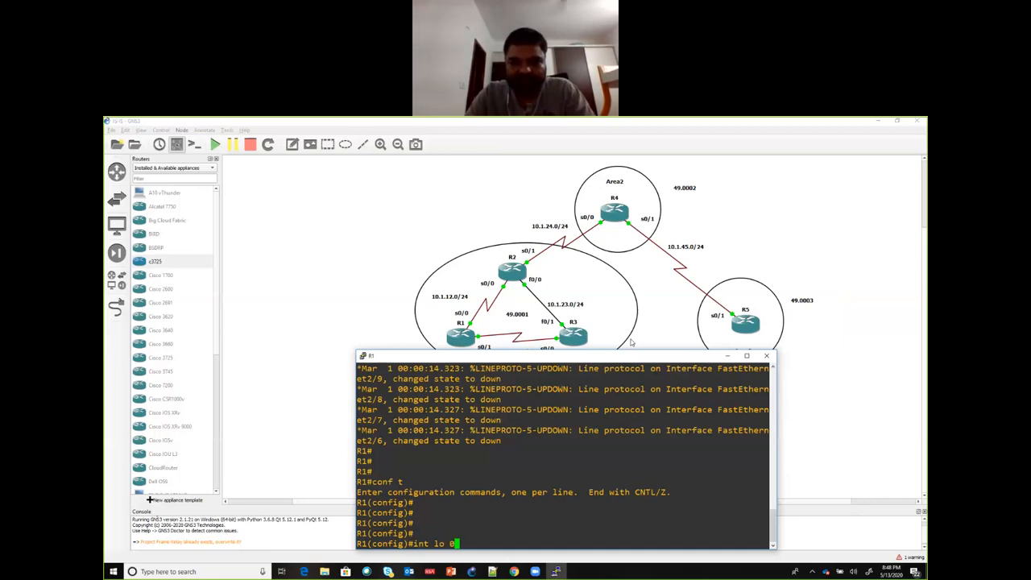
{"action": "key", "text": "Return"}
{"action": "type", "text": "ip add 1,1."}
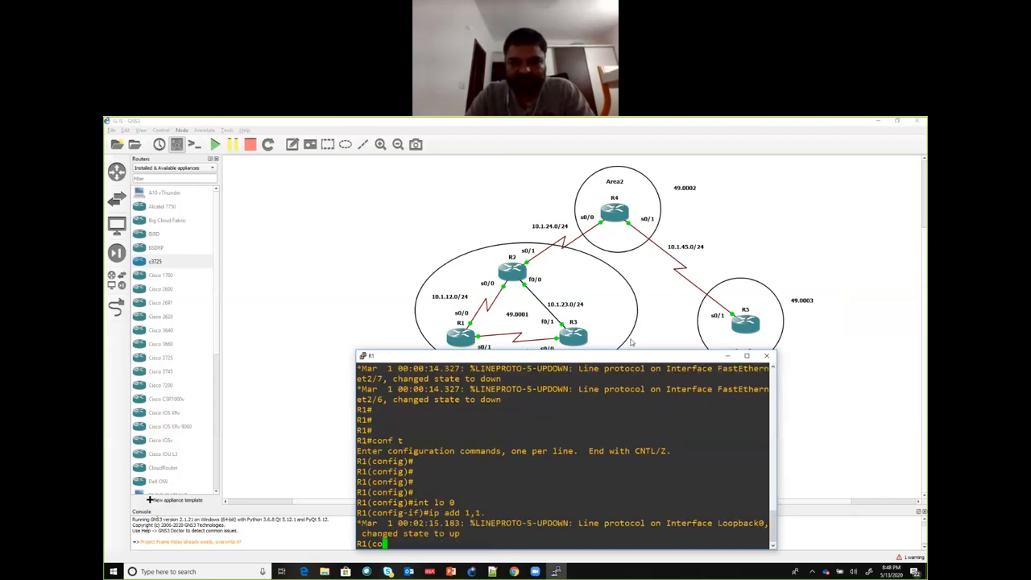
{"action": "key", "text": "BackSpace"}
{"action": "key", "text": "BackSpace"}
{"action": "key", "text": "BackSpace"}
{"action": "type", "text": ".1.1.1"}
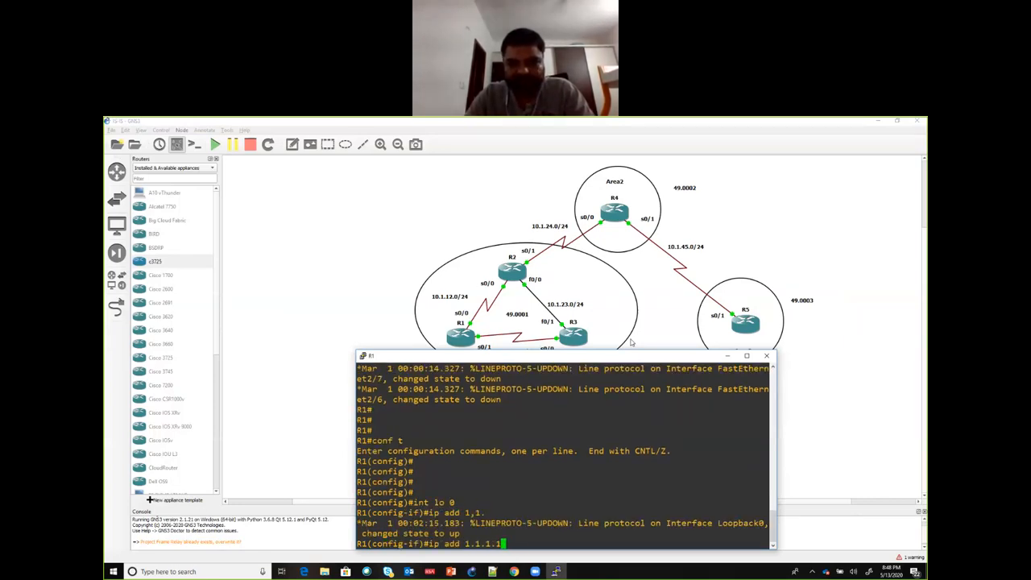
{"action": "type", "text": " 255.255.255.255.25"}
{"action": "key", "text": "Return"}
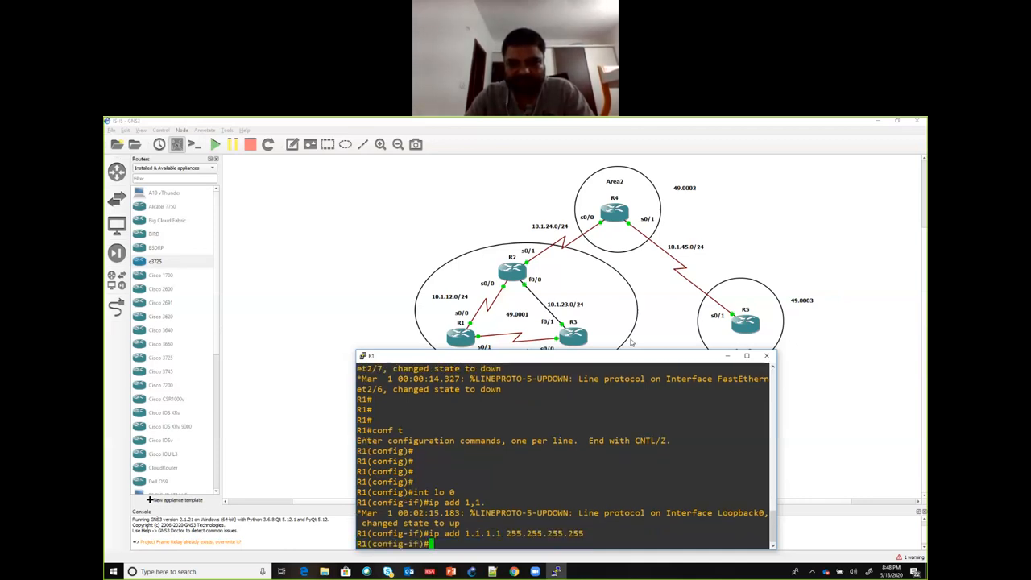
Step: Assign 10.1.12.1 with mask 255.255.255.0 to R1's interface s0/0 and enable the interface
{"action": "type", "text": "int "}
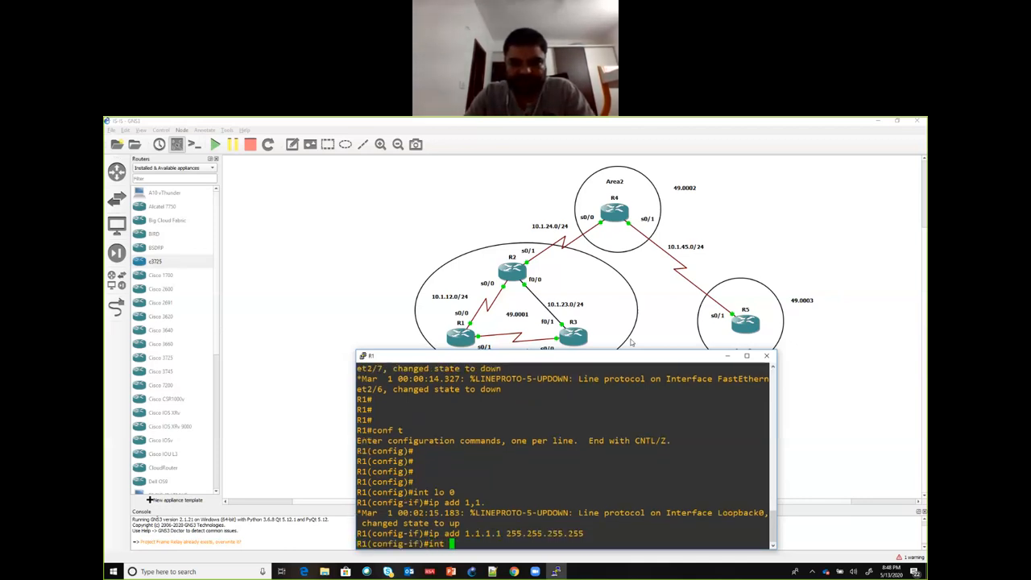
{"action": "type", "text": "s0/0"}
{"action": "key", "text": "Return"}
{"action": "type", "text": "ip ad"}
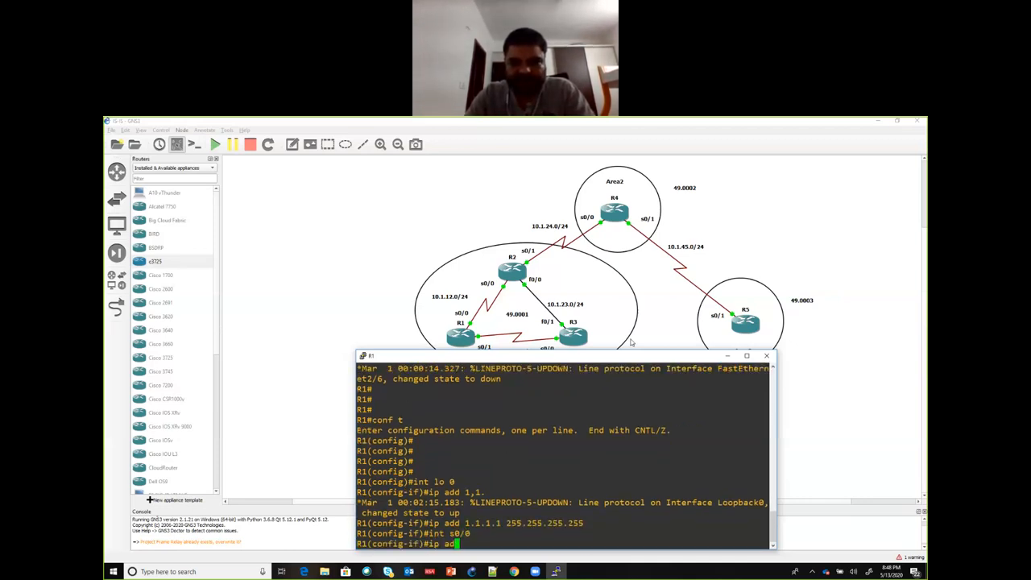
{"action": "type", "text": "d 10.1.12.1 255.255.255.255"}
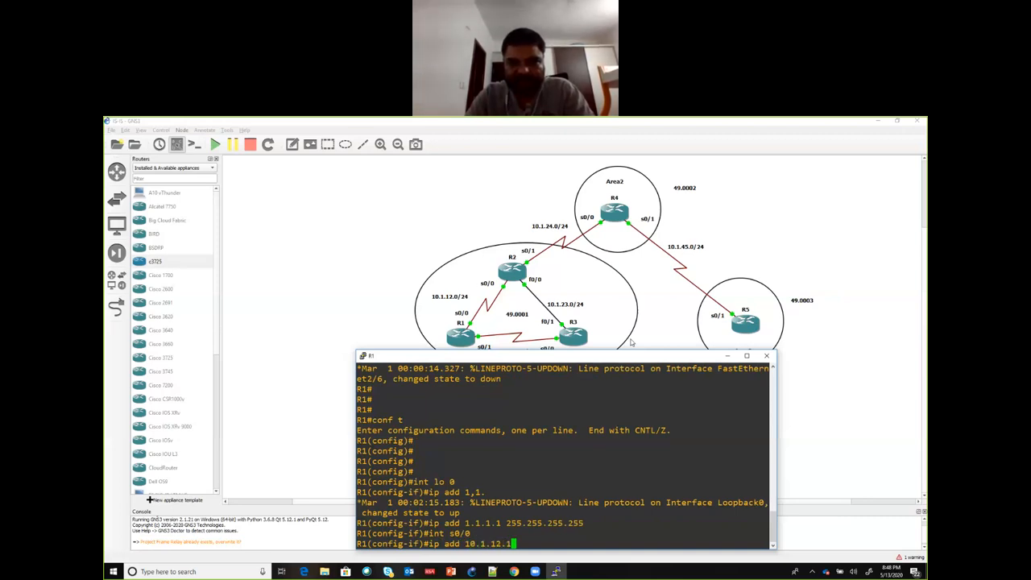
{"action": "key", "text": "BackSpace"}
{"action": "key", "text": "BackSpace"}
{"action": "key", "text": "BackSpace"}
{"action": "type", "text": "0"}
{"action": "key", "text": "Return"}
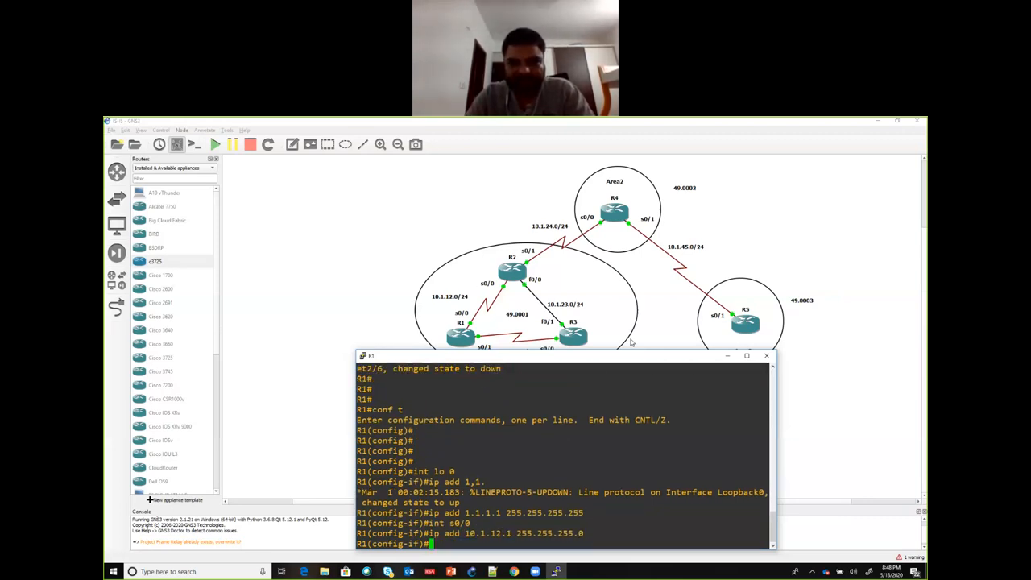
{"action": "type", "text": "no sh"}
{"action": "key", "text": "Return"}
Step: Assign 10.1.13.1 with mask 255.255.255.0 to R1's interface s0/1, enable it and return to global configuration mode
{"action": "type", "text": "int s0/1"}
{"action": "key", "text": "Return"}
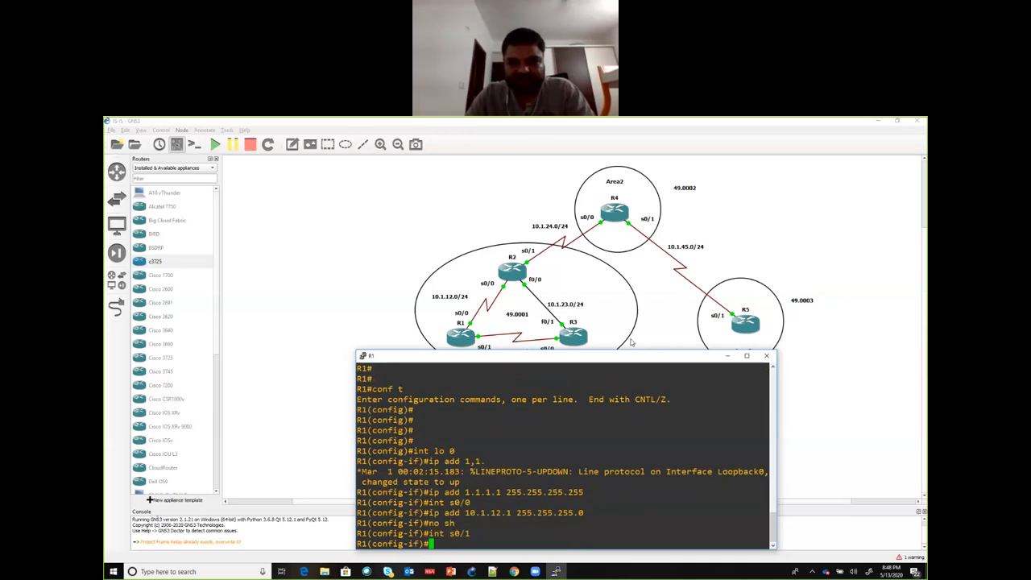
{"action": "type", "text": "ip add 10.1."}
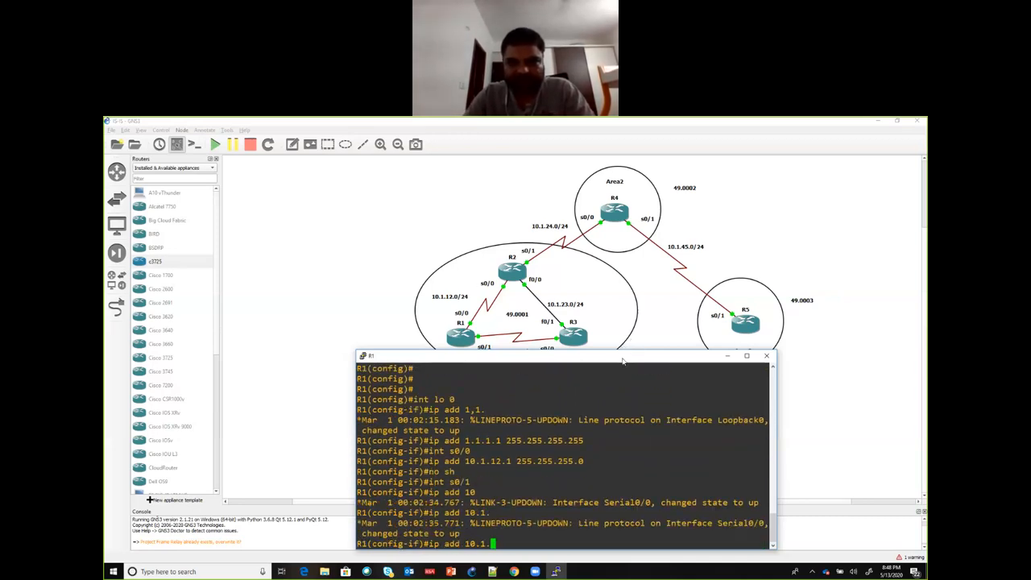
{"action": "type", "text": "13"}
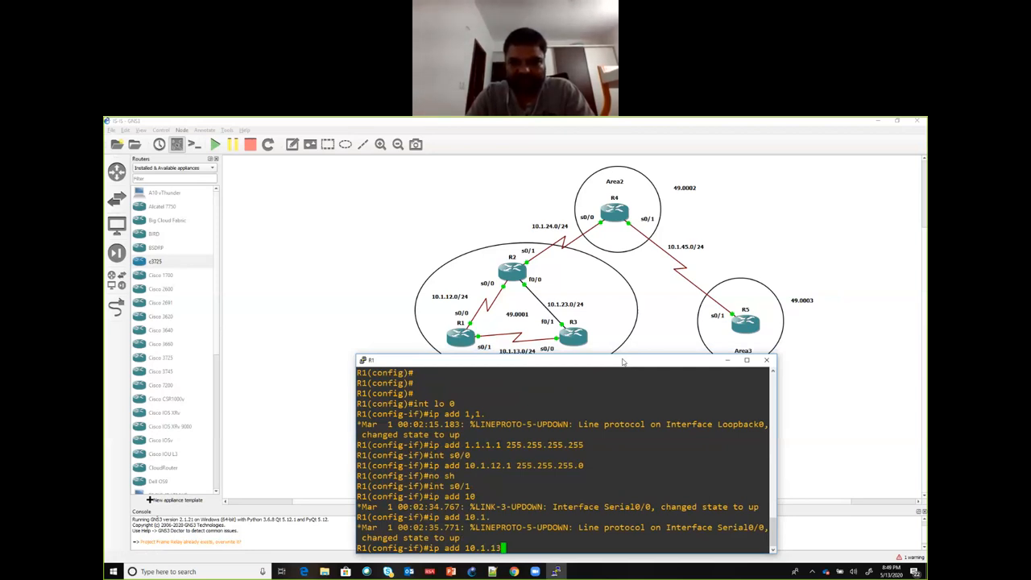
{"action": "type", "text": ".1 255.255.255.0"}
{"action": "key", "text": "Return"}
{"action": "type", "text": "no sh"}
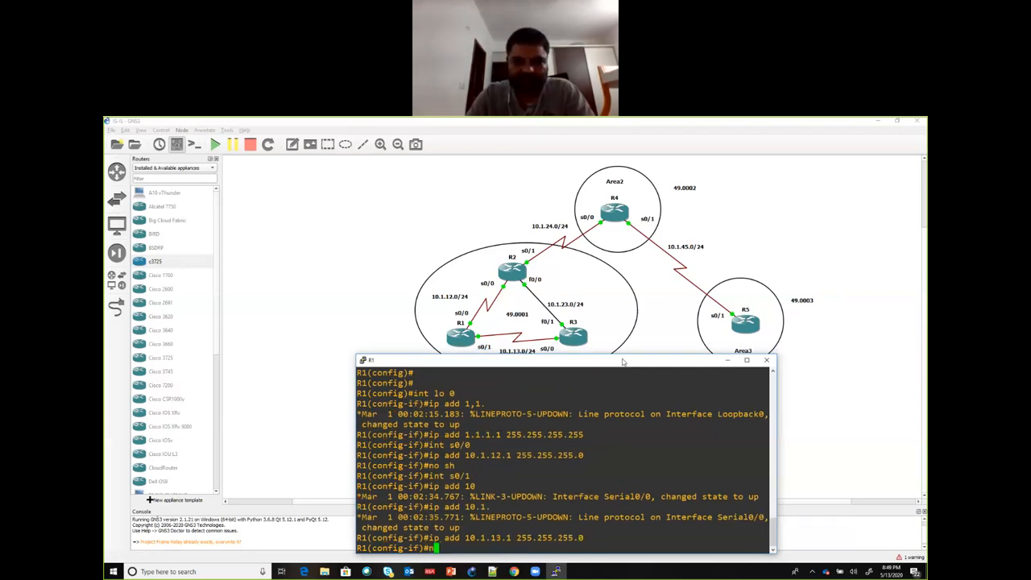
{"action": "key", "text": "Return"}
{"action": "key", "text": "Return"}
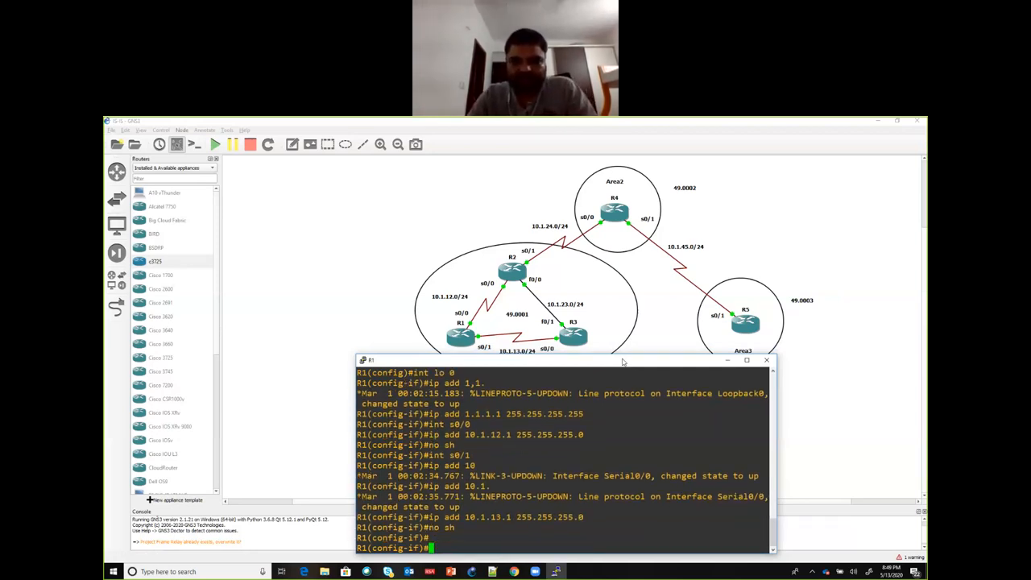
{"action": "type", "text": "exit"}
{"action": "key", "text": "Return"}
{"action": "key", "text": "Return"}
{"action": "key", "text": "Return"}
{"action": "key", "text": "Return"}
{"action": "key", "text": "Return"}
{"action": "key", "text": "Return"}
{"action": "key", "text": "Return"}
{"action": "key", "text": "Return"}
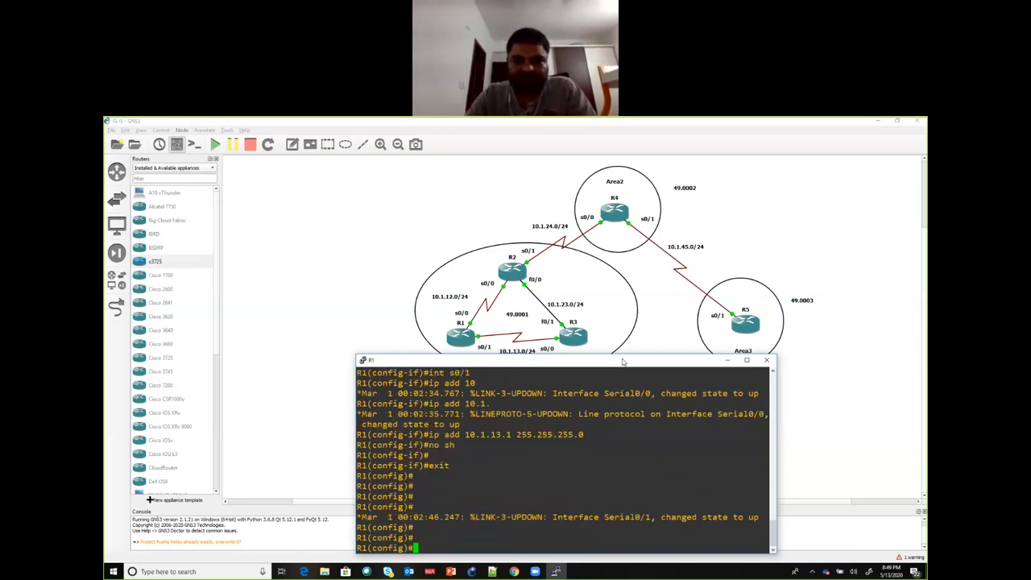
Step: Open a custom console for R2 using the predefined PuTTY command included with GNS3
{"action": "right_click", "coordinate": [516, 271]}
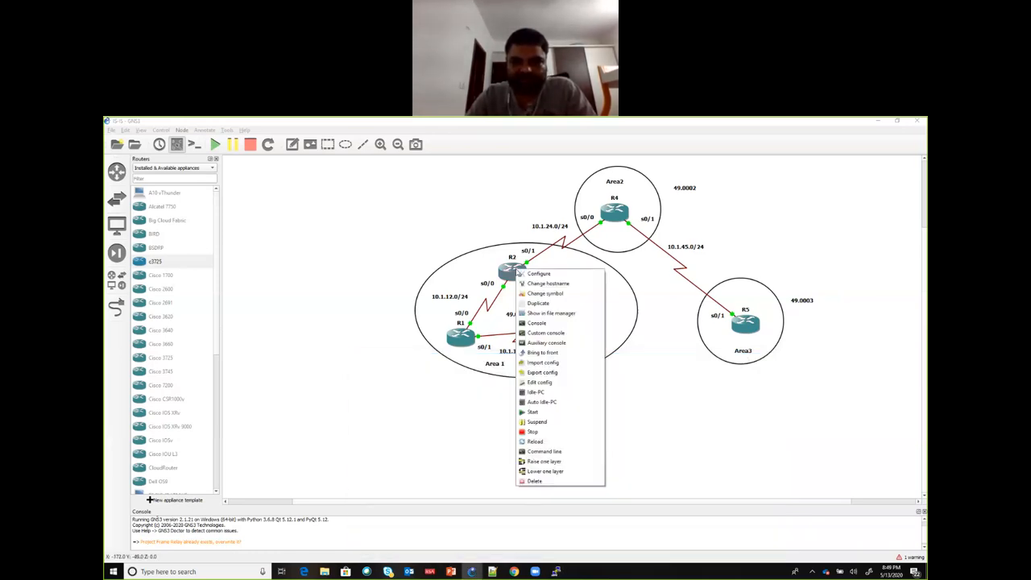
{"action": "left_click", "coordinate": [542, 334]}
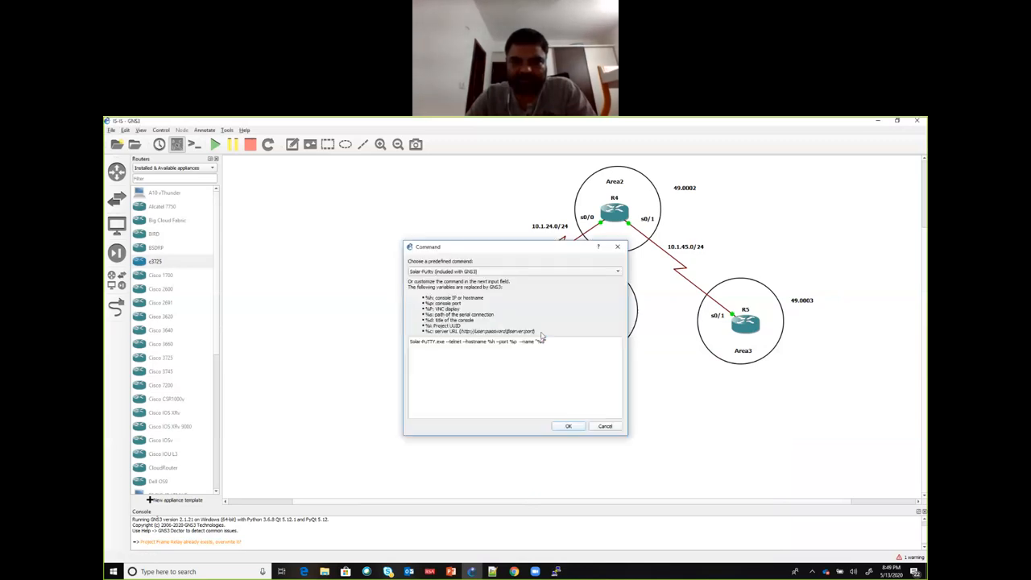
{"action": "left_click", "coordinate": [483, 271]}
{"action": "left_click", "coordinate": [499, 242]}
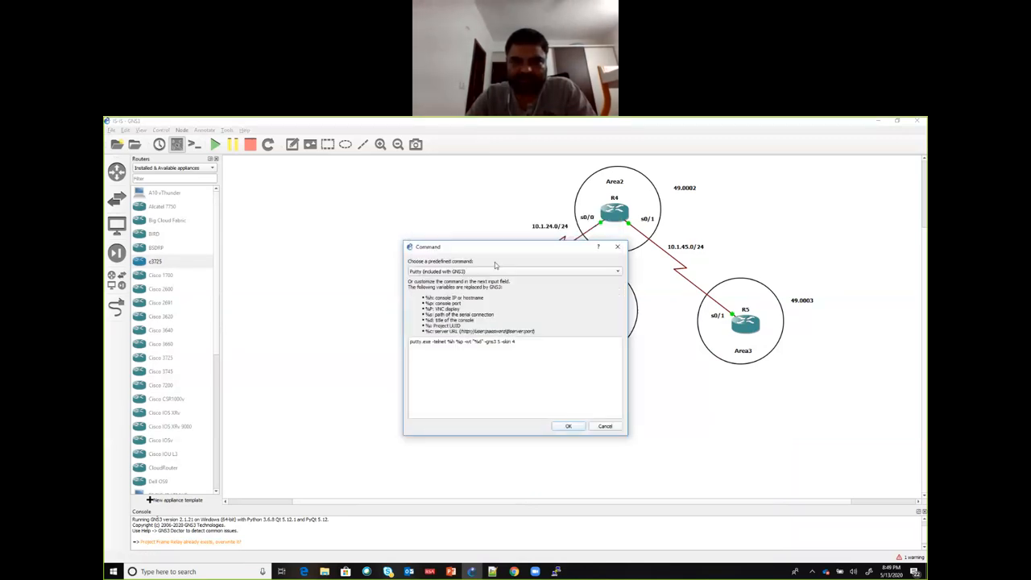
{"action": "left_click", "coordinate": [568, 427]}
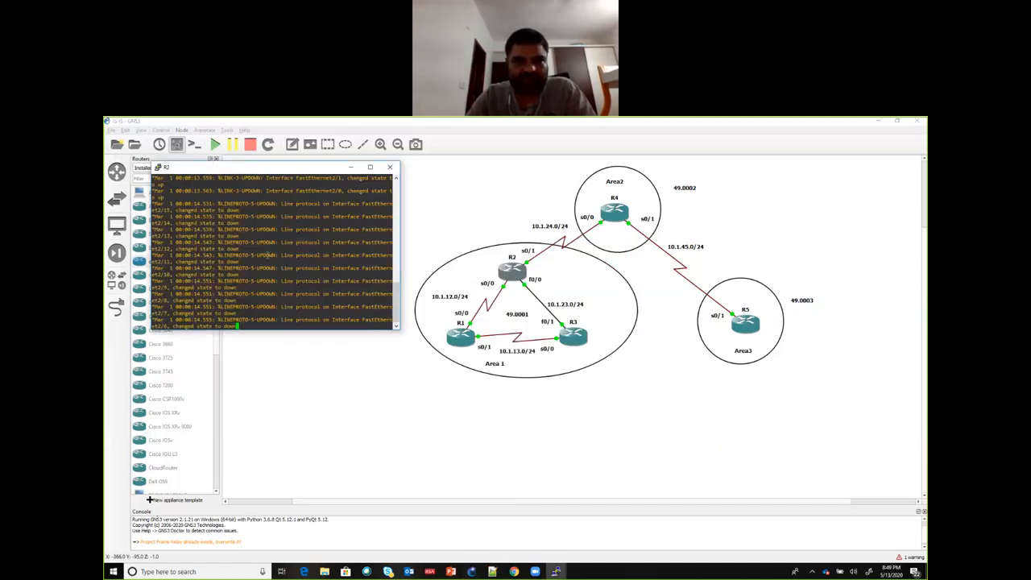
Step: Set the R2 console's font size to 16 and move its window lower over the topology
{"action": "left_click", "coordinate": [161, 168]}
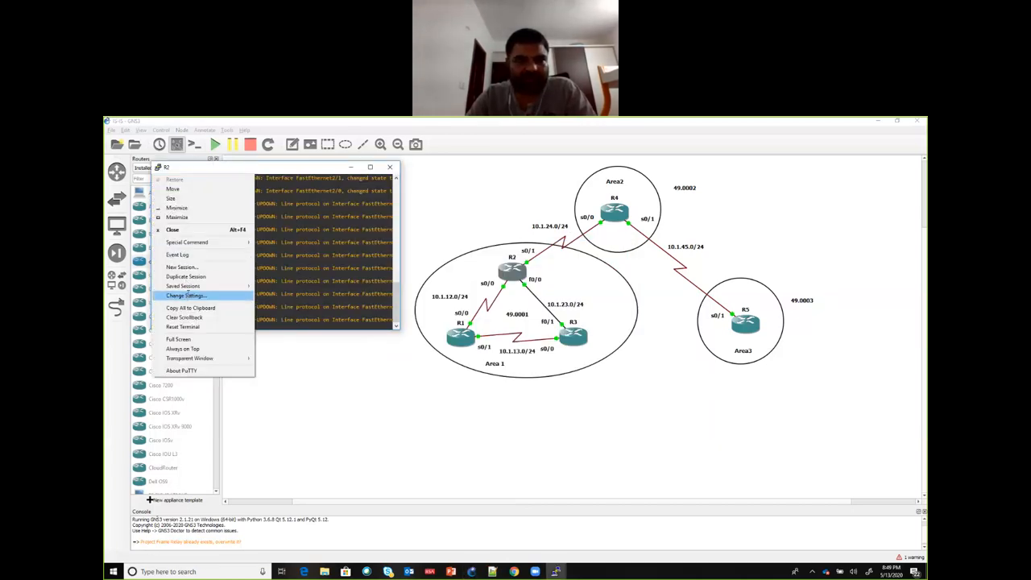
{"action": "left_click", "coordinate": [189, 295]}
{"action": "left_click", "coordinate": [451, 325]}
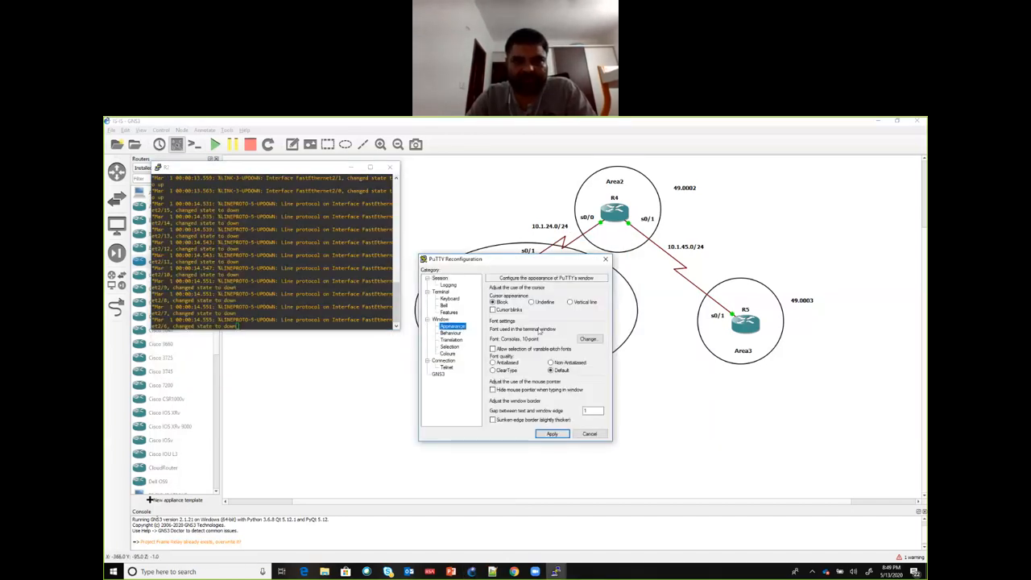
{"action": "left_click", "coordinate": [589, 339]}
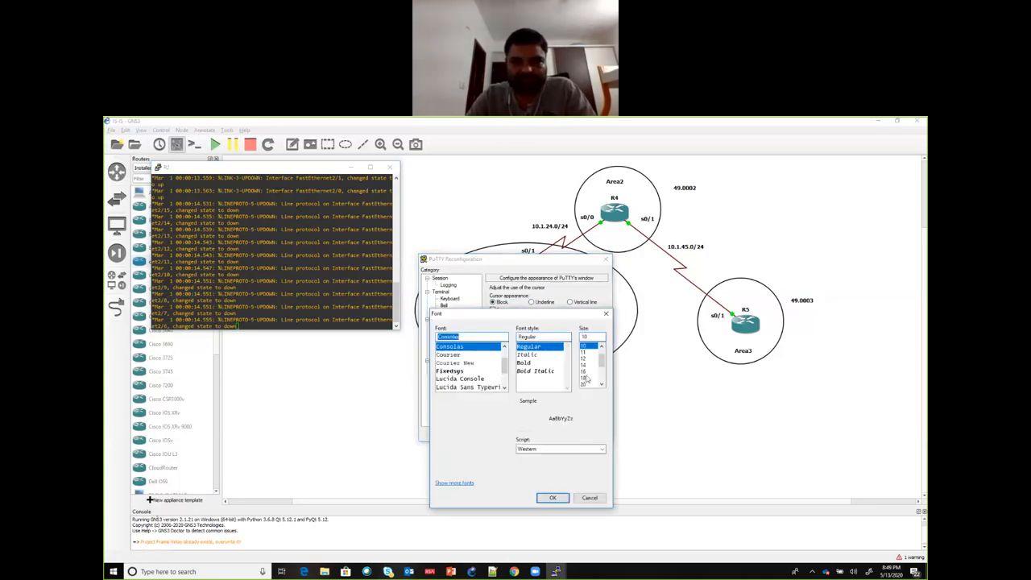
{"action": "left_click", "coordinate": [588, 377]}
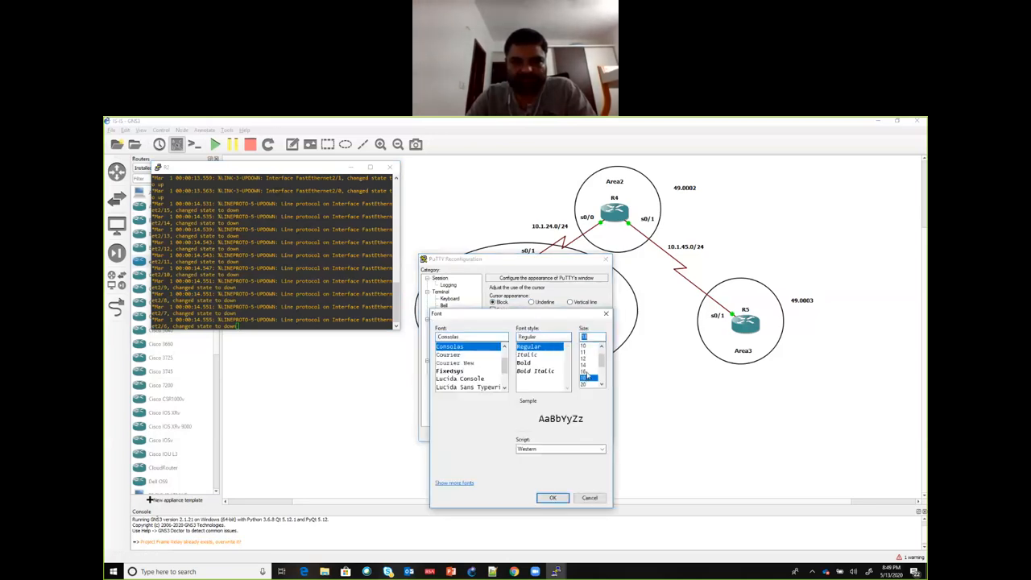
{"action": "left_click", "coordinate": [553, 497]}
{"action": "left_click", "coordinate": [550, 434]}
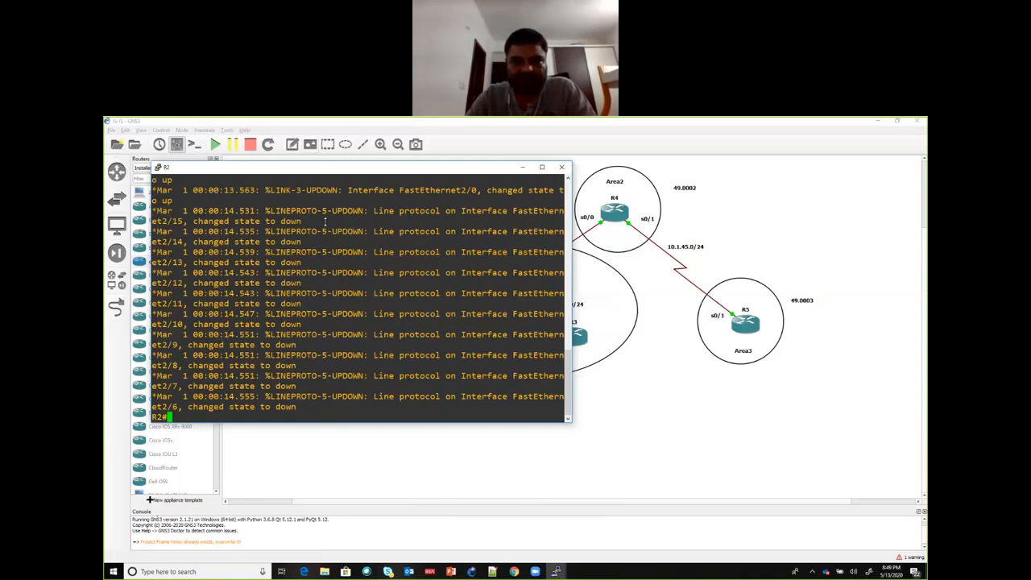
{"action": "left_click_drag", "start_coordinate": [333, 163], "coordinate": [333, 258]}
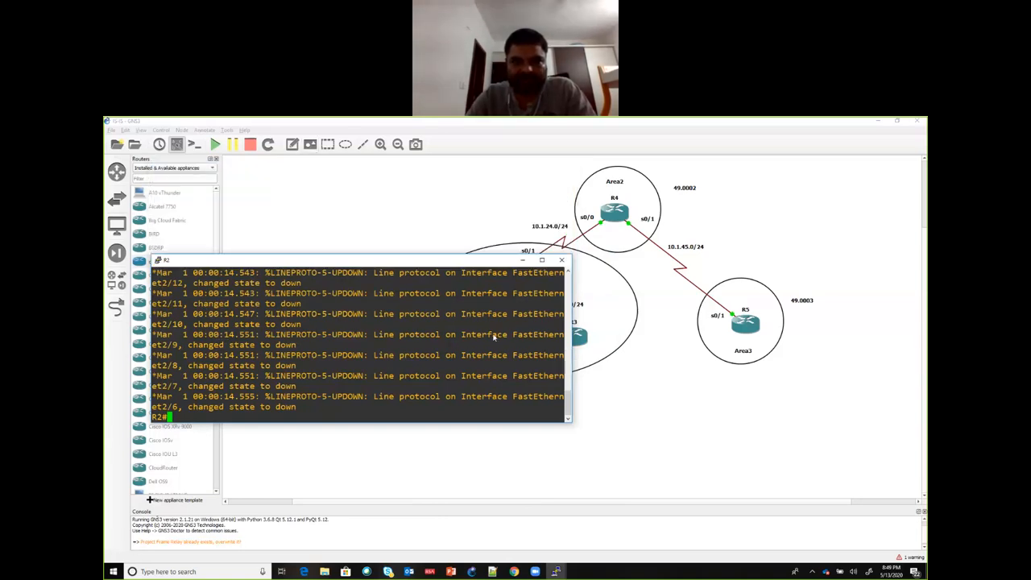
Step: Enter global configuration mode on R2 and create interface loopback 0
{"action": "key", "text": "Return"}
{"action": "key", "text": "Return"}
{"action": "type", "text": "conf t"}
{"action": "key", "text": "Return"}
{"action": "type", "text": "in"}
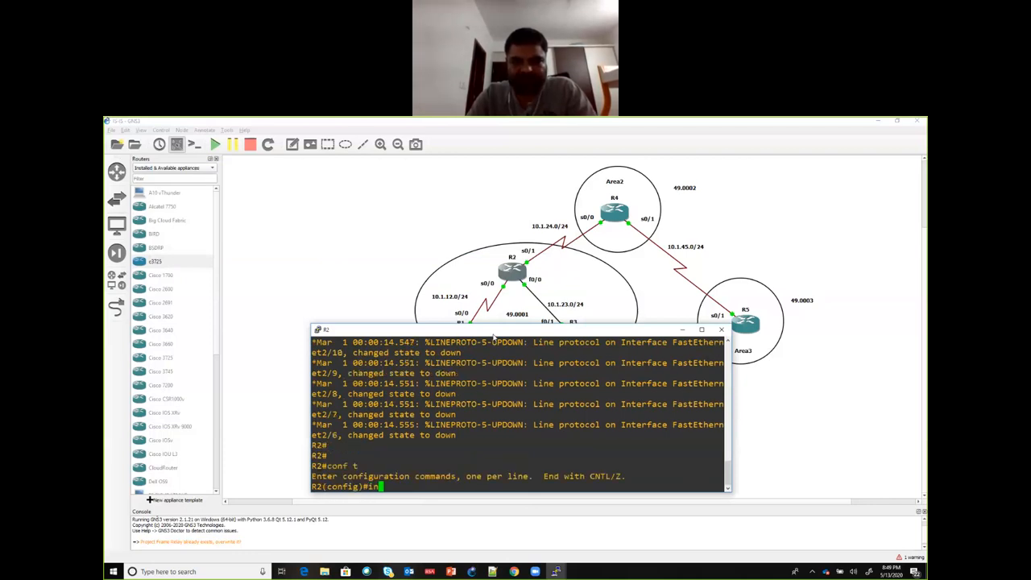
{"action": "type", "text": " tlo 0"}
{"action": "key", "text": "Return"}
{"action": "type", "text": "int lo 0"}
{"action": "key", "text": "Return"}
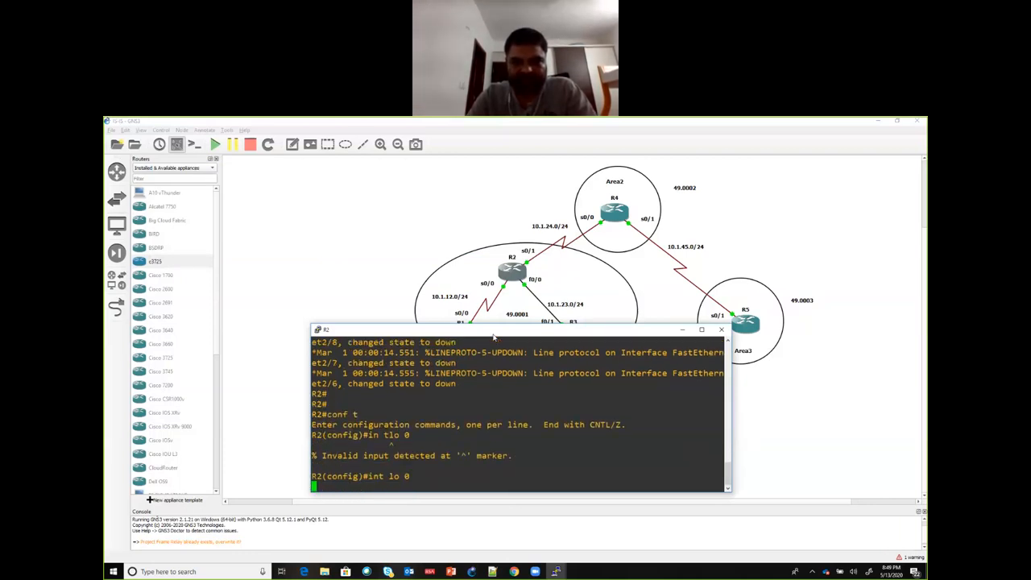
Step: Assign 2.2.2.2 with mask 255.255.255.255 to R2's loopback 0 interface
{"action": "type", "text": "ip add "}
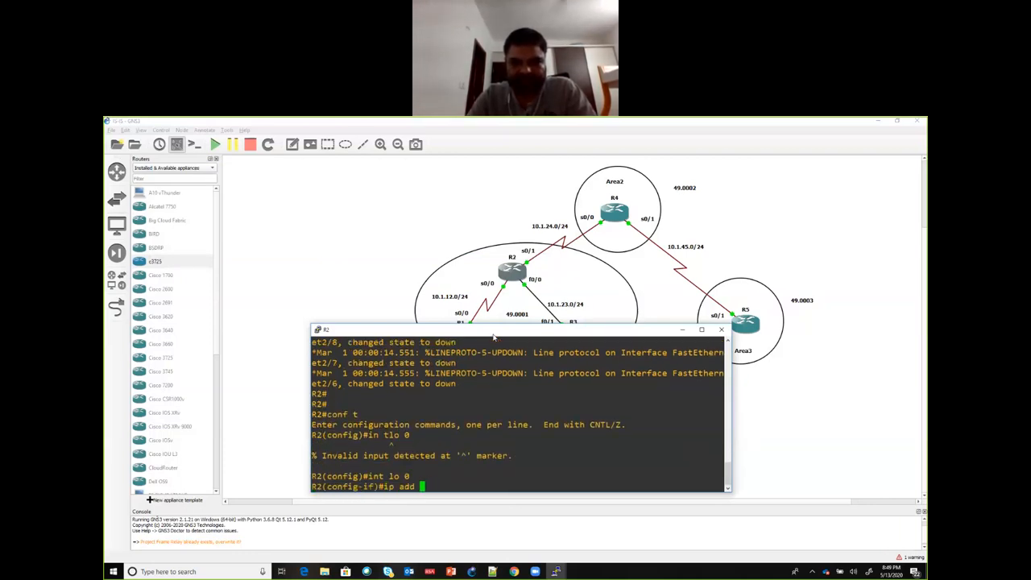
{"action": "type", "text": "12.2.2.2"}
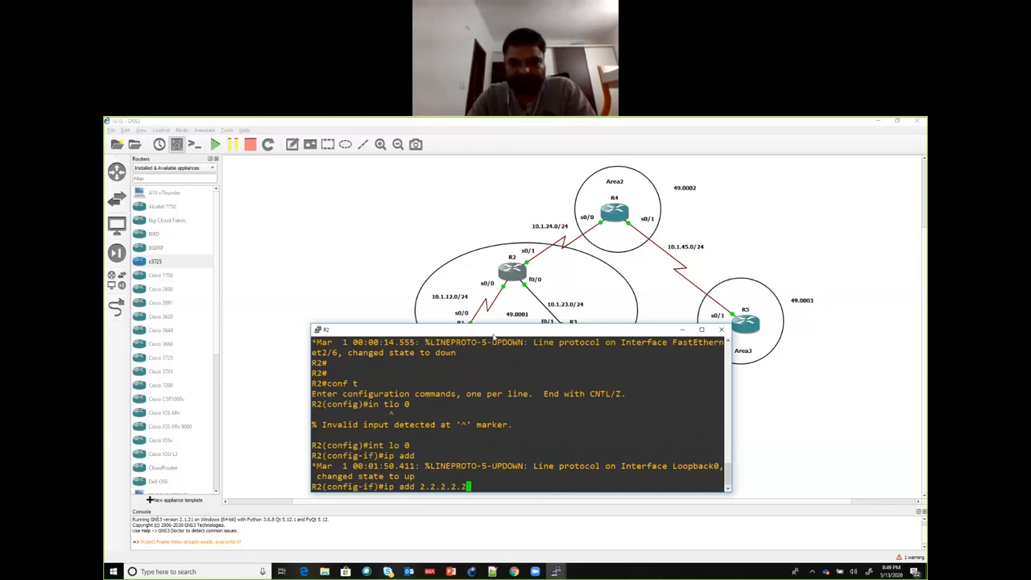
{"action": "type", "text": " 255.255.255.09"}
{"action": "key", "text": "Return"}
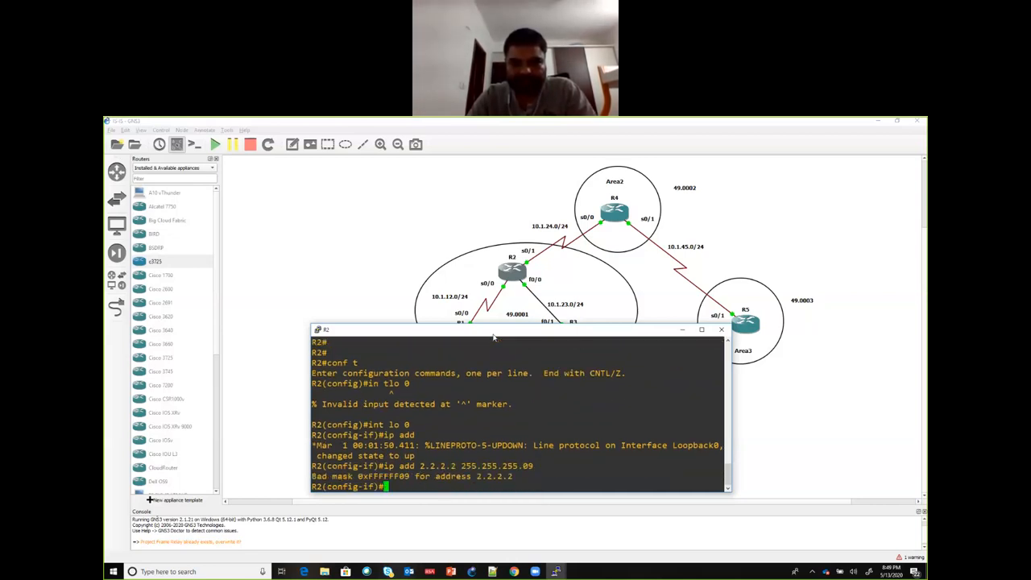
{"action": "key", "text": "Up"}
{"action": "key", "text": "BackSpace"}
{"action": "key", "text": "BackSpace"}
{"action": "key", "text": "Return"}
{"action": "key", "text": "Return"}
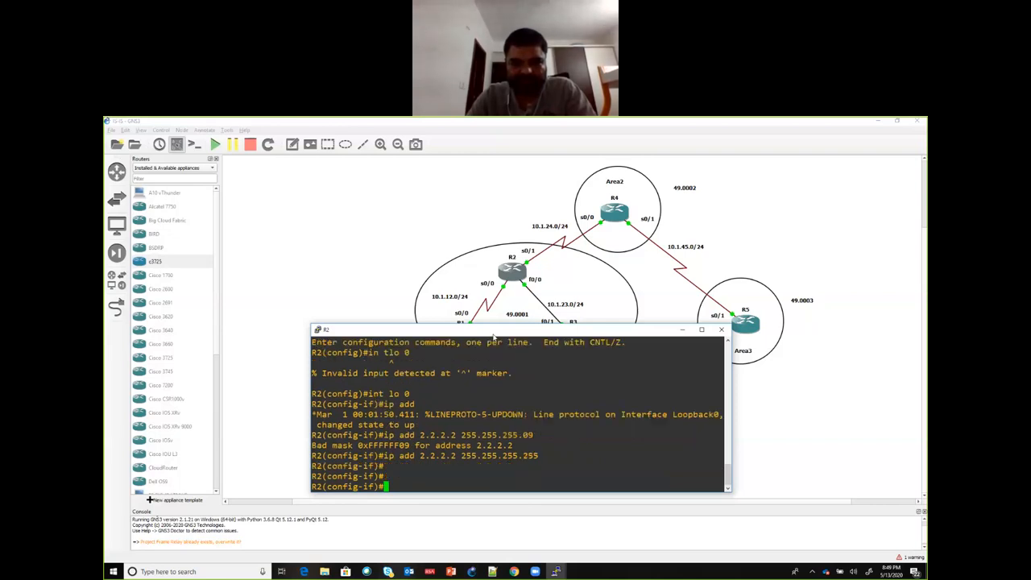
Step: Assign 10.1.12.2 with mask 255.255.255.0 to R2's interface s0/0 and enable the interface
{"action": "type", "text": "int s0/0"}
{"action": "key", "text": "Return"}
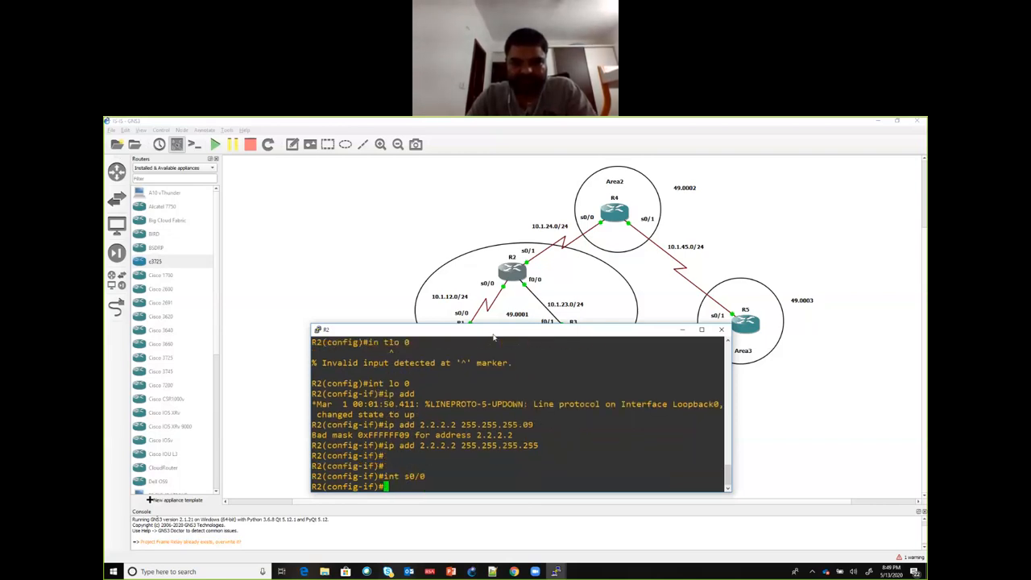
{"action": "type", "text": "ip add 10.1."}
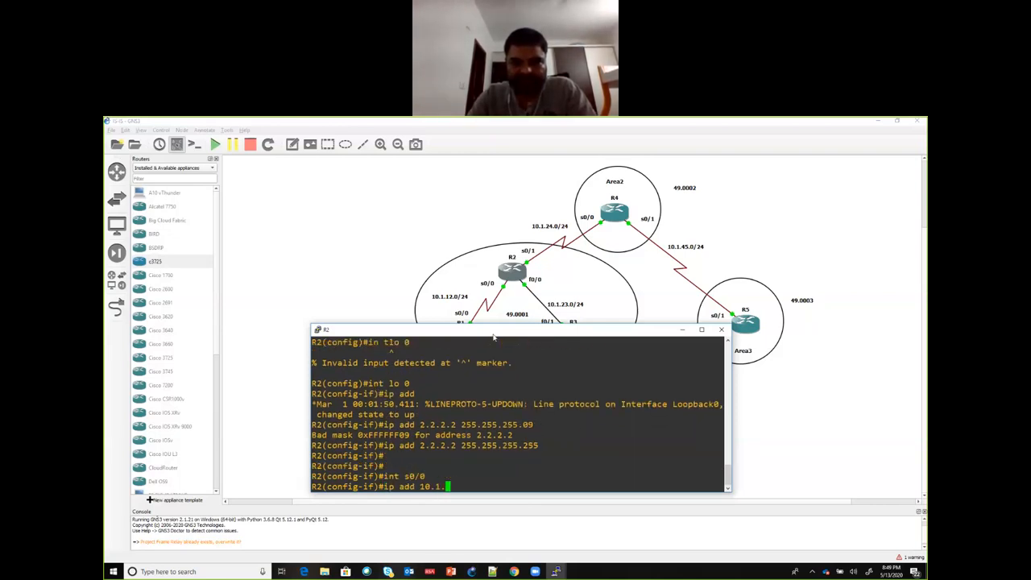
{"action": "type", "text": "12.2 255.255.25"}
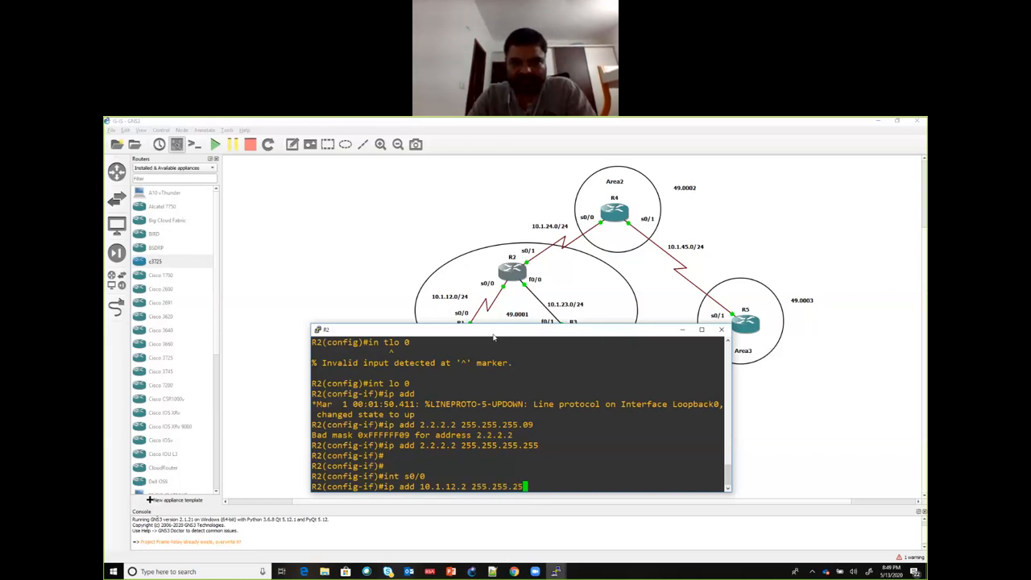
{"action": "type", "text": "5.0"}
{"action": "key", "text": "Return"}
{"action": "type", "text": "no sh"}
{"action": "key", "text": "Return"}
Step: Assign 10.1.23.2 with mask 255.255.255.0 to R2's interface f0/0 and enable the interface
{"action": "type", "text": "int "}
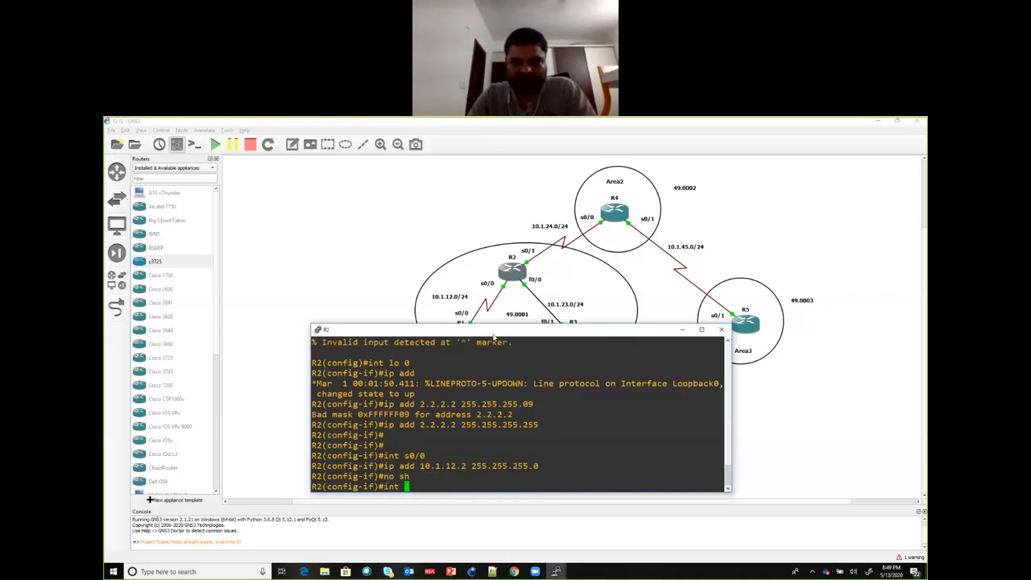
{"action": "type", "text": "f0/0"}
{"action": "key", "text": "Return"}
{"action": "key", "text": "Return"}
{"action": "key", "text": "Return"}
{"action": "type", "text": "ip add "}
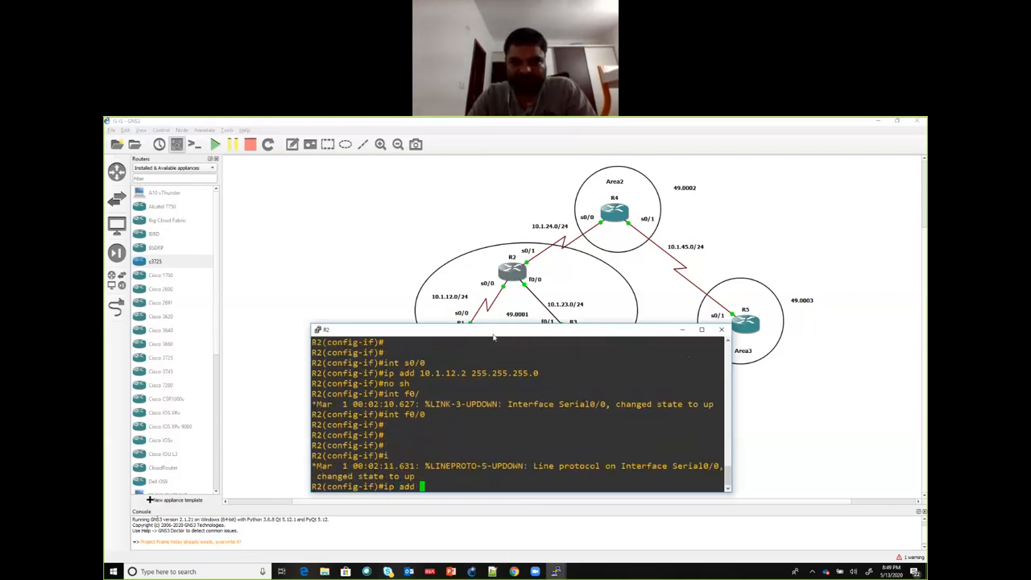
{"action": "type", "text": "10.1.23."}
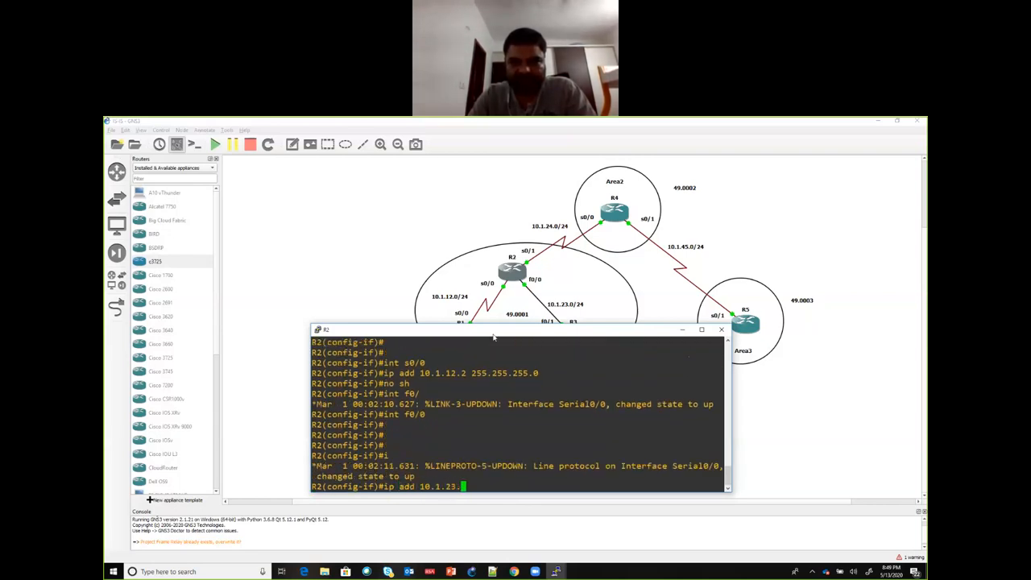
{"action": "type", "text": "2 255.255.255.0"}
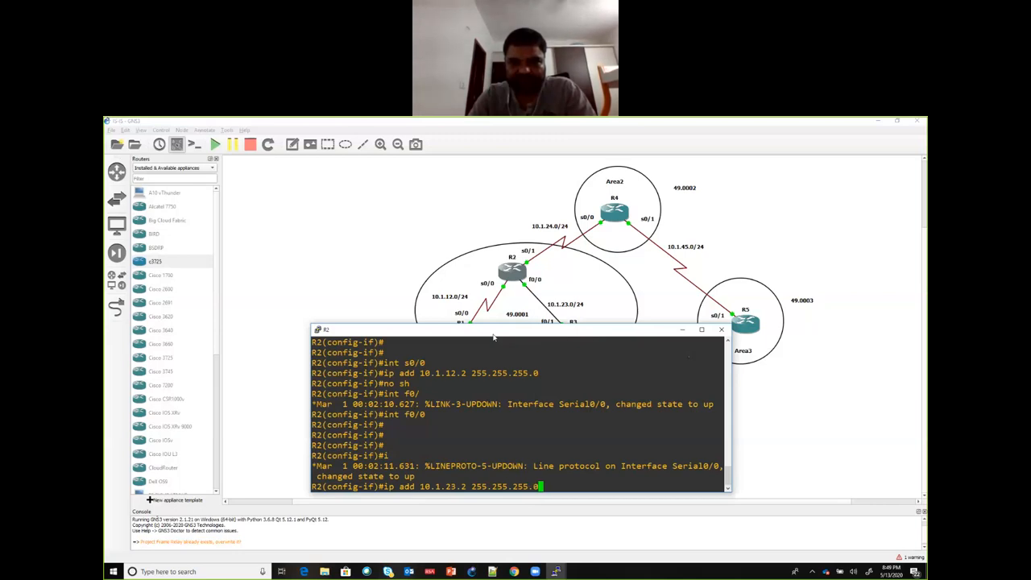
{"action": "key", "text": "Return"}
{"action": "type", "text": "no sh"}
{"action": "key", "text": "Return"}
{"action": "key", "text": "Return"}
{"action": "key", "text": "Return"}
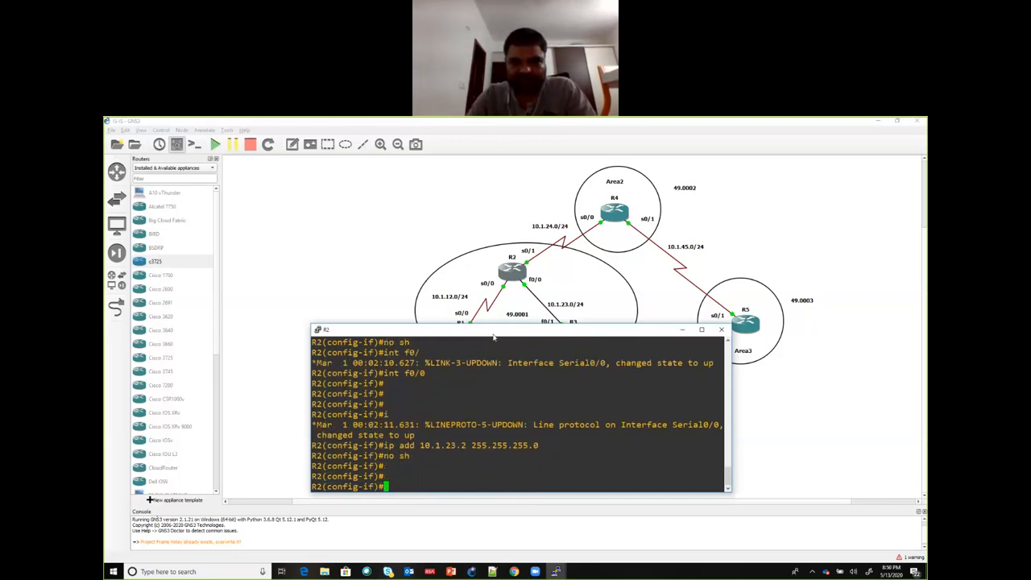
Step: Minimize R2's console and open a custom console for R3 using the predefined PuTTY command included with GNS3
{"action": "left_click", "coordinate": [682, 329]}
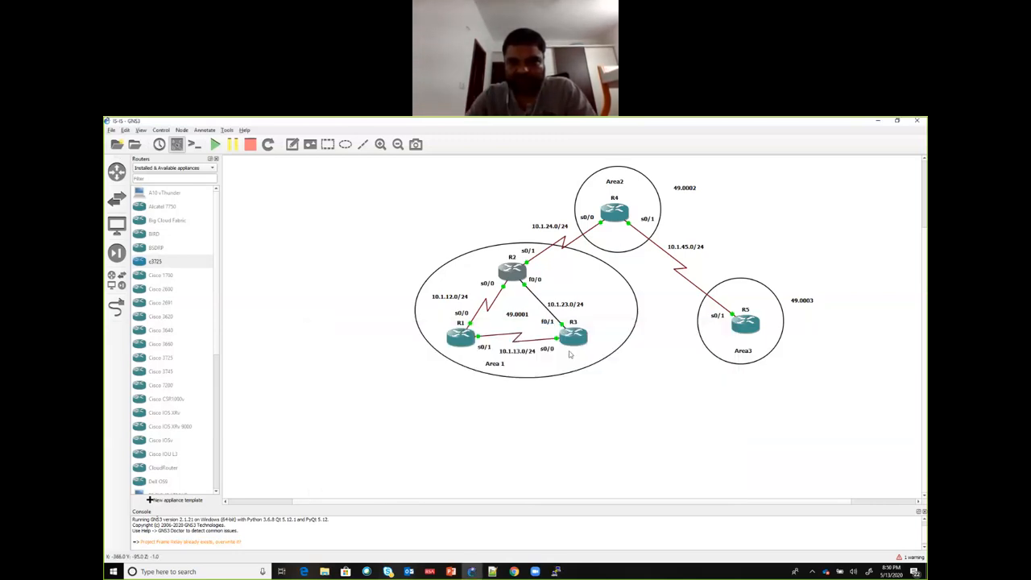
{"action": "right_click", "coordinate": [571, 335]}
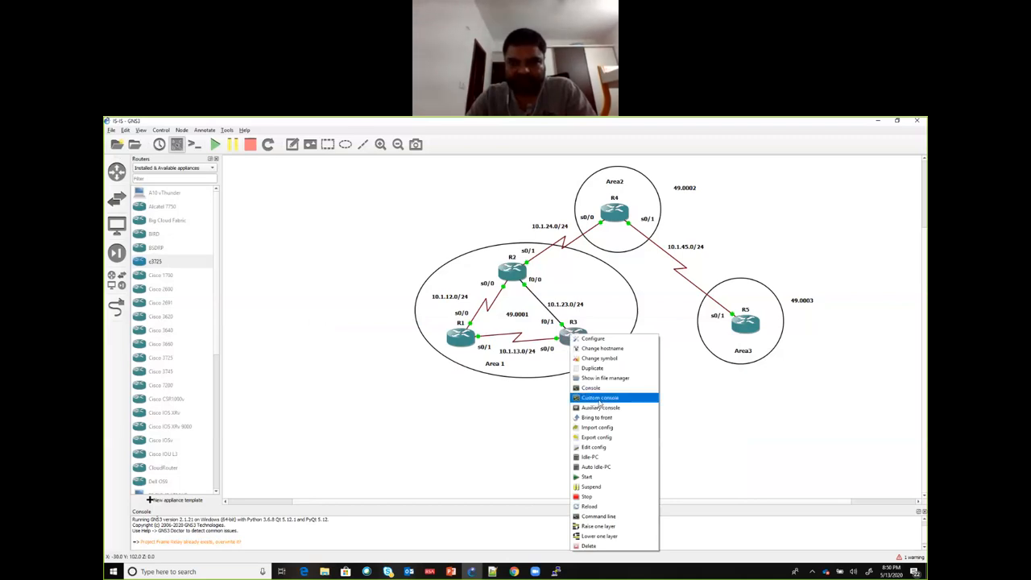
{"action": "left_click", "coordinate": [600, 398]}
{"action": "left_click", "coordinate": [535, 259]}
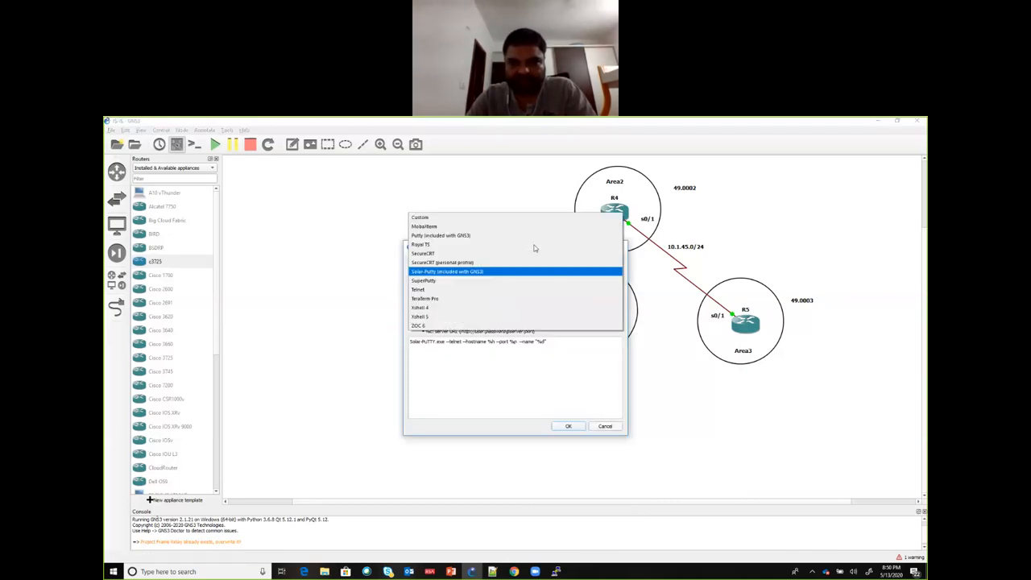
{"action": "left_click", "coordinate": [531, 236]}
{"action": "left_click", "coordinate": [568, 426]}
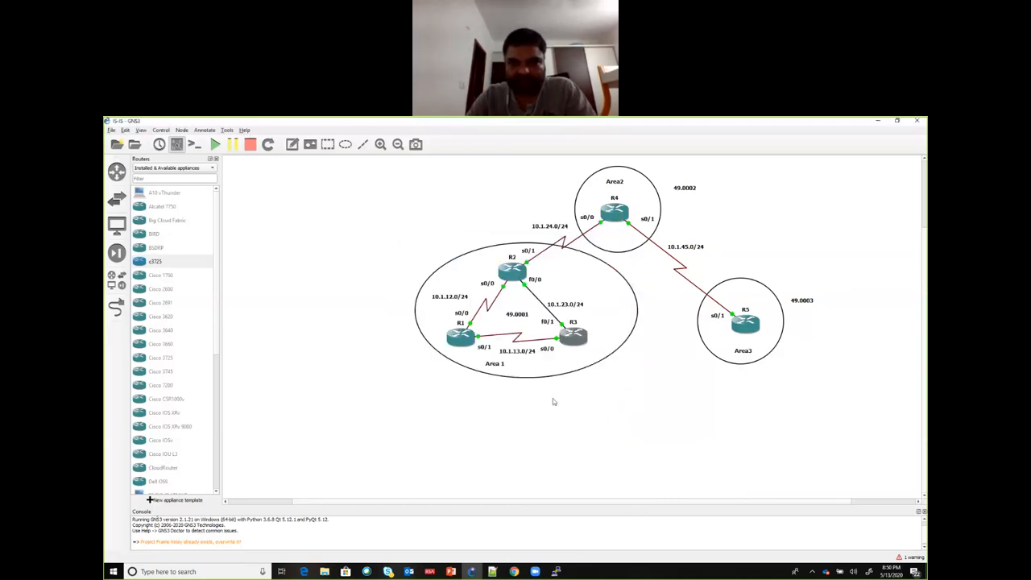
Step: Set the R3 console's font size to 16 and move its window so that R3's interface labels are uncovered
{"action": "left_click", "coordinate": [168, 178]}
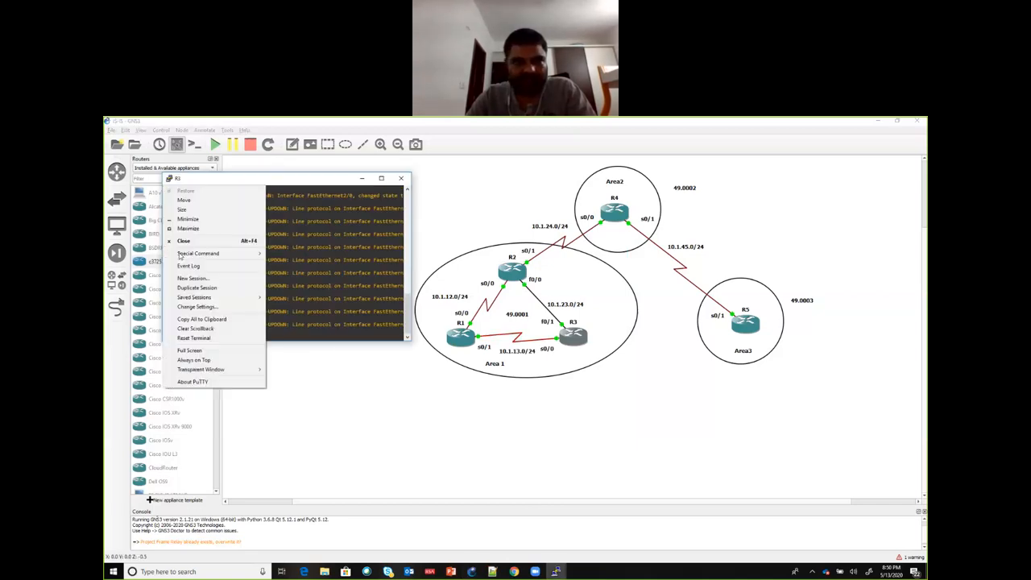
{"action": "left_click", "coordinate": [196, 307]}
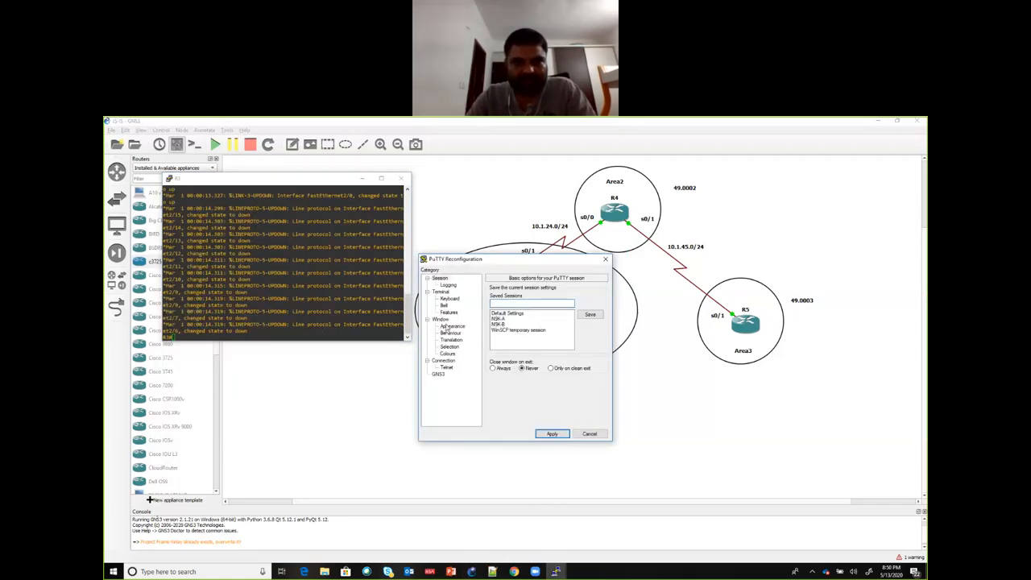
{"action": "left_click", "coordinate": [452, 325]}
{"action": "left_click", "coordinate": [587, 338]}
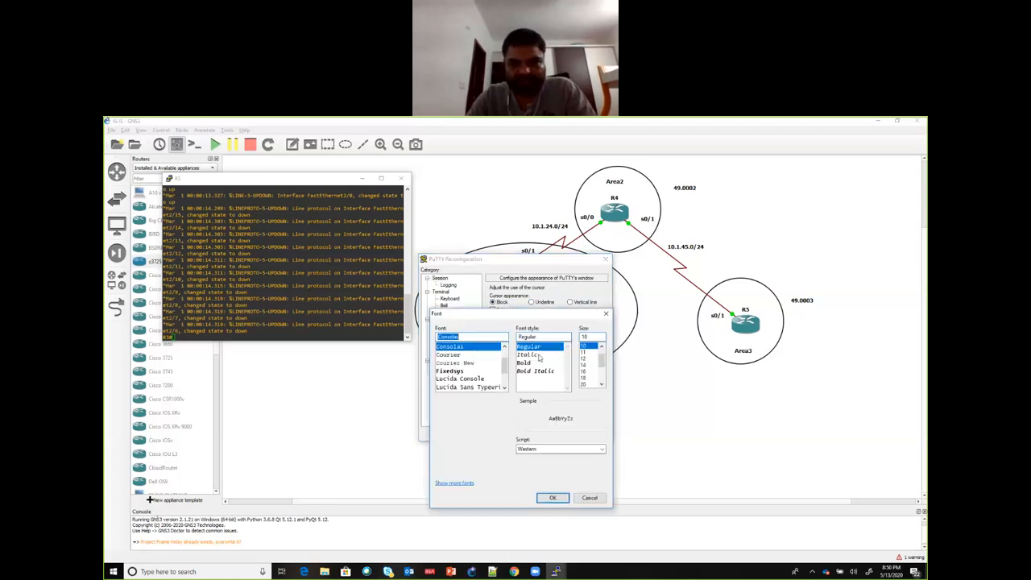
{"action": "left_click", "coordinate": [585, 372]}
{"action": "left_click", "coordinate": [553, 497]}
{"action": "left_click", "coordinate": [552, 433]}
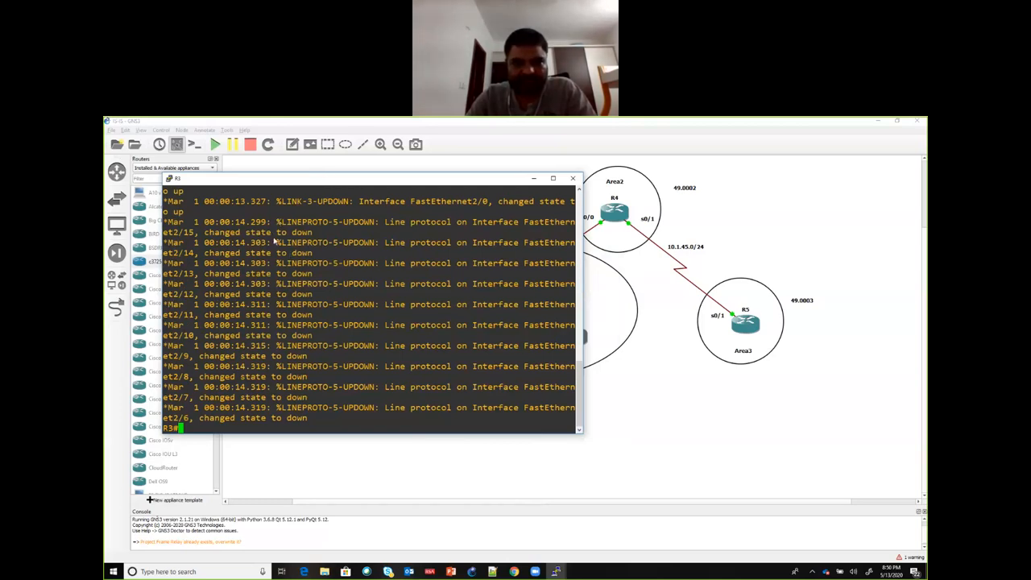
{"action": "left_click_drag", "start_coordinate": [325, 178], "coordinate": [273, 240]}
Step: Enter global configuration mode on R3 and assign 3.3.3.3 with mask 255.255.255.255 to interface loopback 0
{"action": "type", "text": "conf t"}
{"action": "key", "text": "Return"}
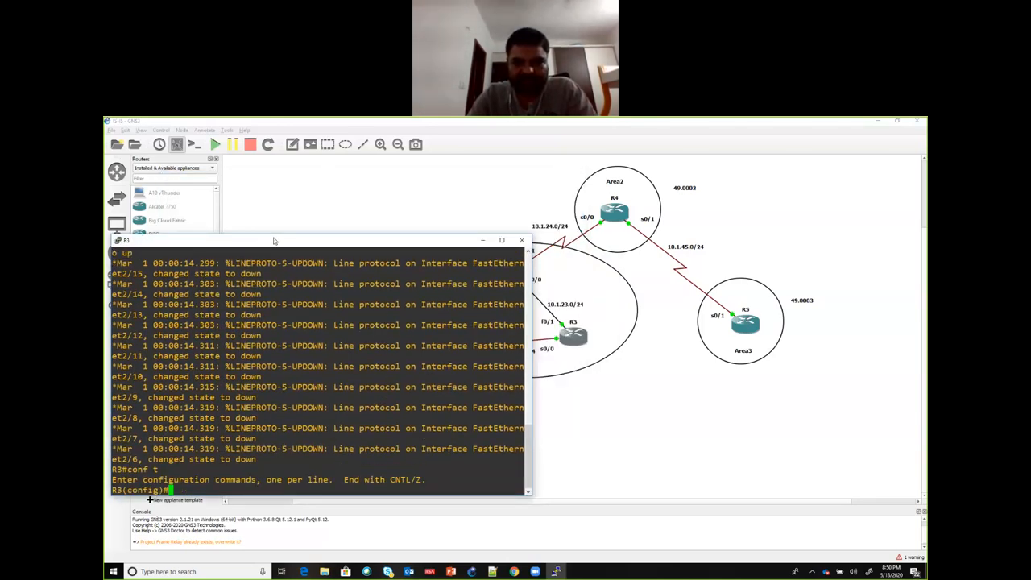
{"action": "type", "text": "int lo 0"}
{"action": "key", "text": "Return"}
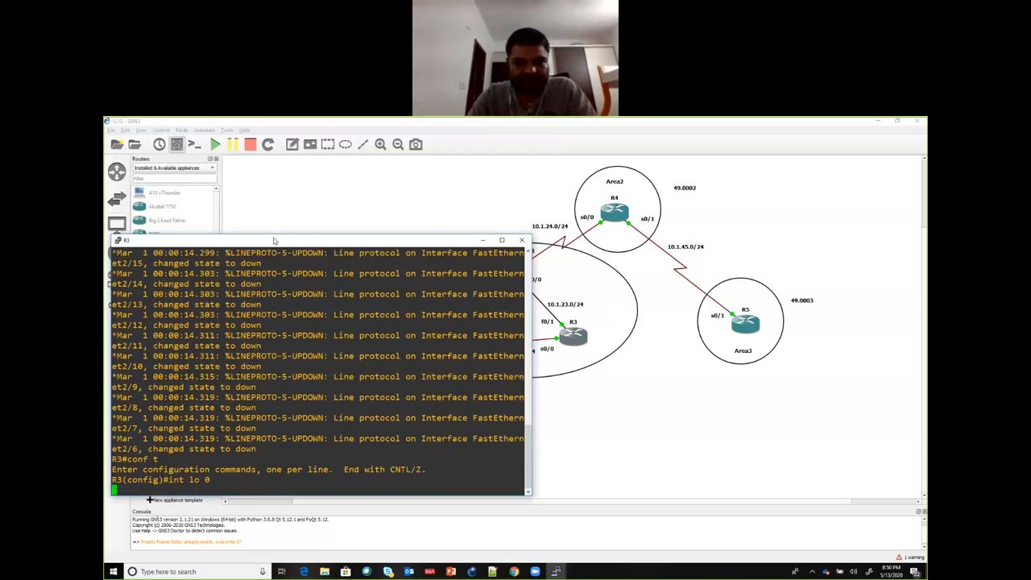
{"action": "type", "text": "ip add 3.3"}
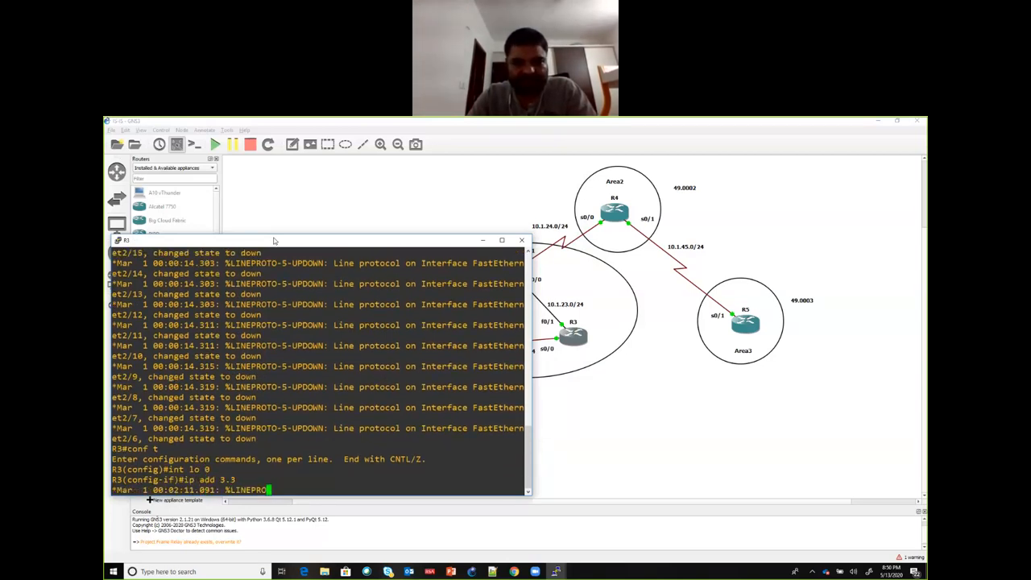
{"action": "type", "text": ".3.3 255.255.25"}
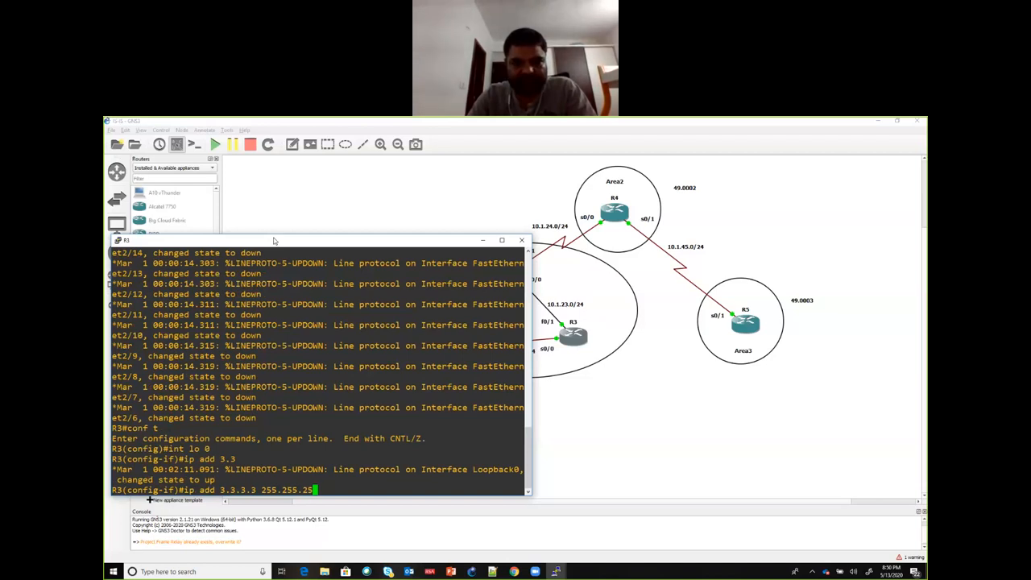
{"action": "type", "text": "5.255"}
{"action": "key", "text": "Return"}
Step: Assign 10.1.23.3 with mask 255.255.255.0 to R3's interface f0/1 and enable the interface
{"action": "type", "text": "int"}
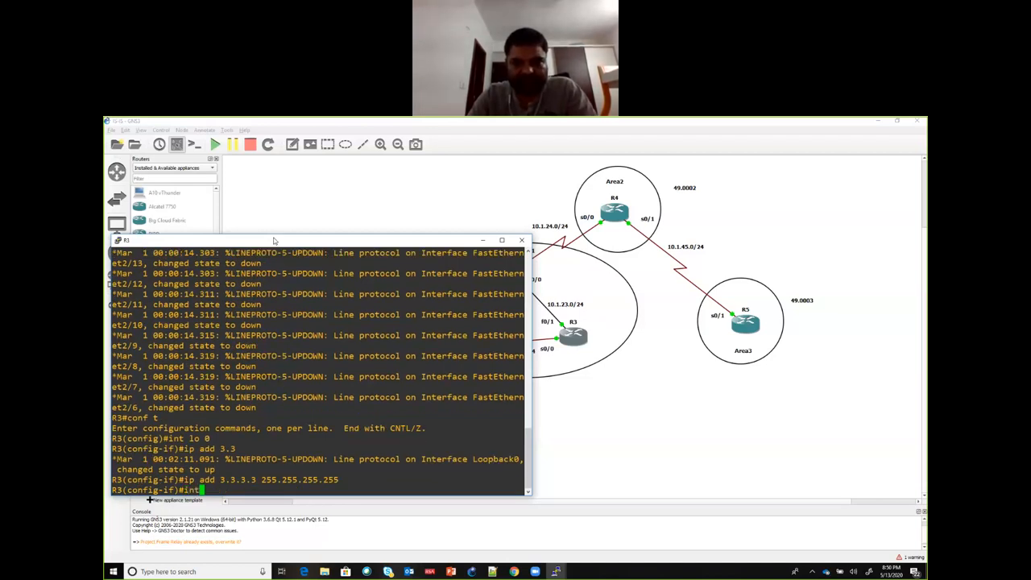
{"action": "type", "text": " f0/1"}
{"action": "key", "text": "Return"}
{"action": "type", "text": "ip add 10."}
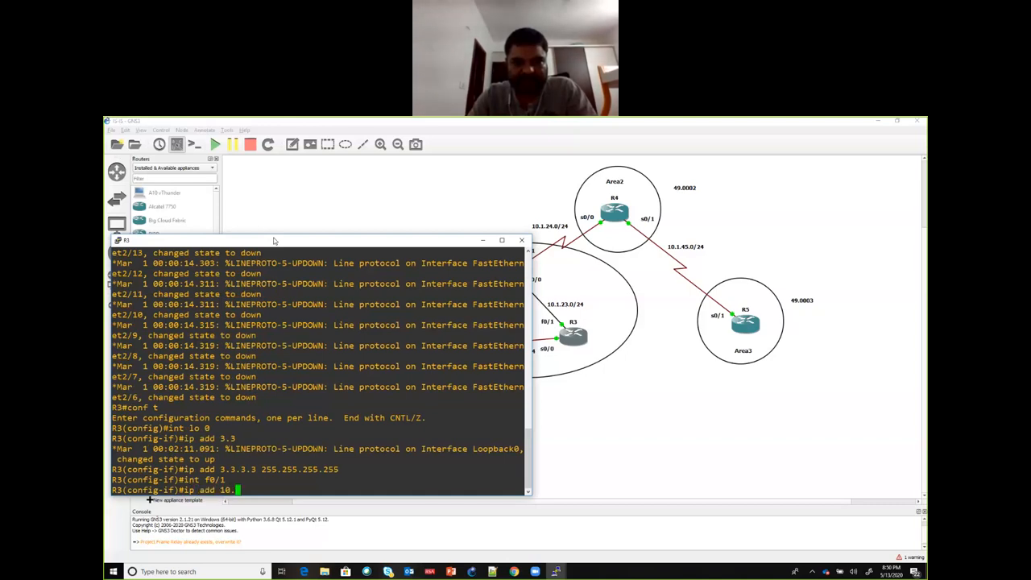
{"action": "type", "text": "1.23.3 255"}
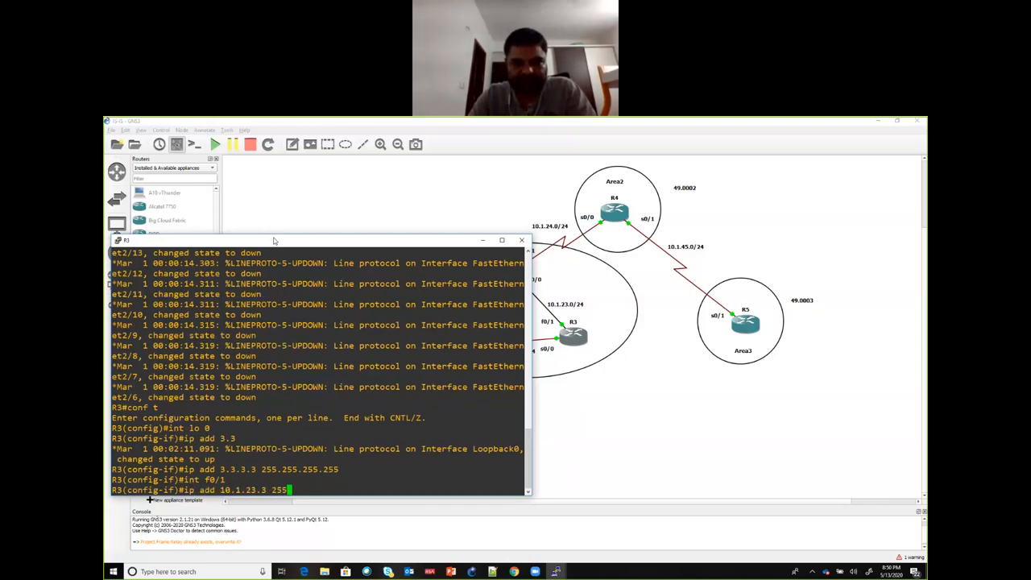
{"action": "type", "text": ".255.255.0"}
{"action": "key", "text": "Return"}
{"action": "type", "text": "no sh"}
{"action": "key", "text": "Return"}
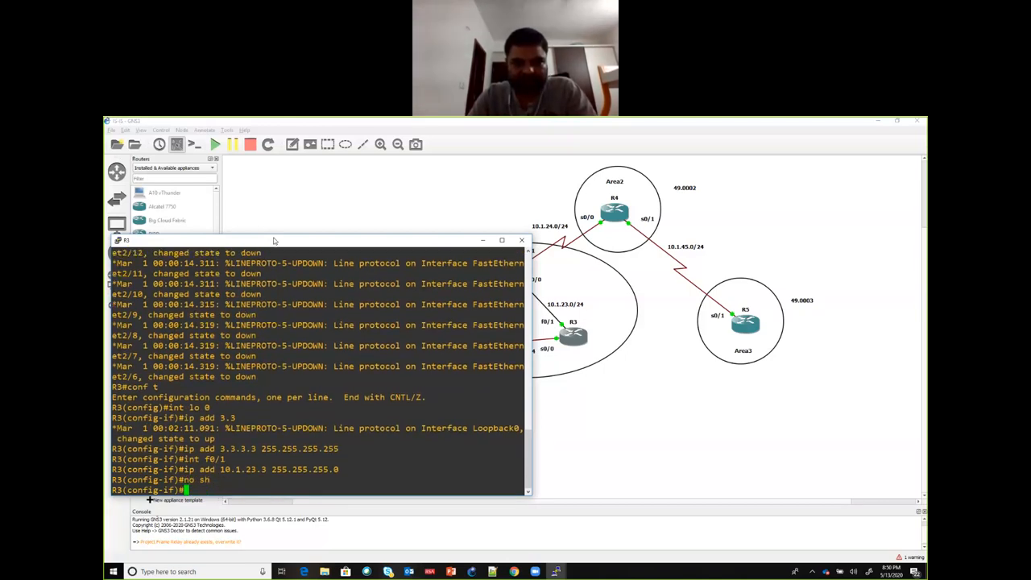
Step: Assign 10.1.13.3 with mask 255.255.255.0 to R3's interface s0/0 and enable the interface
{"action": "type", "text": "int s0/0"}
{"action": "key", "text": "Return"}
{"action": "type", "text": "ip"}
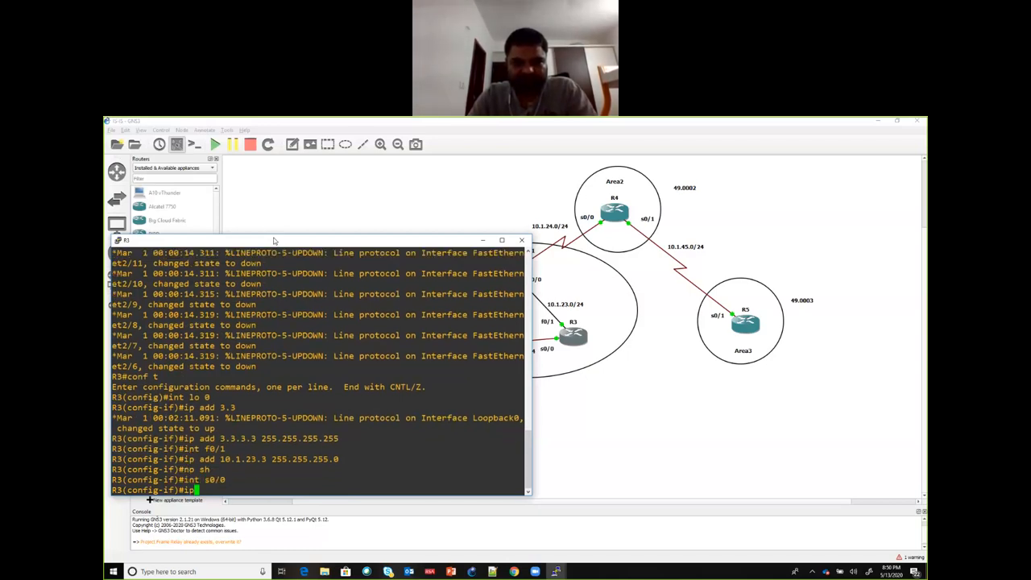
{"action": "type", "text": " add 10"}
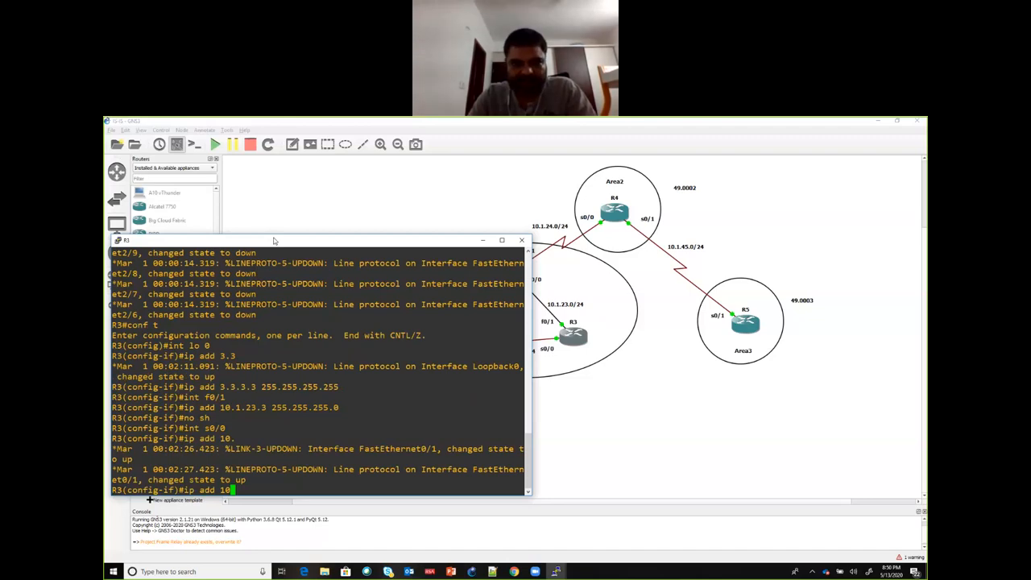
{"action": "type", "text": ".1.13.3 255.255.255.0"}
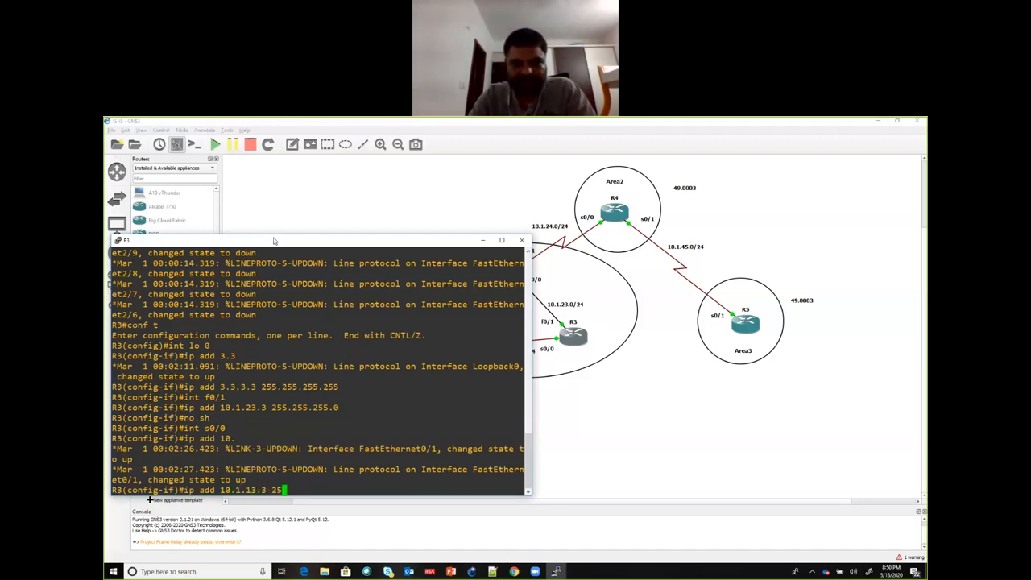
{"action": "key", "text": "Return"}
{"action": "type", "text": "no sh"}
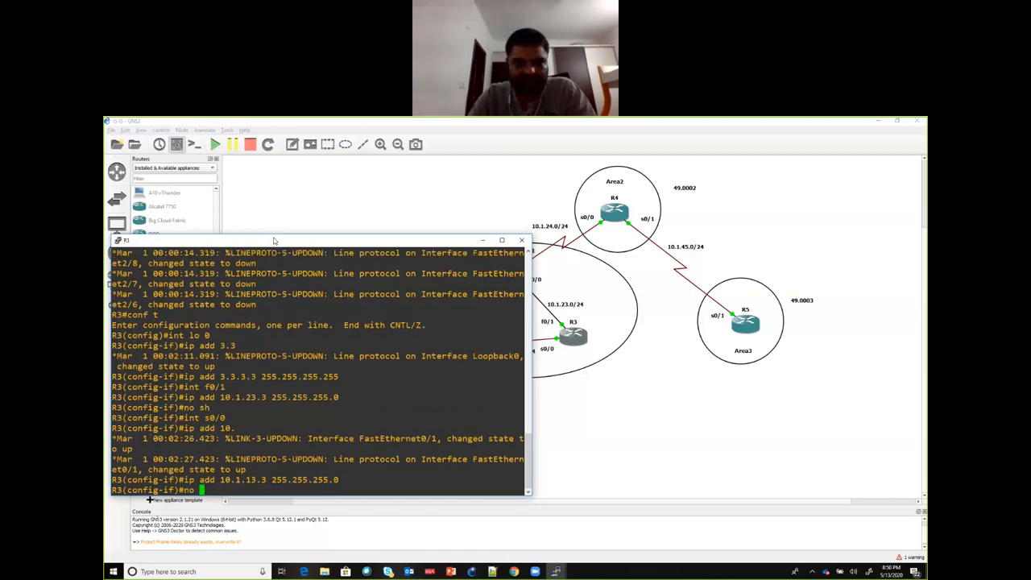
{"action": "key", "text": "Return"}
{"action": "key", "text": "Return"}
{"action": "key", "text": "Return"}
{"action": "key", "text": "Return"}
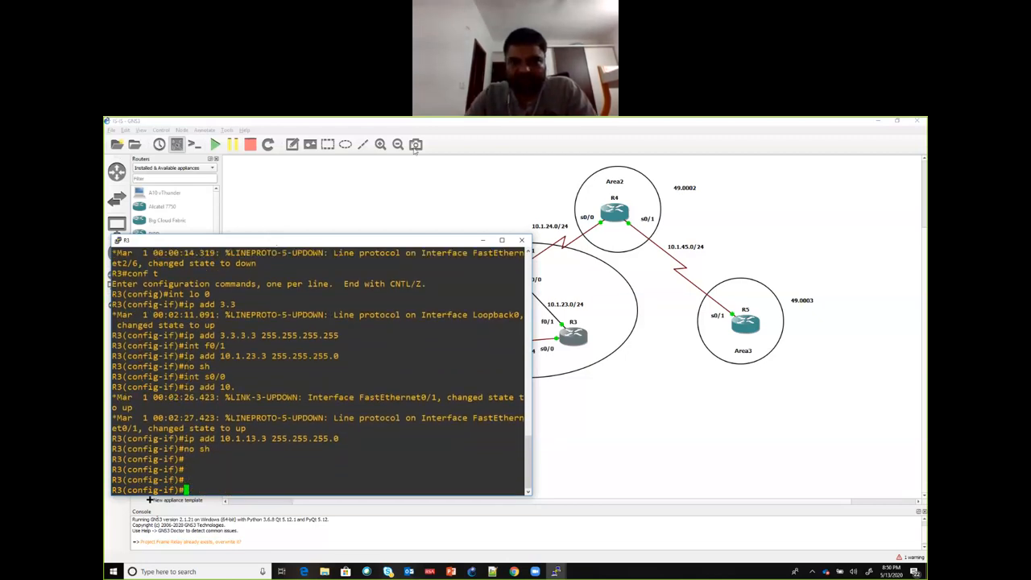
Step: Minimize the R3 console and open a custom console for R4 using the predefined command Putty (included with GNS3)
{"action": "left_click", "coordinate": [482, 240]}
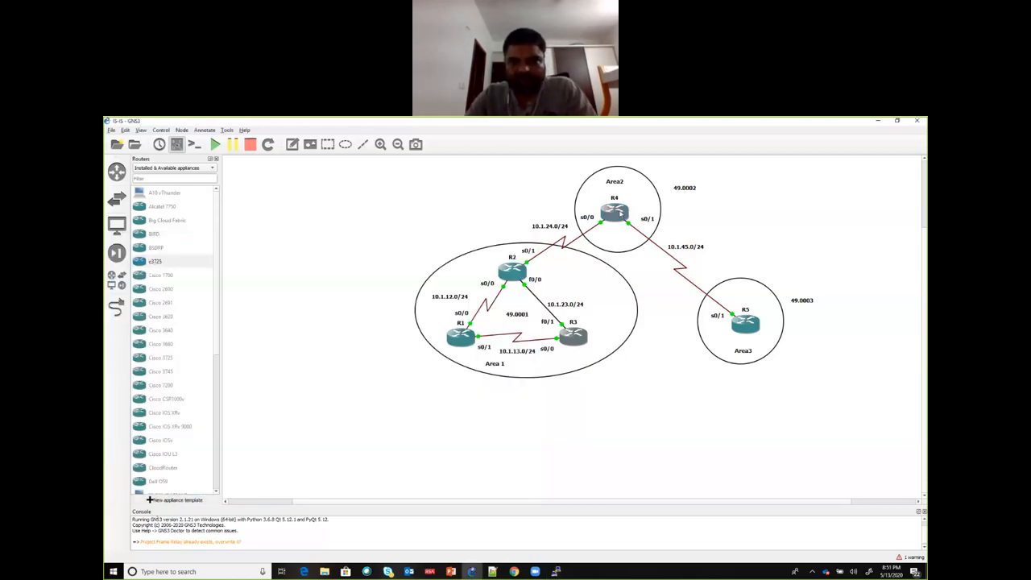
{"action": "right_click", "coordinate": [619, 213]}
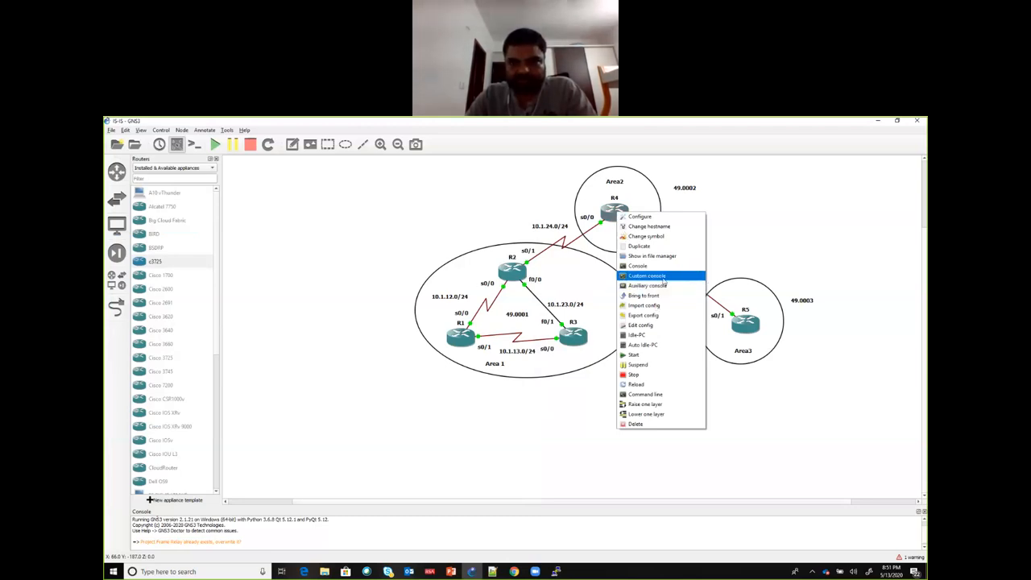
{"action": "left_click", "coordinate": [663, 276]}
{"action": "left_click", "coordinate": [507, 273]}
{"action": "left_click", "coordinate": [480, 240]}
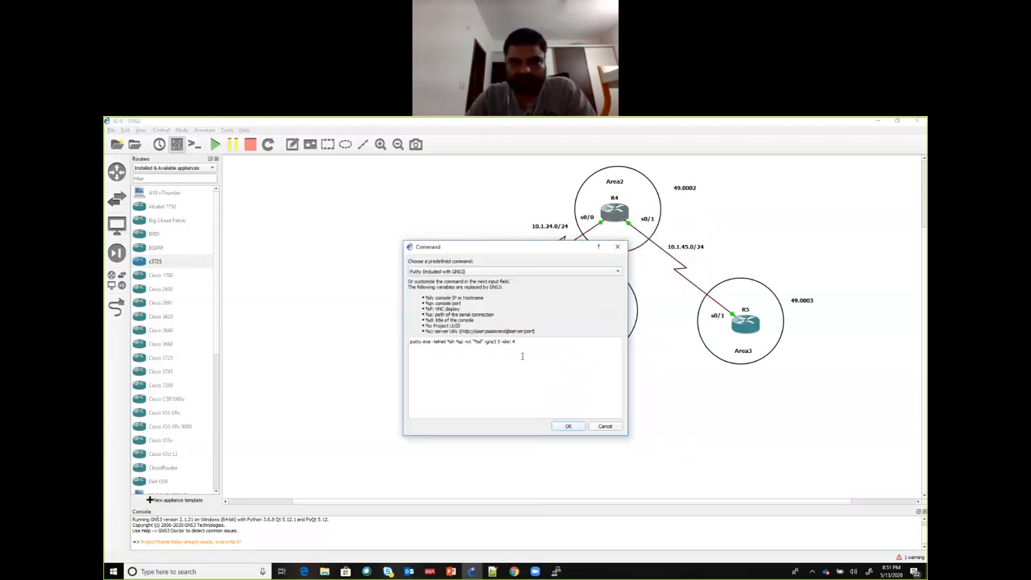
{"action": "left_click", "coordinate": [569, 427]}
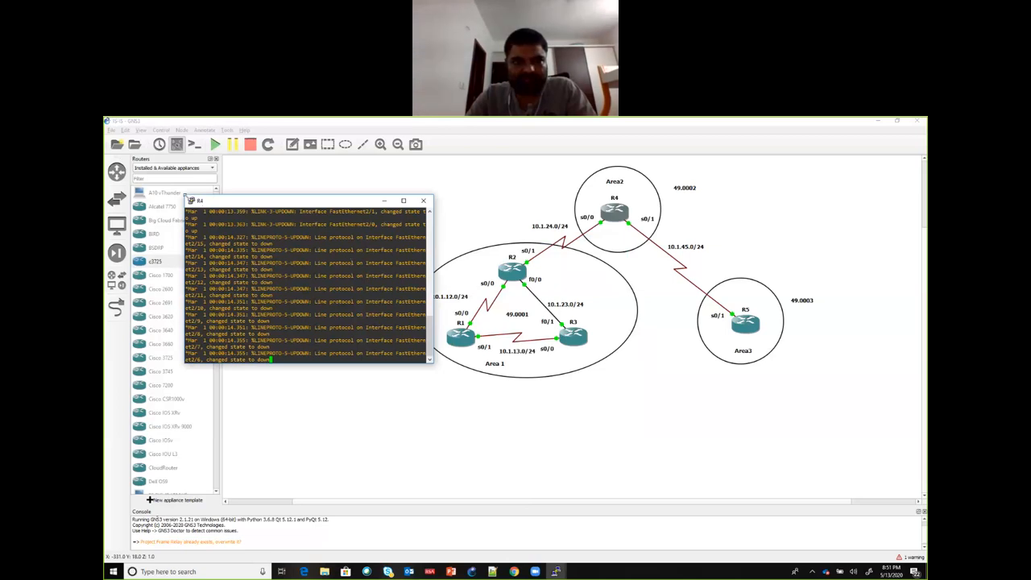
Step: Set the R4 console's font size to 14 and apply the change to the session
{"action": "left_click", "coordinate": [191, 202]}
{"action": "left_click", "coordinate": [218, 330]}
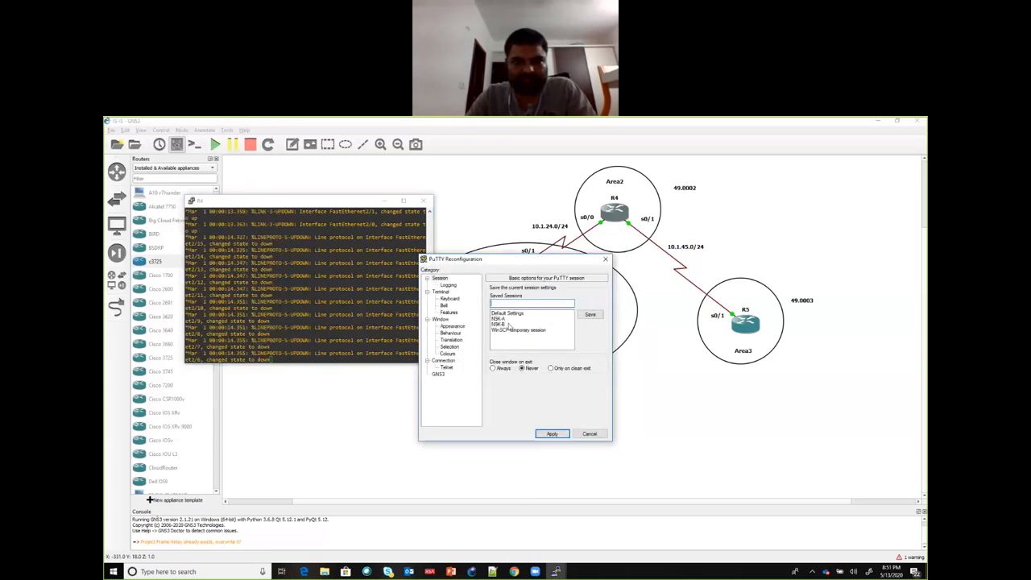
{"action": "left_click", "coordinate": [453, 327]}
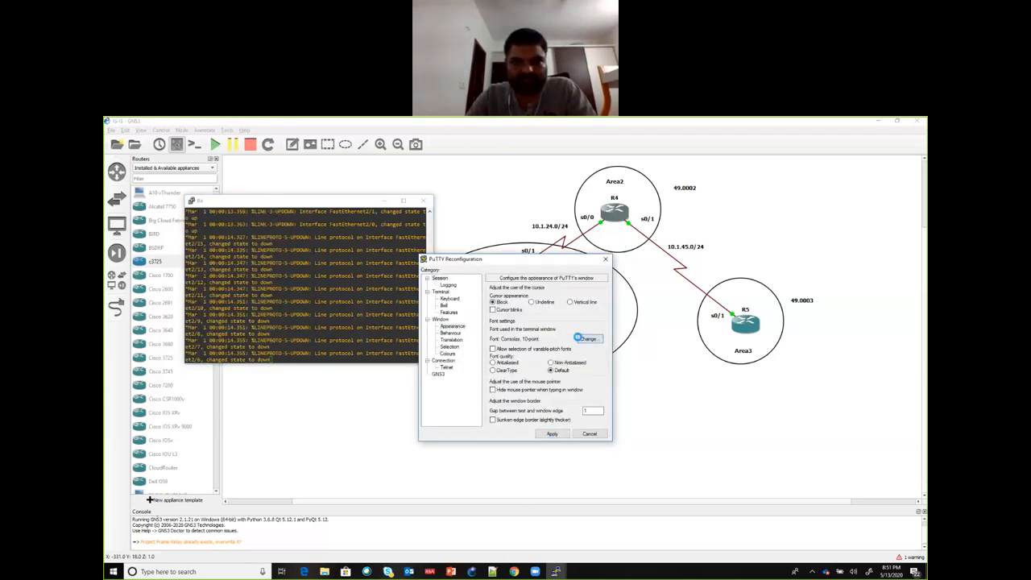
{"action": "left_click", "coordinate": [585, 338]}
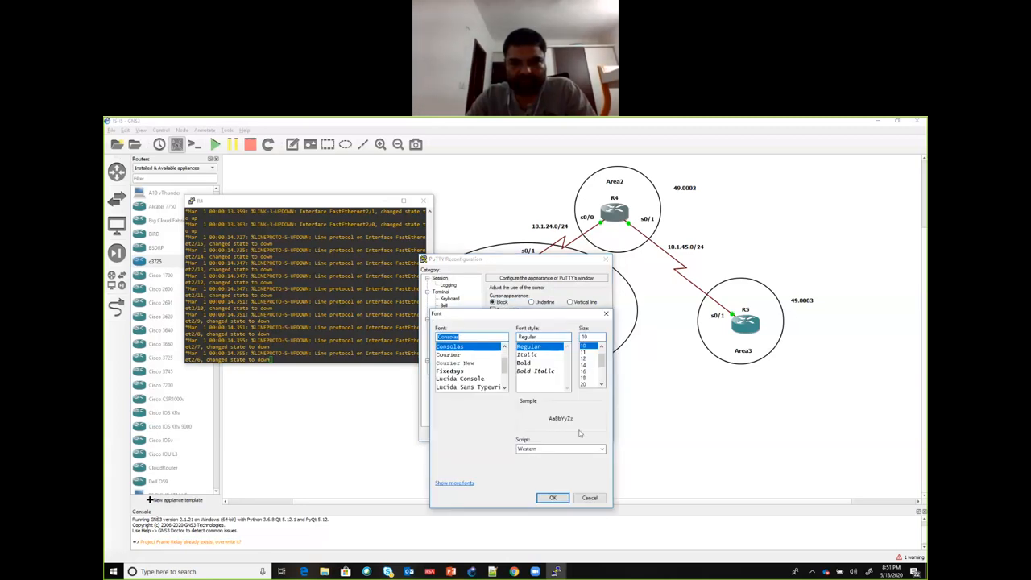
{"action": "left_click", "coordinate": [584, 365]}
{"action": "left_click", "coordinate": [553, 498]}
{"action": "left_click", "coordinate": [553, 434]}
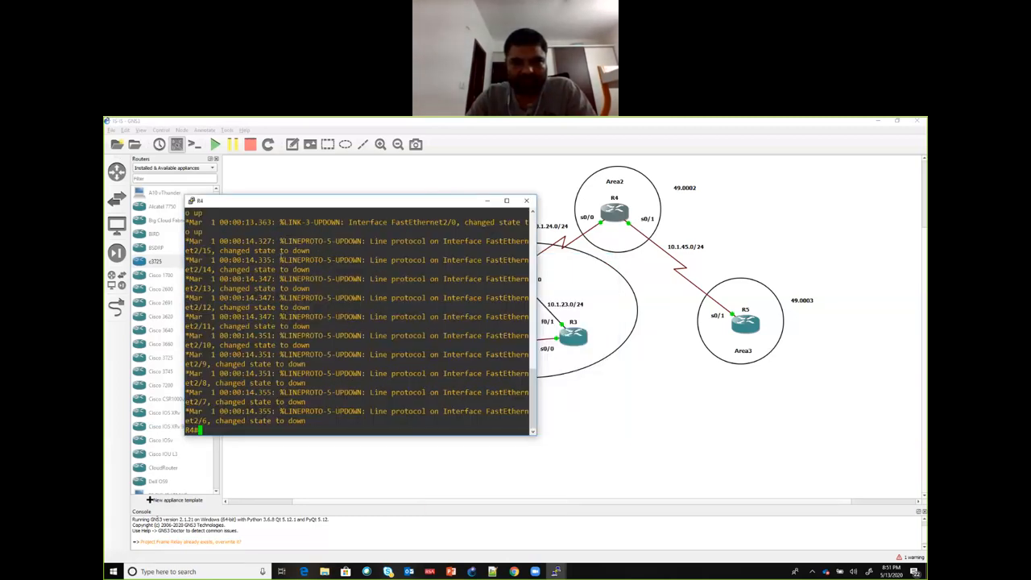
Step: Enter global configuration mode on R4 and assign 4.4.4.4 with mask 255.255.255.255 to interface loopback 0
{"action": "type", "text": "conf t"}
{"action": "key", "text": "Return"}
{"action": "type", "text": "int"}
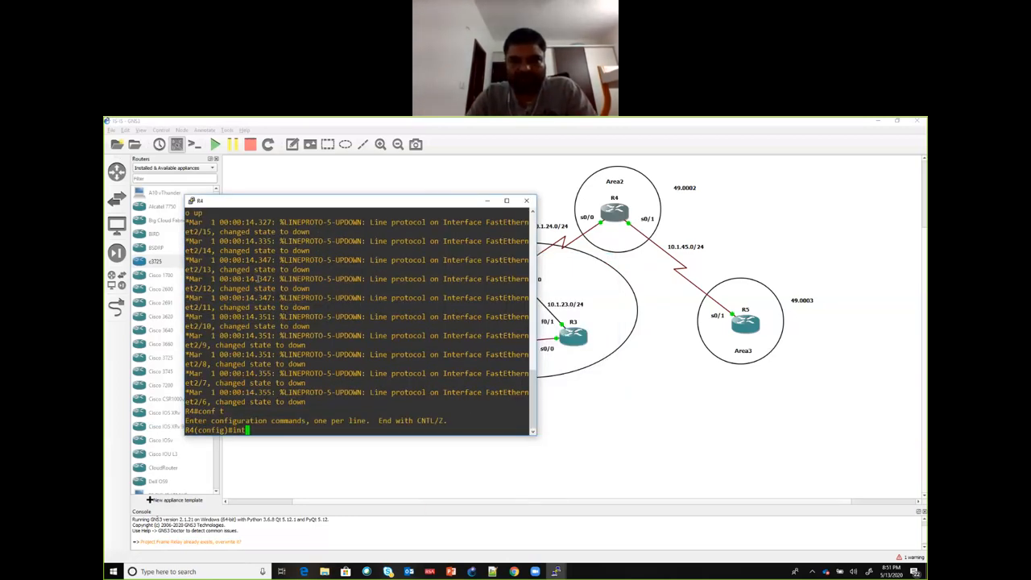
{"action": "type", "text": " lo 0"}
{"action": "key", "text": "Return"}
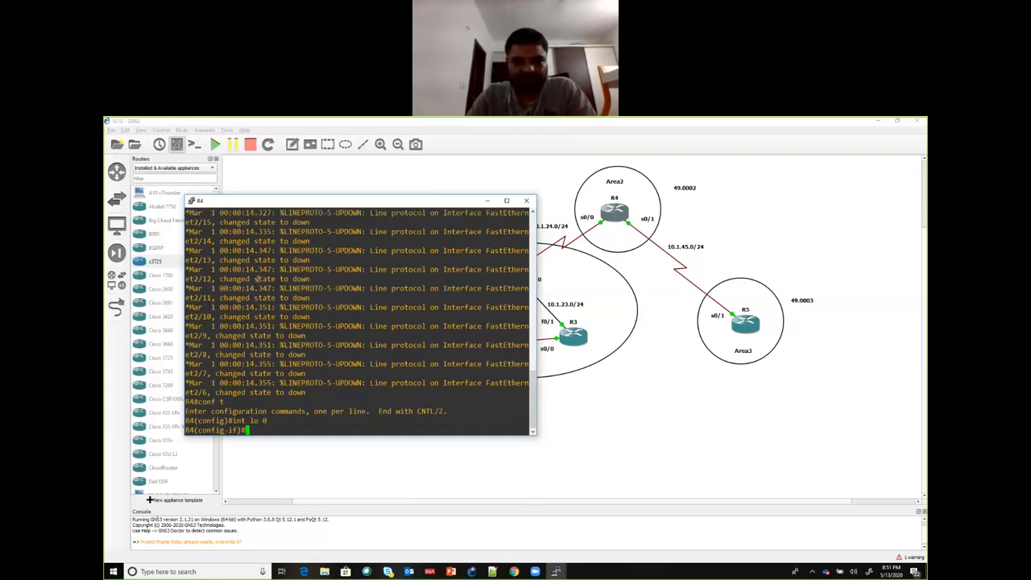
{"action": "type", "text": "ip add 4"}
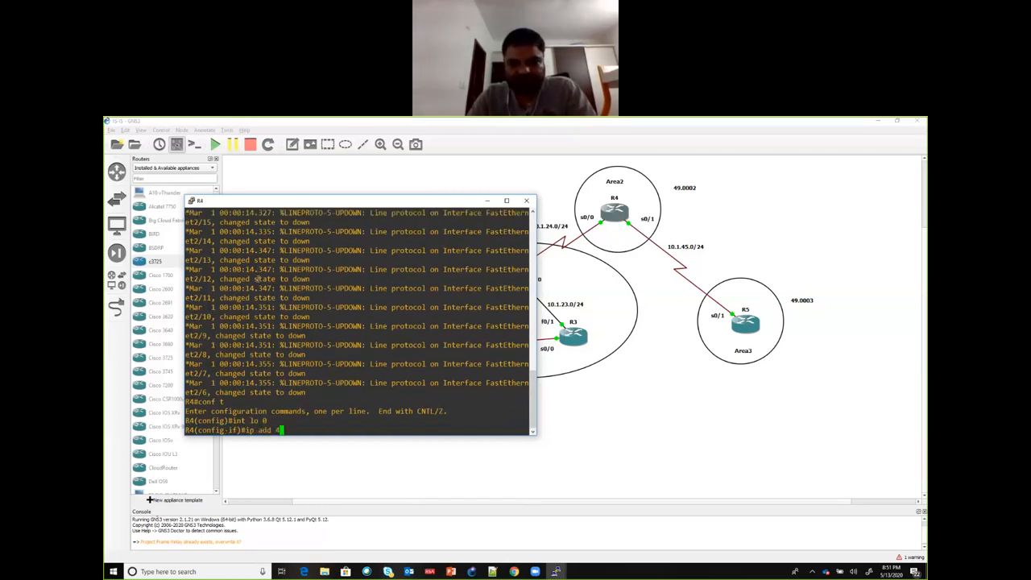
{"action": "type", "text": ".4.4.4 255.255.255.255"}
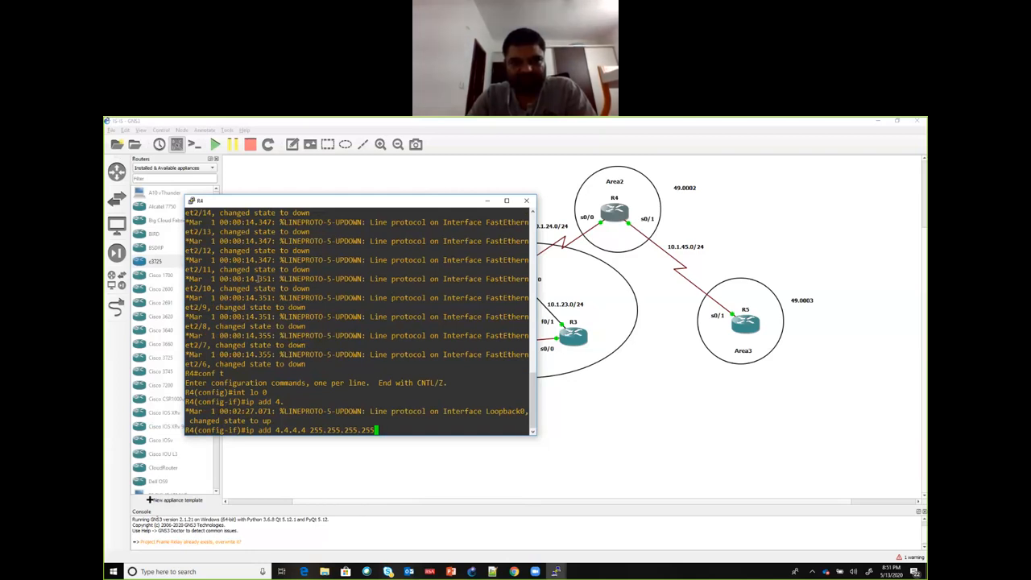
{"action": "key", "text": "Return"}
Step: Assign 10.1.24.4 with mask 255.255.255.0 to R4's interface s0/0 and enable the interface
{"action": "type", "text": "int s0/0"}
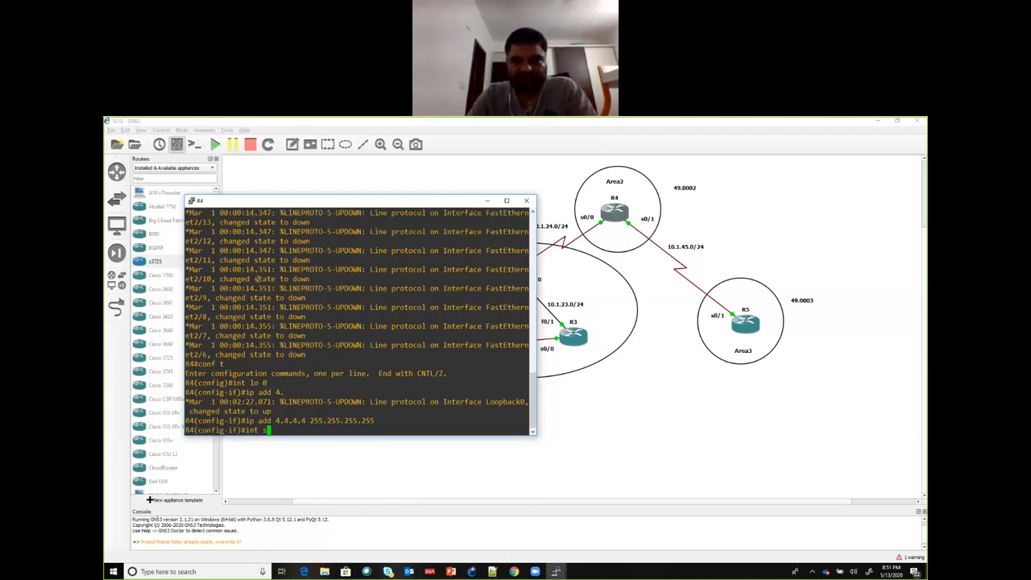
{"action": "key", "text": "Return"}
{"action": "type", "text": "ip add 10"}
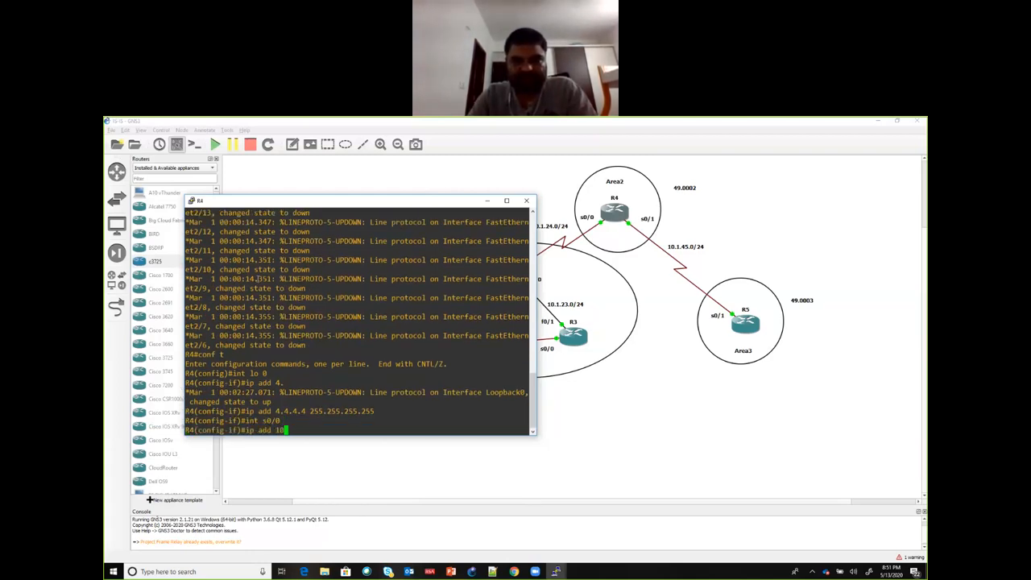
{"action": "type", "text": ".1.24."}
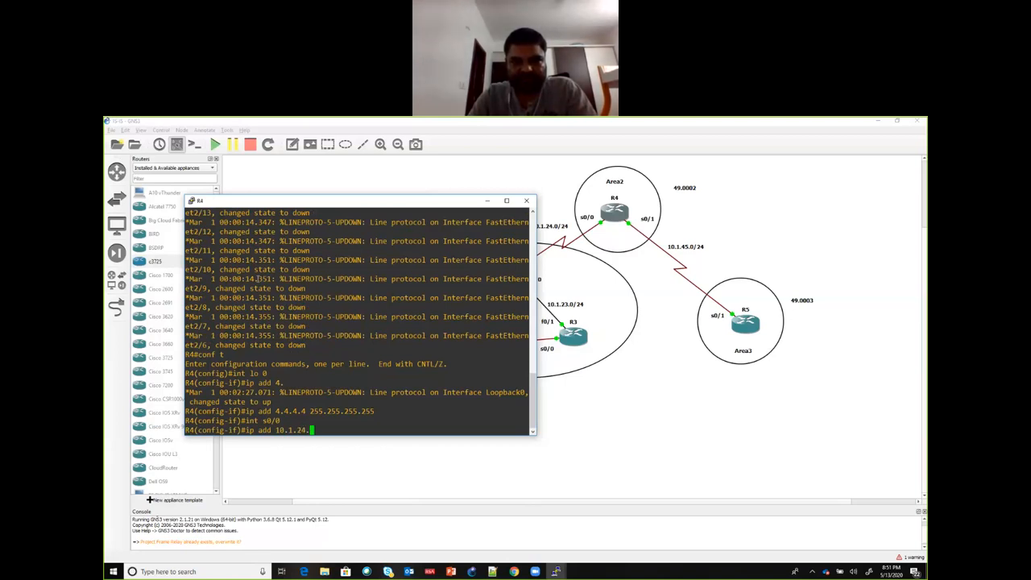
{"action": "type", "text": "1.14.4 255.255.255.0"}
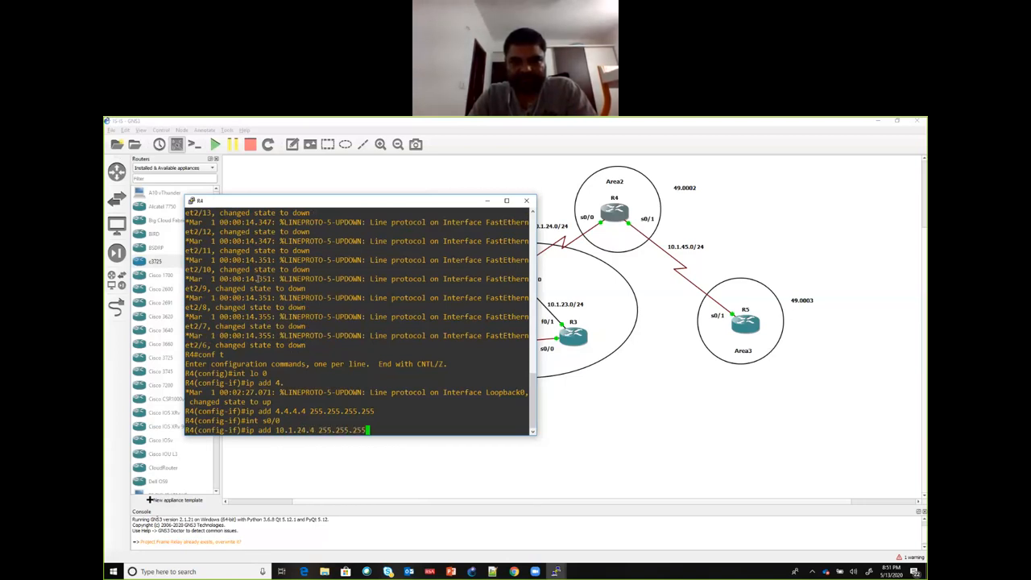
{"action": "key", "text": "Return"}
{"action": "type", "text": "n os"}
{"action": "key", "text": "BackSpace"}
{"action": "key", "text": "BackSpace"}
{"action": "key", "text": "BackSpace"}
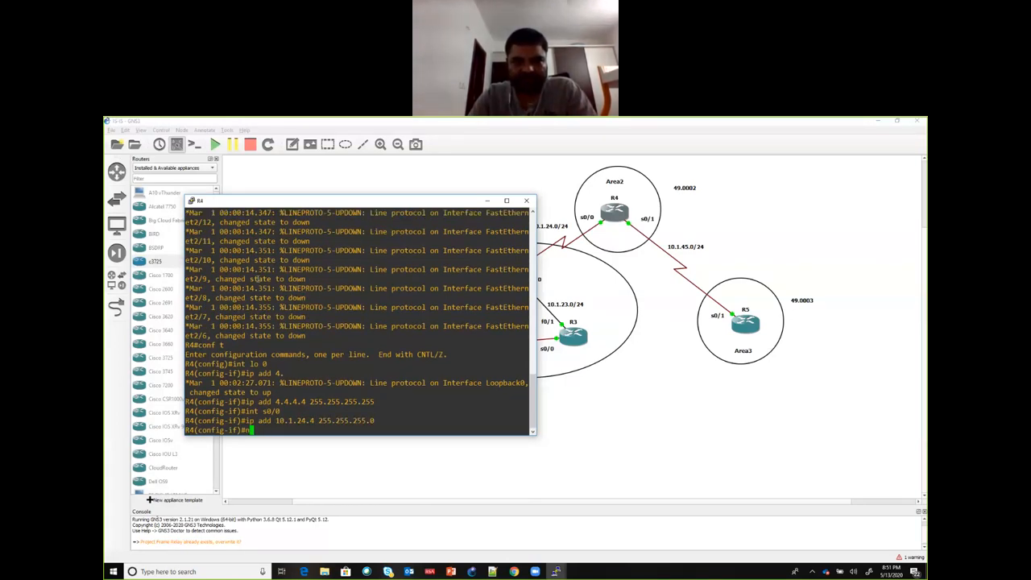
{"action": "type", "text": "o sh"}
{"action": "key", "text": "Return"}
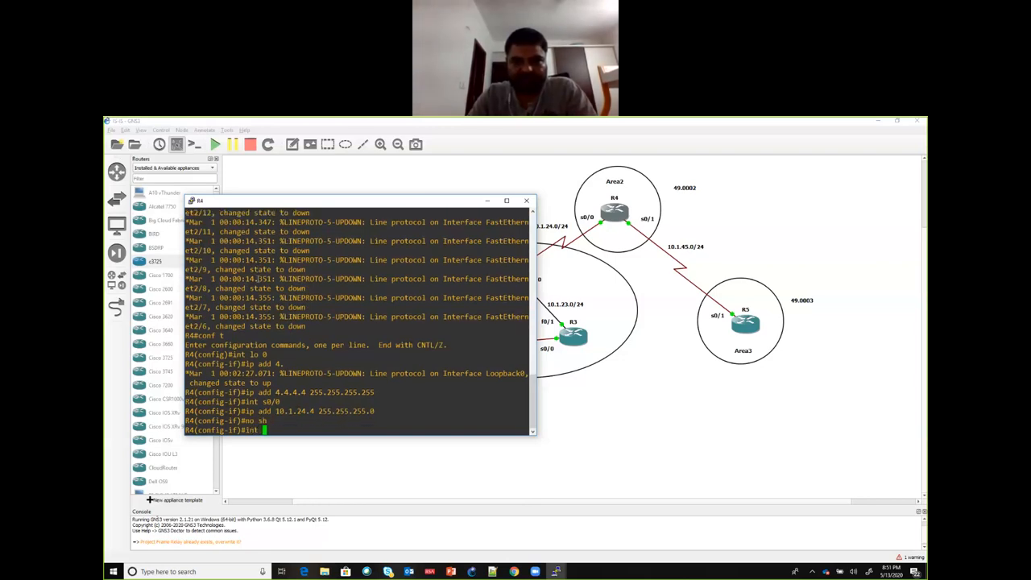
Step: Assign 10.1.45.4 with mask 255.255.255.0 to R4's interface s0/1 and enable the interface
{"action": "type", "text": "int s0/1"}
{"action": "key", "text": "Return"}
{"action": "type", "text": "ip add"}
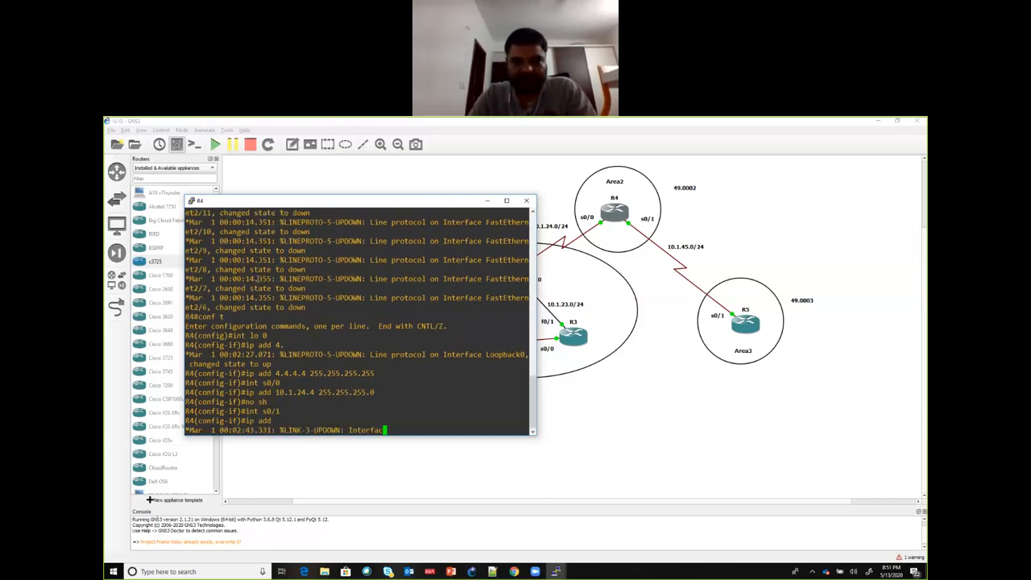
{"action": "type", "text": " 10.1.45.4"}
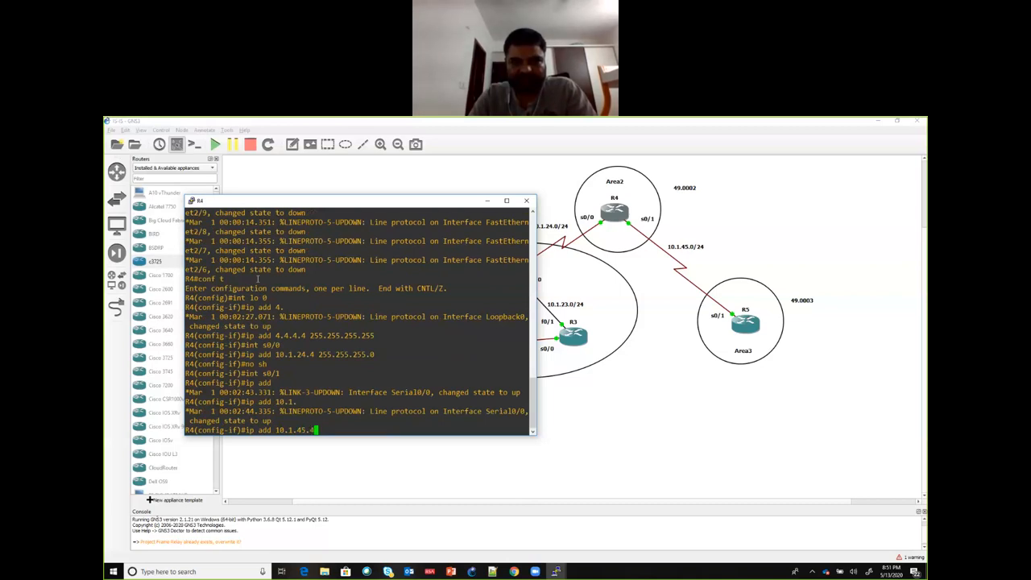
{"action": "type", "text": " 255.255.255.0"}
{"action": "key", "text": "Return"}
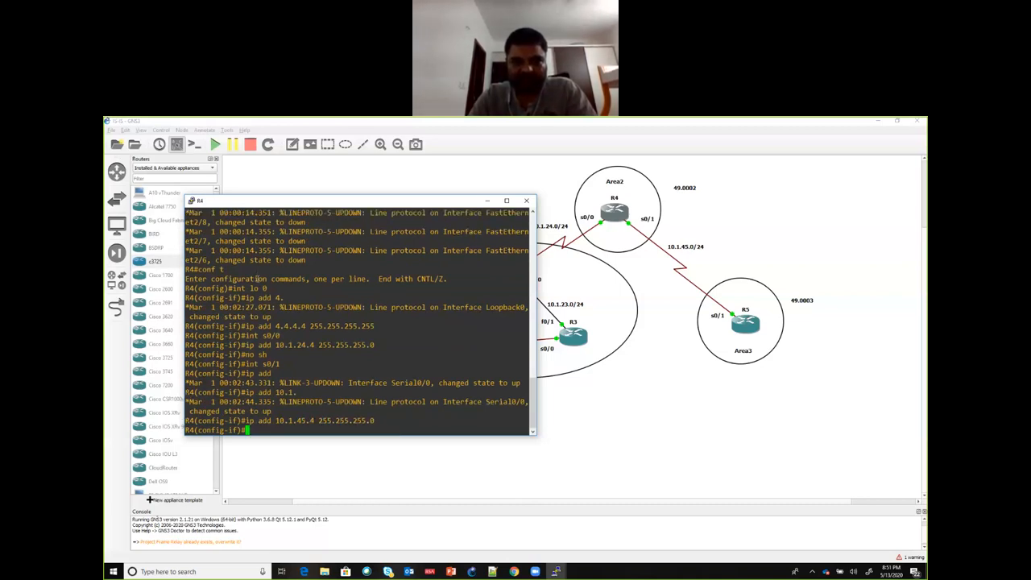
{"action": "type", "text": "no sh"}
{"action": "key", "text": "Return"}
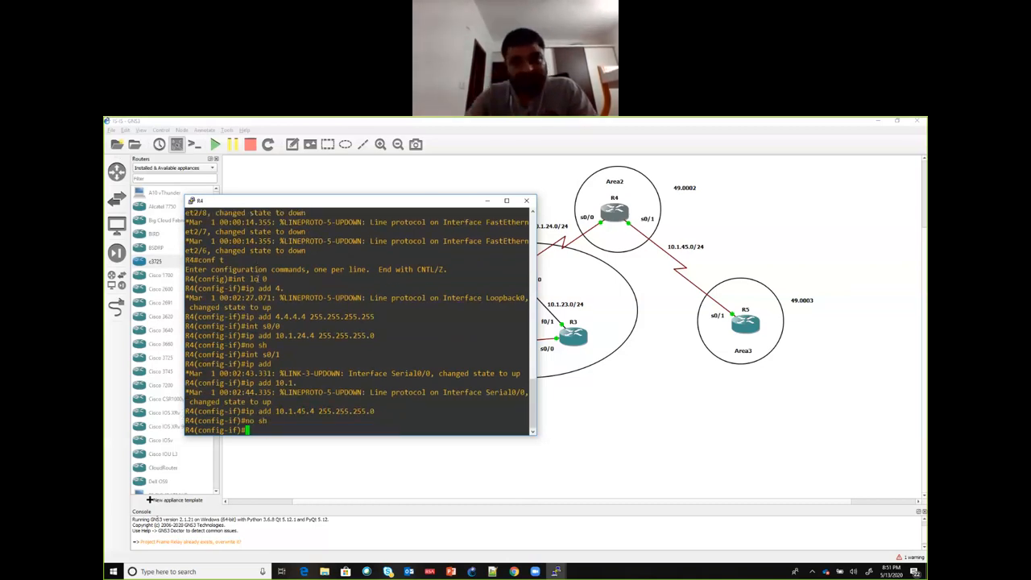
Step: Open a custom console for R5 using the predefined command Putty (included with GNS3)
{"action": "right_click", "coordinate": [738, 321]}
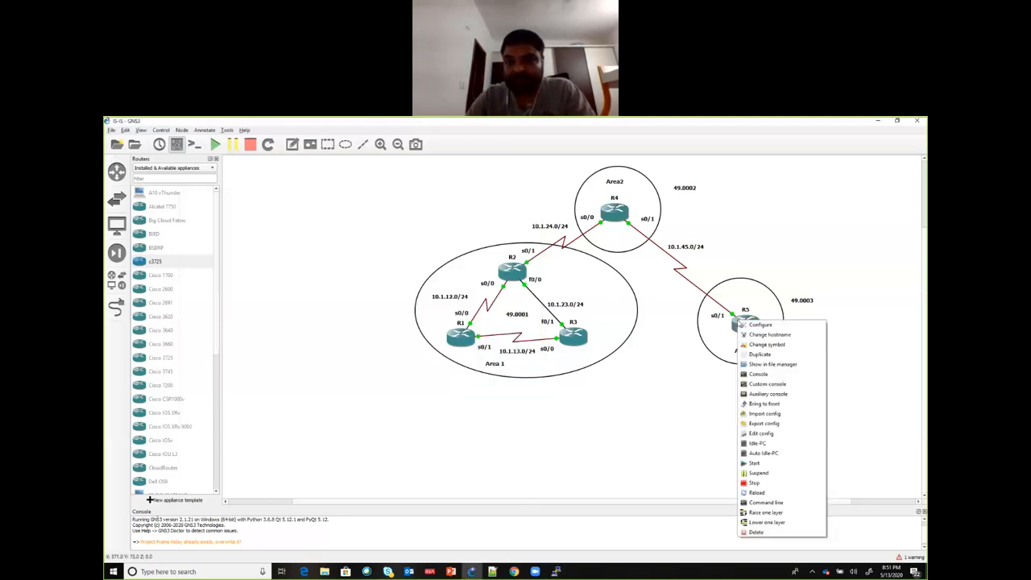
{"action": "left_click", "coordinate": [768, 385]}
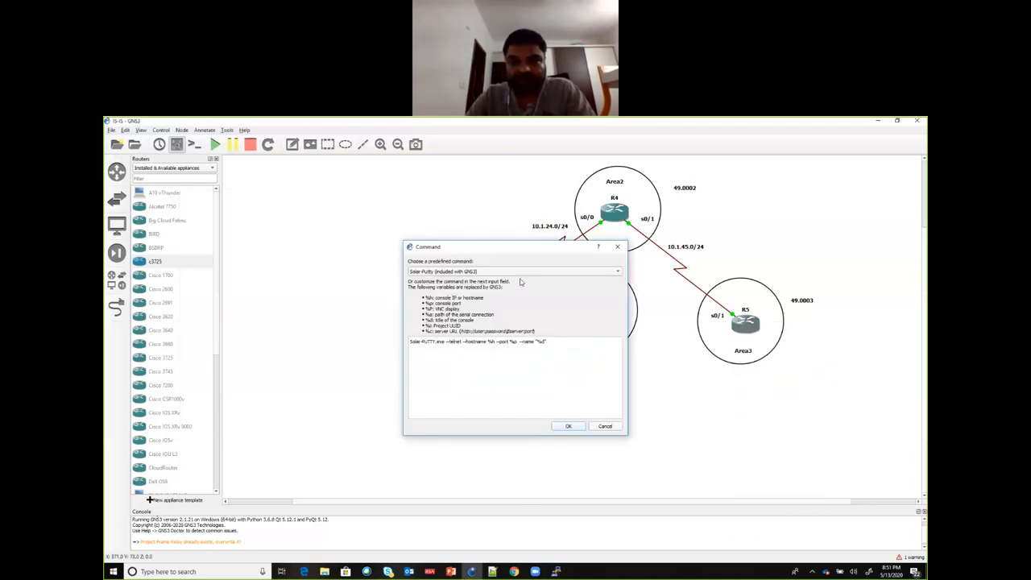
{"action": "left_click", "coordinate": [517, 272]}
{"action": "left_click", "coordinate": [480, 241]}
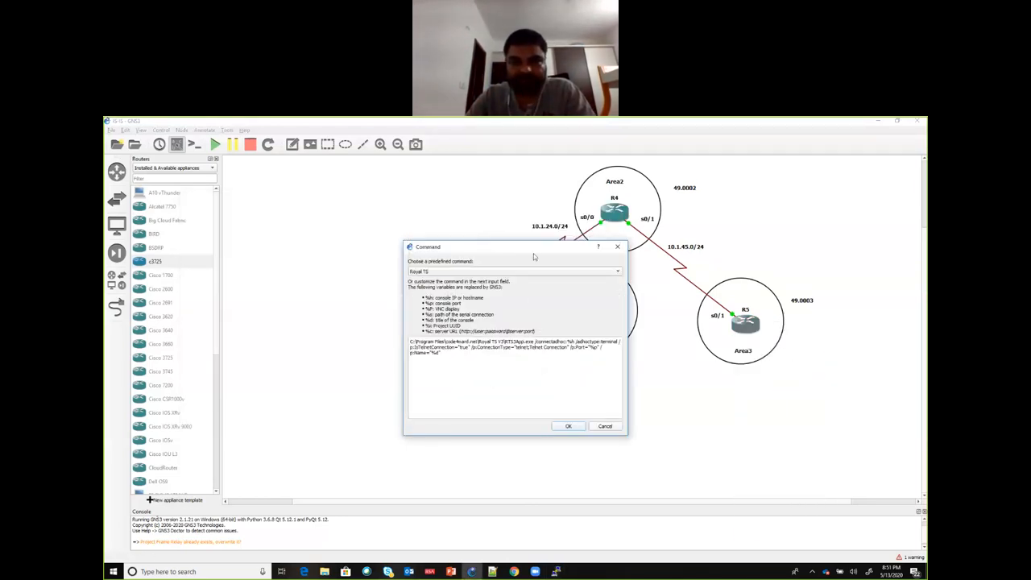
{"action": "left_click", "coordinate": [522, 271]}
{"action": "left_click", "coordinate": [507, 264]}
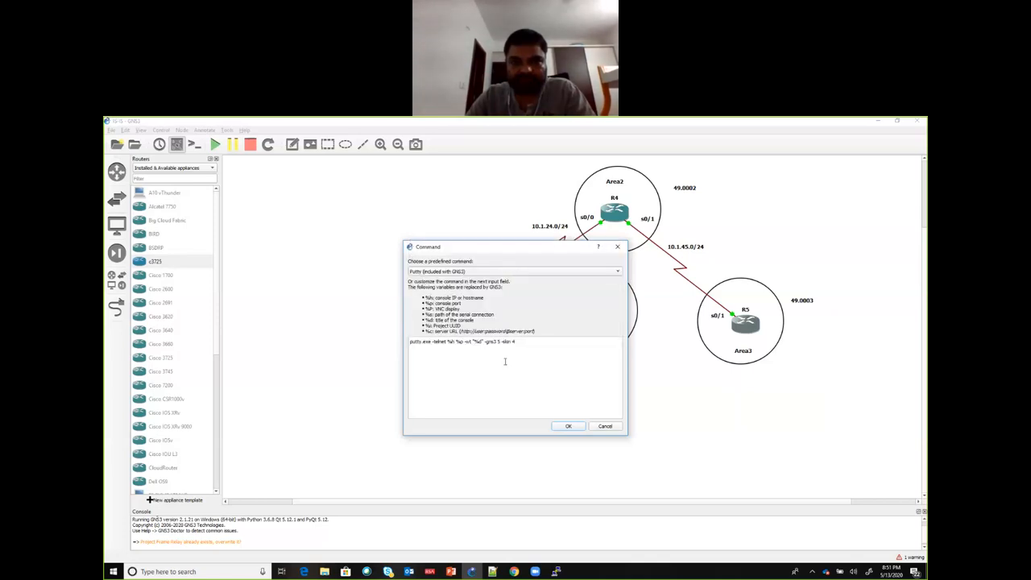
{"action": "left_click", "coordinate": [567, 426]}
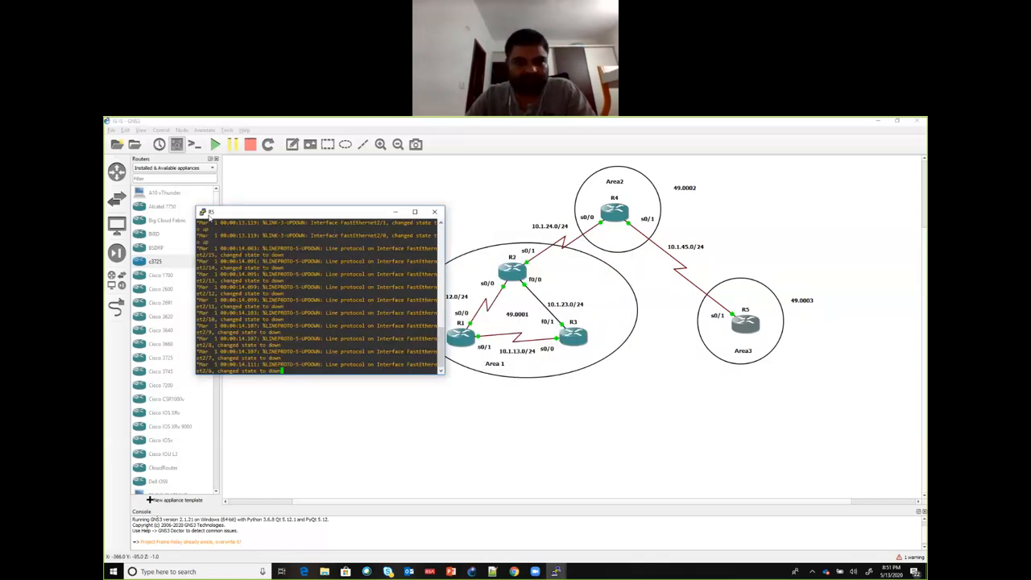
Step: Set the R5 console's font size to 14 and apply the change to the session
{"action": "left_click", "coordinate": [203, 212]}
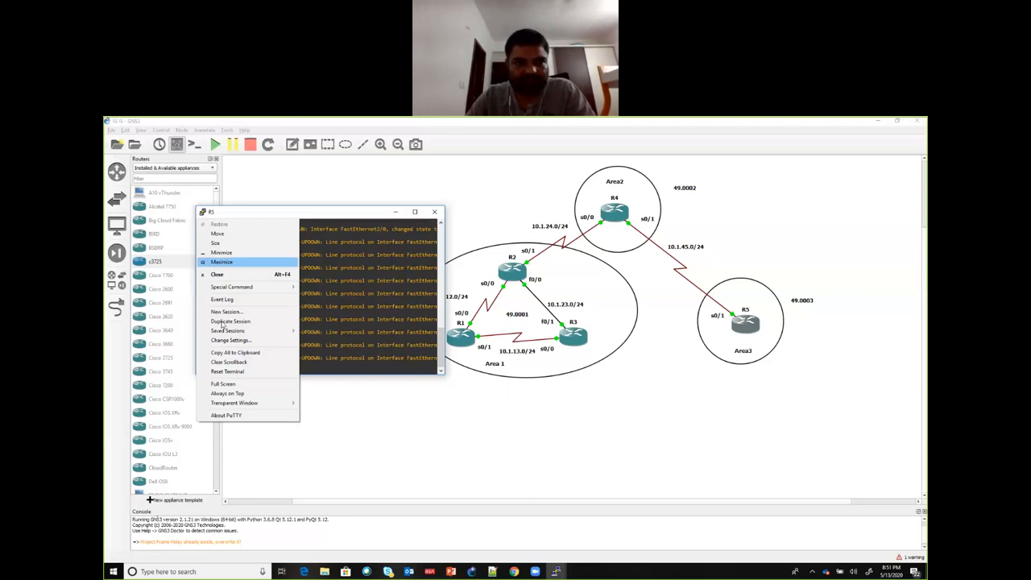
{"action": "left_click", "coordinate": [225, 340]}
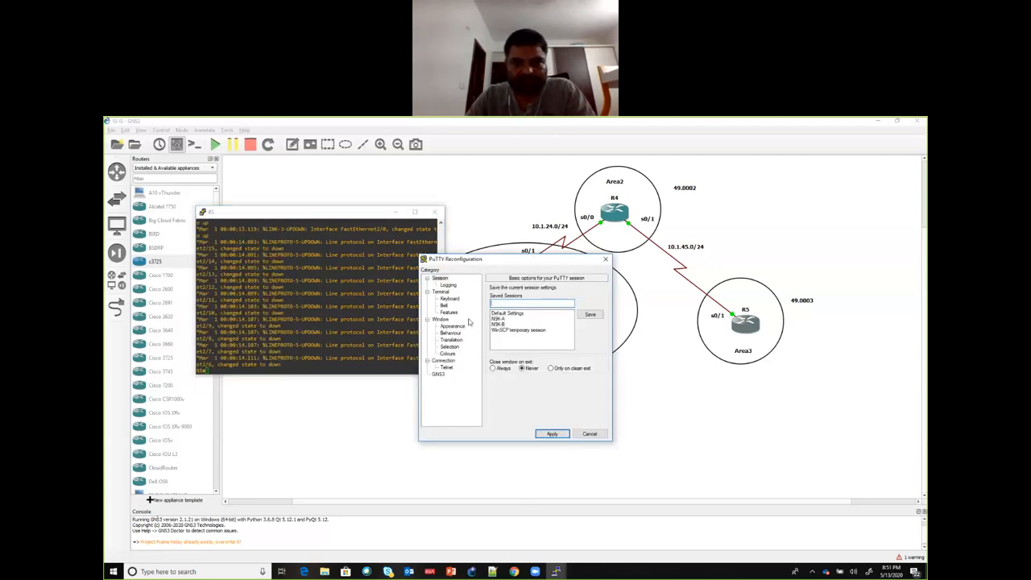
{"action": "left_click", "coordinate": [453, 326]}
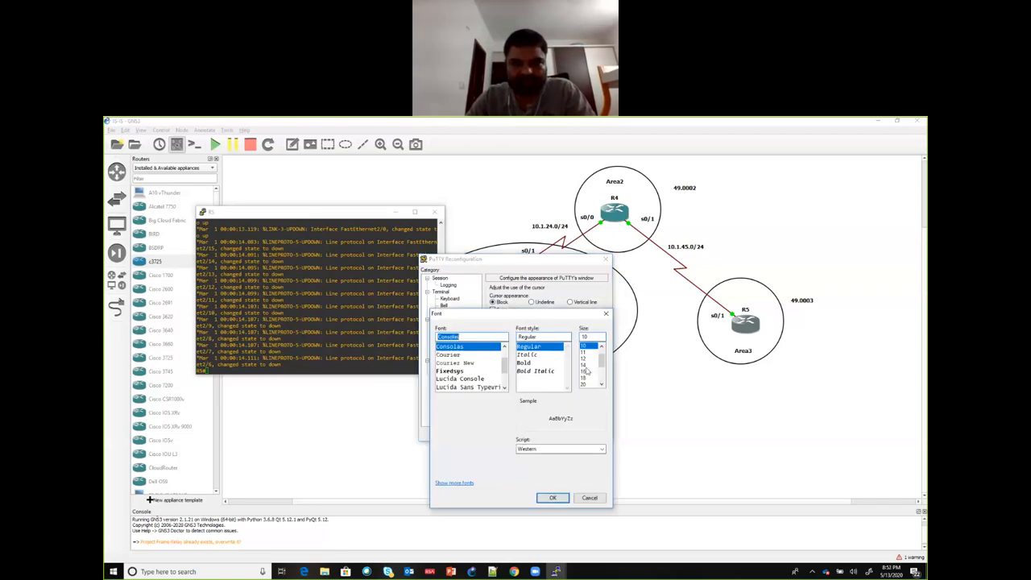
{"action": "left_click", "coordinate": [584, 364]}
{"action": "left_click", "coordinate": [552, 497]}
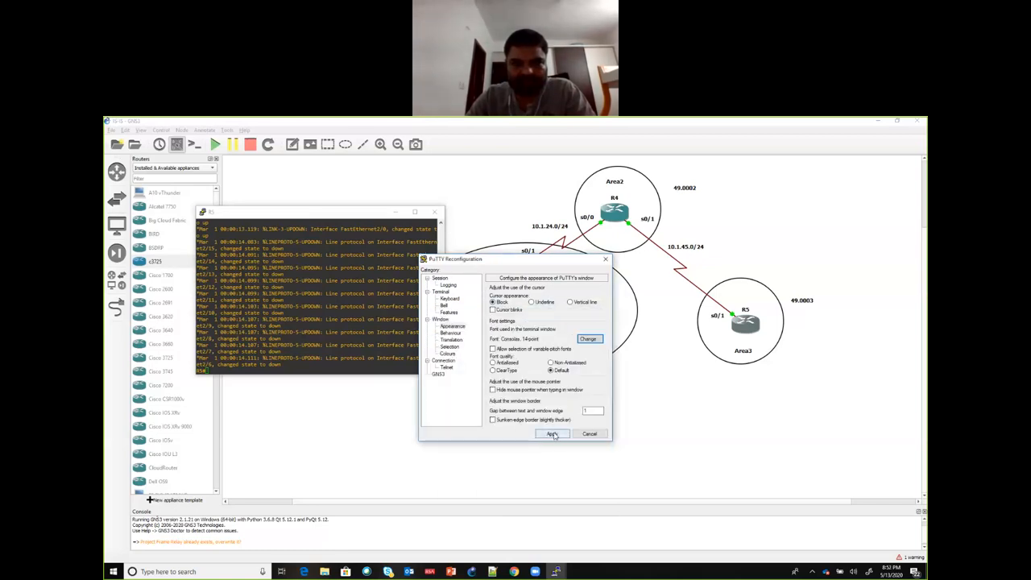
{"action": "left_click", "coordinate": [553, 436]}
Step: Enter global configuration mode on R5 and assign 5.5.5.5 with mask 255.255.255.255 to interface loopback 0
{"action": "type", "text": "conf t"}
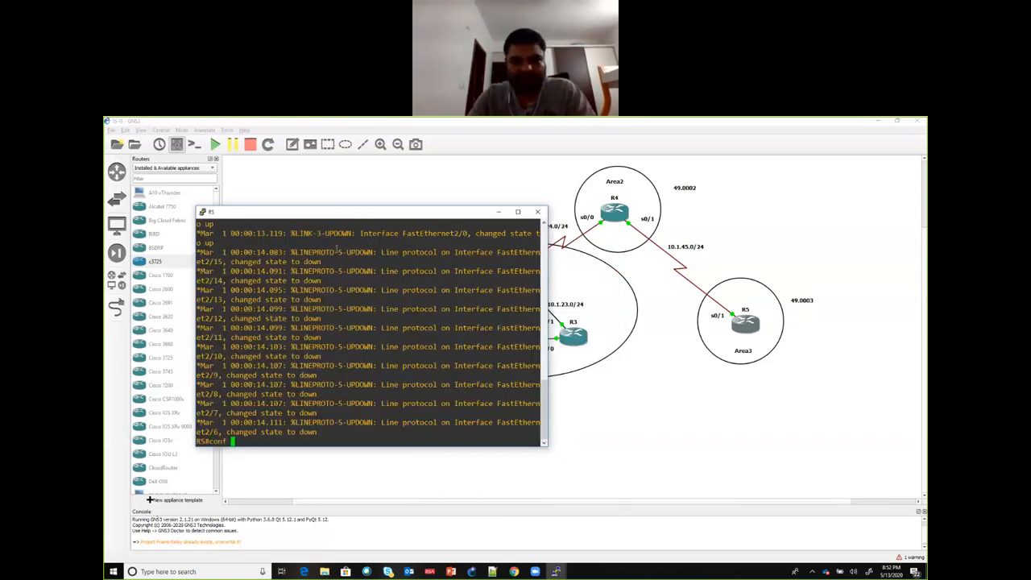
{"action": "key", "text": "Return"}
{"action": "type", "text": "int lo 0"}
{"action": "key", "text": "Return"}
{"action": "type", "text": "ip a"}
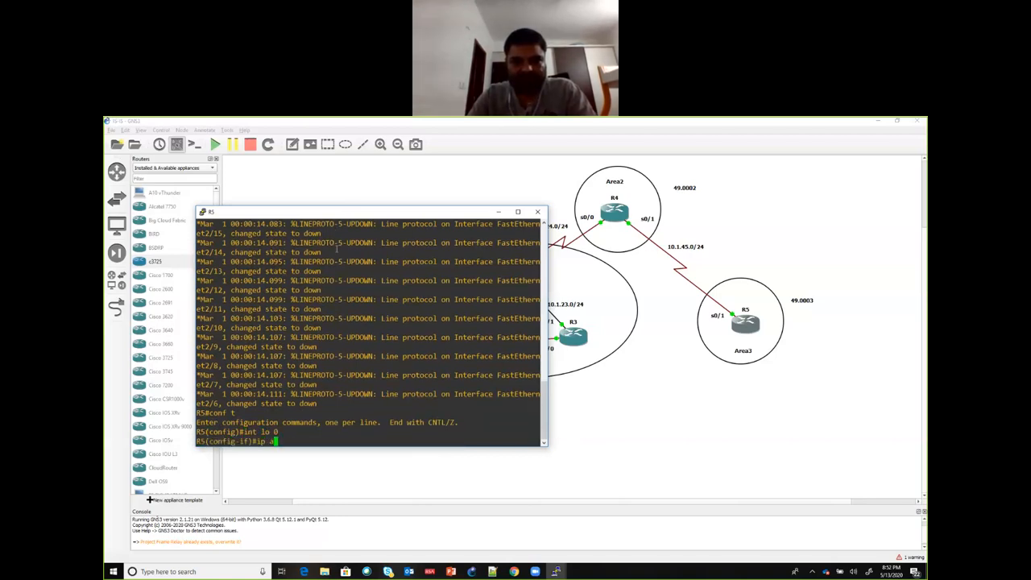
{"action": "type", "text": "dd 5.5.5.5 "}
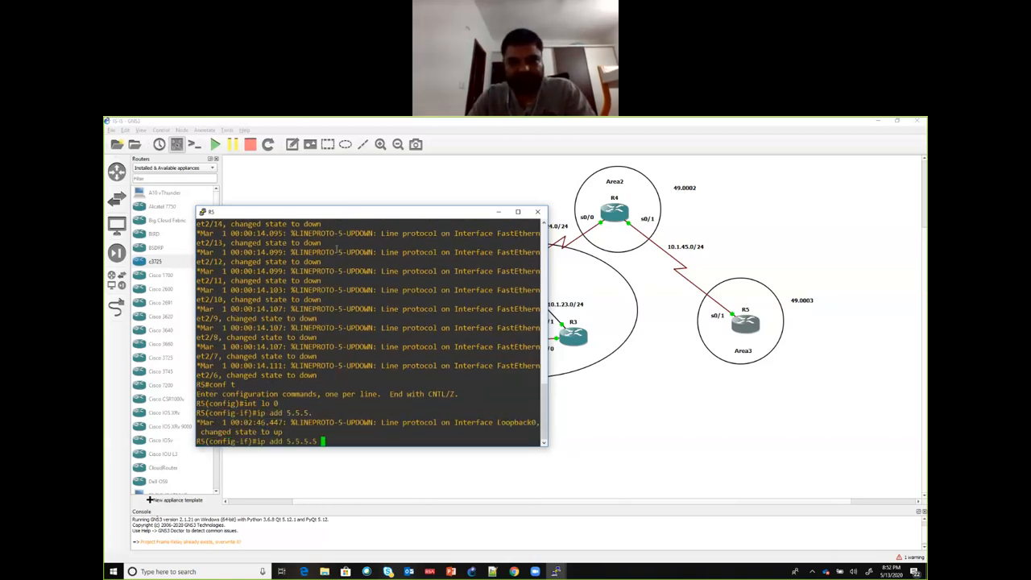
{"action": "type", "text": "255.255.255.255"}
{"action": "key", "text": "Return"}
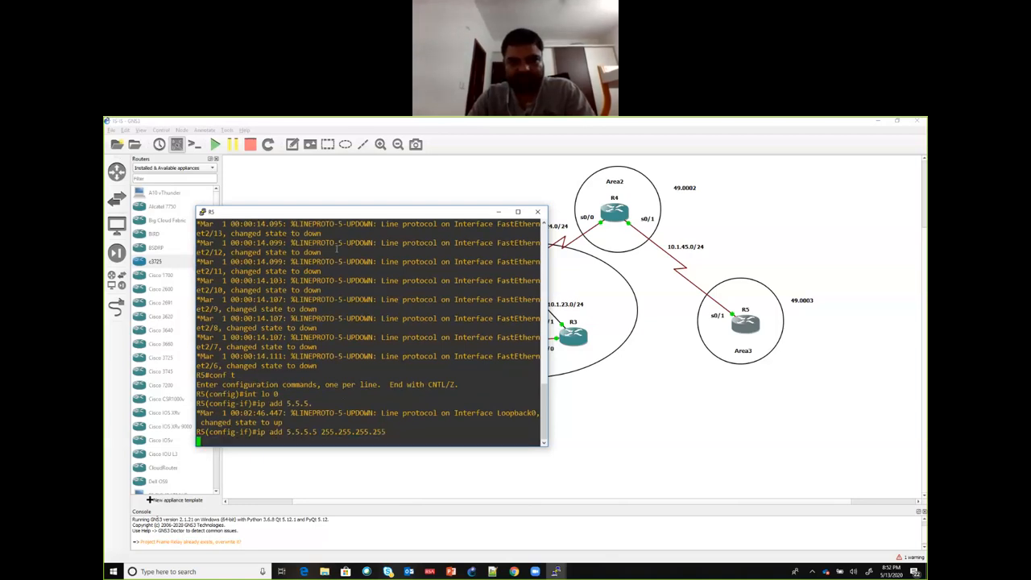
Step: Assign 10.1.45.5 with mask 255.255.255.0 to R5's interface s0/1
{"action": "type", "text": "nfig-if)#int"}
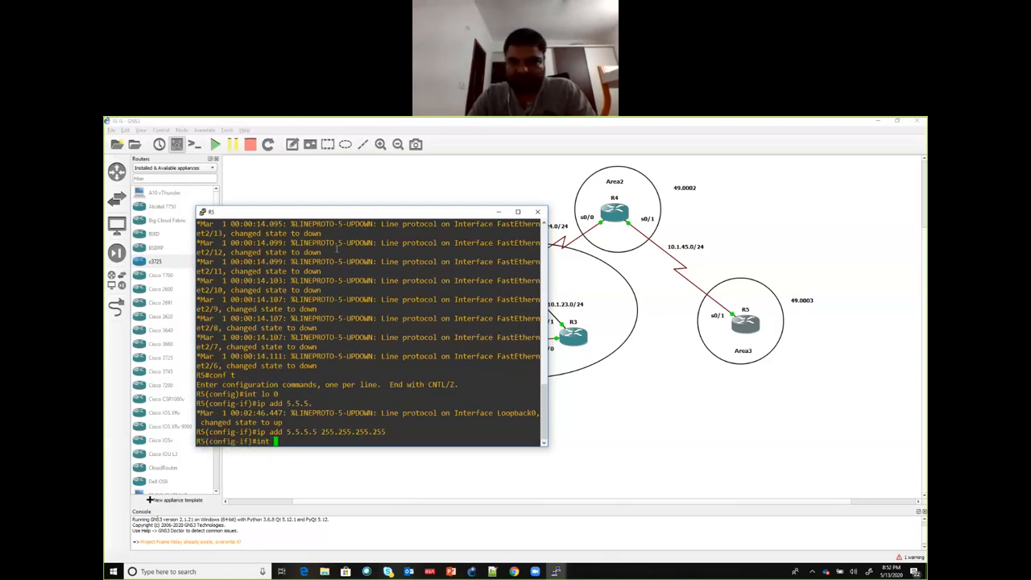
{"action": "type", "text": " s0/1"}
{"action": "key", "text": "Return"}
{"action": "type", "text": "ip add "}
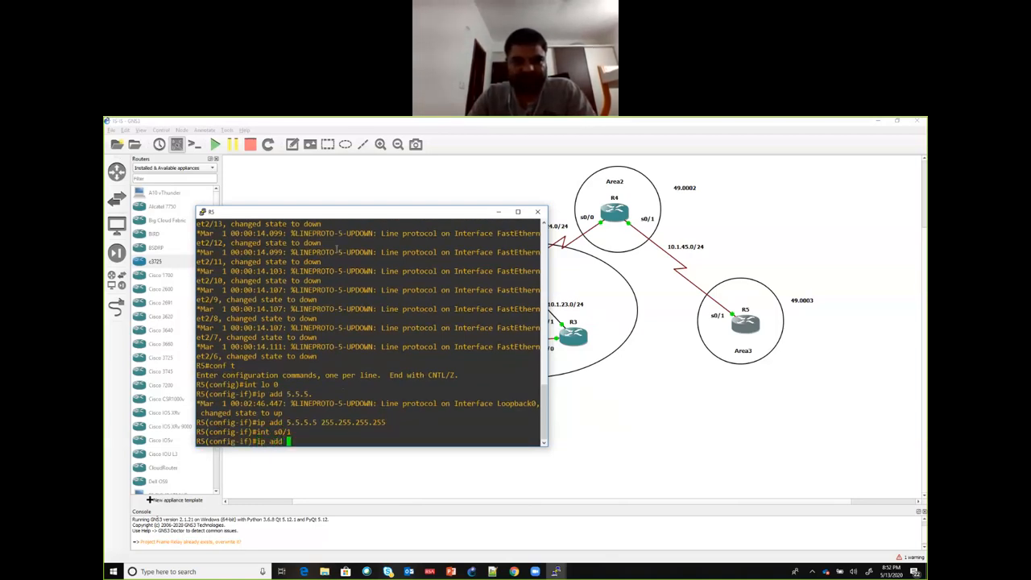
{"action": "type", "text": "10.1.45.5"}
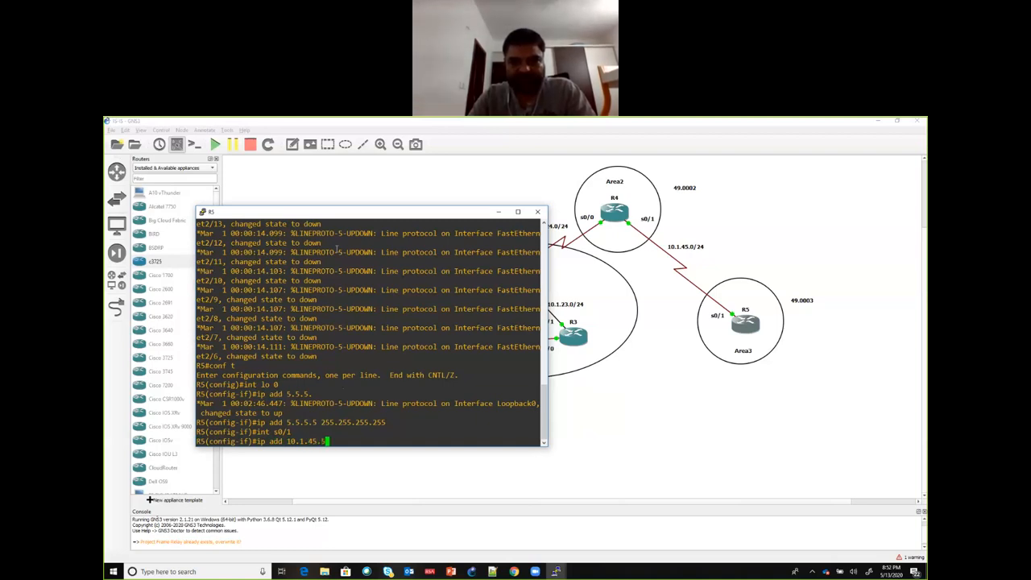
{"action": "type", "text": " 255.255.255.0"}
{"action": "key", "text": "Return"}
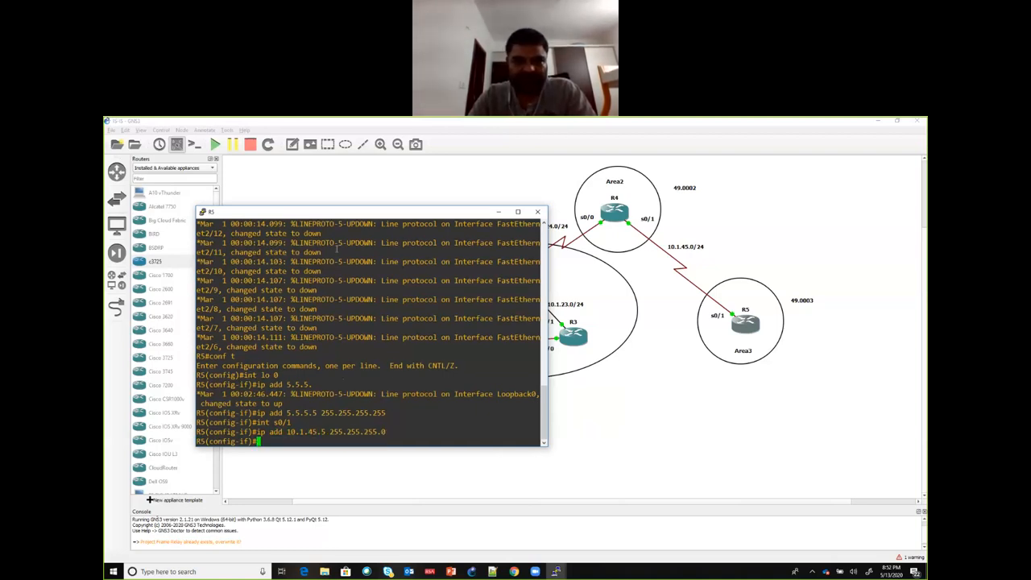
Step: Enable R5's interface s0/1 with no sh and return to privileged mode
{"action": "type", "text": "no sh"}
{"action": "key", "text": "Return"}
{"action": "type", "text": "end"}
{"action": "key", "text": "Return"}
{"action": "key", "text": "Return"}
{"action": "key", "text": "Return"}
{"action": "key", "text": "Return"}
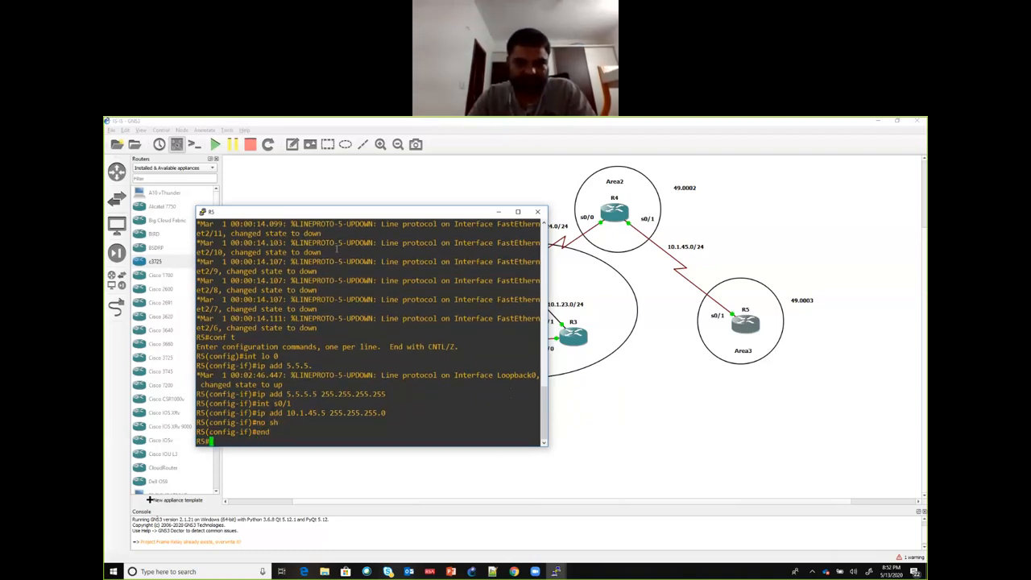
{"action": "key", "text": "Return"}
{"action": "key", "text": "Return"}
{"action": "key", "text": "Return"}
{"action": "key", "text": "Return"}
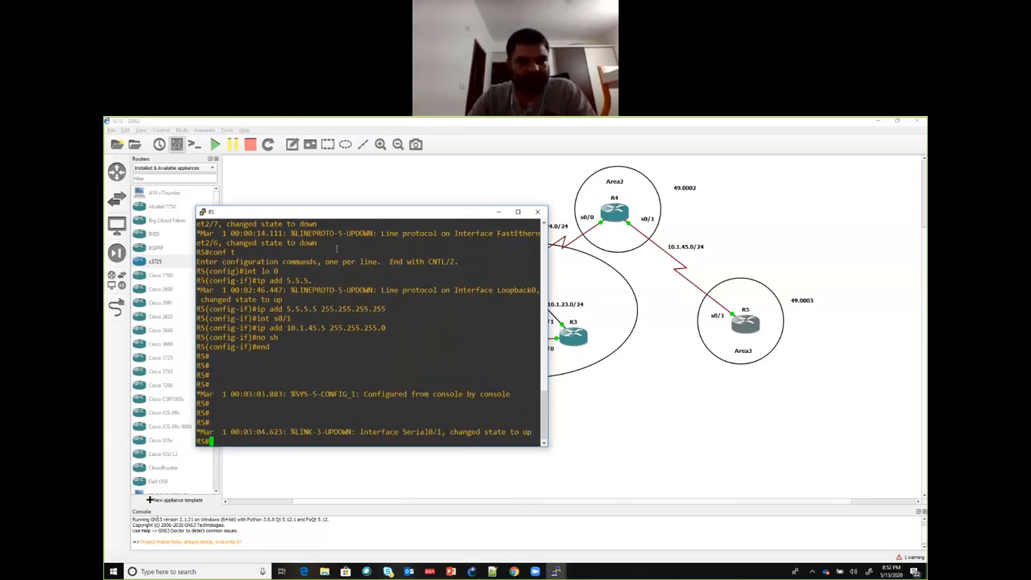
Step: Ping R4's link address 10.1.45.4 from R5, then minimize the R5 console
{"action": "type", "text": "ping "}
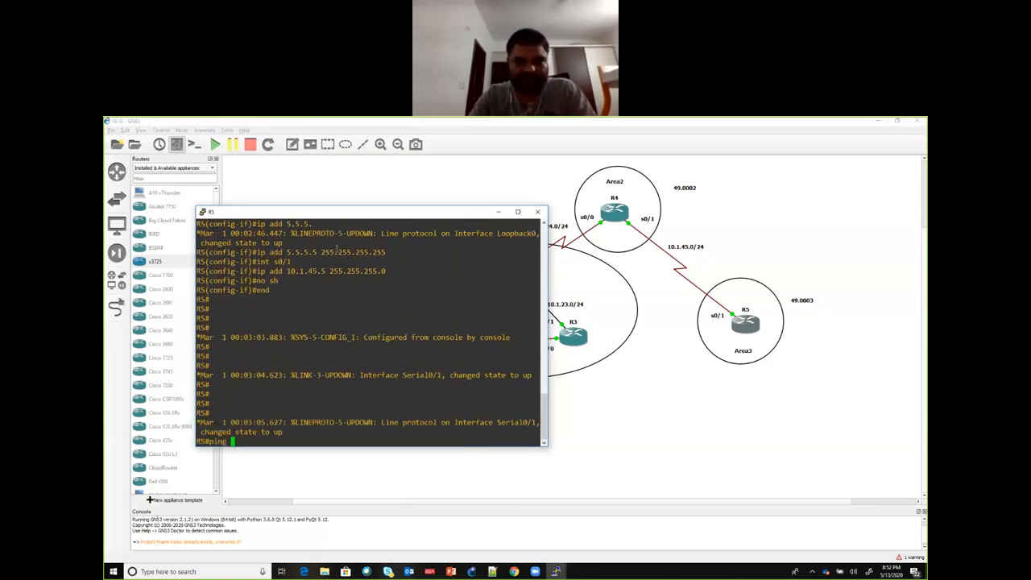
{"action": "type", "text": "1010.1."}
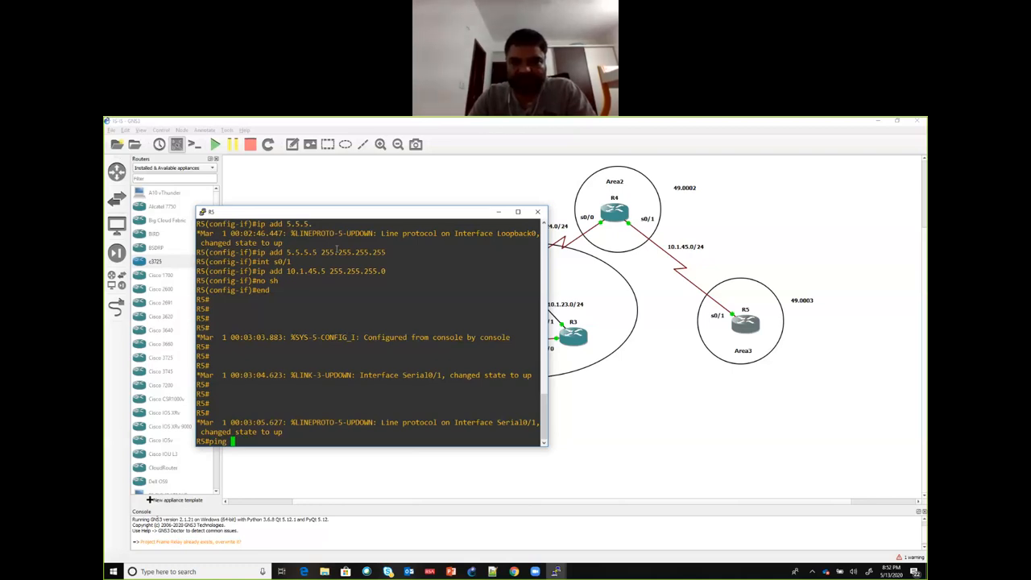
{"action": "type", "text": "45.4"}
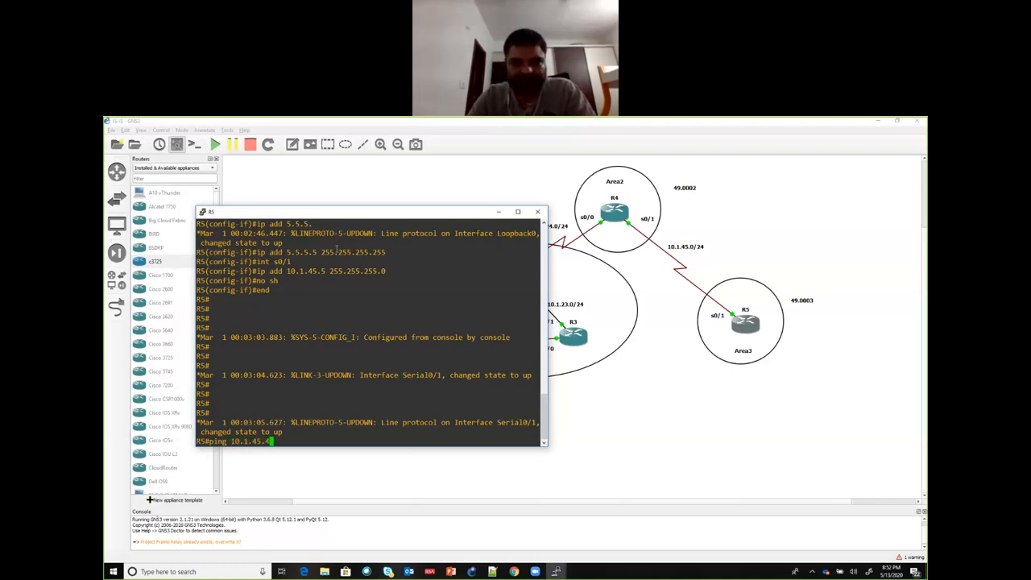
{"action": "key", "text": "Return"}
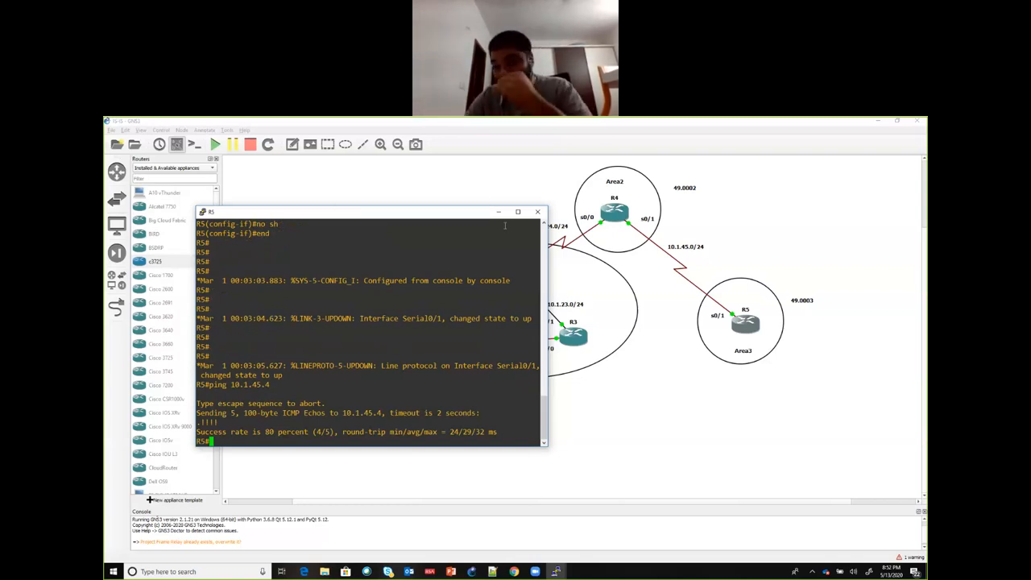
{"action": "left_click", "coordinate": [499, 212]}
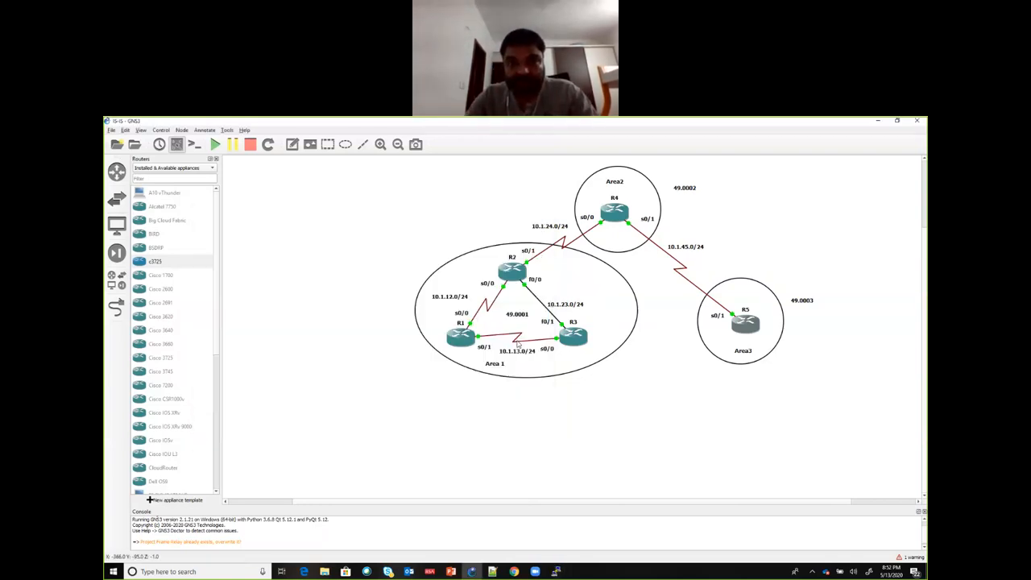
Step: Switch to R2's console, place it below the topology diagram and return R2 to privileged mode
{"action": "mouse_move", "coordinate": [555, 571]}
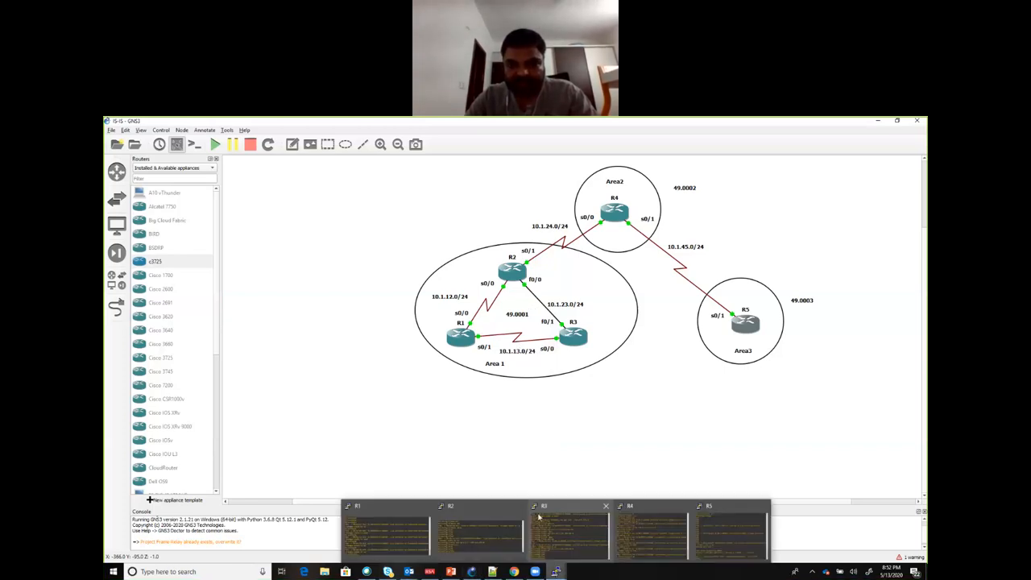
{"action": "left_click", "coordinate": [479, 522]}
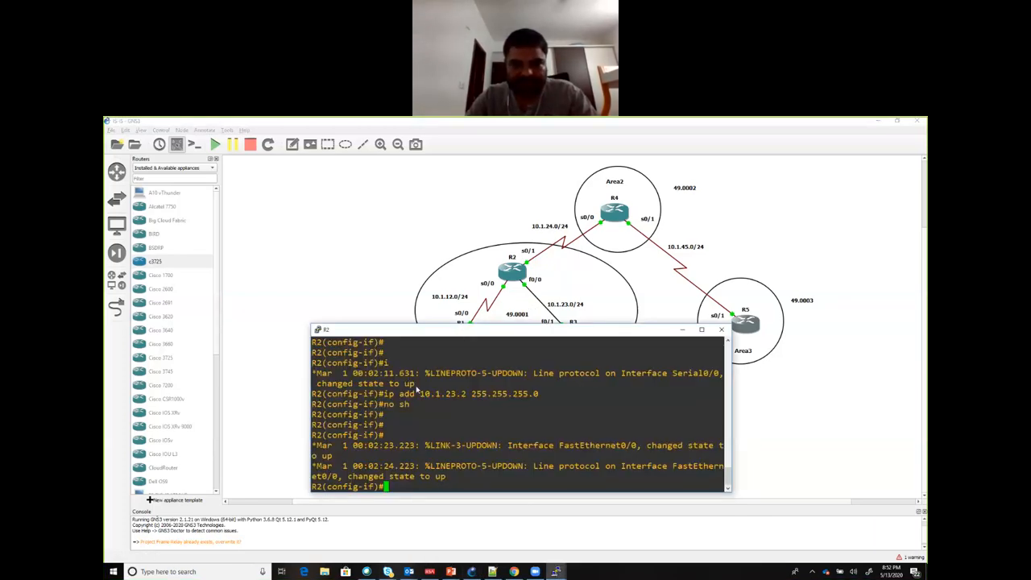
{"action": "left_click_drag", "start_coordinate": [457, 336], "coordinate": [416, 389]}
{"action": "type", "text": "end"}
{"action": "key", "text": "Return"}
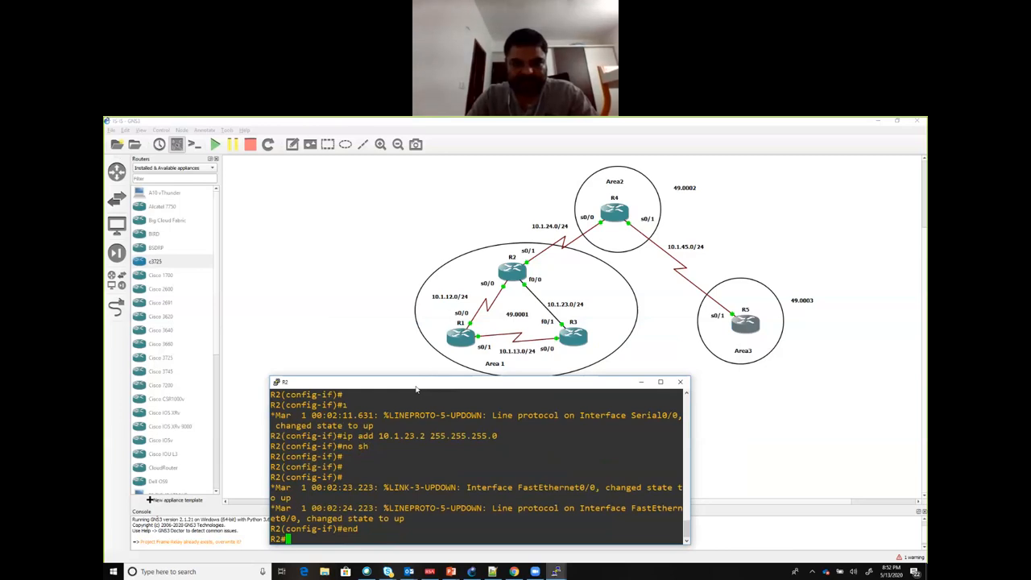
Step: Ping R1 at 10.1.12.1 and R3 at 10.1.23.3 from R2
{"action": "type", "text": "ping 10.1."}
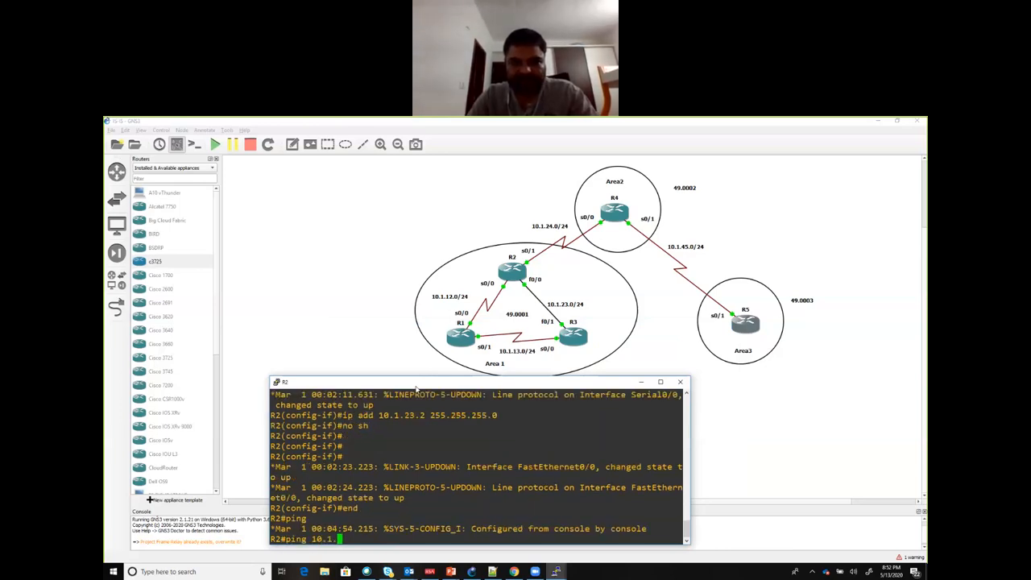
{"action": "type", "text": "12.1"}
{"action": "key", "text": "Return"}
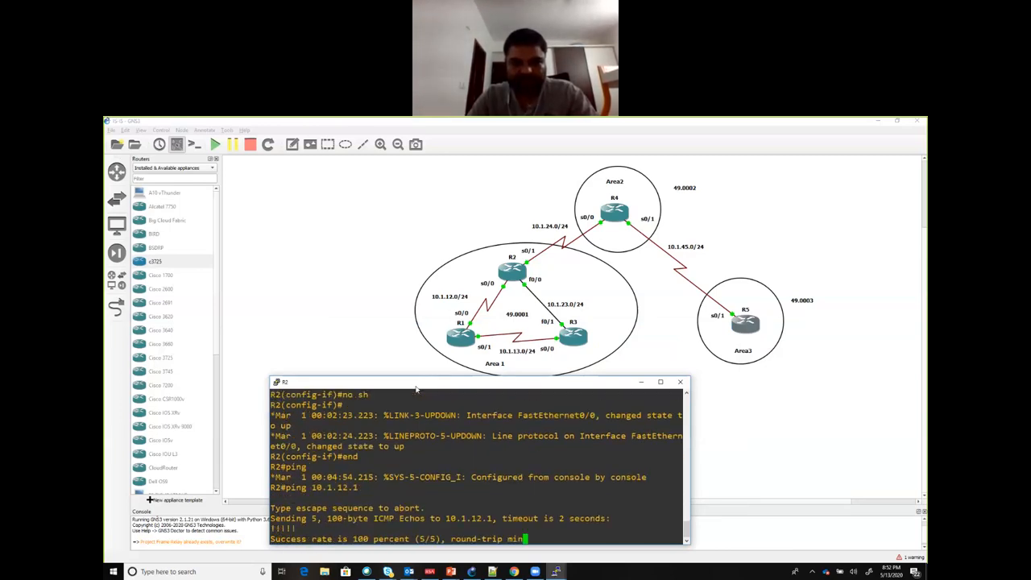
{"action": "type", "text": "pin"}
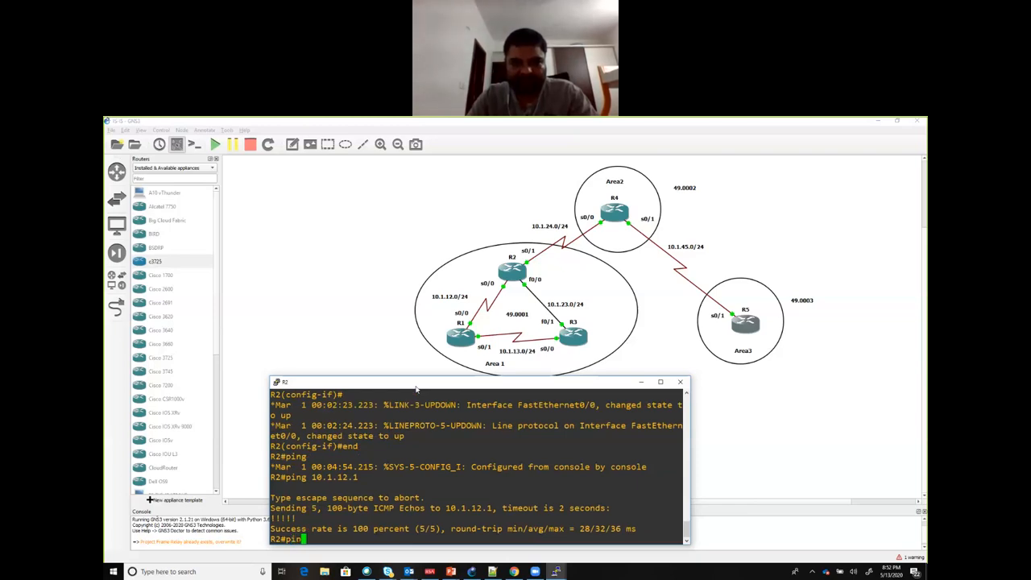
{"action": "type", "text": "g 10.1.2"}
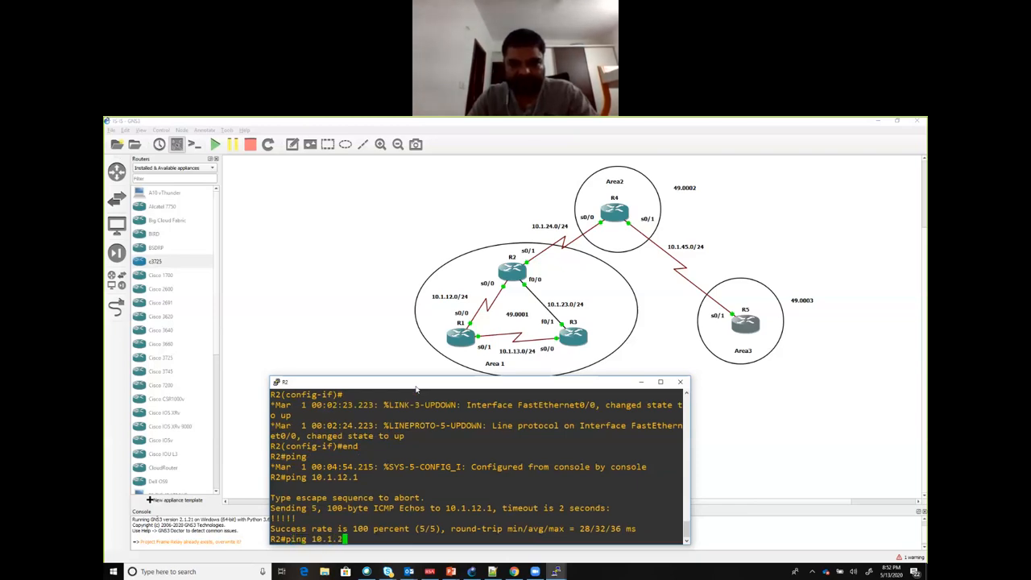
{"action": "type", "text": "3.3"}
{"action": "key", "text": "Return"}
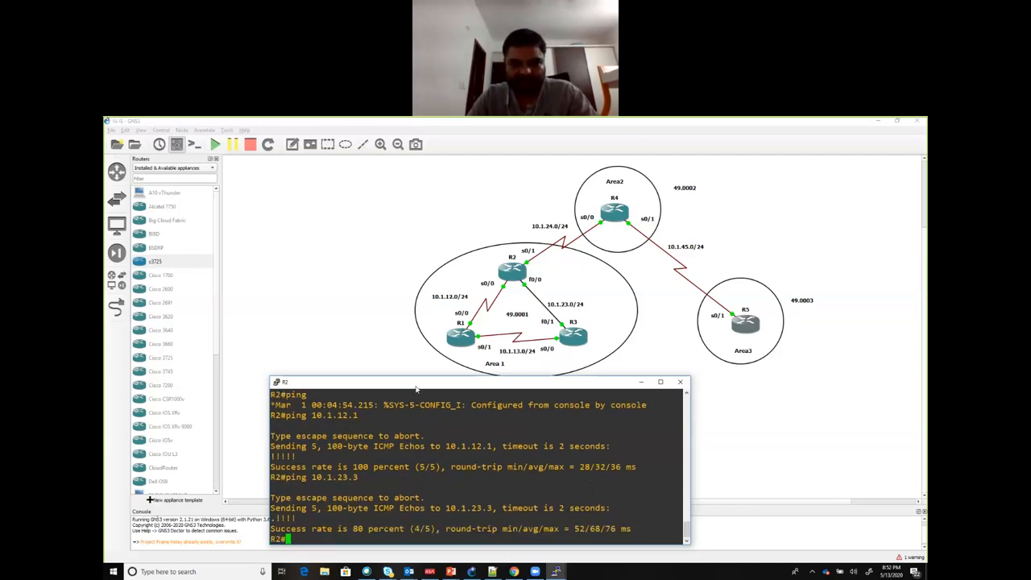
Step: Ping R4 at 10.1.24.4 from R2 to test their serial link
{"action": "type", "text": "ping 1"}
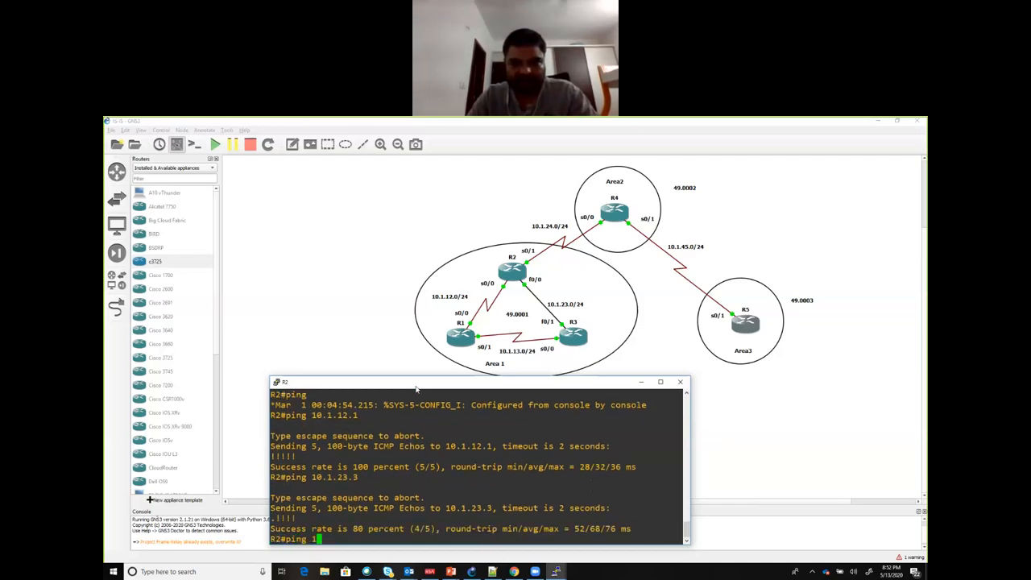
{"action": "type", "text": "0.1.24."}
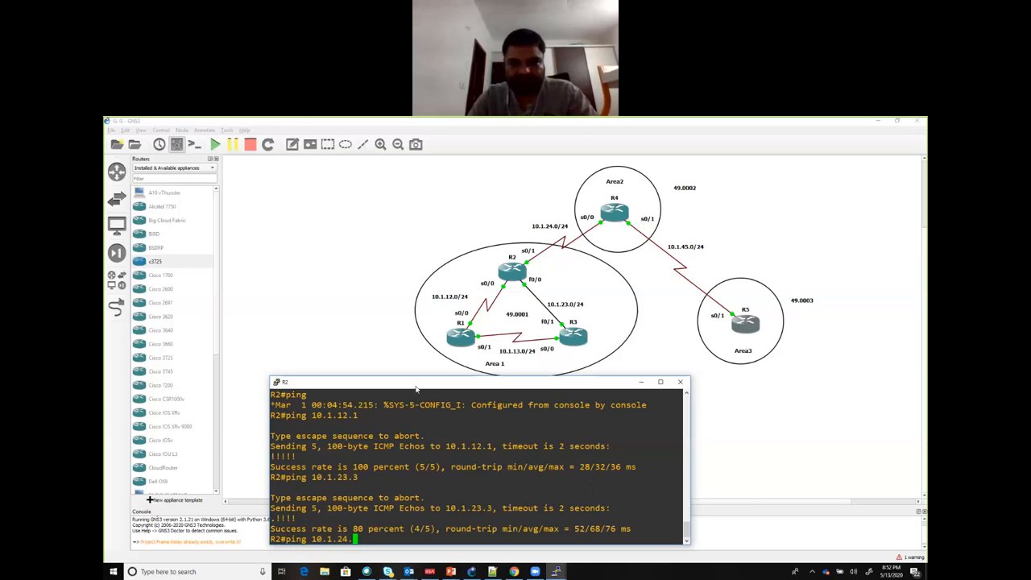
{"action": "type", "text": "4"}
{"action": "key", "text": "Return"}
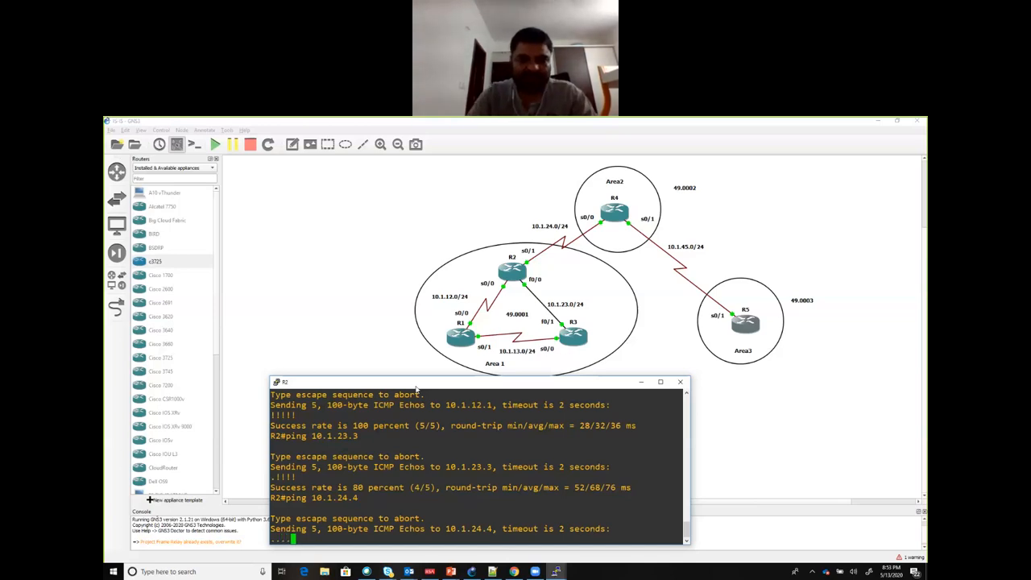
Step: Display R2's brief IP interface list, excluding unassigned interfaces, and check which interfaces have addresses
{"action": "type", "text": "sh ip int "}
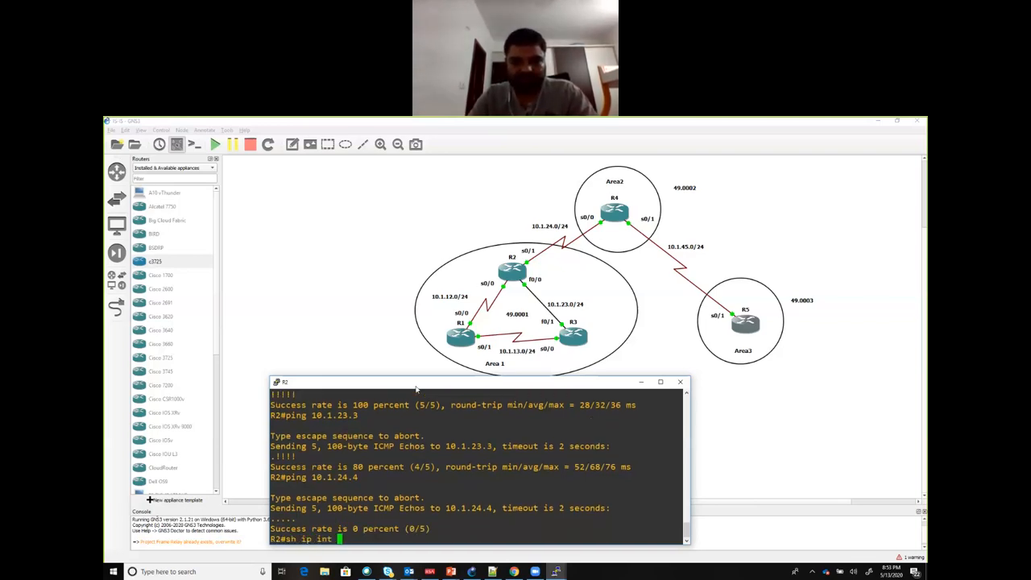
{"action": "type", "text": "brie | ex "}
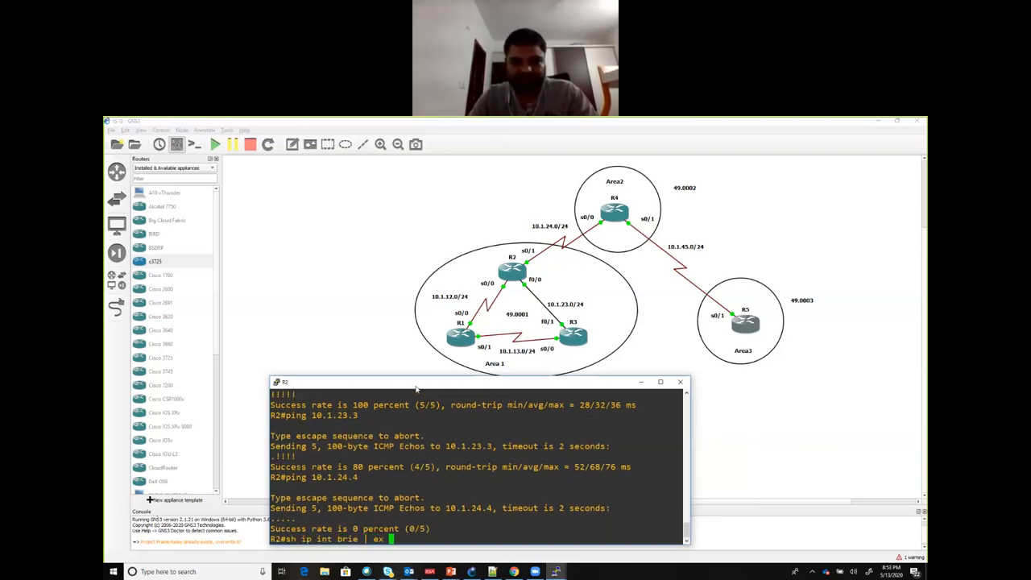
{"action": "type", "text": "unass"}
{"action": "key", "text": "Return"}
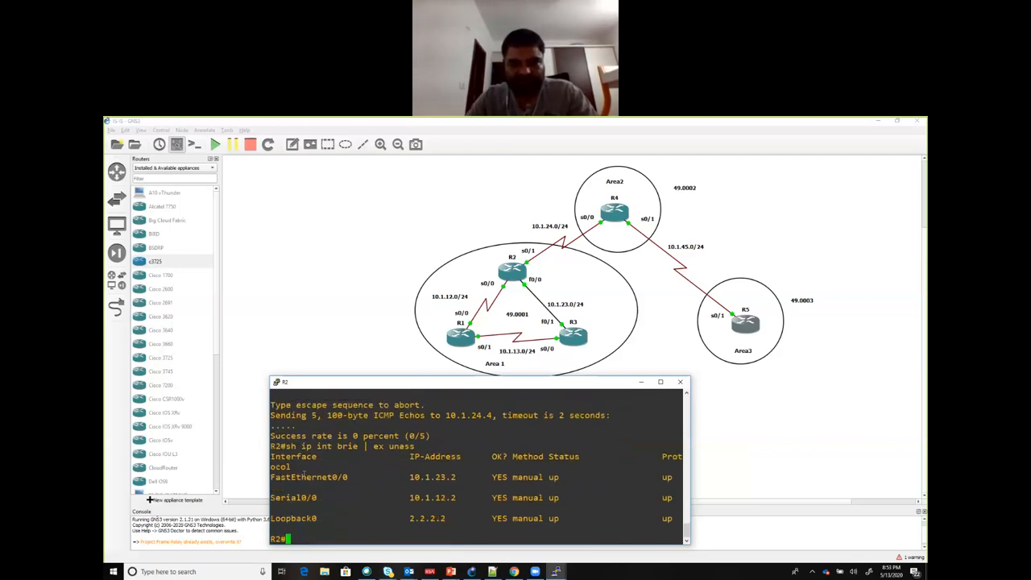
{"action": "left_click_drag", "start_coordinate": [305, 476], "coordinate": [348, 498]}
{"action": "left_click", "coordinate": [368, 500]}
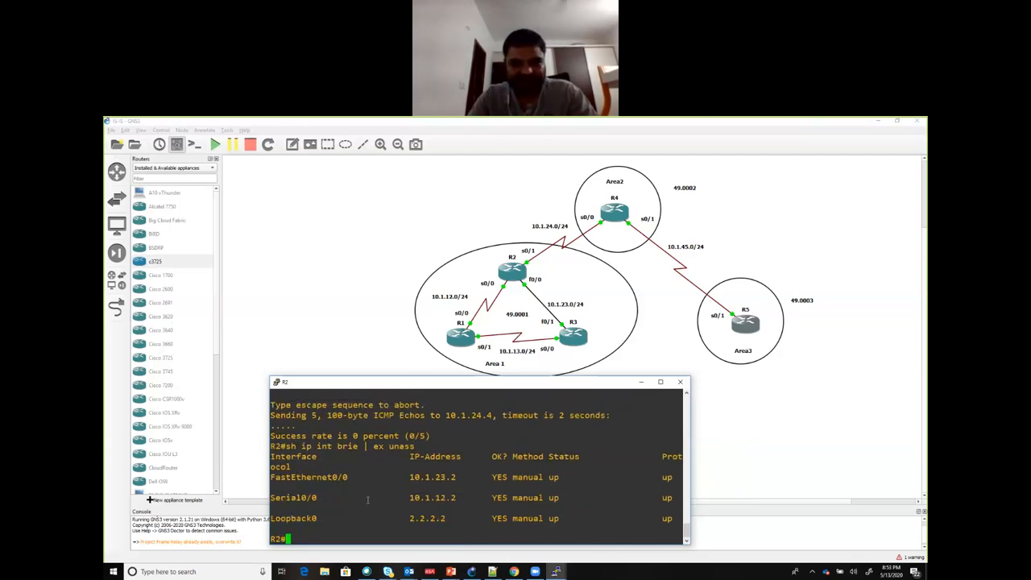
Step: Enter global configuration mode on R2 and assign 10.1.24.2 with mask 255.255.255.0 to interface s0/1
{"action": "type", "text": "conf t"}
{"action": "key", "text": "Return"}
{"action": "type", "text": "int s0/1"}
{"action": "key", "text": "Return"}
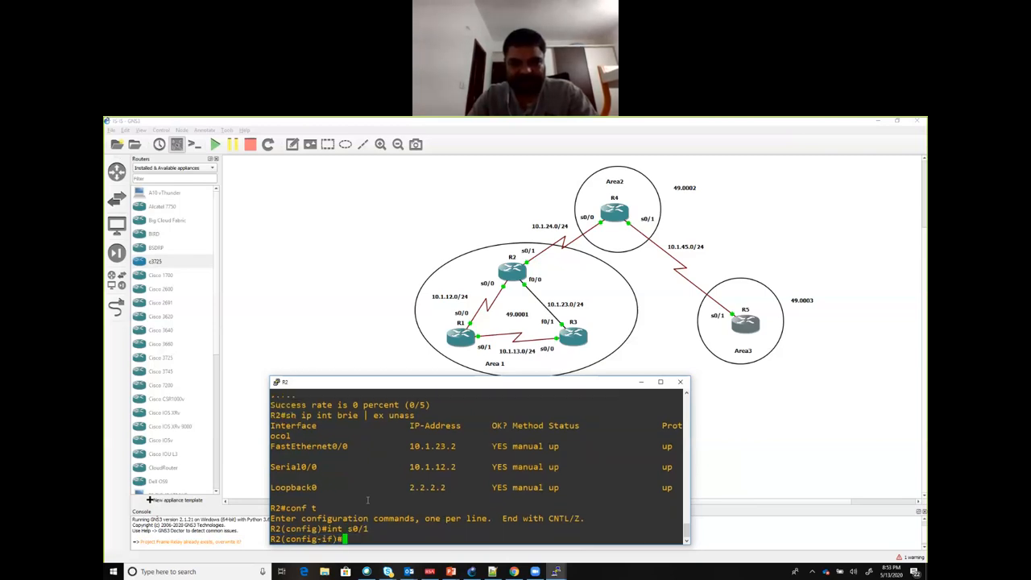
{"action": "type", "text": "ip add 10.1.2"}
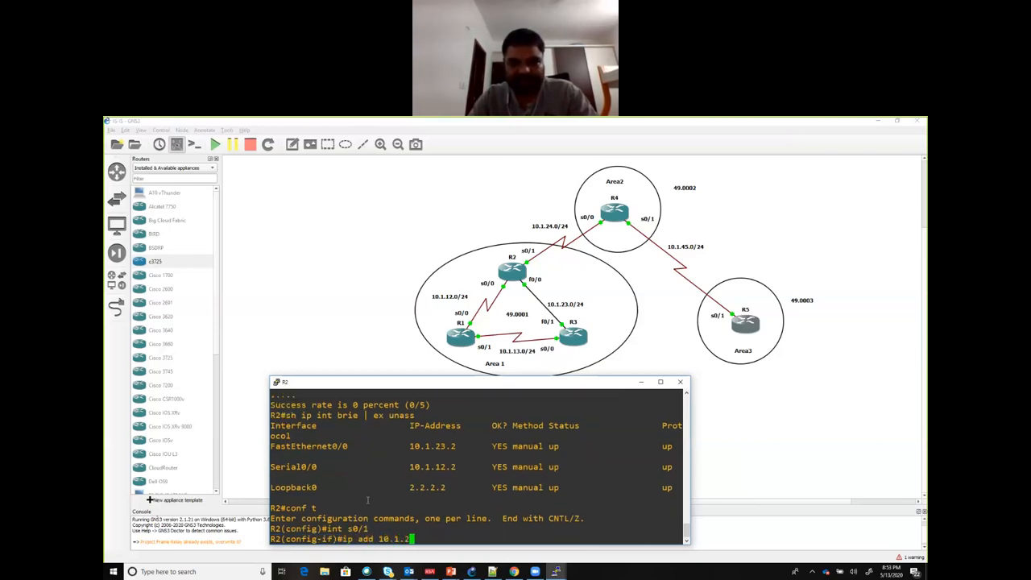
{"action": "type", "text": "4.2 "}
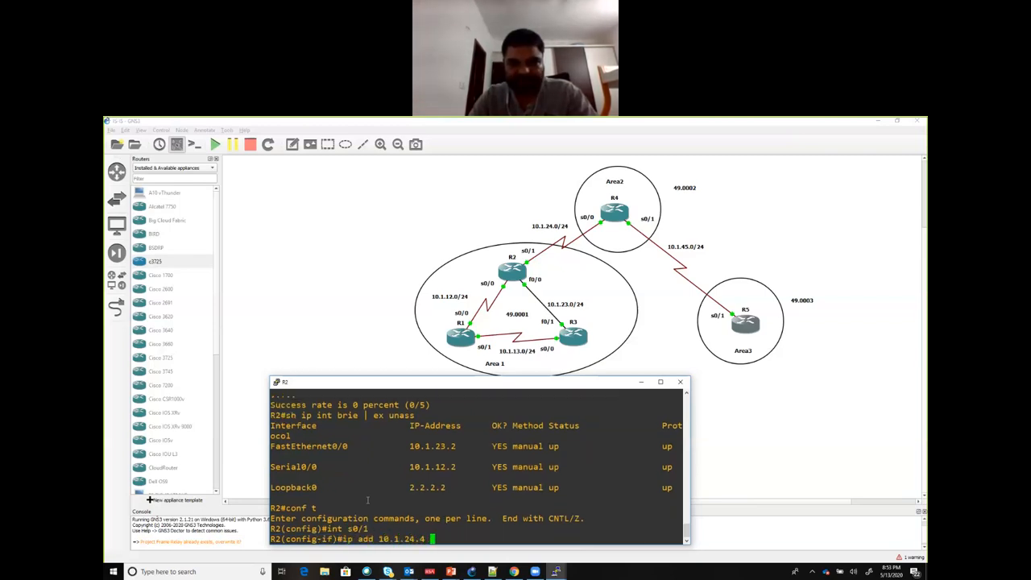
{"action": "type", "text": "255.255.255.0"}
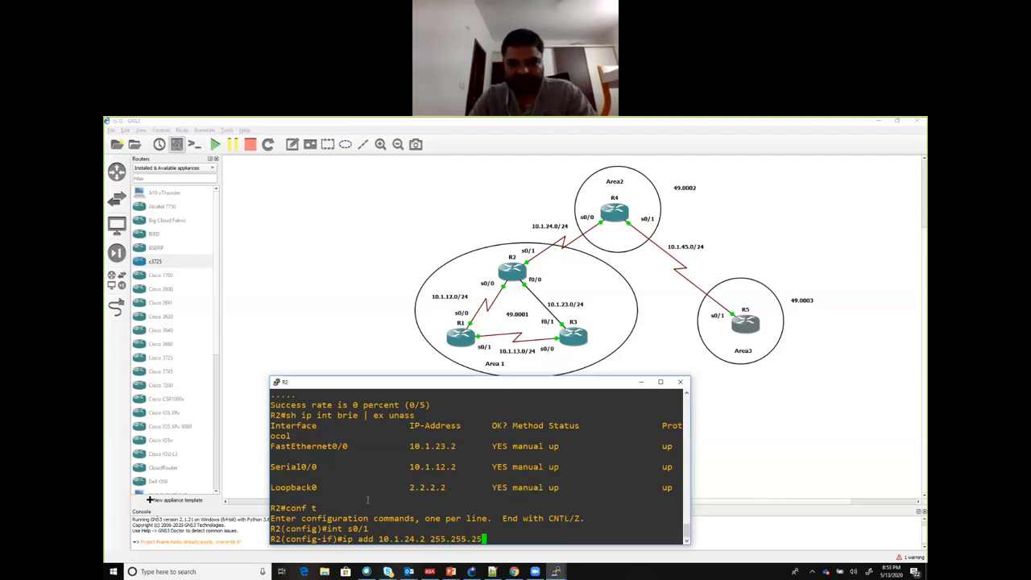
{"action": "key", "text": "Return"}
Step: Enable R2's interface s0/1 with no sh and return to privileged mode
{"action": "type", "text": "no sh"}
{"action": "key", "text": "Return"}
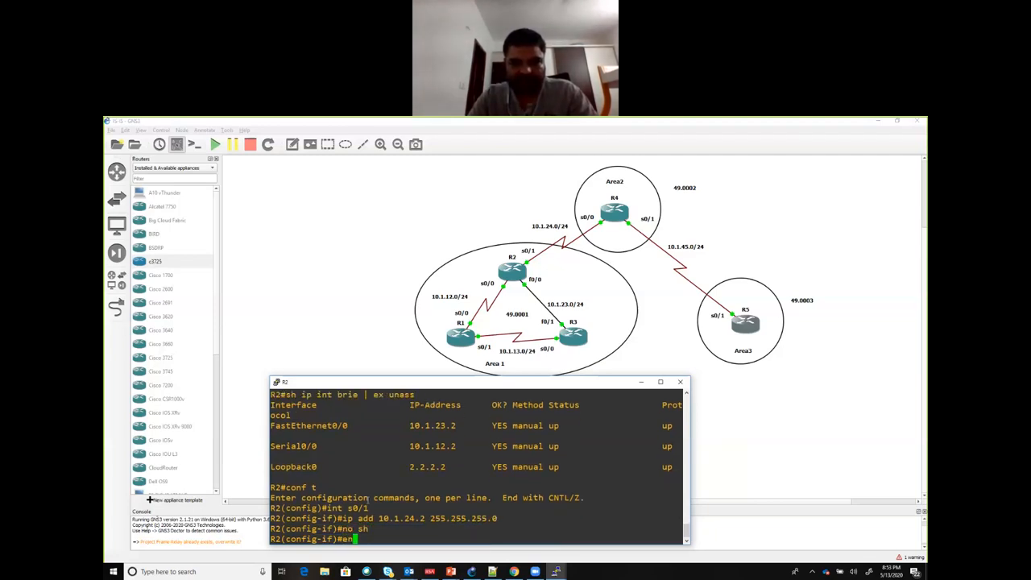
{"action": "type", "text": "end"}
{"action": "key", "text": "Return"}
{"action": "key", "text": "Return"}
{"action": "key", "text": "Return"}
{"action": "key", "text": "Return"}
{"action": "key", "text": "Return"}
{"action": "key", "text": "Return"}
{"action": "key", "text": "Return"}
{"action": "key", "text": "Return"}
Step: Repeat the ping from R2 to R4's address 10.1.24.4
{"action": "key", "text": "Return"}
{"action": "key", "text": "Return"}
{"action": "key", "text": "Return"}
{"action": "key", "text": "Return"}
{"action": "key", "text": "Return"}
{"action": "key", "text": "Return"}
{"action": "key", "text": "Return"}
{"action": "key", "text": "Return"}
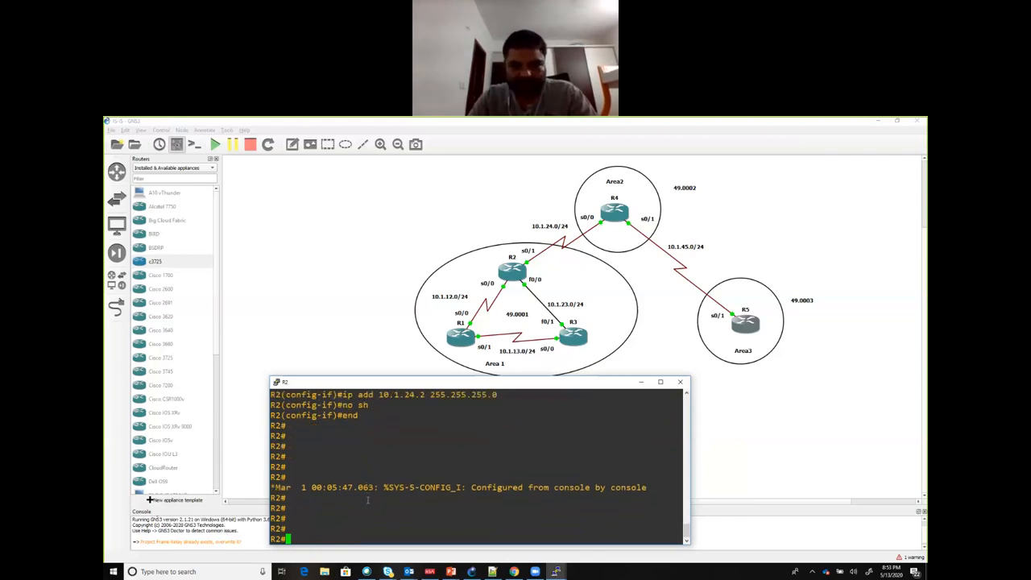
{"action": "key", "text": "Return"}
{"action": "key", "text": "Return"}
{"action": "key", "text": "Return"}
{"action": "key", "text": "Return"}
{"action": "key", "text": "Return"}
{"action": "key", "text": "Return"}
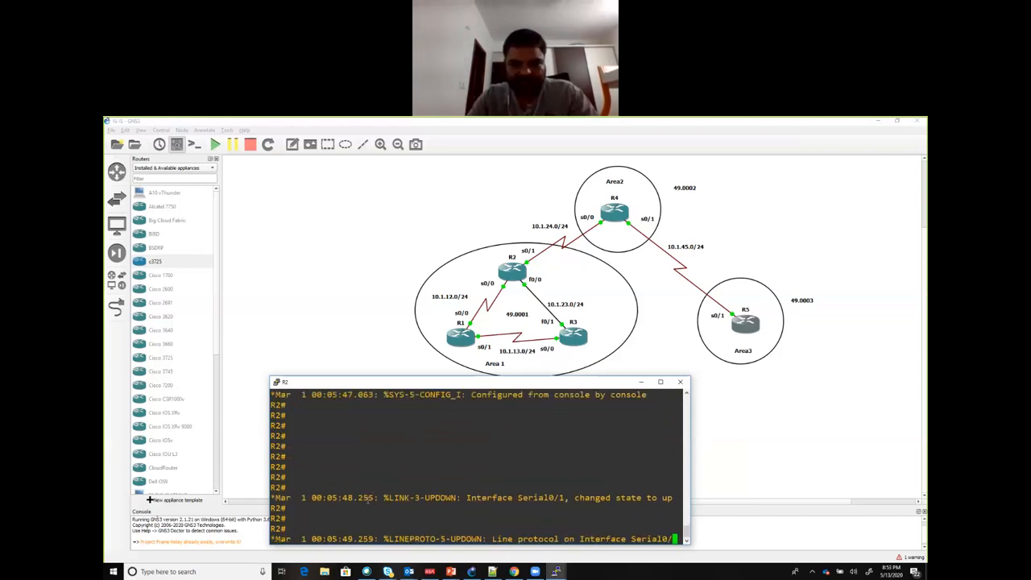
{"action": "type", "text": "ping 10.1.24.4"}
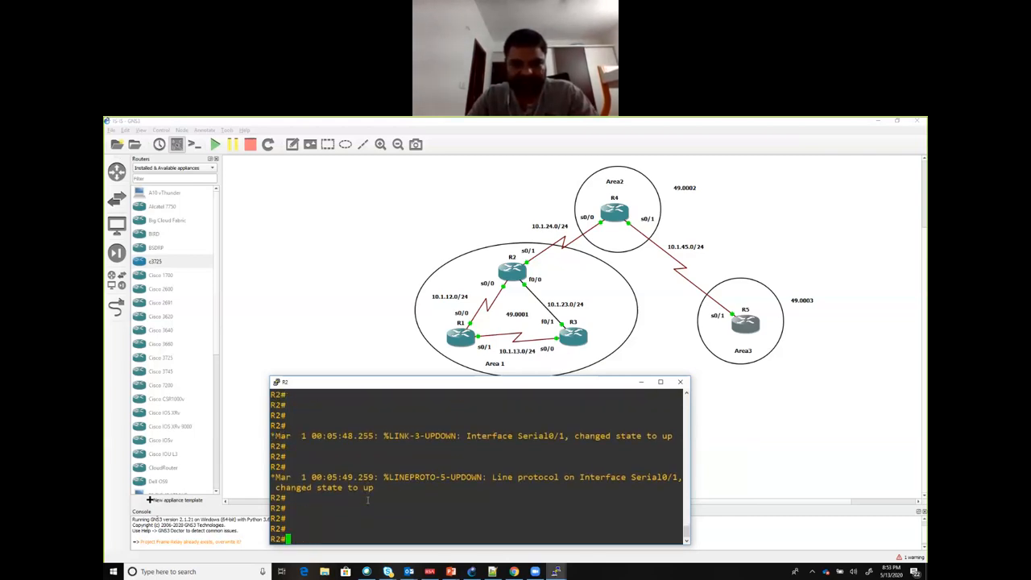
{"action": "key", "text": "Return"}
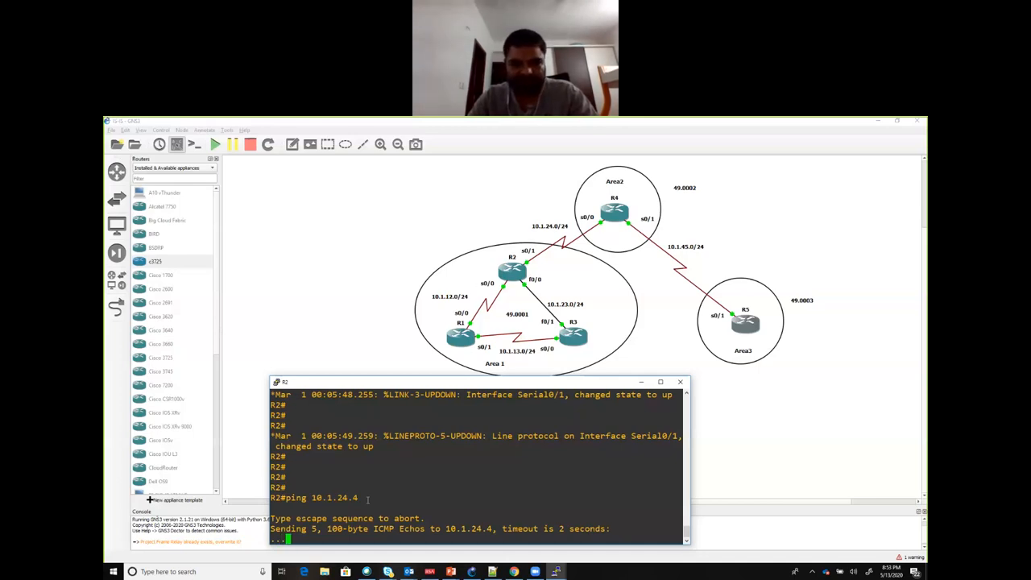
Step: Ping R4 at 10.1.24.4 once more from R2 to recheck the link, and minimise R2's console
{"action": "key", "text": "Up"}
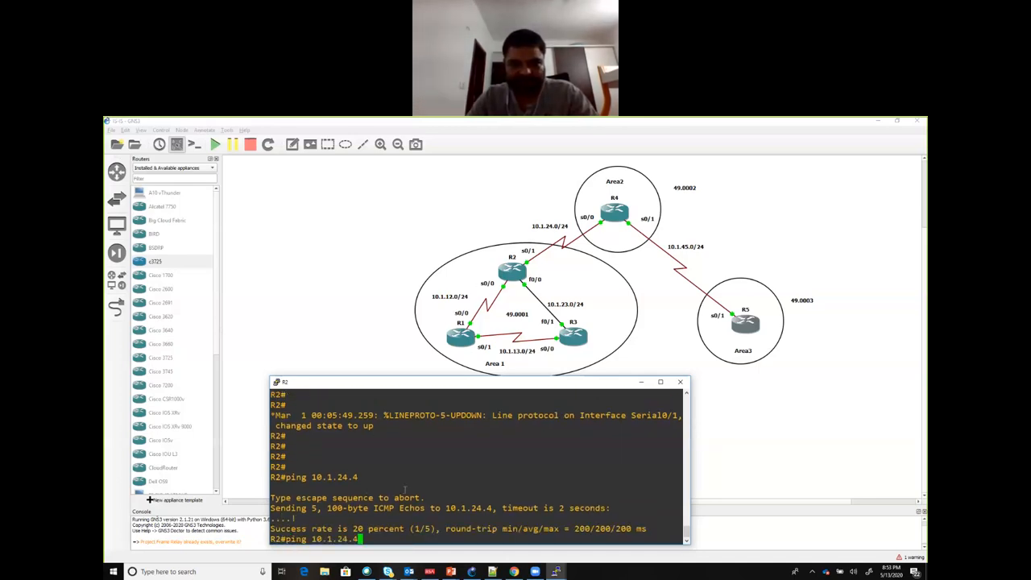
{"action": "key", "text": "Return"}
{"action": "key", "text": "Return"}
{"action": "key", "text": "Return"}
{"action": "key", "text": "Return"}
{"action": "key", "text": "Return"}
{"action": "key", "text": "Return"}
{"action": "key", "text": "Return"}
{"action": "key", "text": "Return"}
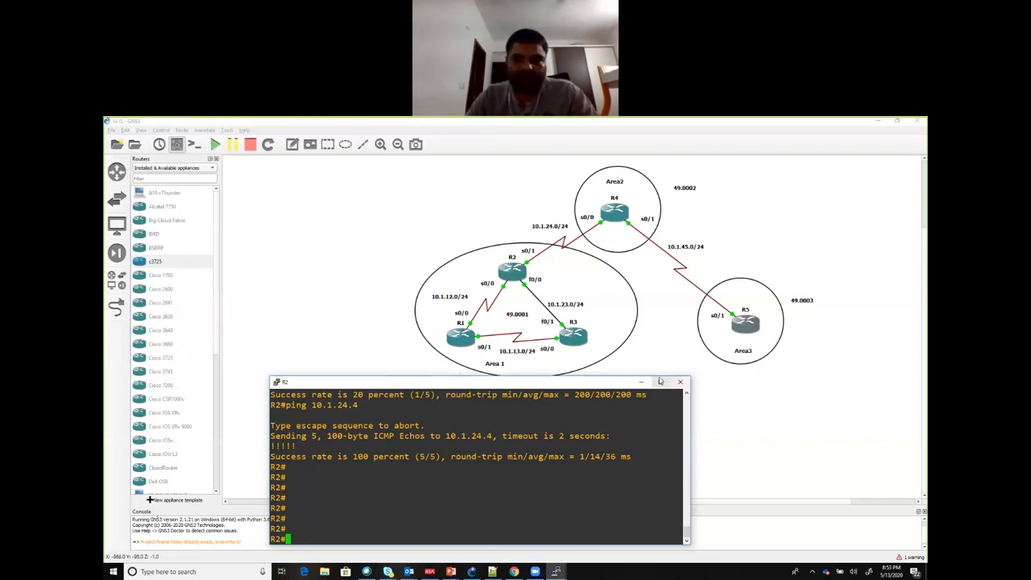
{"action": "left_click", "coordinate": [644, 381]}
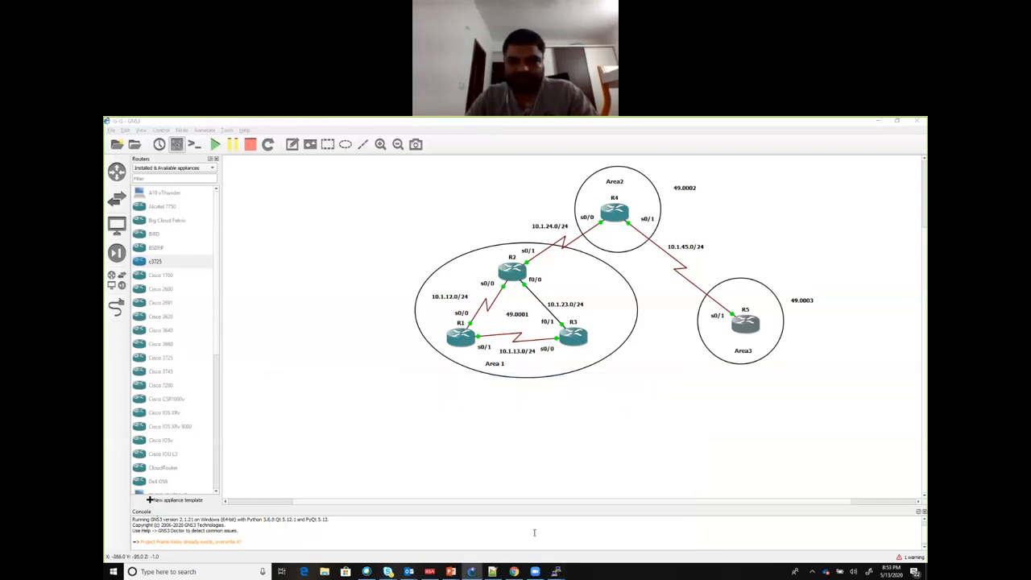
Step: Switch to R1's console and enter IS-IS router configuration mode with router isis
{"action": "mouse_move", "coordinate": [556, 571]}
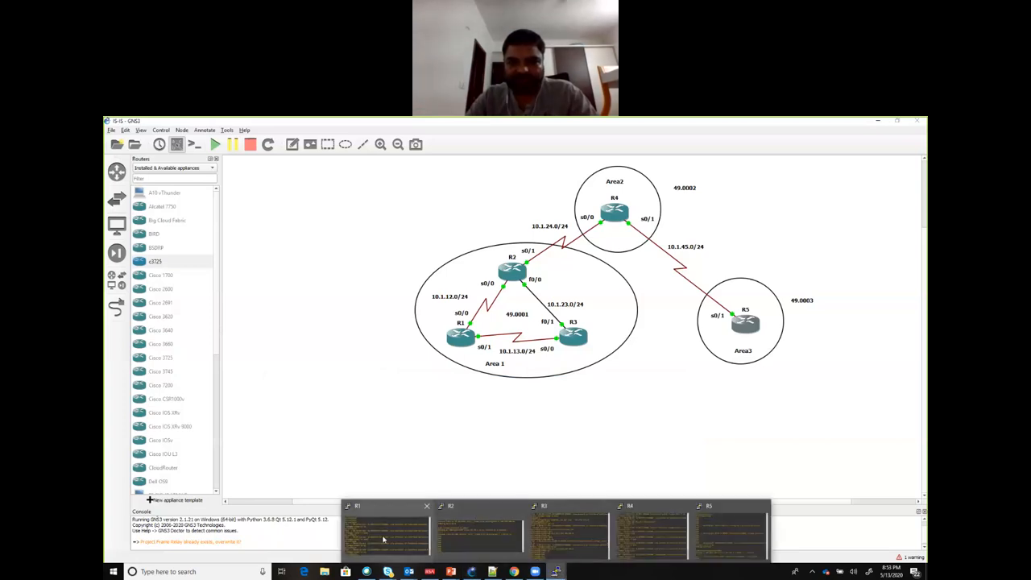
{"action": "left_click", "coordinate": [385, 535]}
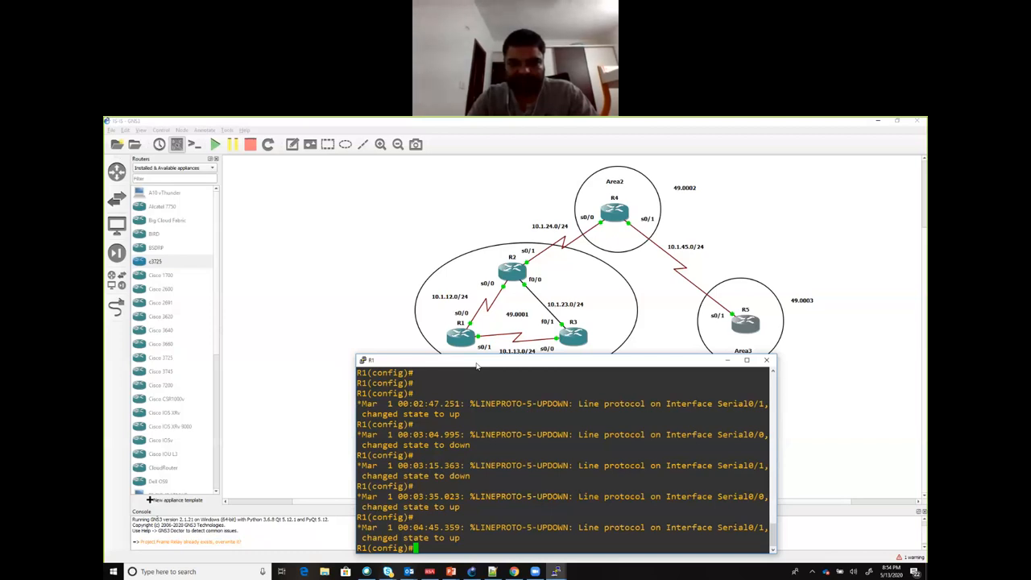
{"action": "type", "text": "router isis"}
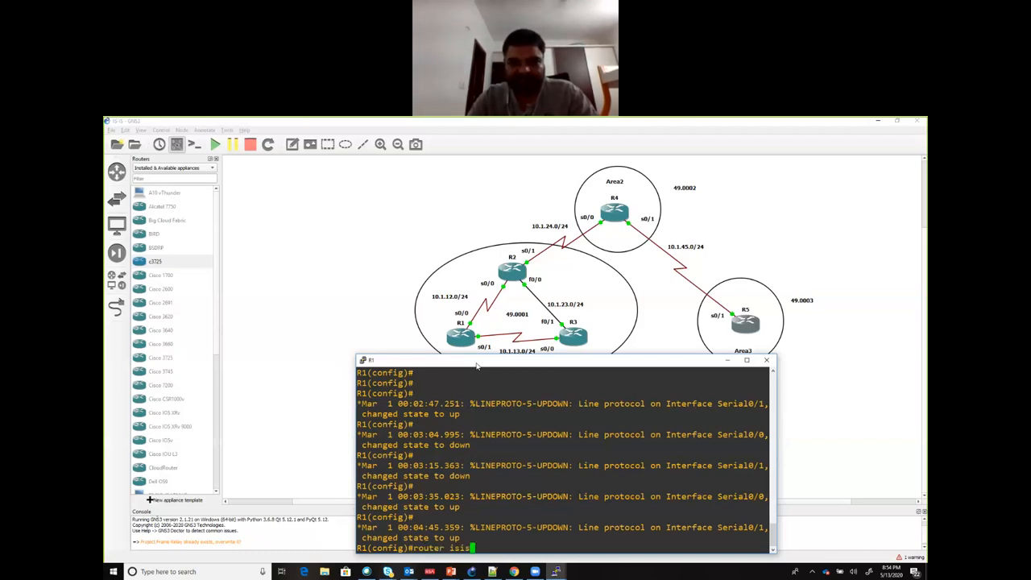
{"action": "key", "text": "Return"}
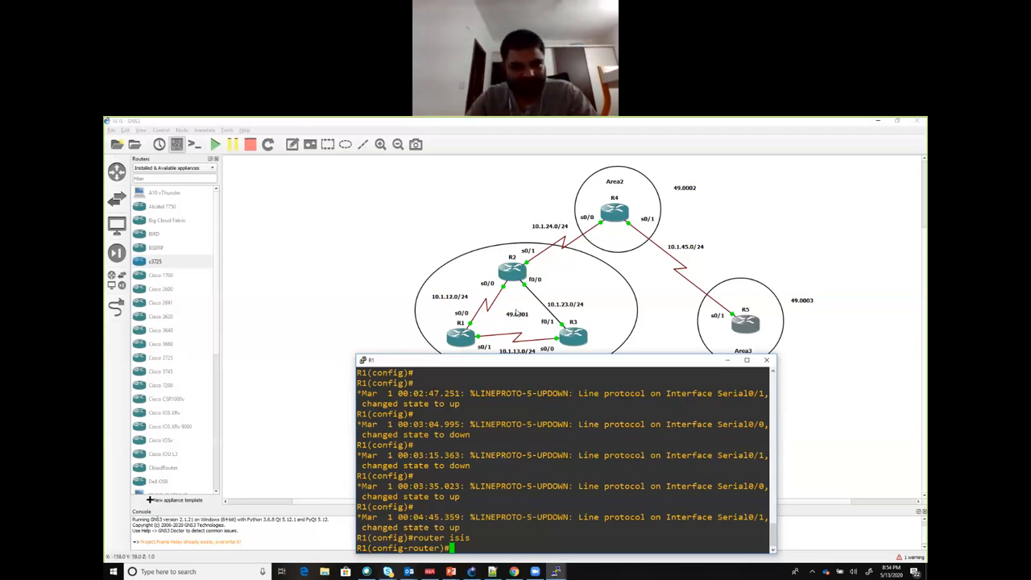
Step: Display the built-in help for the net command on R1 and check the expected network entity title format
{"action": "type", "text": "ne"}
{"action": "key", "text": "Tab"}
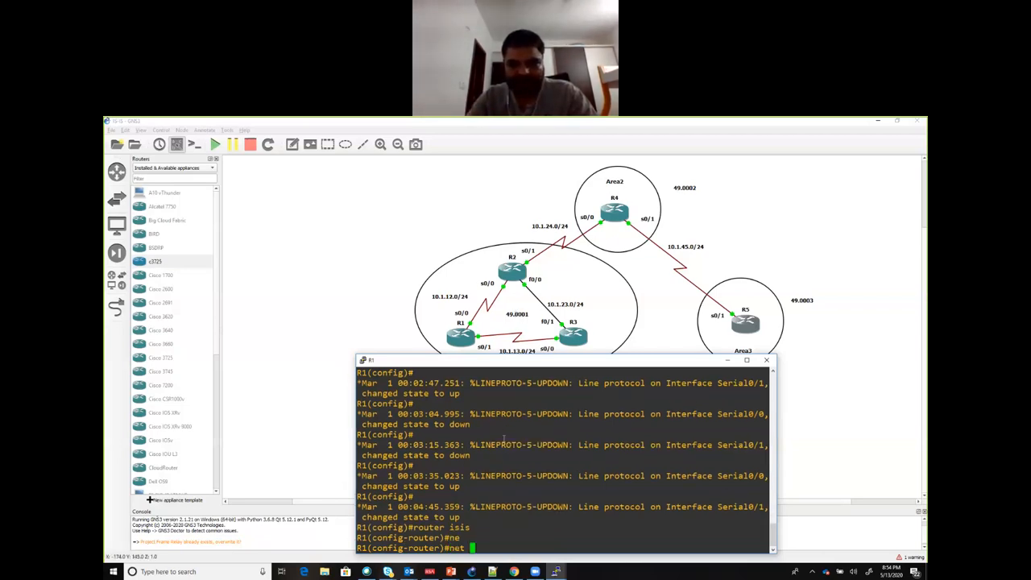
{"action": "type", "text": "?"}
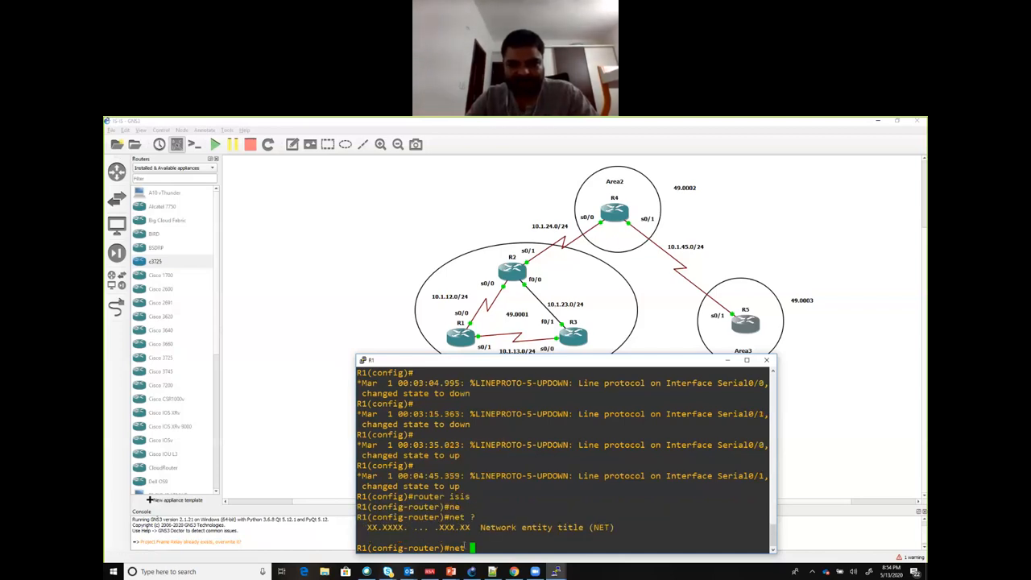
{"action": "left_click_drag", "start_coordinate": [482, 528], "coordinate": [611, 534]}
{"action": "left_click", "coordinate": [609, 535]}
Step: Set R1's IS-IS network entity title to 49.0001.1111.1111.1111.00, checking for further command options before submitting it
{"action": "type", "text": "49.0"}
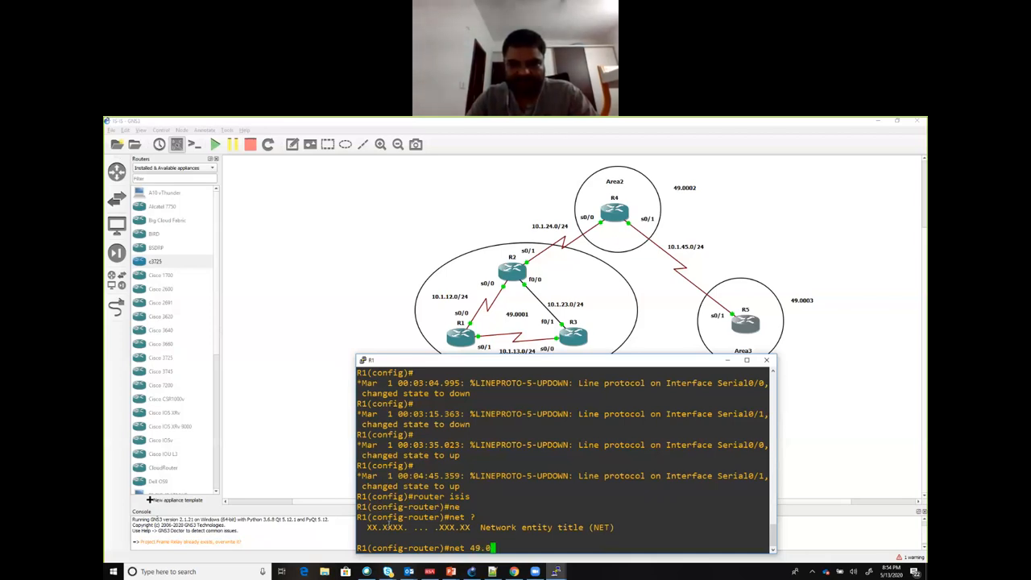
{"action": "type", "text": "001.111"}
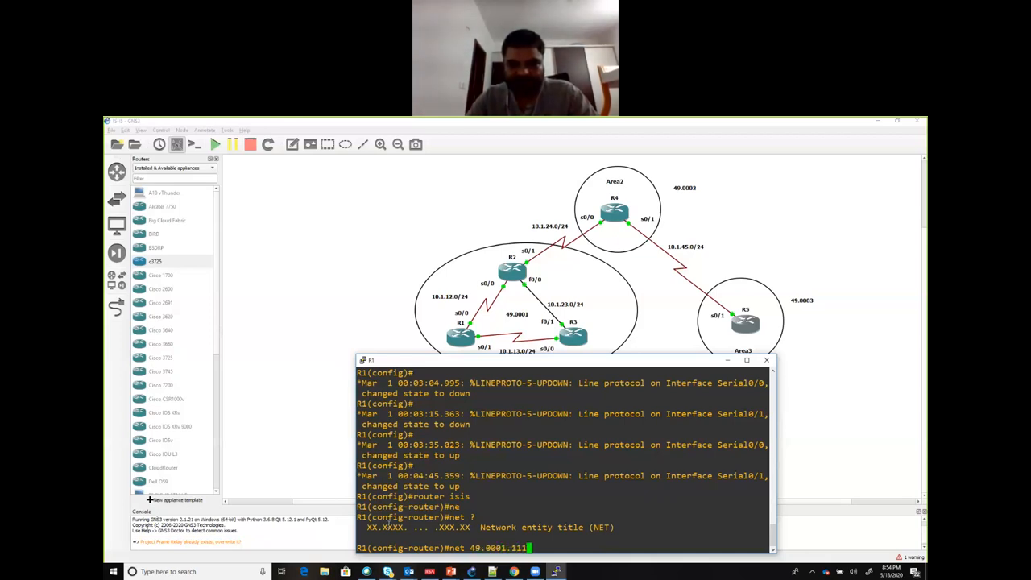
{"action": "type", "text": "1.1111.1111.1111"}
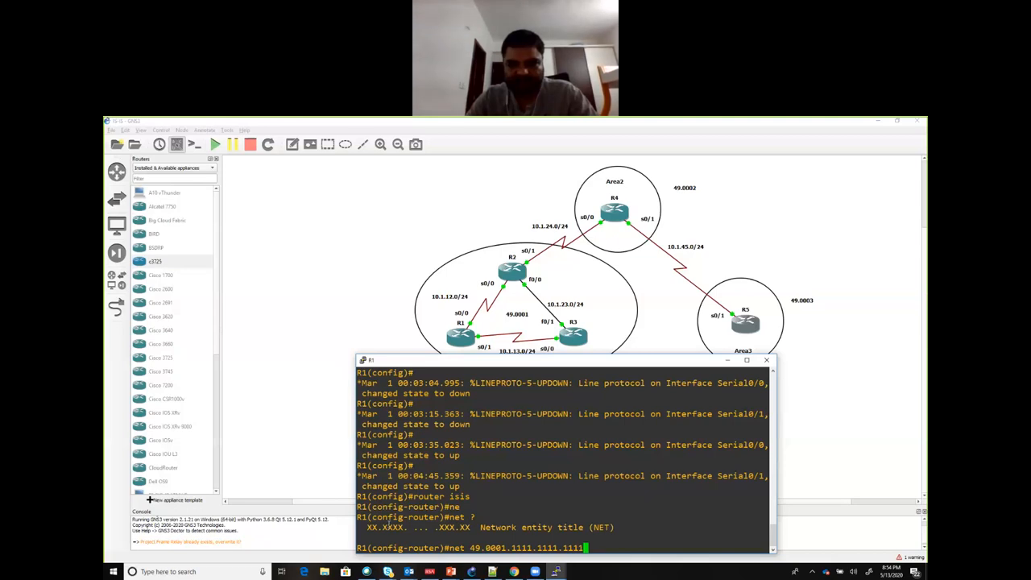
{"action": "type", "text": ".00"}
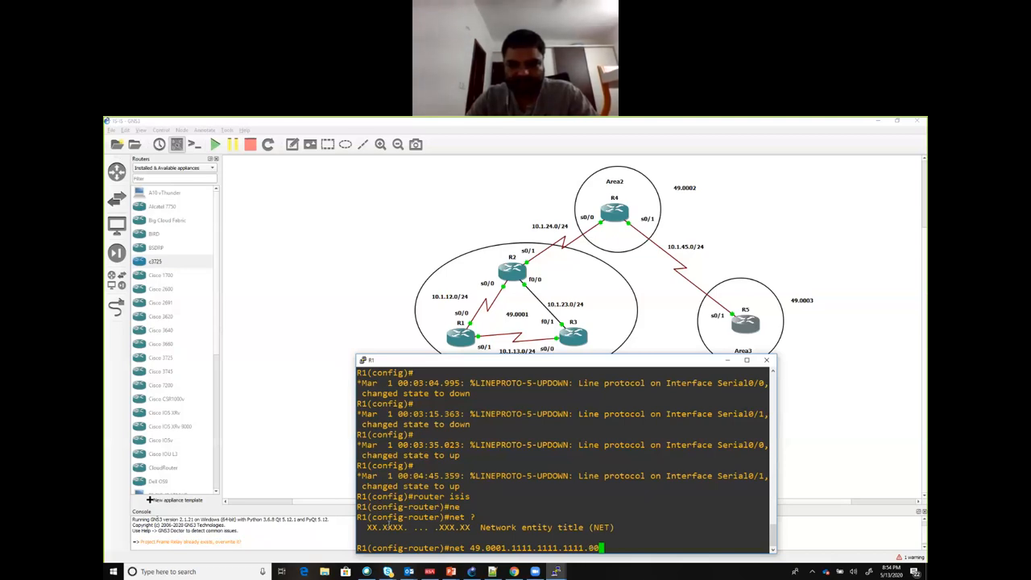
{"action": "type", "text": " ?"}
{"action": "key", "text": "Return"}
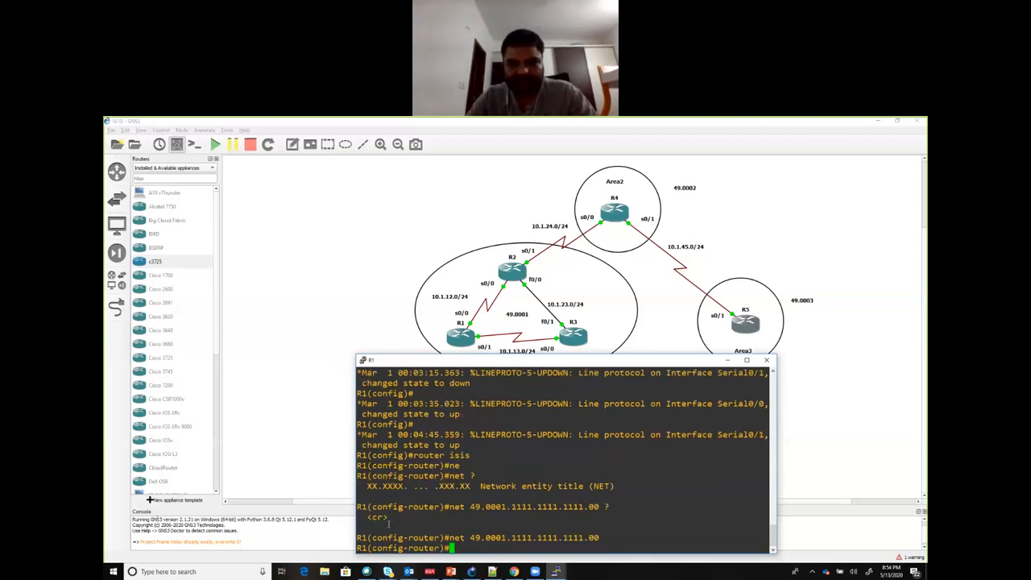
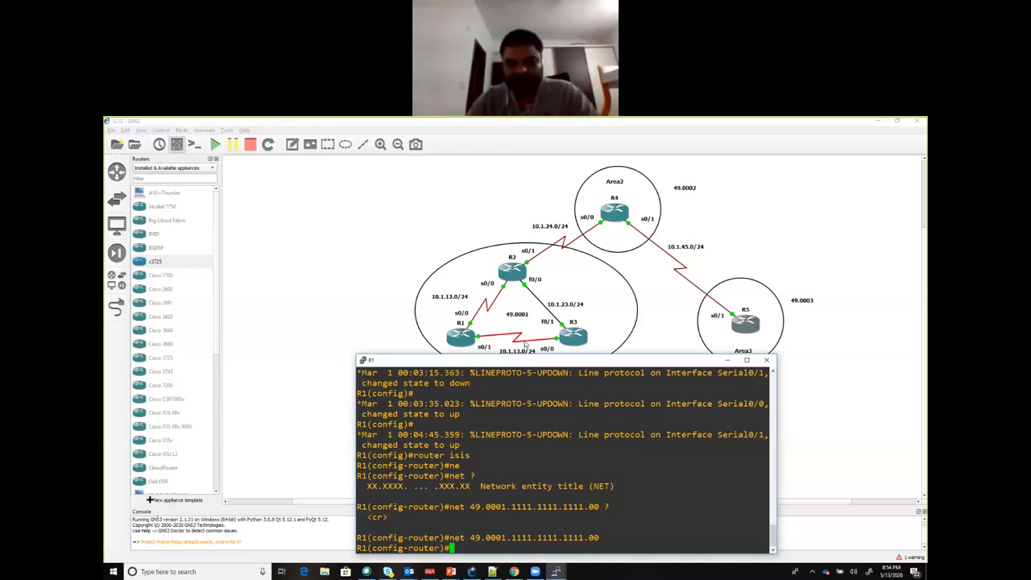
Step: Display the format help for R1's net command again, and clear the unfinished command from the prompt
{"action": "type", "text": "ne"}
{"action": "type", "text": "t"}
{"action": "key", "text": "Tab"}
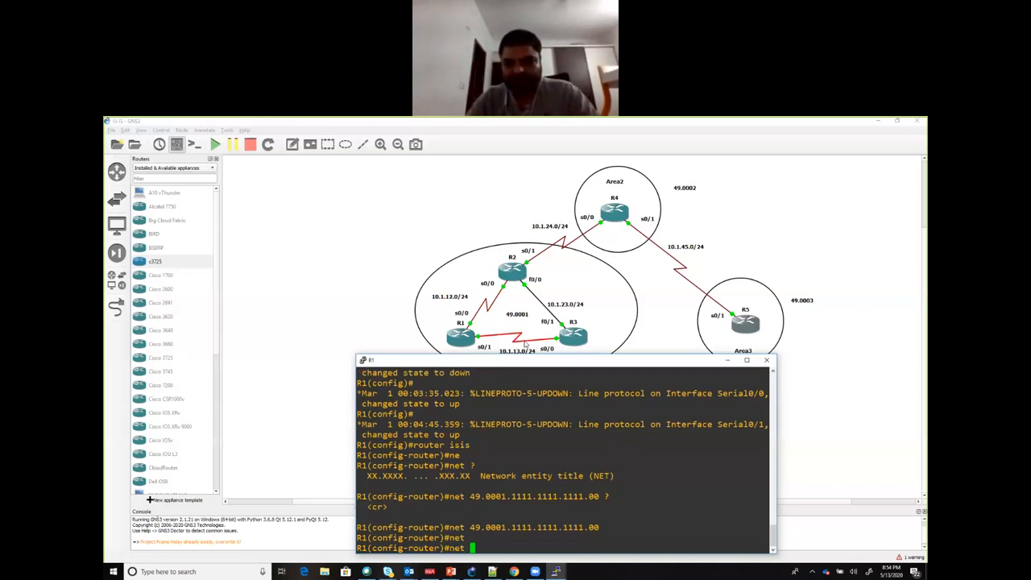
{"action": "type", "text": "?"}
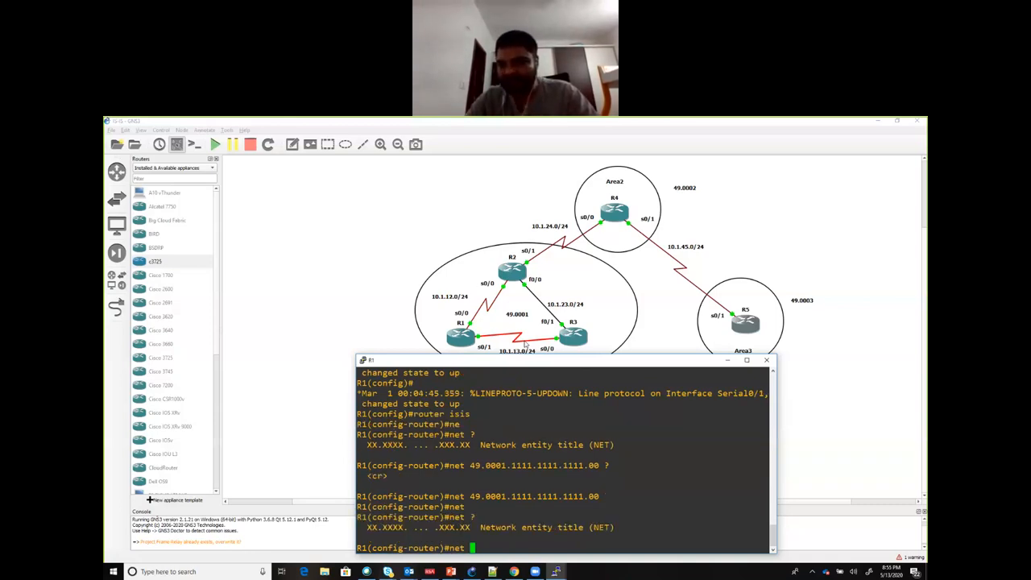
{"action": "key", "text": "BackSpace"}
{"action": "key", "text": "BackSpace"}
{"action": "key", "text": "BackSpace"}
{"action": "key", "text": "BackSpace"}
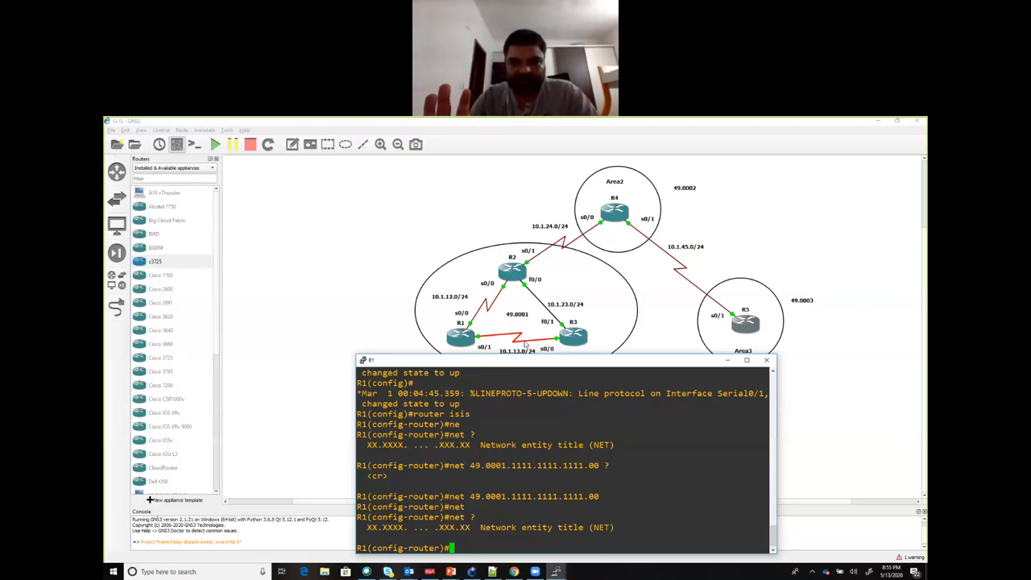
Step: Enable IS-IS on R1's s0/0 interface with ip router isis, checking the available router and process tag options before submitting it
{"action": "type", "text": "int s0/0"}
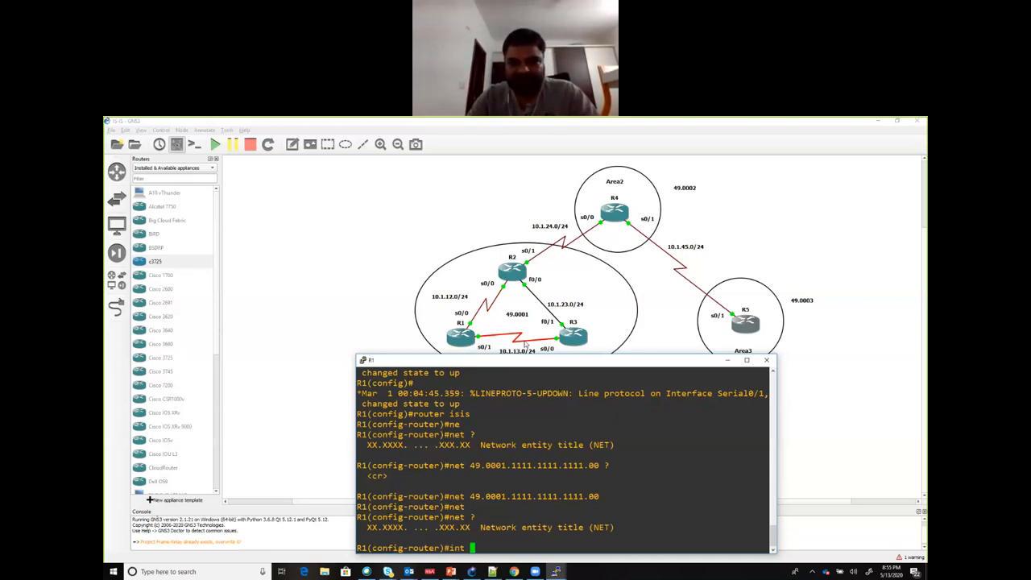
{"action": "key", "text": "Return"}
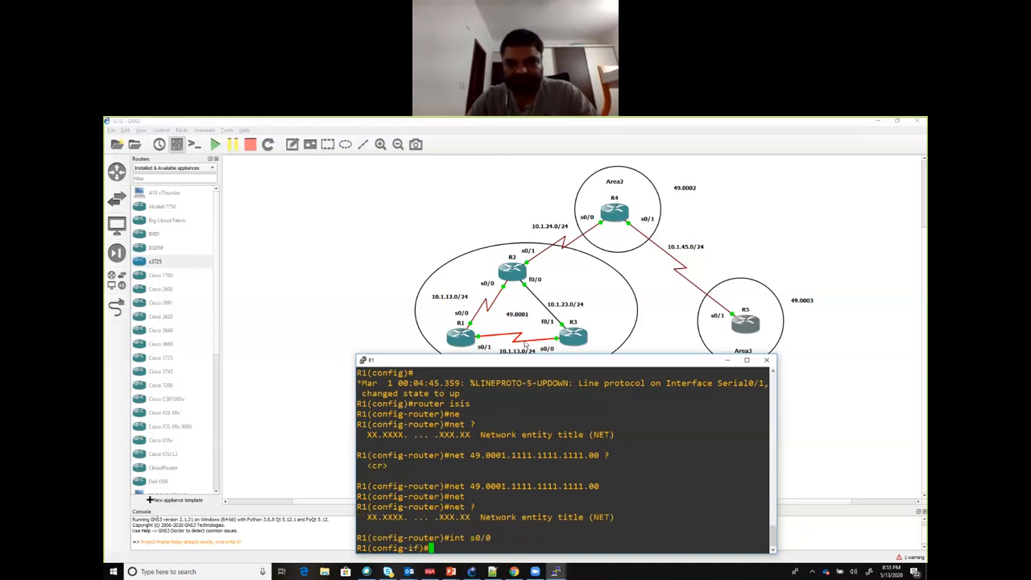
{"action": "type", "text": "ip rou"}
{"action": "key", "text": "Tab"}
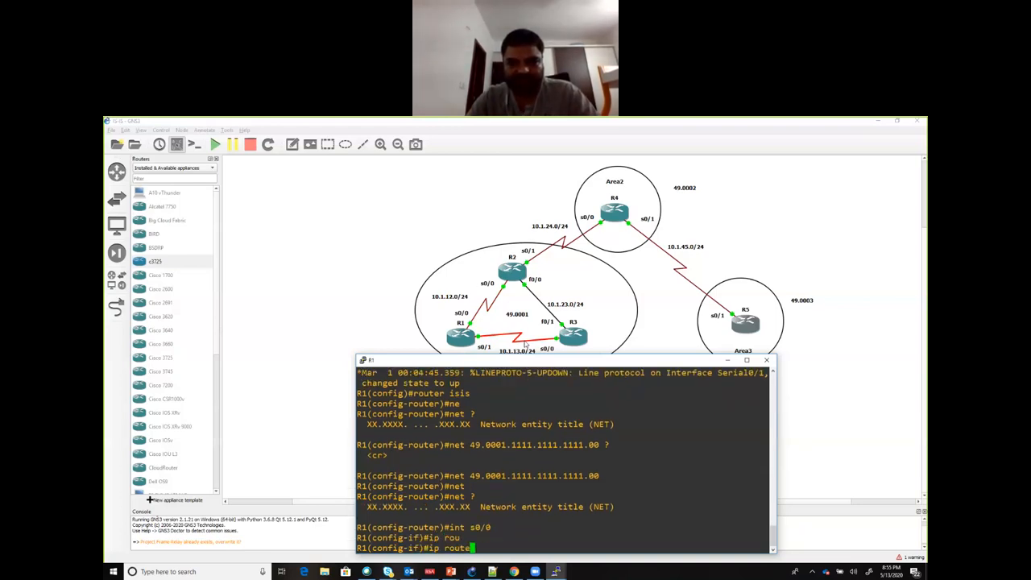
{"action": "type", "text": "te?r "}
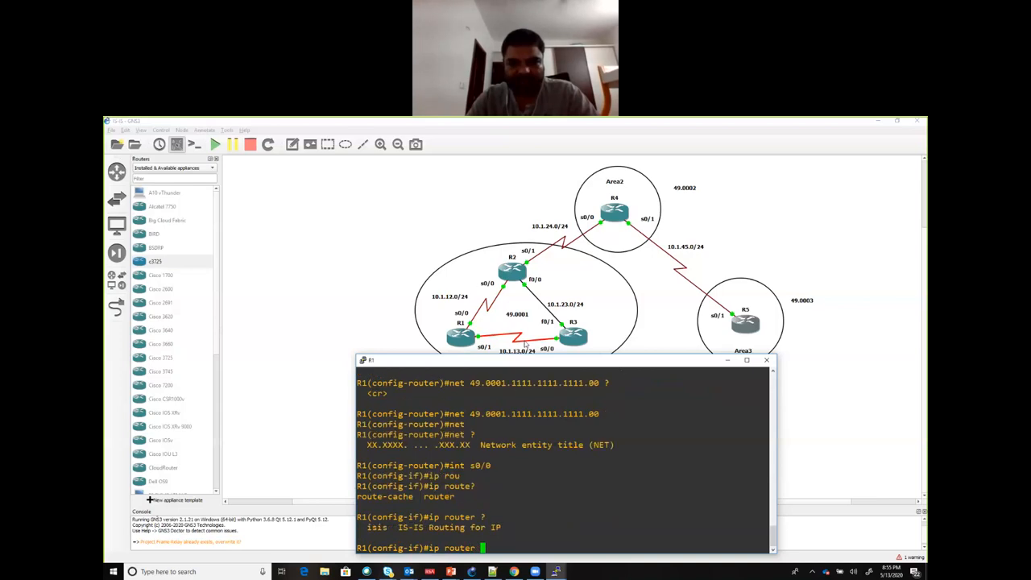
{"action": "type", "text": "?isis ?"}
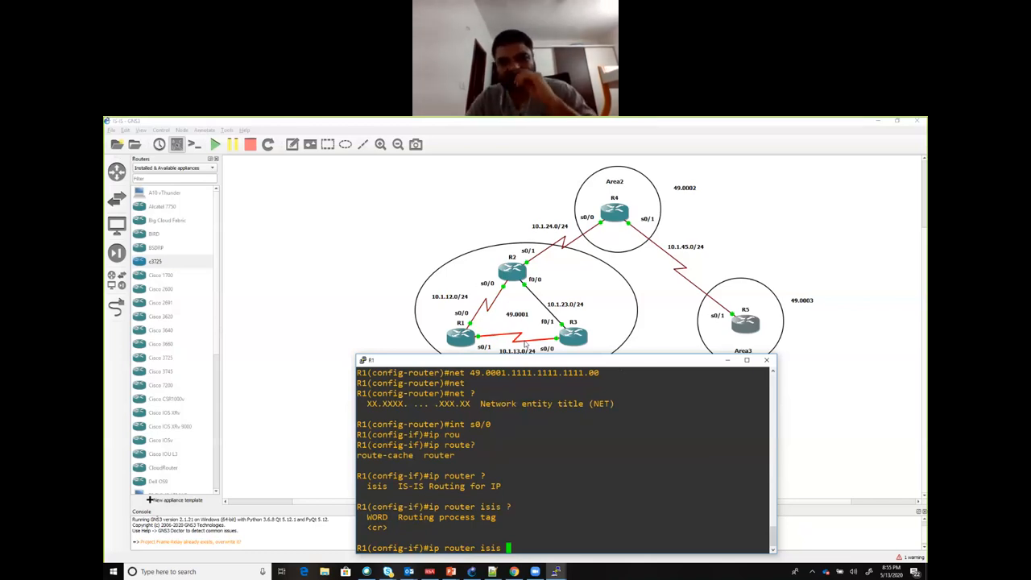
{"action": "key", "text": "Return"}
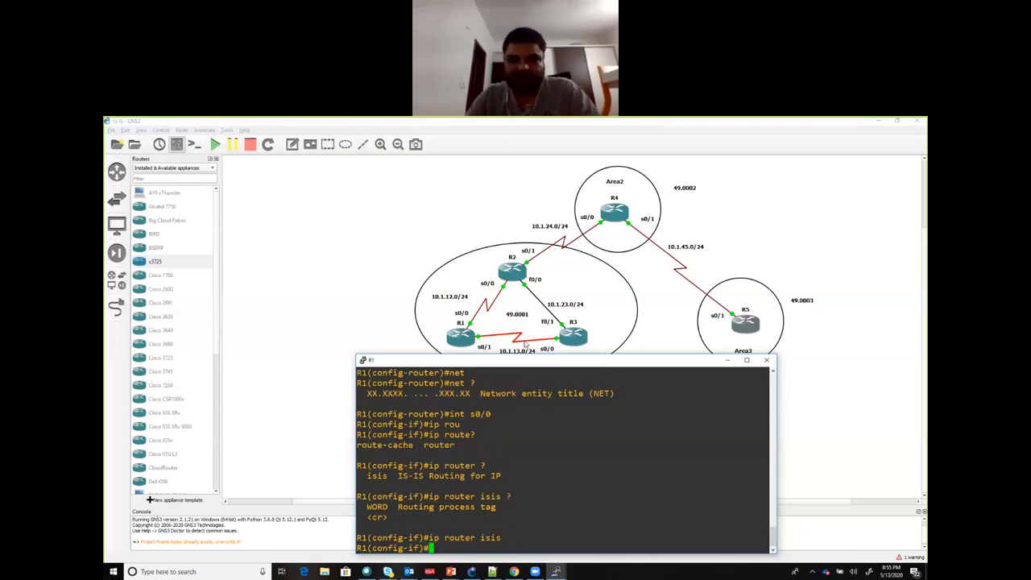
Step: Enable IS-IS routing on R1's s0/1 interface with ip router isis
{"action": "type", "text": "int s0/1"}
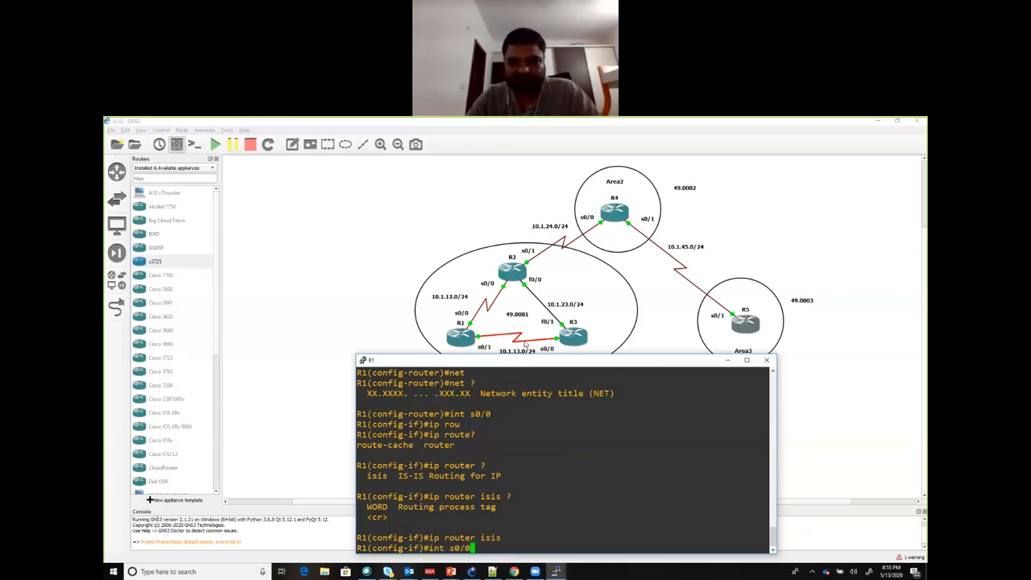
{"action": "key", "text": "Return"}
{"action": "type", "text": "ip router isis"}
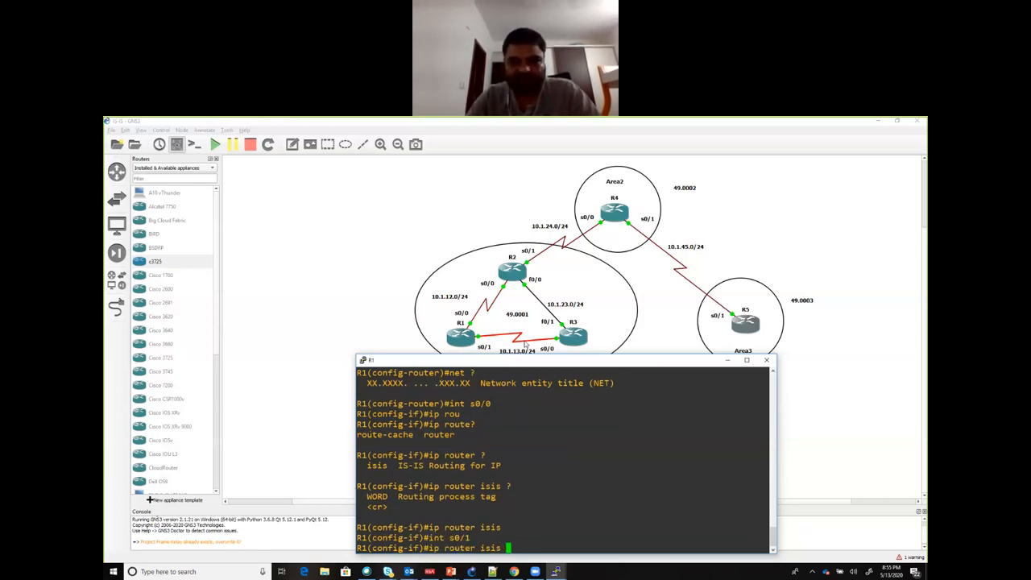
{"action": "key", "text": "Return"}
Step: Enter R1's loopback interface lo 0, correcting the mistyped interface name, and enable IS-IS on it with ip router isis
{"action": "type", "text": "int l o 0"}
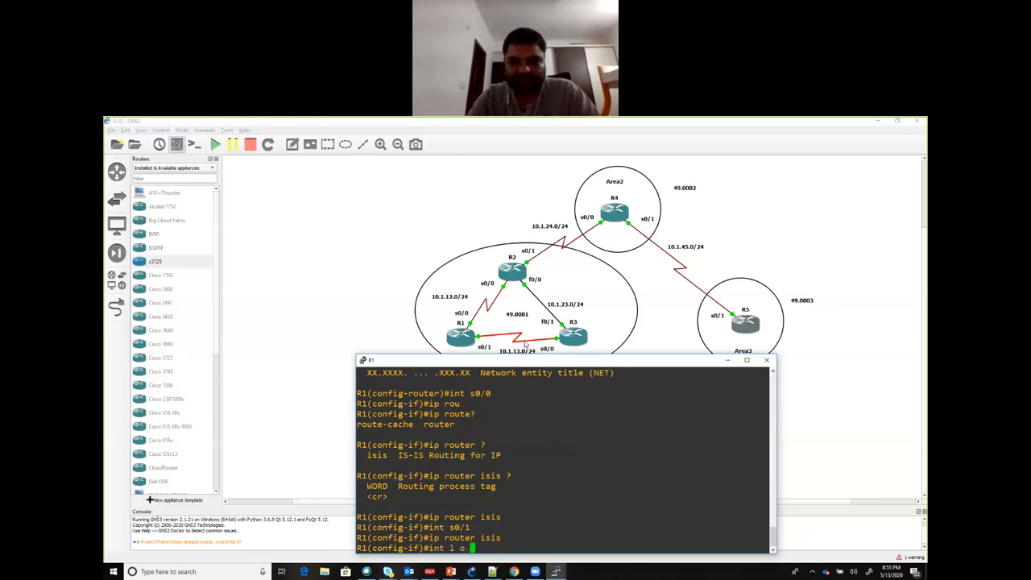
{"action": "key", "text": "Return"}
{"action": "key", "text": "Up"}
{"action": "key", "text": "Left"}
{"action": "key", "text": "Left"}
{"action": "key", "text": "Left"}
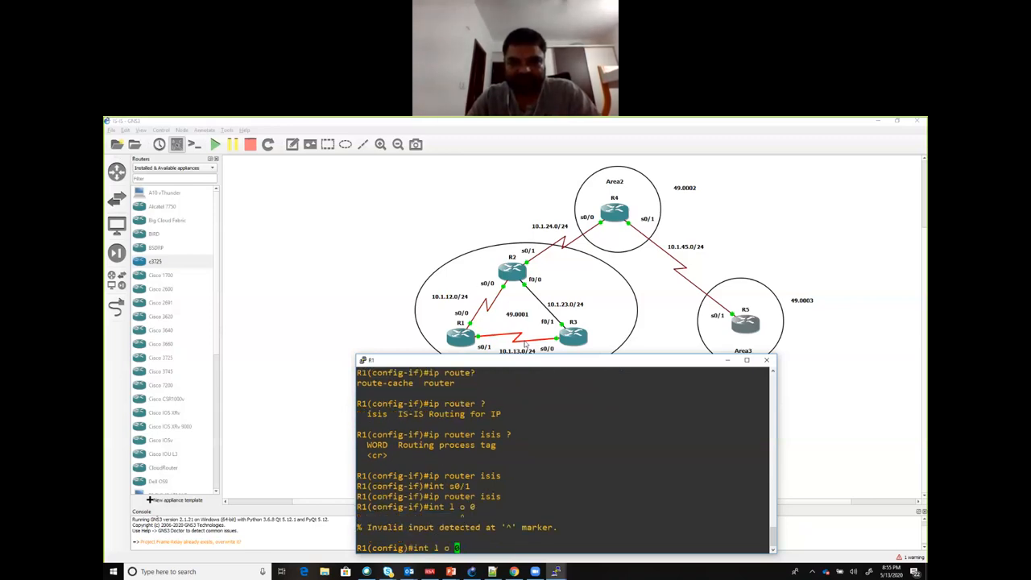
{"action": "key", "text": "BackSpace"}
{"action": "key", "text": "Return"}
{"action": "key", "text": "Up"}
{"action": "key", "text": "Up"}
{"action": "key", "text": "Up"}
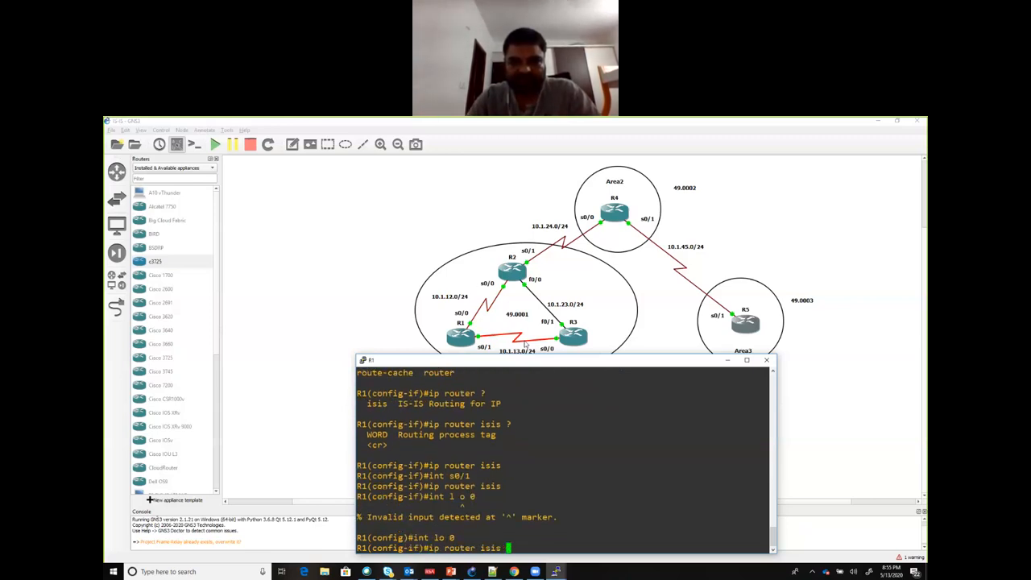
{"action": "key", "text": "Return"}
{"action": "key", "text": "Return"}
{"action": "key", "text": "Return"}
{"action": "key", "text": "Return"}
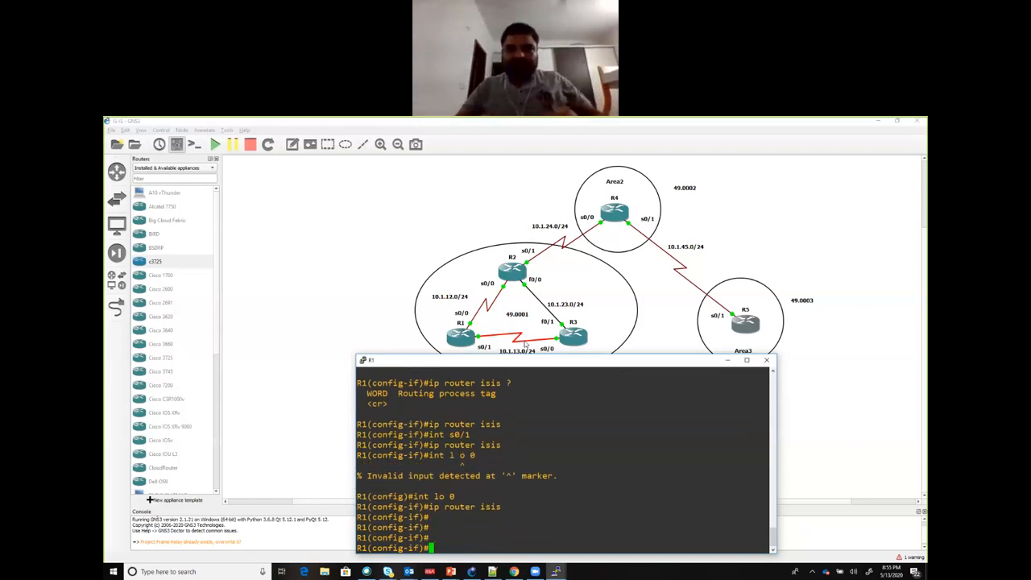
Step: Minimise R1's console, switch to R2's console and enter global configuration mode with conf t
{"action": "left_click", "coordinate": [726, 360]}
{"action": "left_click", "coordinate": [558, 573]}
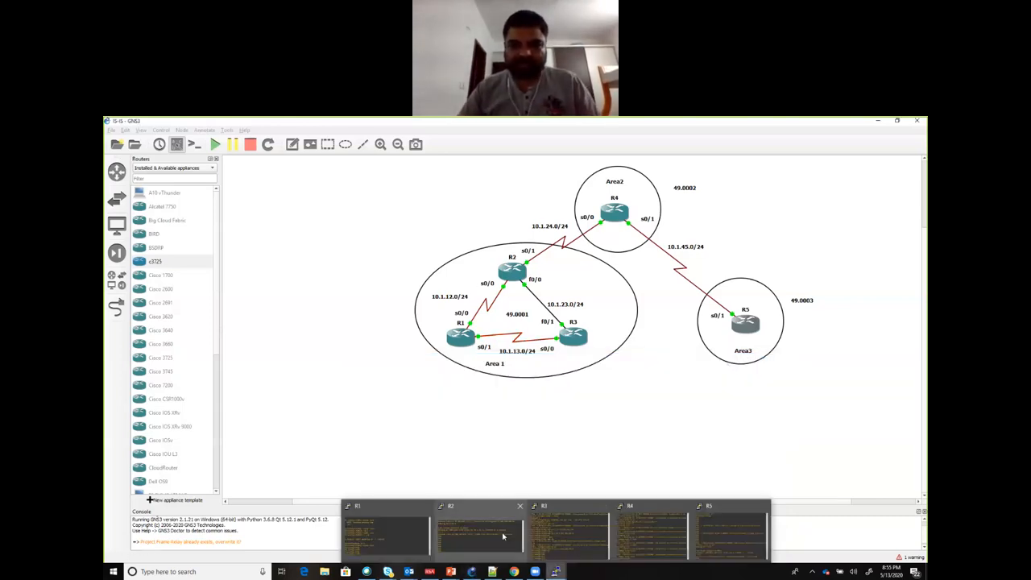
{"action": "left_click", "coordinate": [504, 537]}
{"action": "key", "text": "Return"}
{"action": "key", "text": "Return"}
{"action": "key", "text": "Return"}
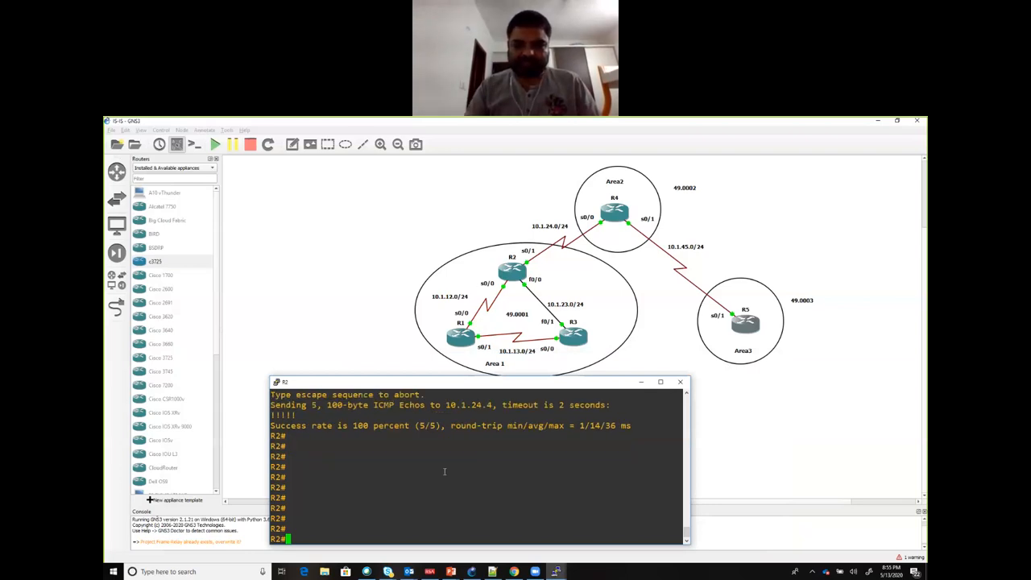
{"action": "type", "text": "conf t"}
{"action": "key", "text": "Return"}
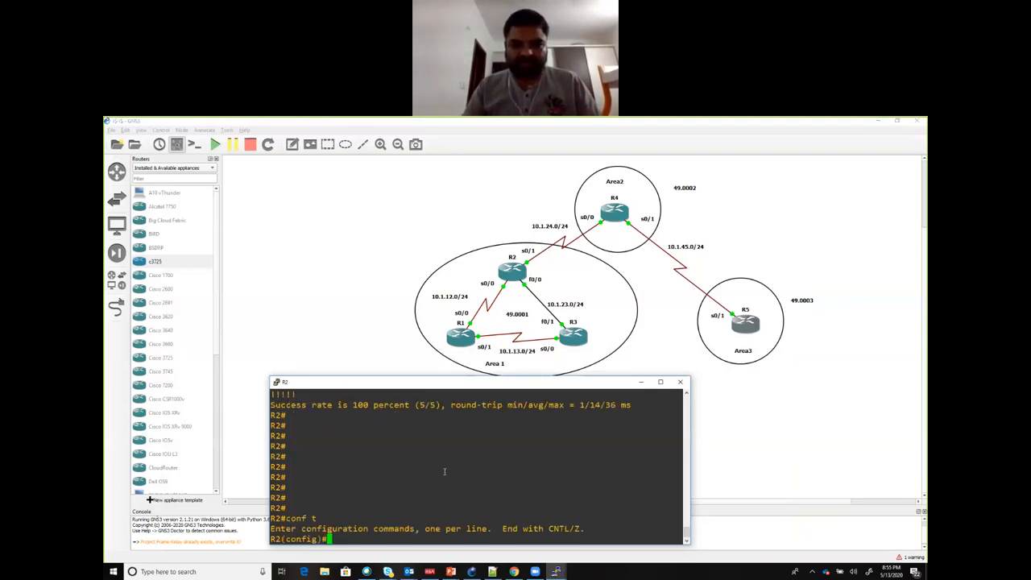
Step: Enter IS-IS router configuration mode on R2 with router isis, reviewing the optional area tag help before submitting it without a tag
{"action": "type", "text": "in"}
{"action": "key", "text": "BackSpace"}
{"action": "key", "text": "BackSpace"}
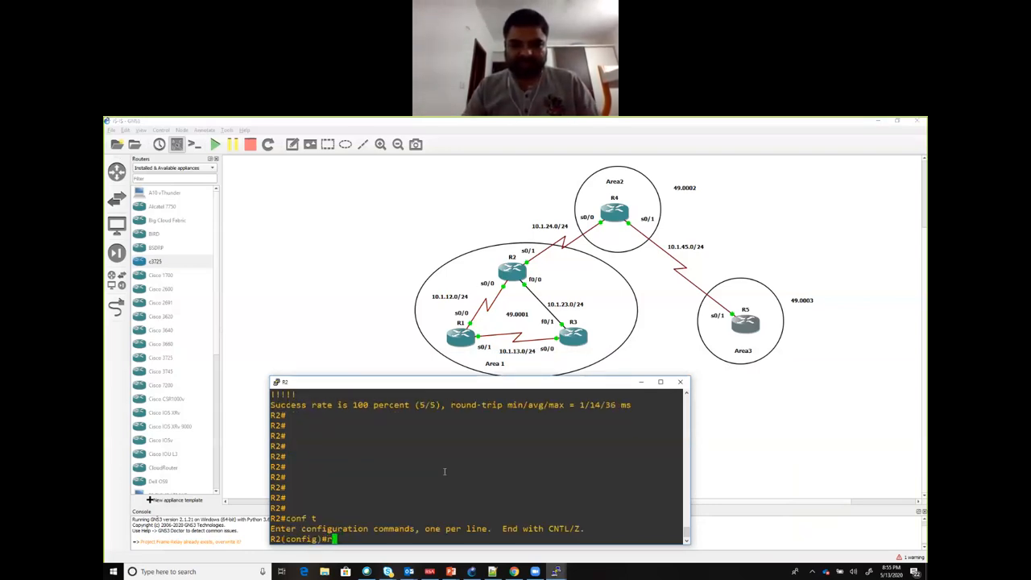
{"action": "type", "text": "router isis ?"}
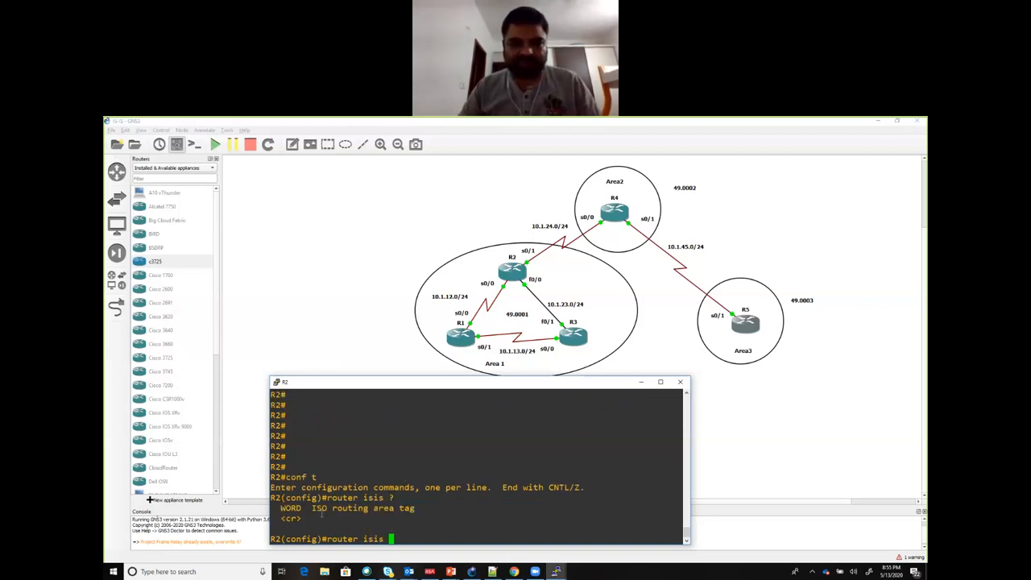
{"action": "left_click_drag", "start_coordinate": [422, 506], "coordinate": [276, 508]}
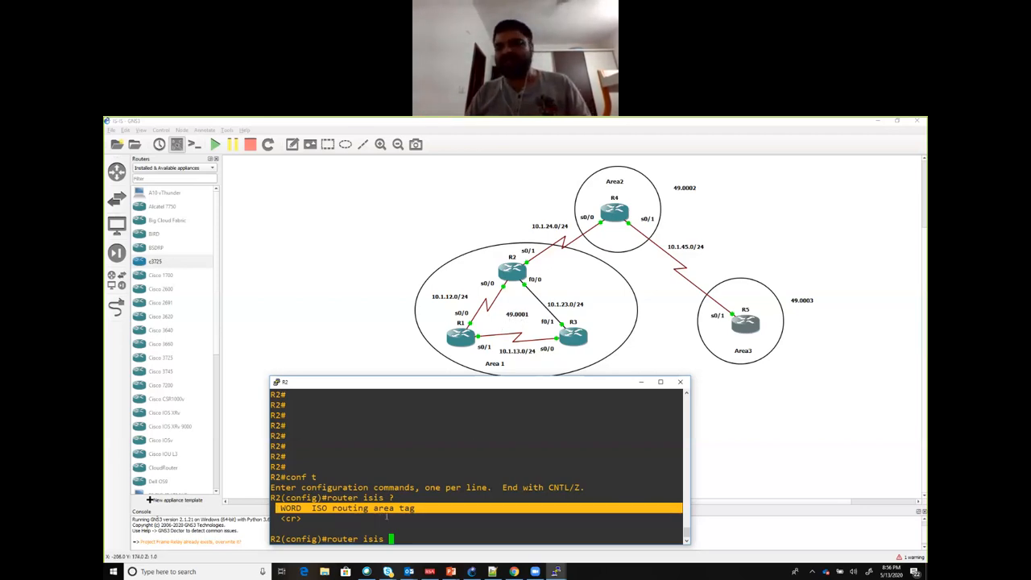
{"action": "key", "text": "Return"}
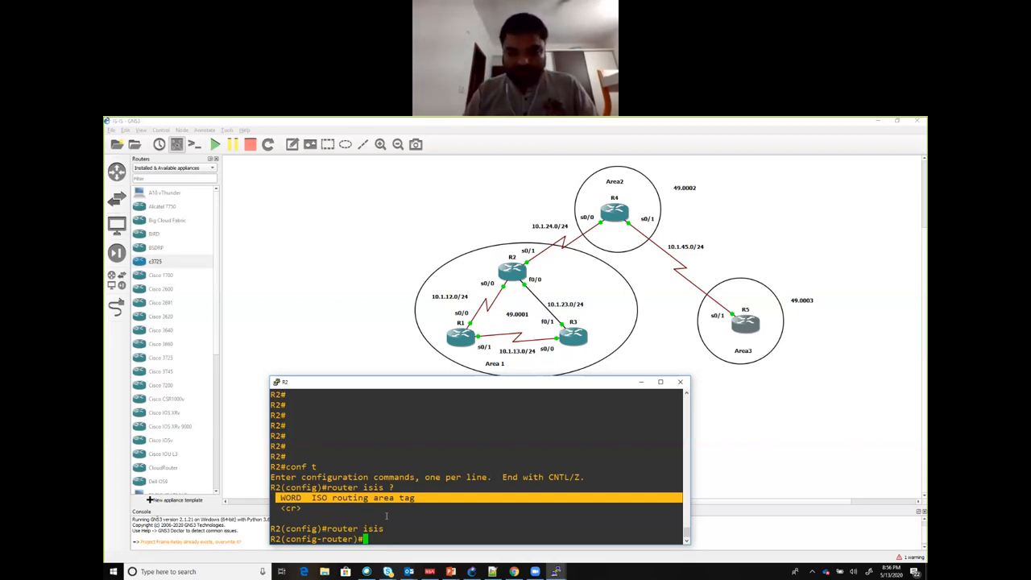
Step: Set R2's IS-IS network entity title to 49.0001.2222.2222.2222.00
{"action": "type", "text": "net "}
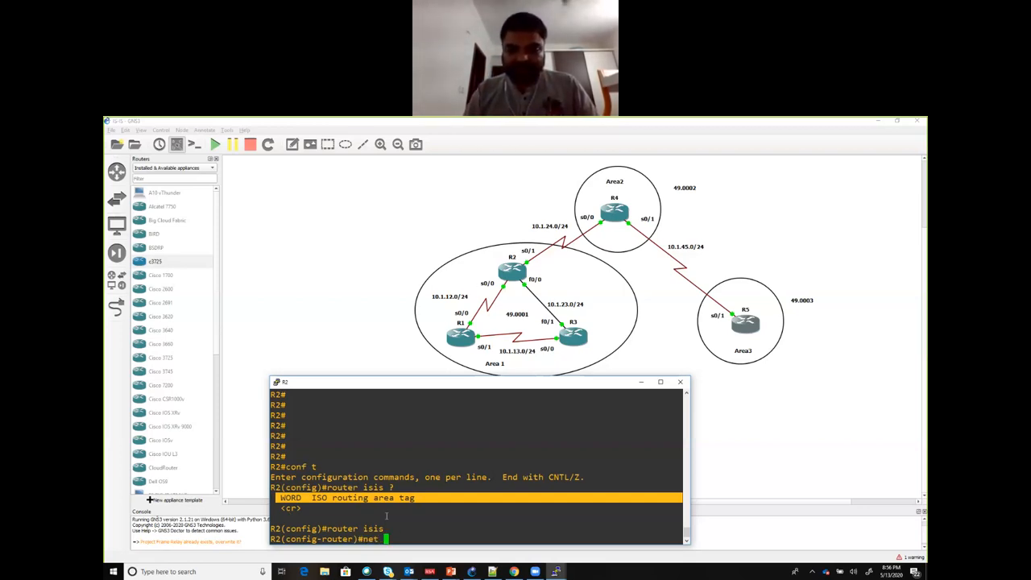
{"action": "type", "text": "49.000"}
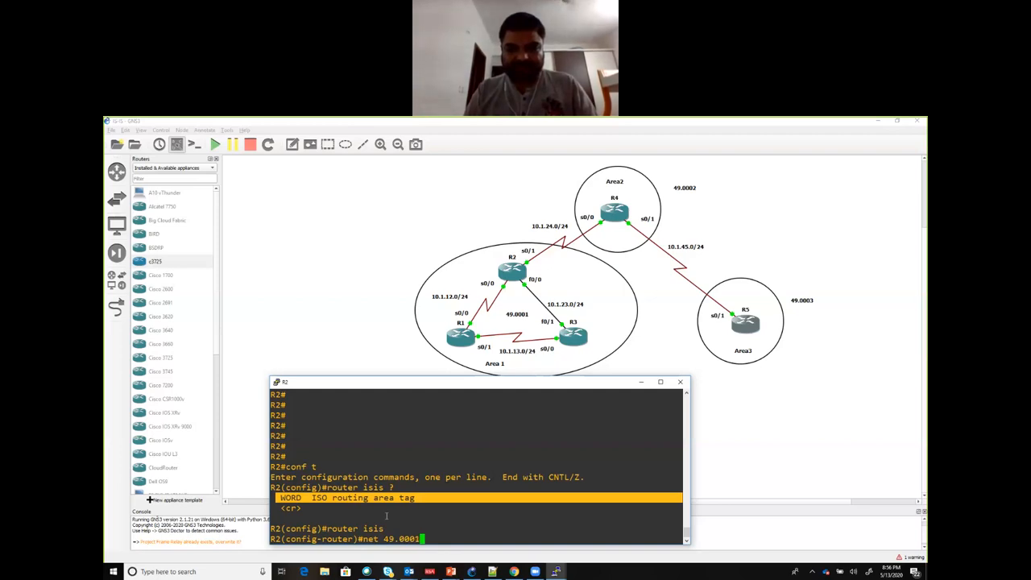
{"action": "type", "text": "1.2222.2"}
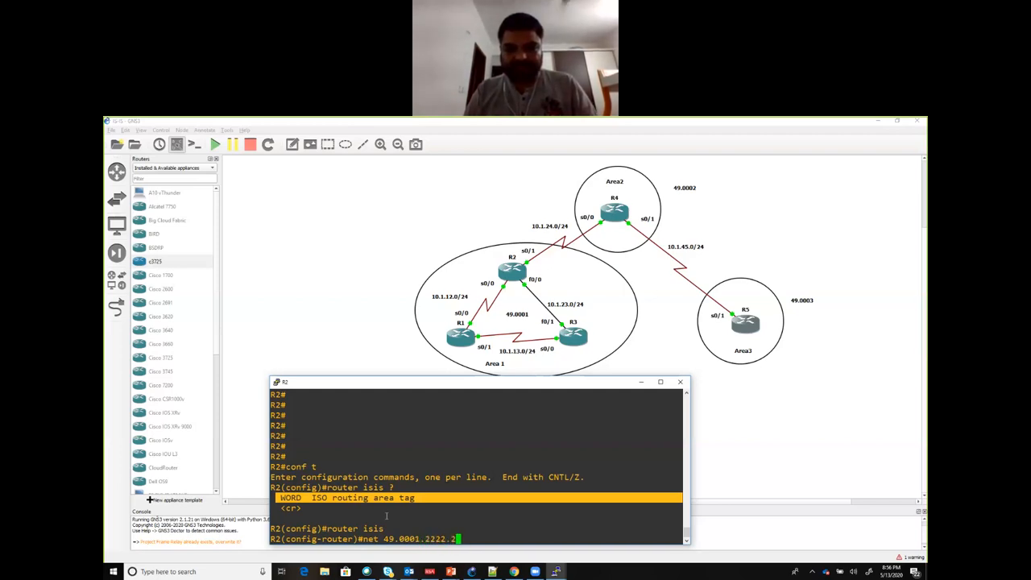
{"action": "type", "text": "222.2222.00"}
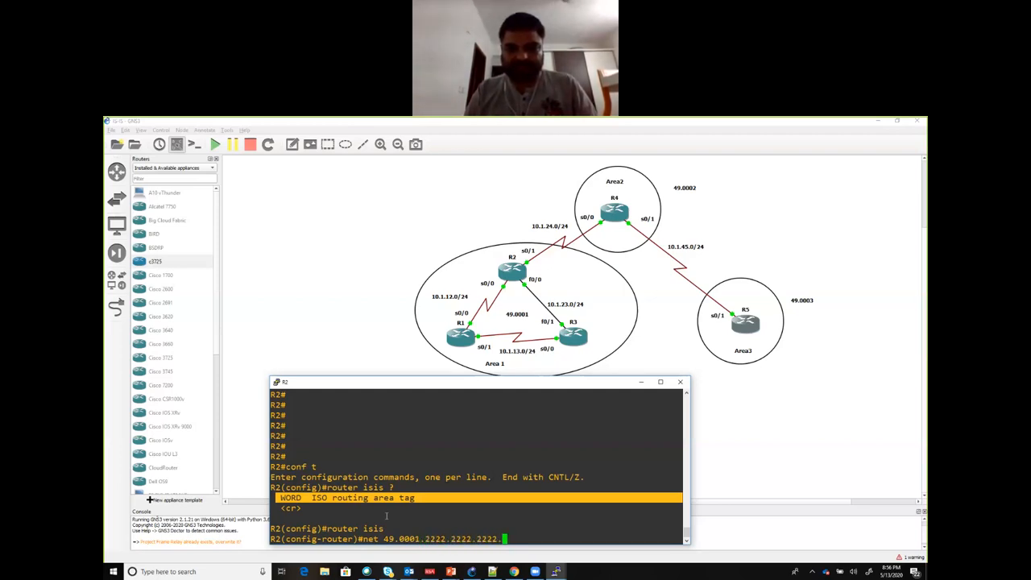
{"action": "key", "text": "Return"}
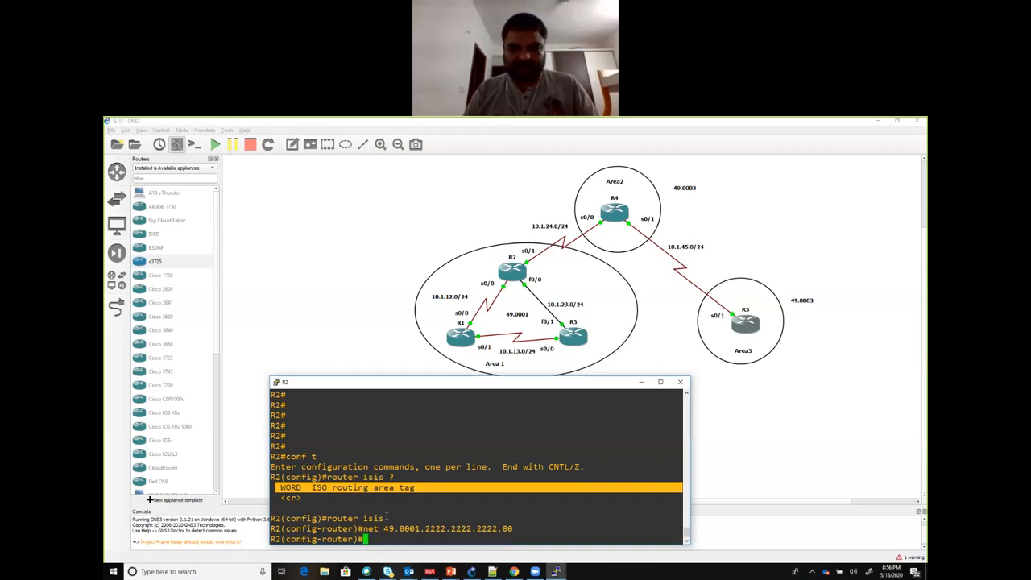
Step: Enable IS-IS routing on R2's s0/0 interface with ip router isis
{"action": "type", "text": "int "}
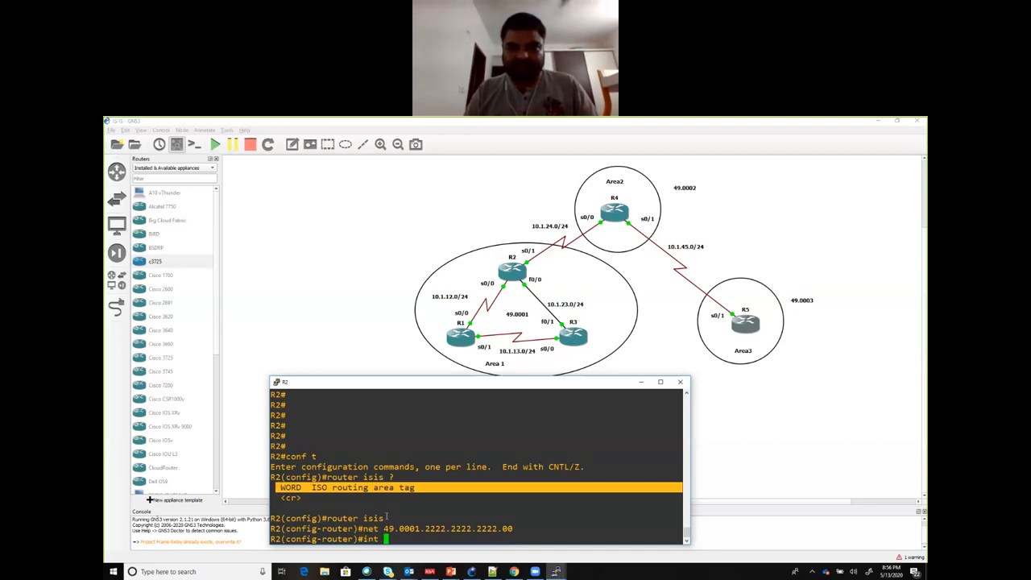
{"action": "type", "text": "s0/0"}
{"action": "key", "text": "Return"}
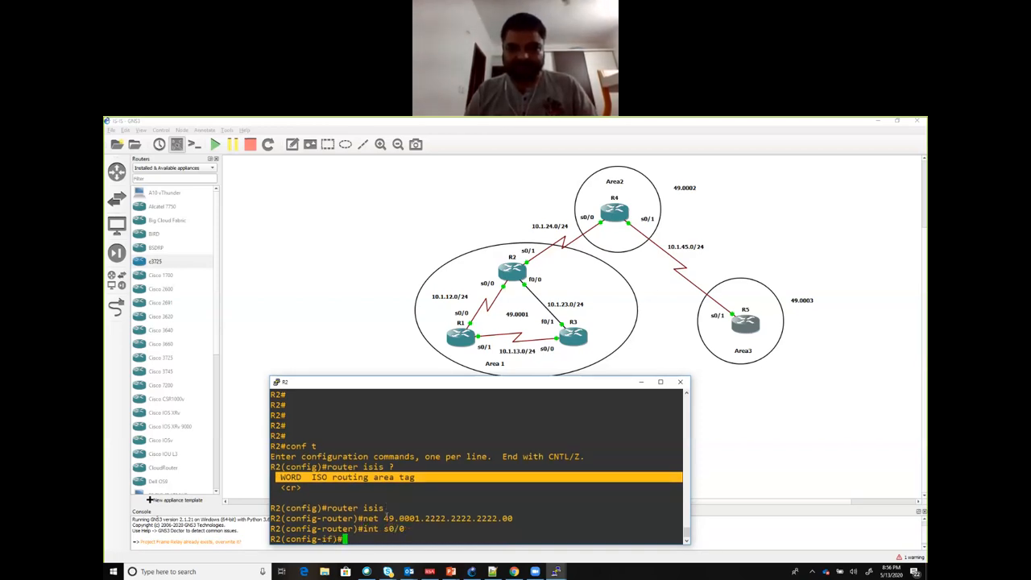
{"action": "type", "text": "ip "}
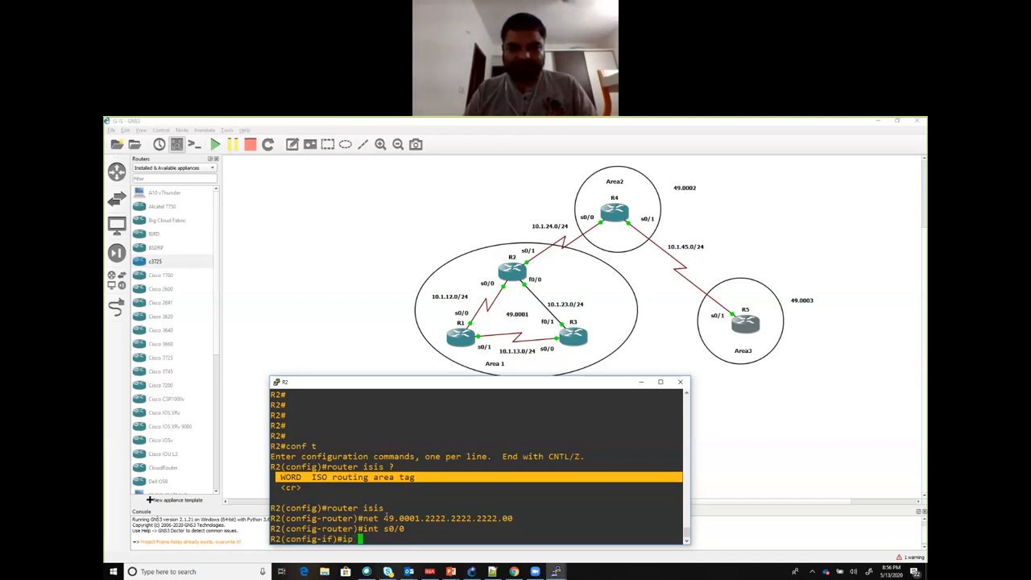
{"action": "type", "text": "router isis"}
{"action": "key", "text": "Return"}
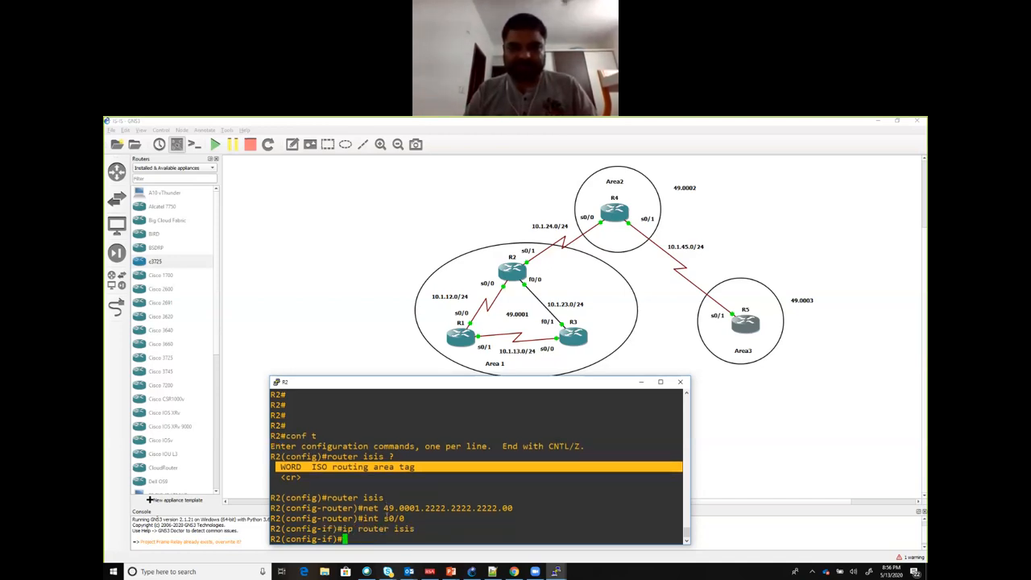
Step: Enable IS-IS routing on R2's s0/1 interface with ip router isis
{"action": "type", "text": "int s0/1"}
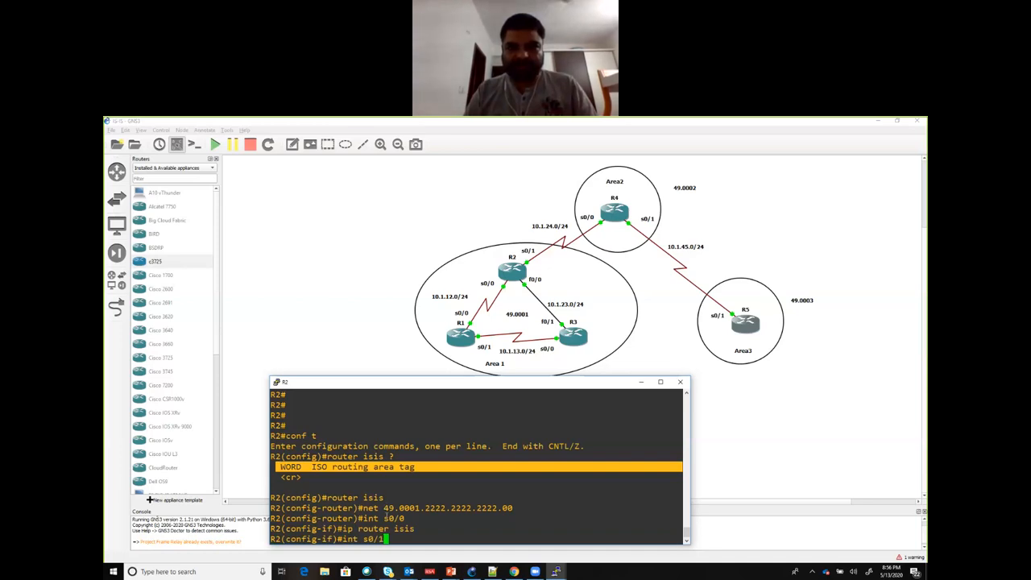
{"action": "key", "text": "Return"}
{"action": "key", "text": "Up"}
{"action": "key", "text": "Up"}
{"action": "key", "text": "Return"}
Step: Enable IS-IS routing on R2's f0/0 interface with ip router isis
{"action": "key", "text": "Up"}
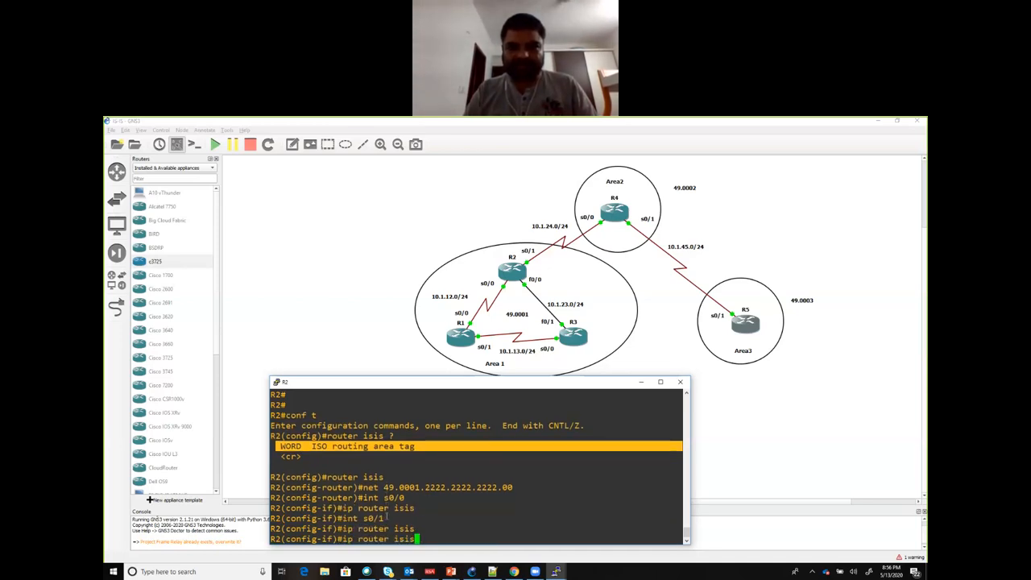
{"action": "key", "text": "Up"}
{"action": "key", "text": "BackSpace"}
{"action": "key", "text": "BackSpace"}
{"action": "key", "text": "BackSpace"}
{"action": "key", "text": "BackSpace"}
{"action": "type", "text": "f"}
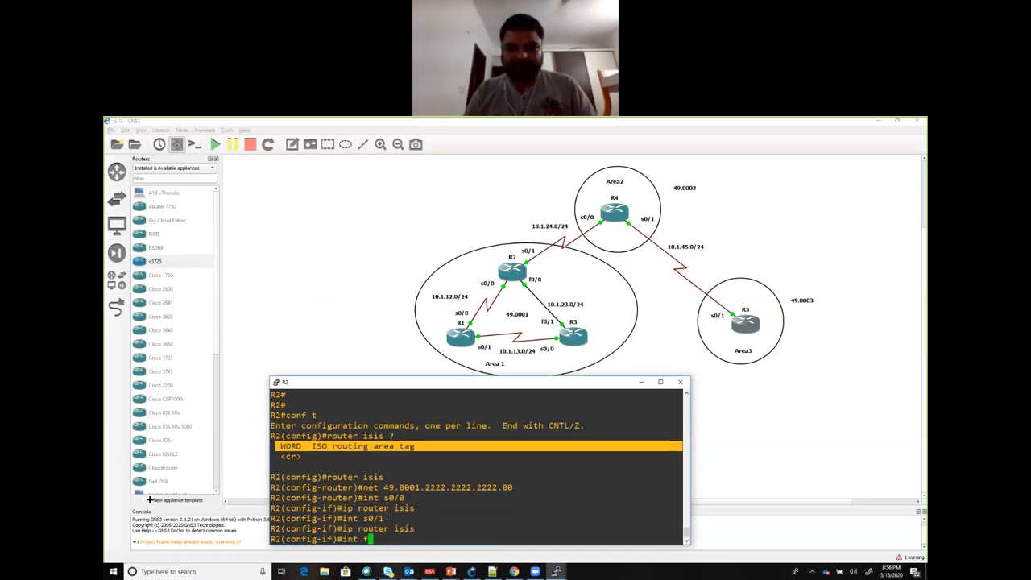
{"action": "type", "text": "0/0"}
{"action": "key", "text": "Return"}
{"action": "key", "text": "Up"}
{"action": "key", "text": "Up"}
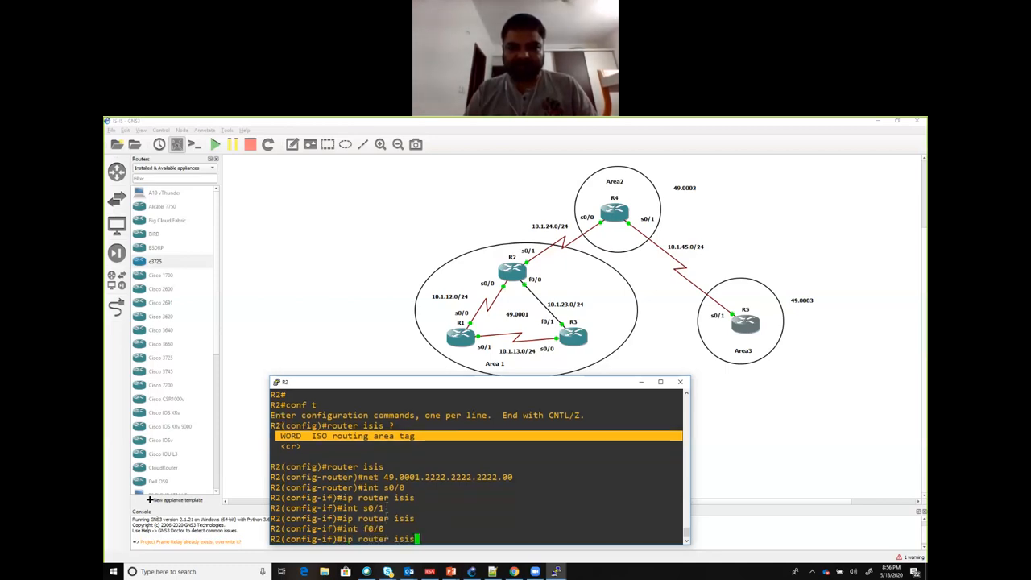
{"action": "key", "text": "Return"}
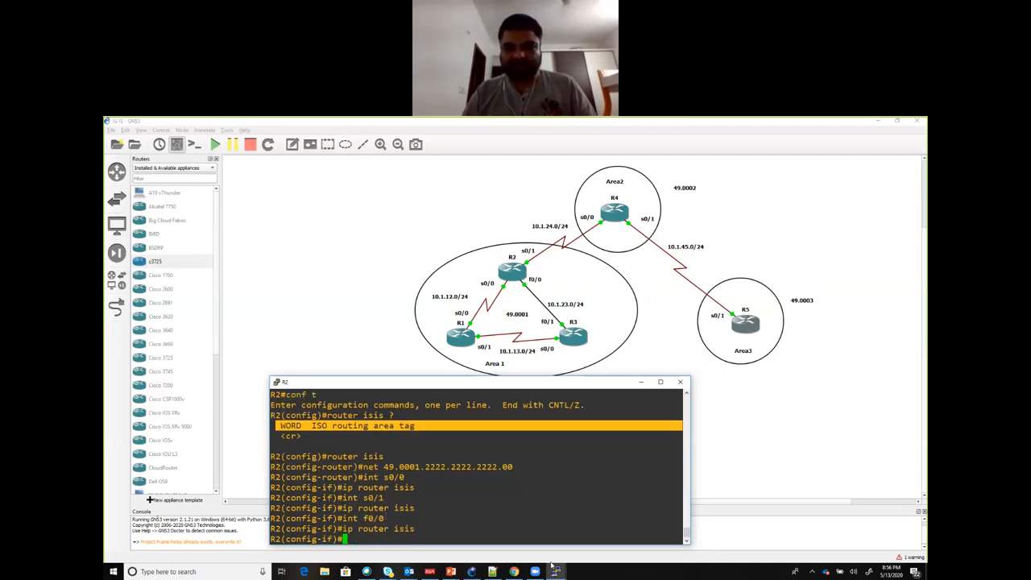
Step: Switch to R3's console and enter IS-IS router configuration mode with router isis
{"action": "mouse_move", "coordinate": [556, 569]}
{"action": "left_click", "coordinate": [540, 447]}
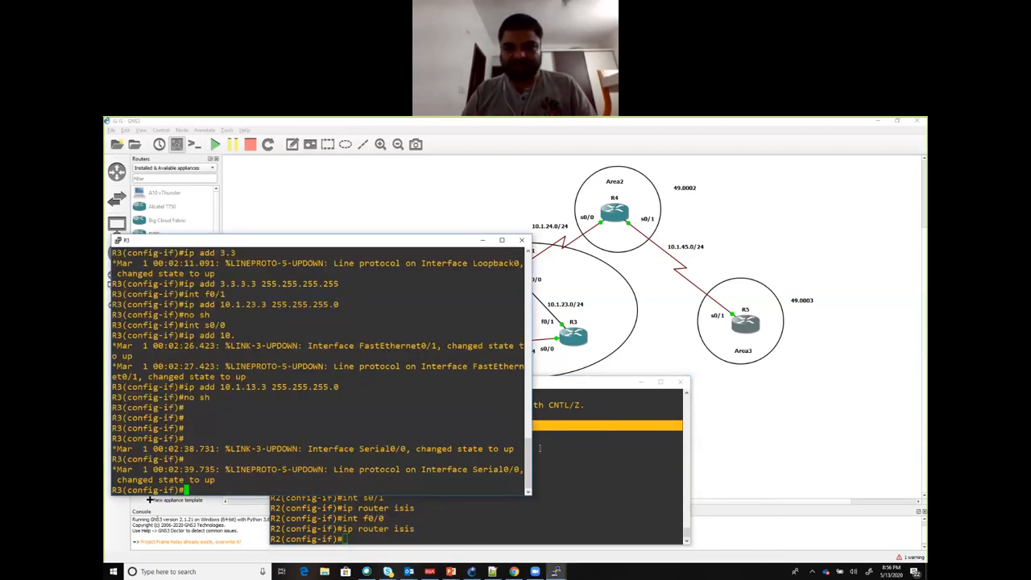
{"action": "type", "text": "ro"}
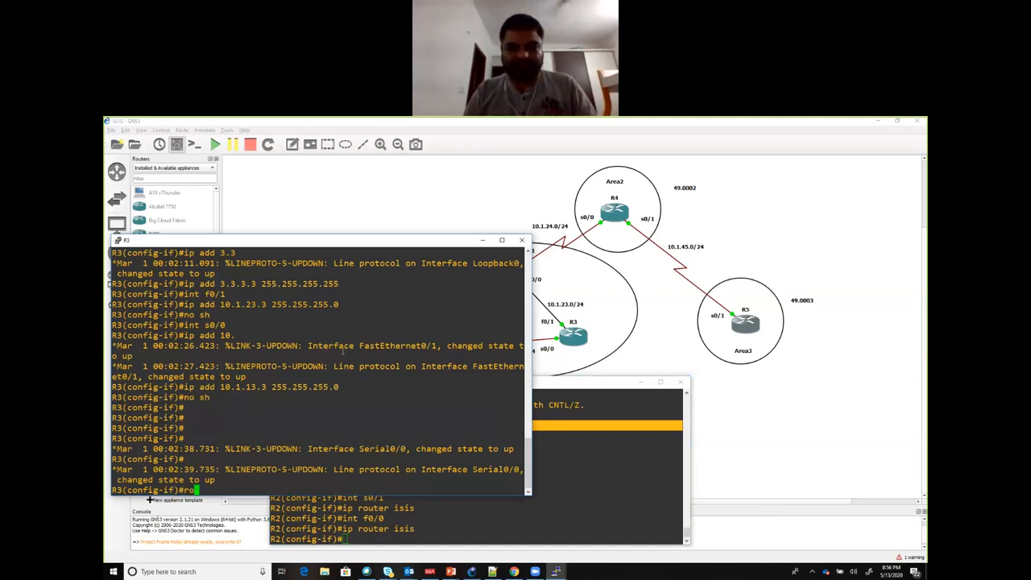
{"action": "type", "text": "uter isis"}
{"action": "key", "text": "Return"}
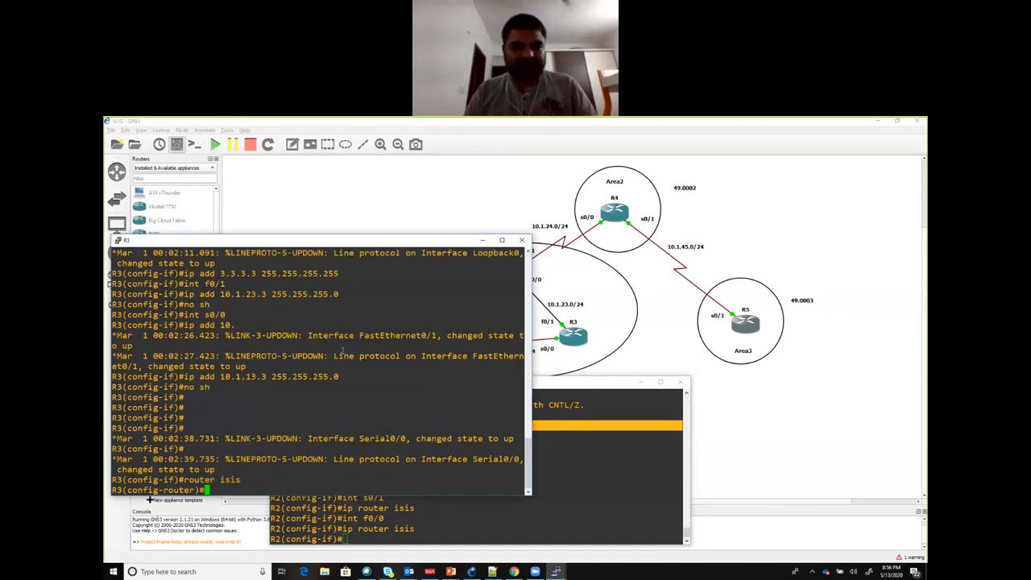
Step: Set R3's IS-IS network entity title to 49.0001.3333.3333.3333.00
{"action": "type", "text": "net "}
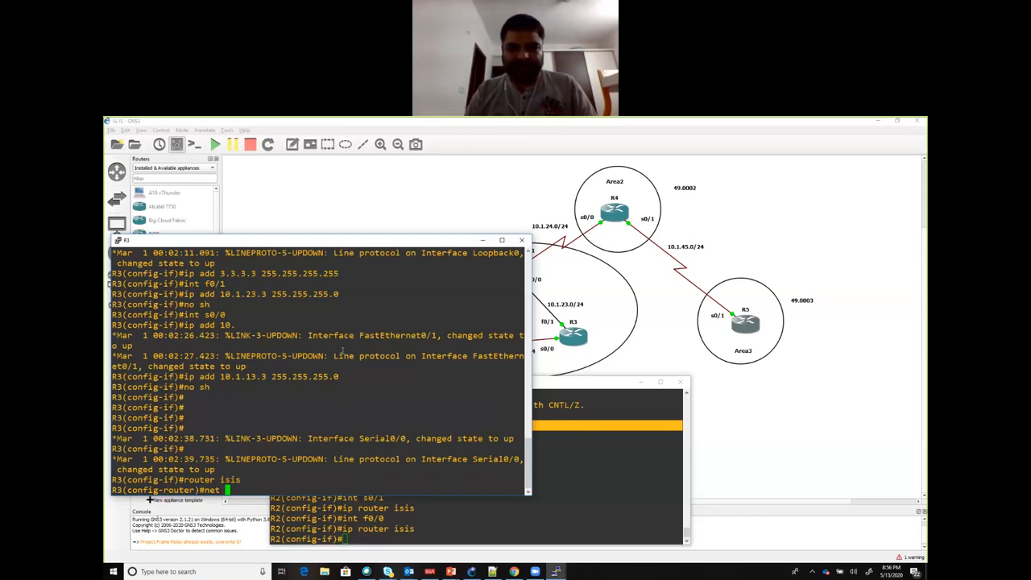
{"action": "type", "text": "49.00"}
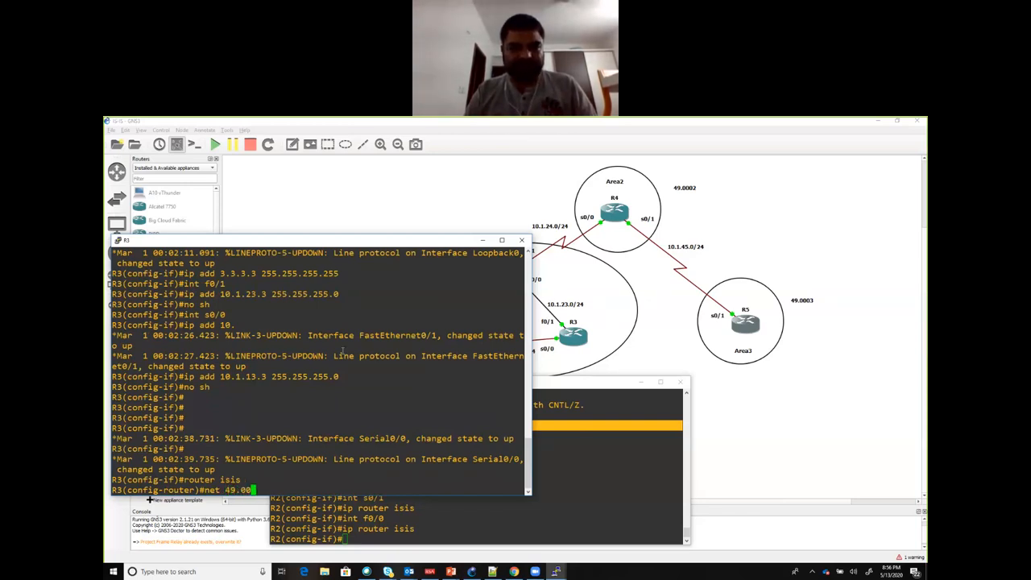
{"action": "type", "text": "01.3"}
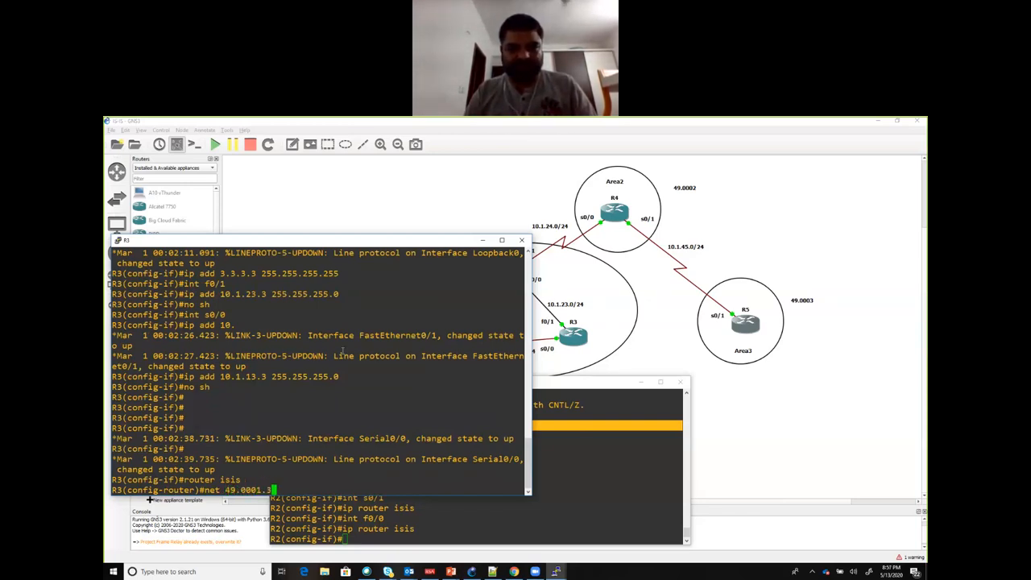
{"action": "type", "text": "333.3333.3333.333"}
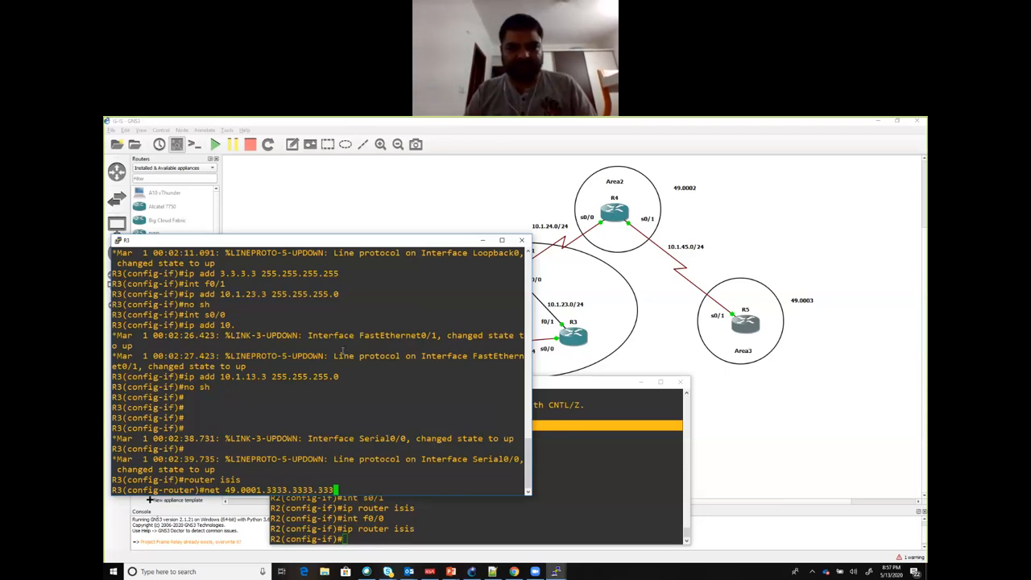
{"action": "type", "text": "00"}
{"action": "key", "text": "Return"}
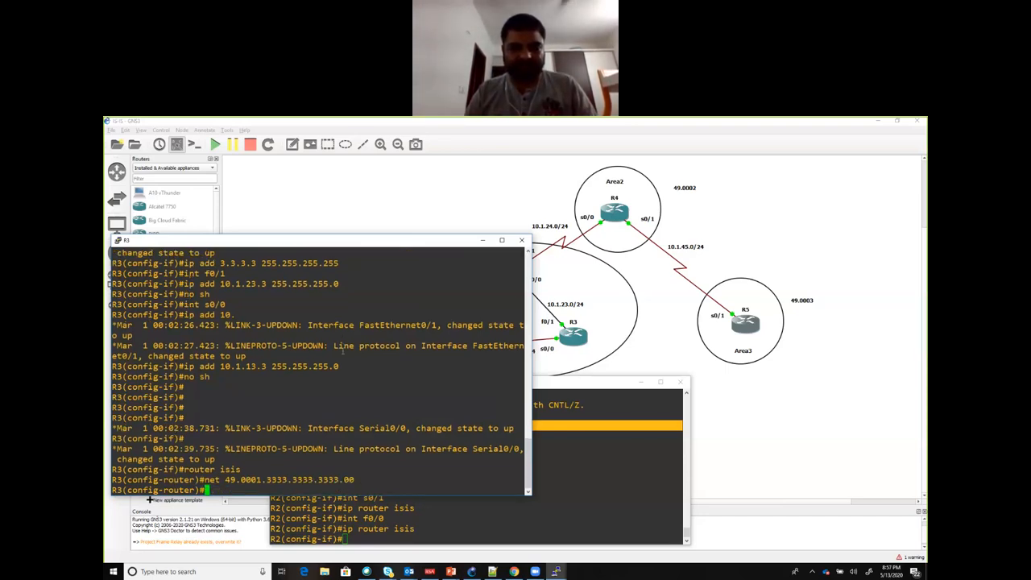
Step: Enable IS-IS routing on R3's s0/0 interface with ip router isis
{"action": "type", "text": "int "}
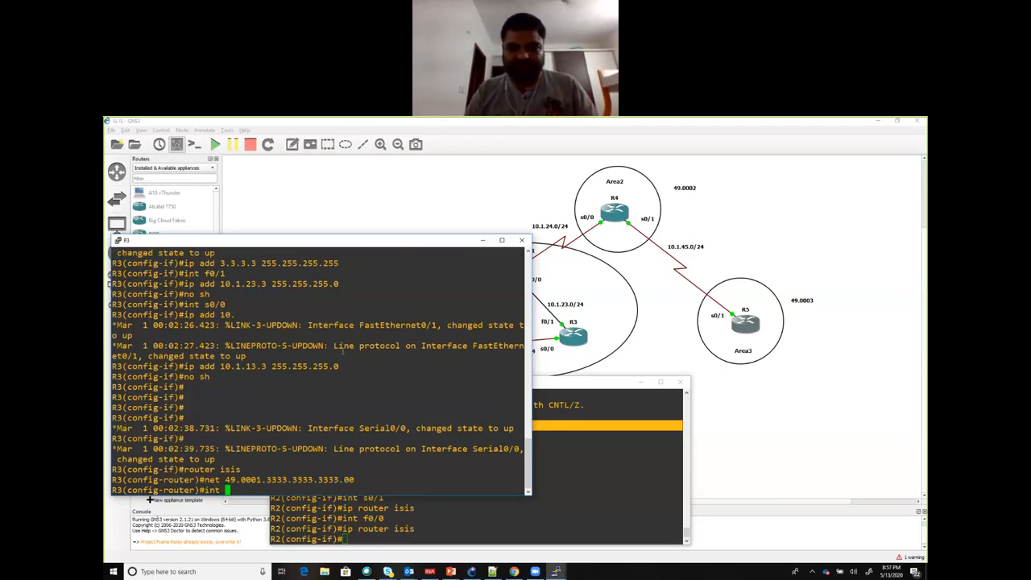
{"action": "type", "text": "s0/0/"}
{"action": "key", "text": "Return"}
{"action": "type", "text": "ip router "}
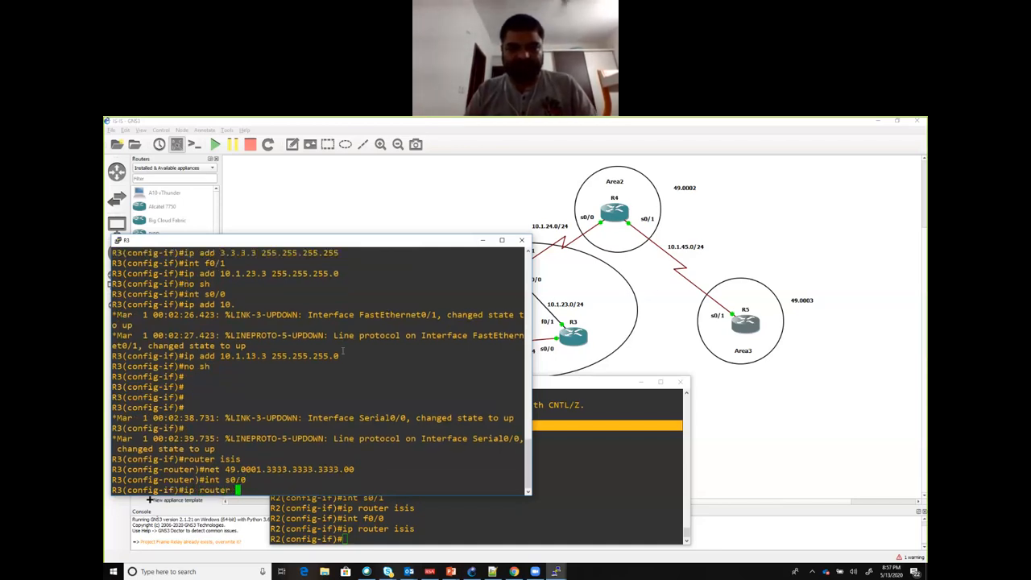
{"action": "type", "text": "isis"}
{"action": "key", "text": "Return"}
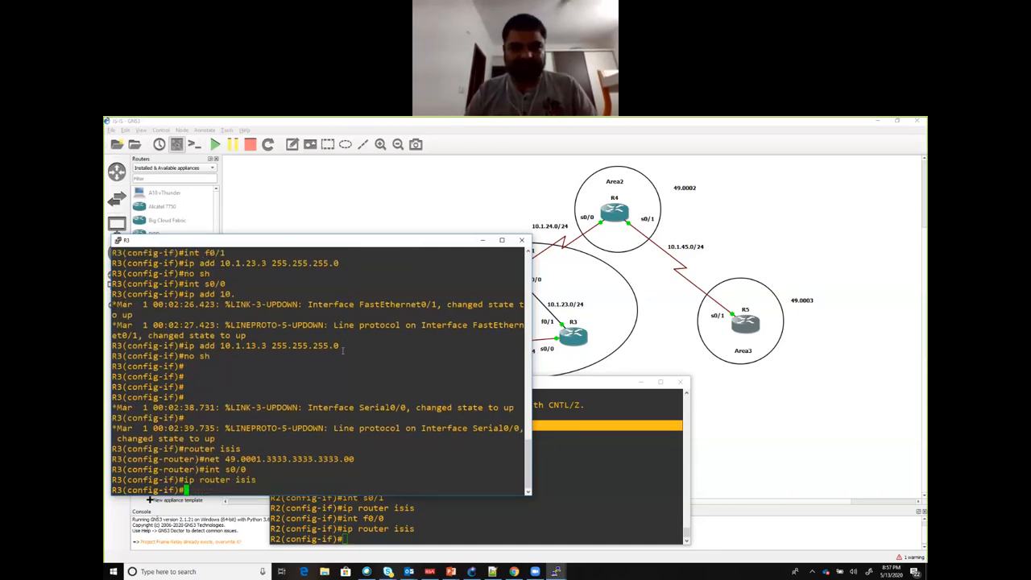
Step: Enable IS-IS routing on R3's f0/1 interface with ip router isis
{"action": "type", "text": "int s0/"}
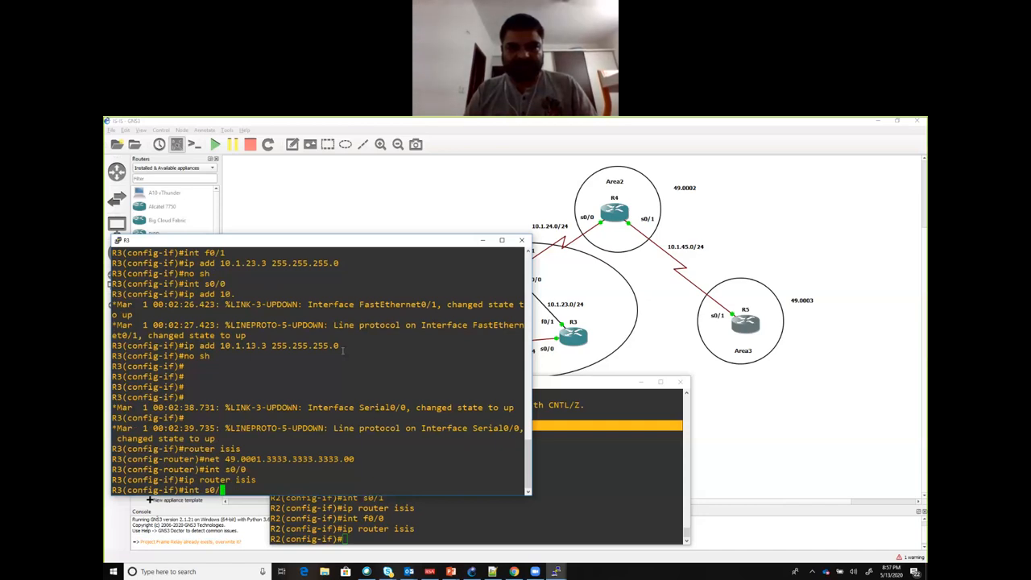
{"action": "key", "text": "BackSpace"}
{"action": "key", "text": "BackSpace"}
{"action": "key", "text": "BackSpace"}
{"action": "type", "text": "f0/1"}
{"action": "key", "text": "Return"}
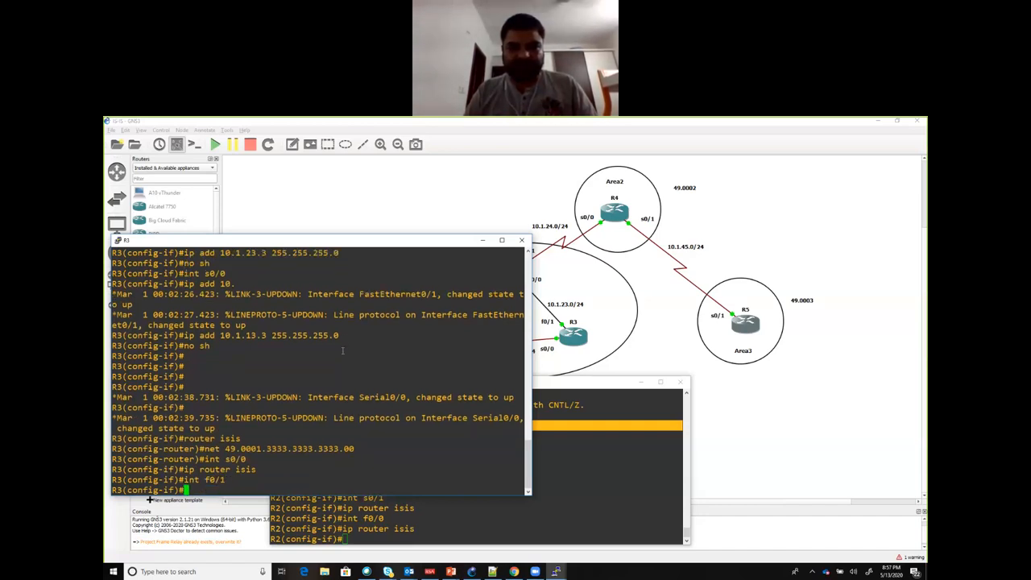
{"action": "key", "text": "Up"}
{"action": "key", "text": "Up"}
{"action": "key", "text": "Return"}
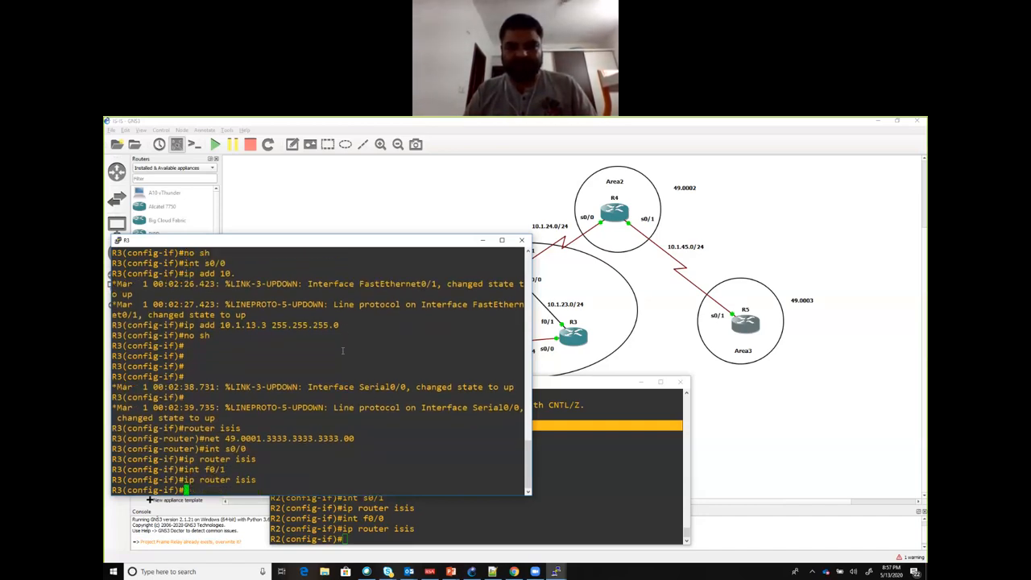
Step: Enable IS-IS routing on R3's loopback interface lo 0 with ip router isis
{"action": "type", "text": "int l"}
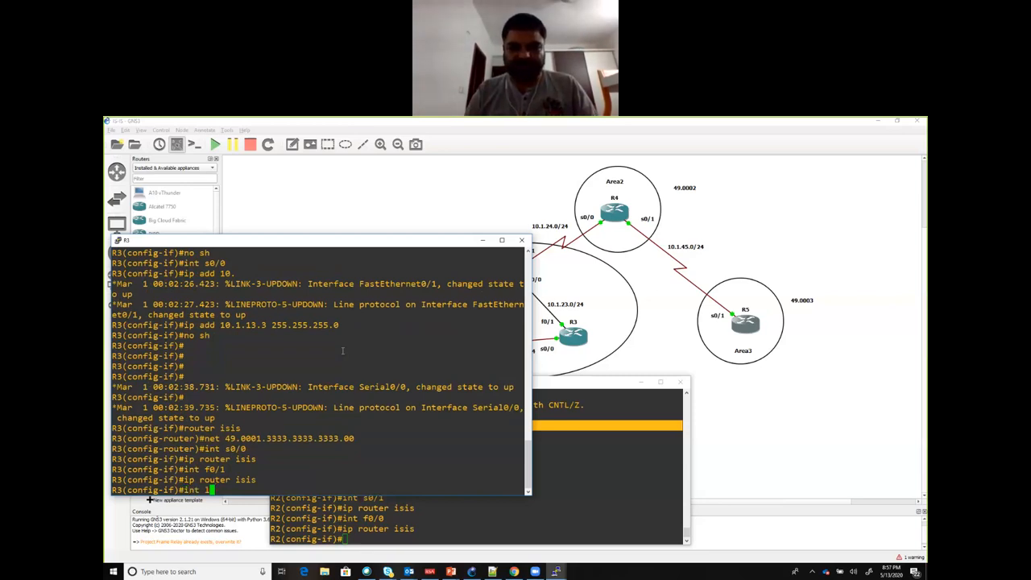
{"action": "type", "text": "o 0"}
{"action": "key", "text": "Return"}
{"action": "key", "text": "Up"}
{"action": "key", "text": "Up"}
{"action": "key", "text": "Return"}
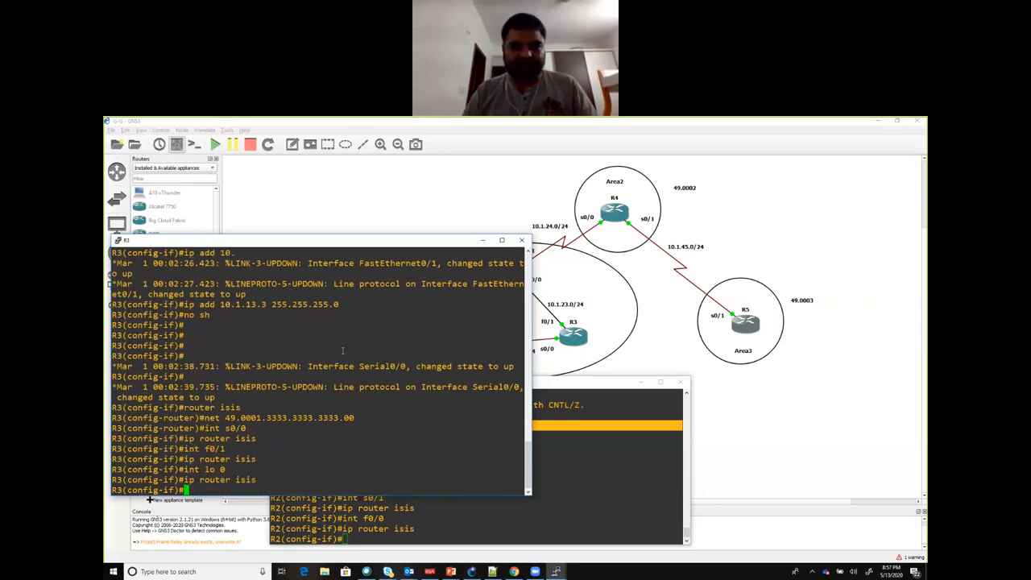
Step: Return to R2's console and enable IS-IS routing on its loopback interface lo 0 with ip router isis
{"action": "left_click", "coordinate": [371, 509]}
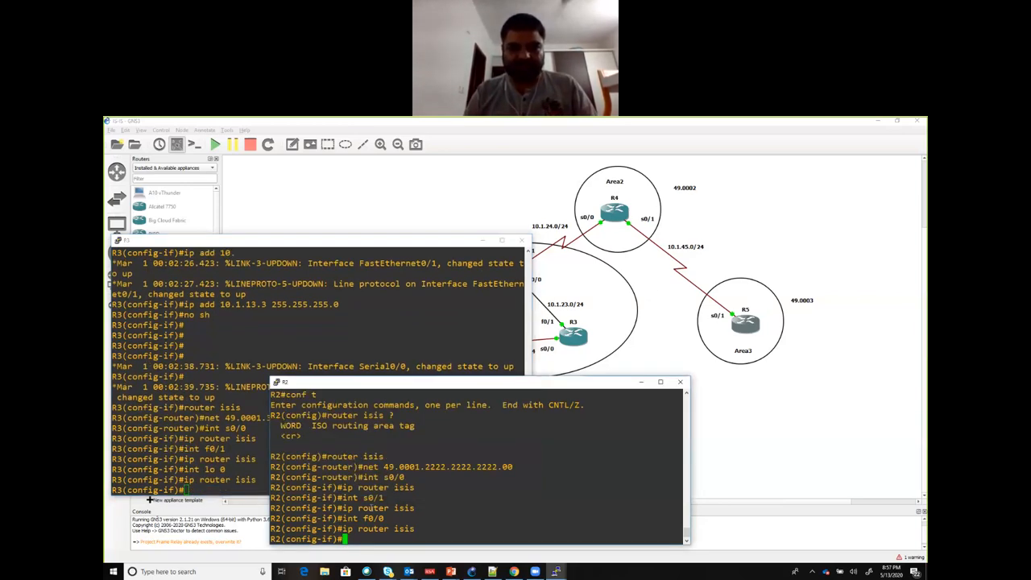
{"action": "type", "text": "int lo 0"}
{"action": "key", "text": "Return"}
{"action": "key", "text": "Up"}
{"action": "key", "text": "Up"}
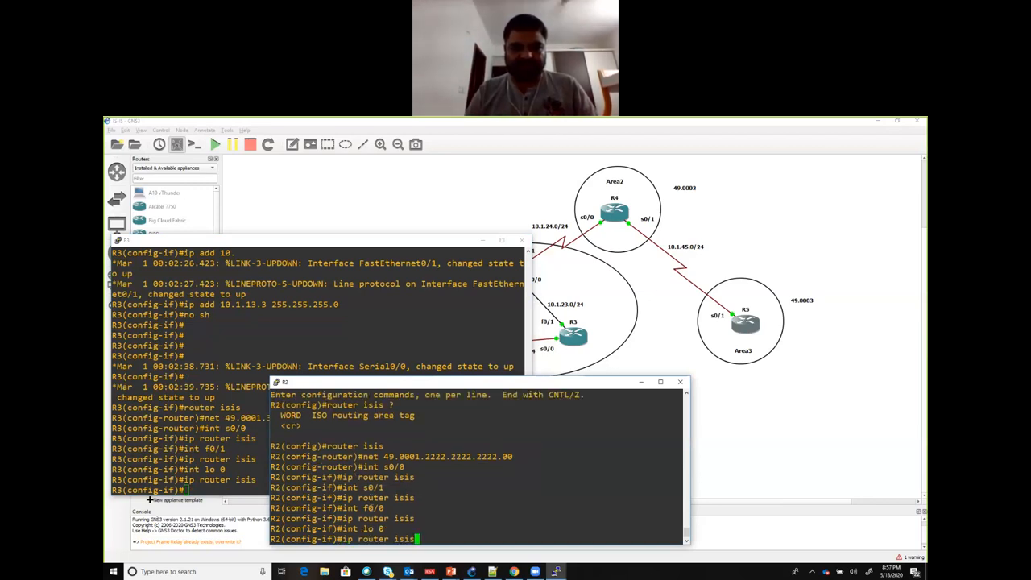
{"action": "key", "text": "Return"}
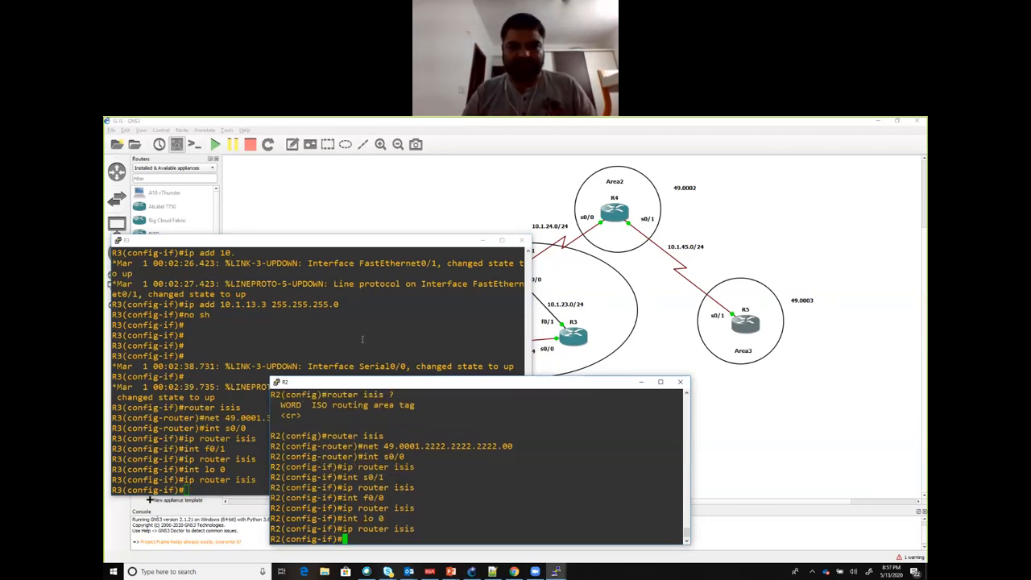
Step: Minimize the R2 and R3 consoles, switch to R4's console and enter IS-IS router configuration mode with router isis
{"action": "left_click", "coordinate": [641, 382]}
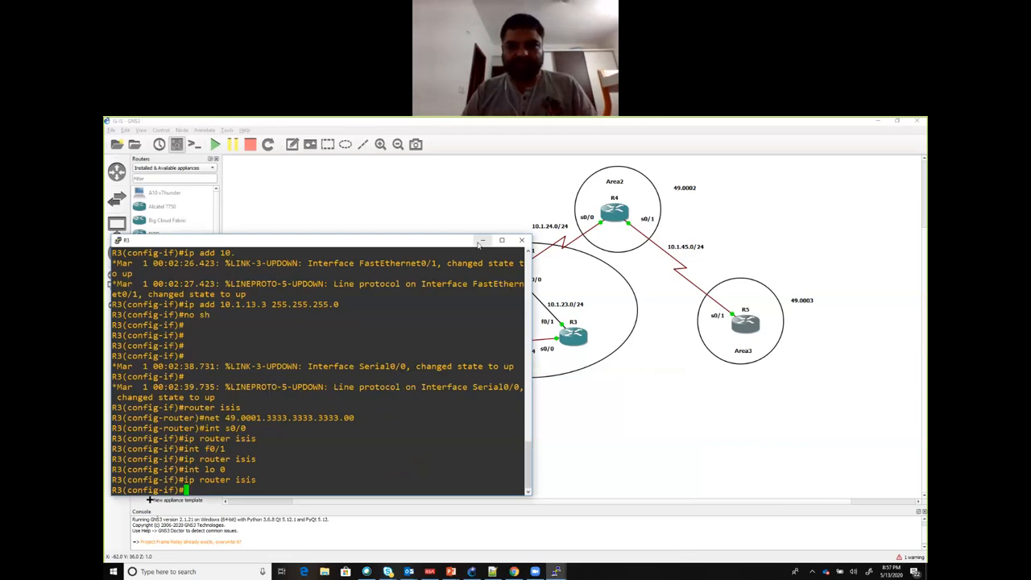
{"action": "left_click", "coordinate": [482, 241]}
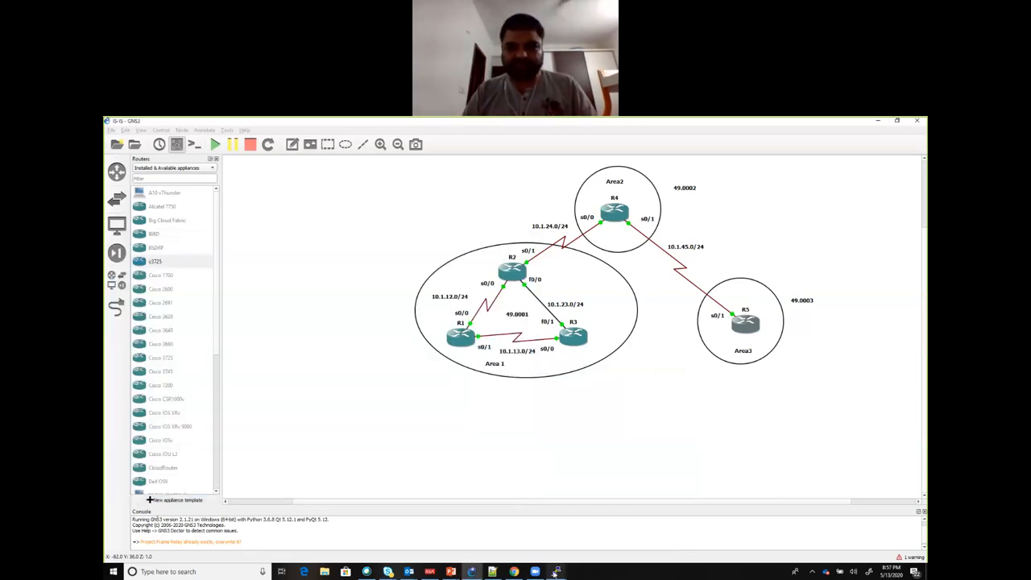
{"action": "mouse_move", "coordinate": [550, 571]}
{"action": "left_click", "coordinate": [652, 531]}
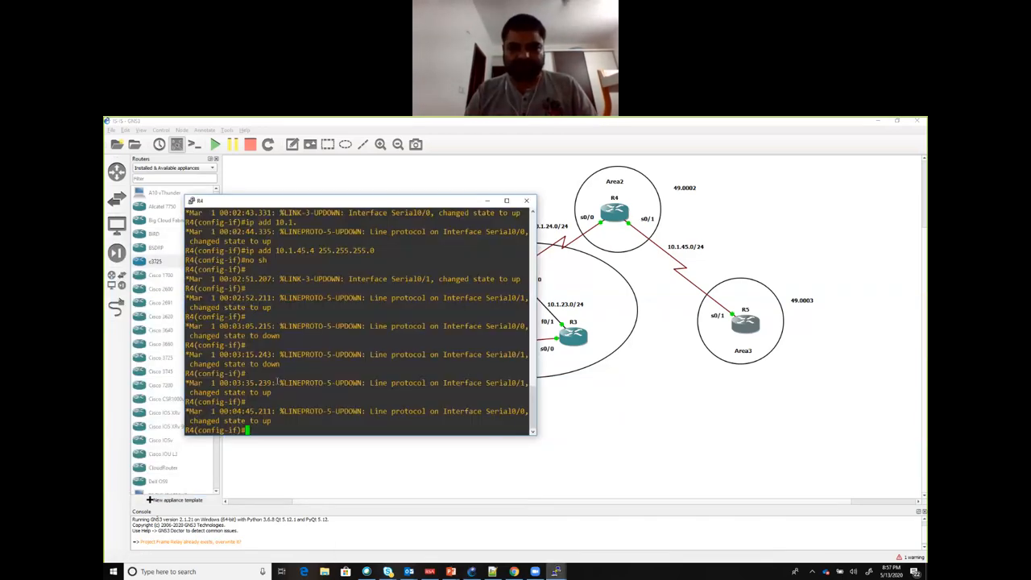
{"action": "type", "text": "router isis"}
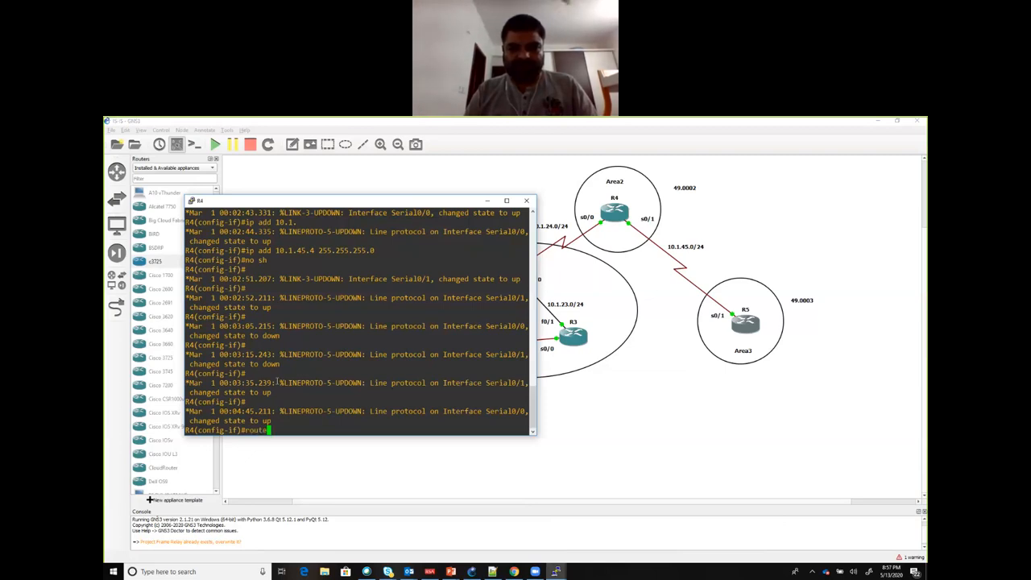
{"action": "key", "text": "Return"}
Step: Set R4's IS-IS network entity title to 49.0002.4444.4444.4444.00
{"action": "type", "text": "net "}
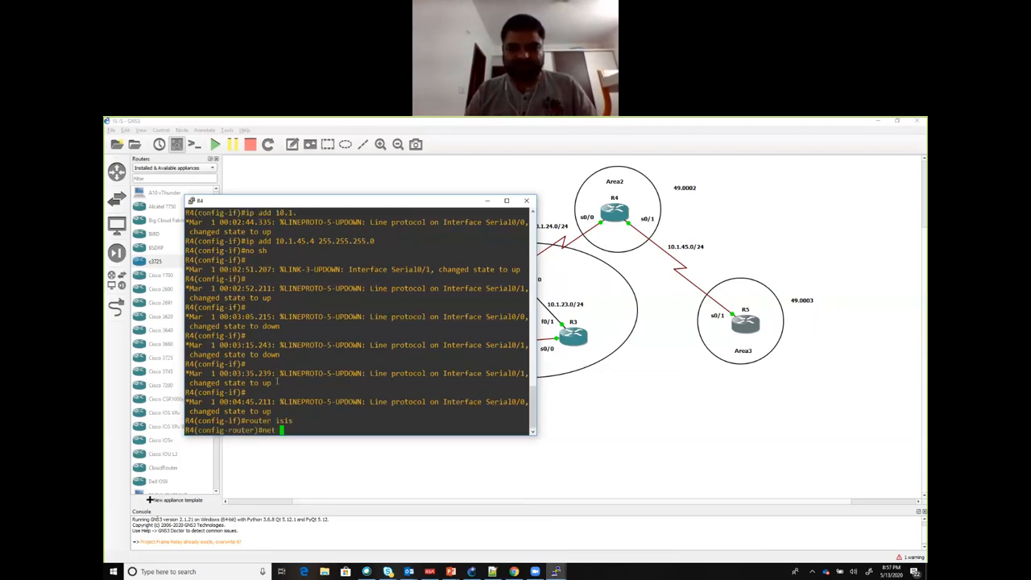
{"action": "type", "text": "49."}
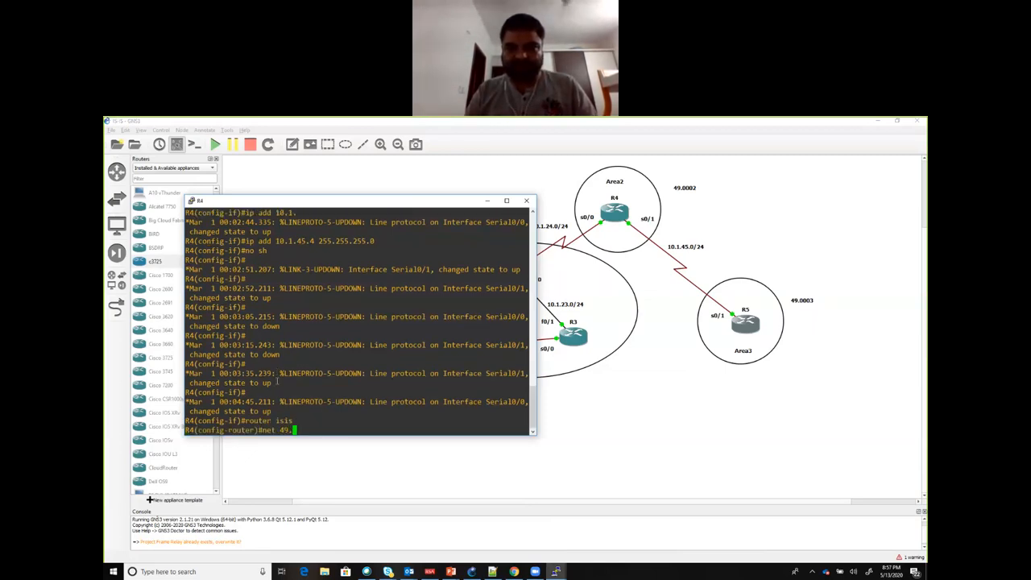
{"action": "type", "text": "0002"}
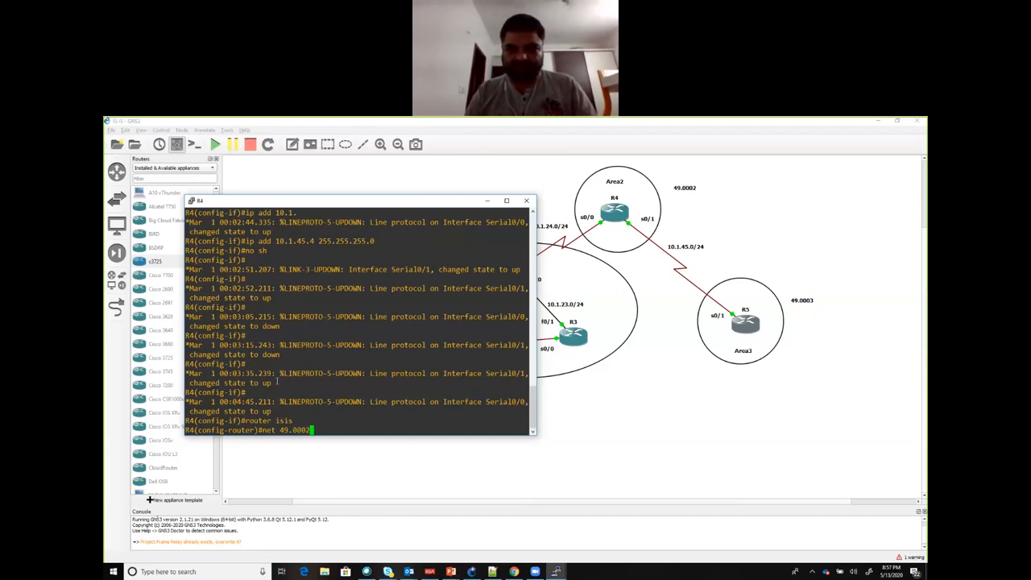
{"action": "type", "text": ".4"}
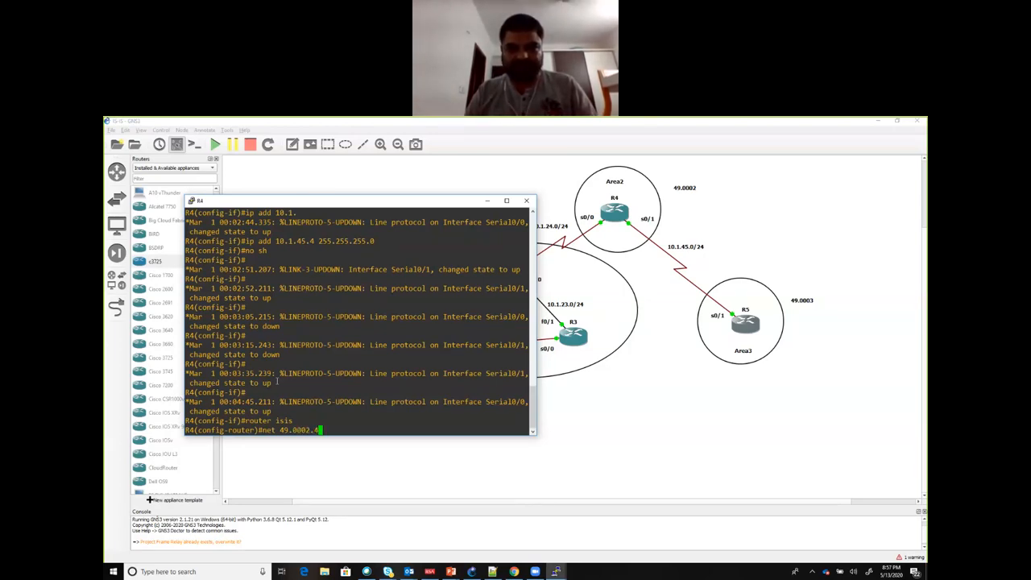
{"action": "type", "text": "44"}
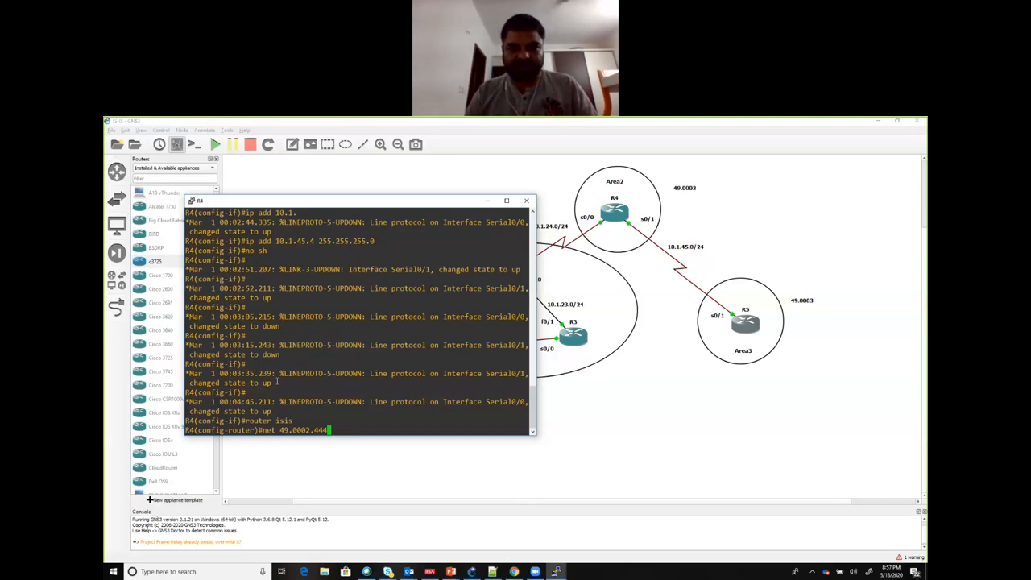
{"action": "type", "text": "4.4444.4444"}
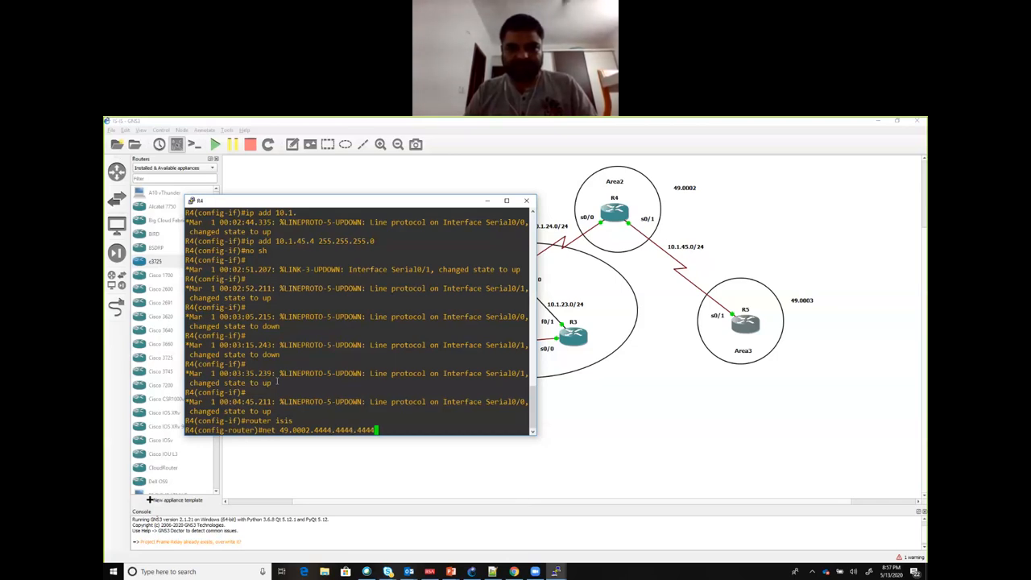
{"action": "type", "text": ".00"}
{"action": "key", "text": "Return"}
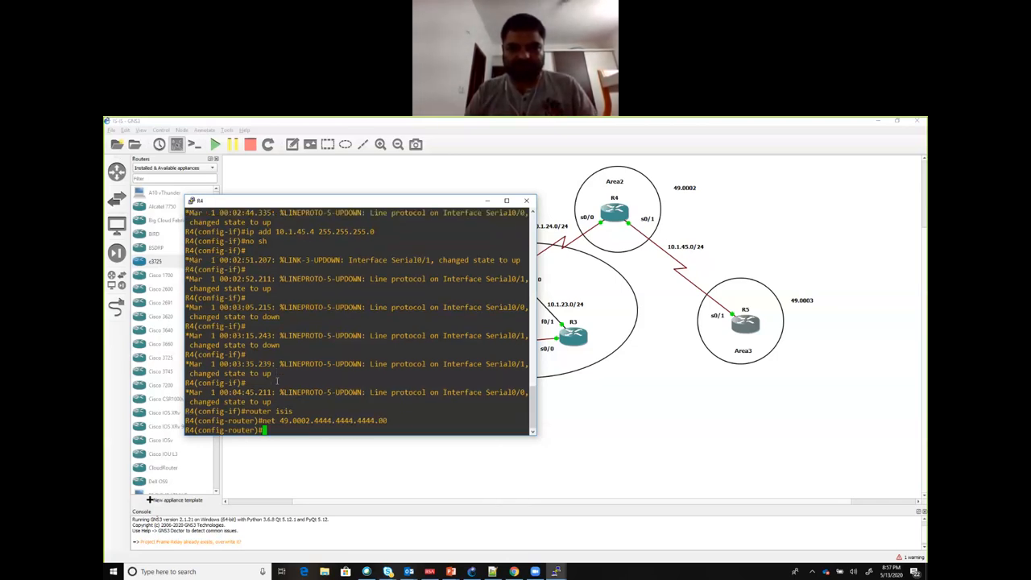
Step: Enable IS-IS routing on R4's serial interface s0/0 with ip router isis
{"action": "type", "text": "int s0"}
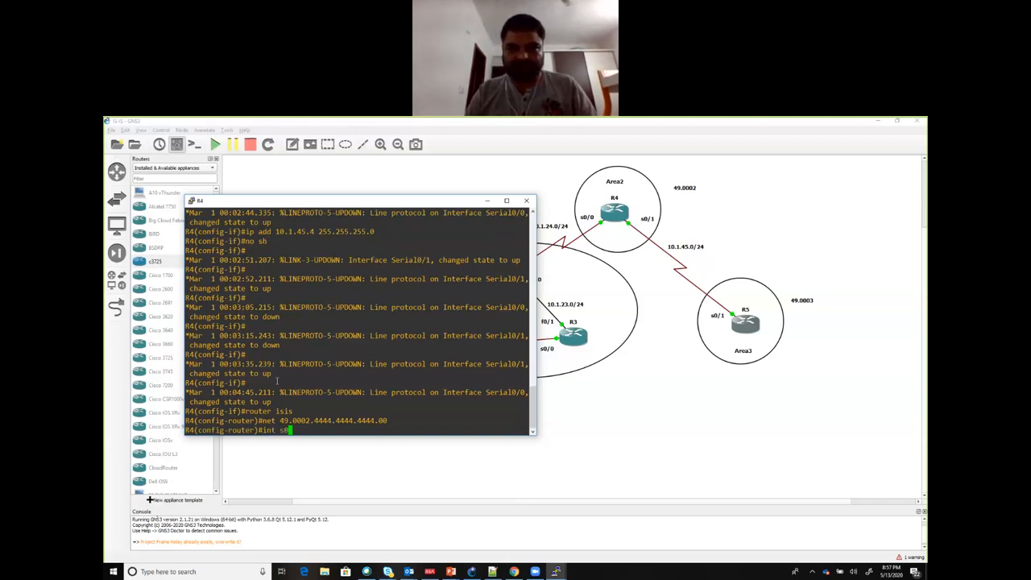
{"action": "type", "text": "/0"}
{"action": "key", "text": "Return"}
{"action": "type", "text": "ip rou"}
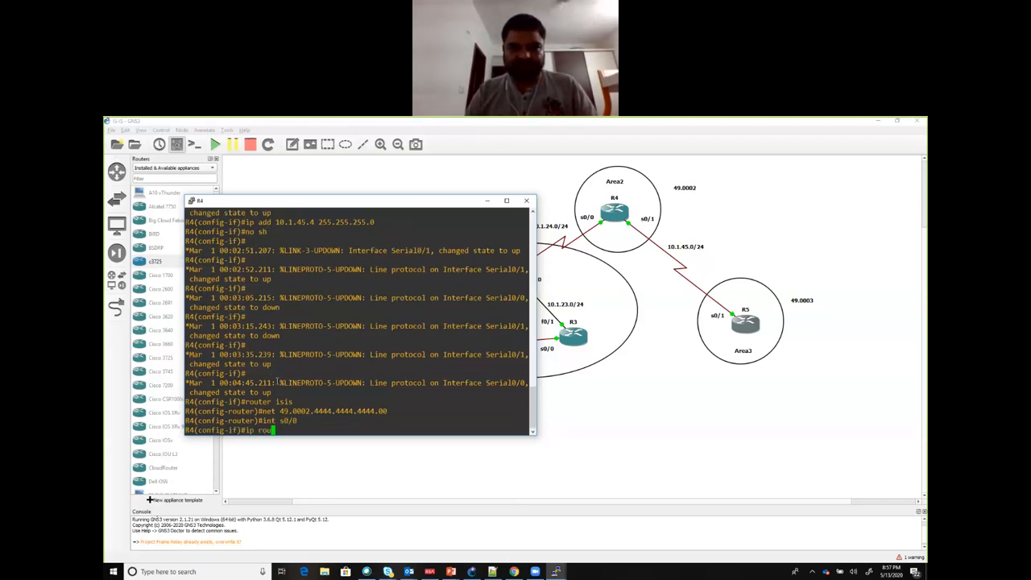
{"action": "type", "text": "ter isis"}
{"action": "key", "text": "Return"}
{"action": "type", "text": "int s0/0"}
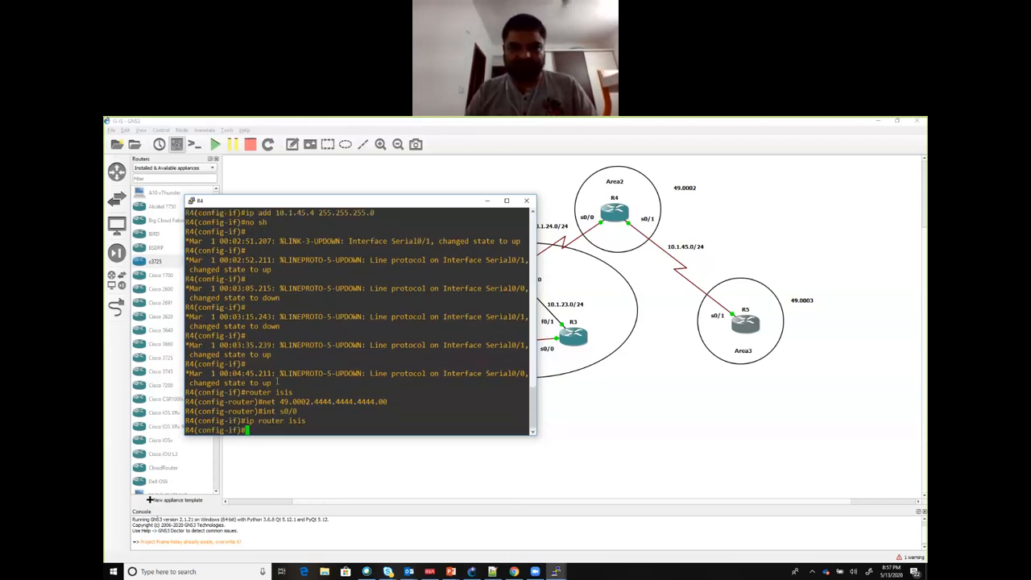
Step: Enable IS-IS routing on R4's serial interface s0/1 with ip router isis
{"action": "key", "text": "BackSpace"}
{"action": "type", "text": "1"}
{"action": "key", "text": "Return"}
Step: Enable IS-IS routing on R4's loopback interface lo 0 with ip router isis
{"action": "type", "text": "ip router isis"}
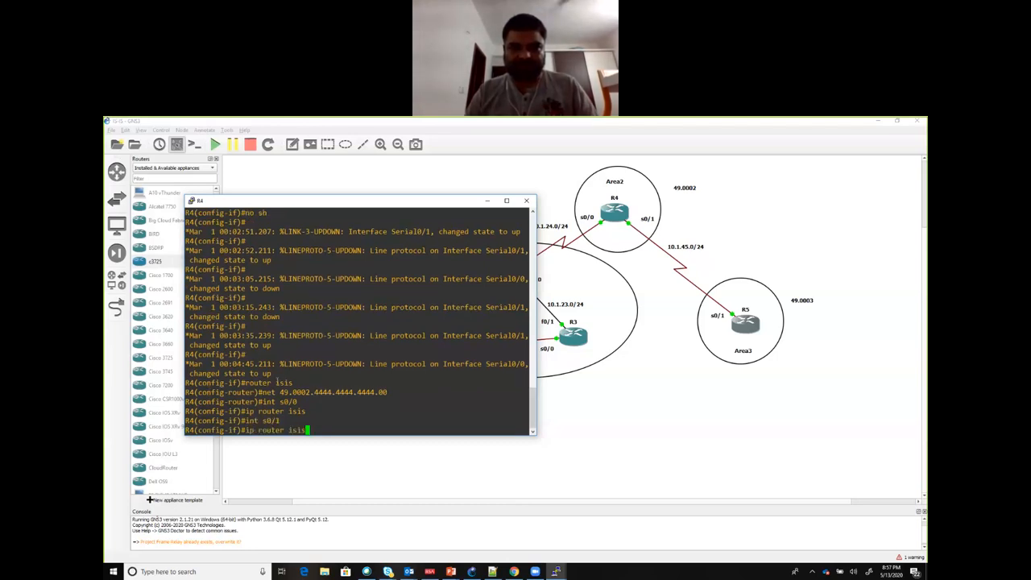
{"action": "key", "text": "Return"}
{"action": "type", "text": "int lo 0"}
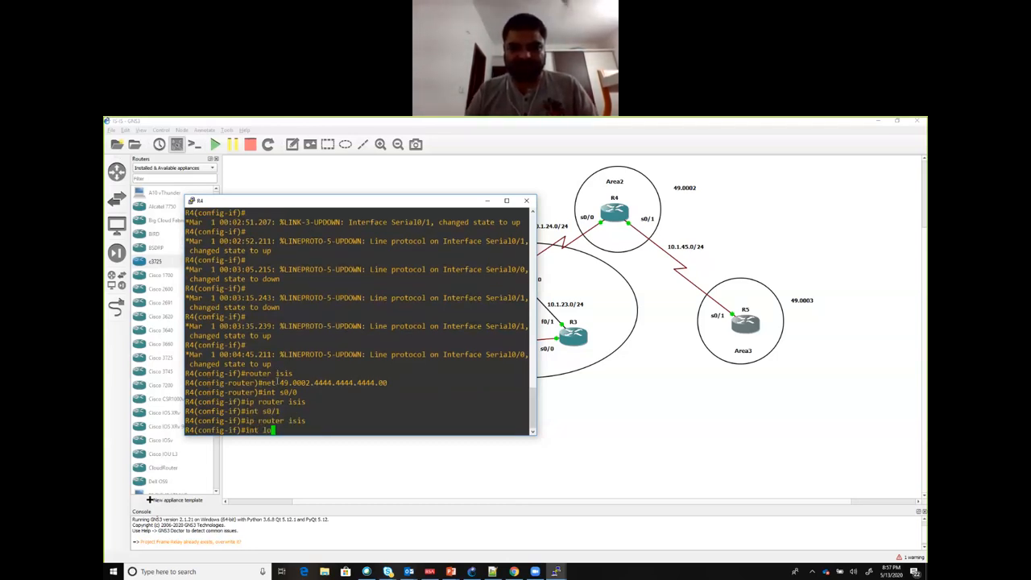
{"action": "key", "text": "Return"}
{"action": "type", "text": "ip router isis"}
{"action": "key", "text": "Return"}
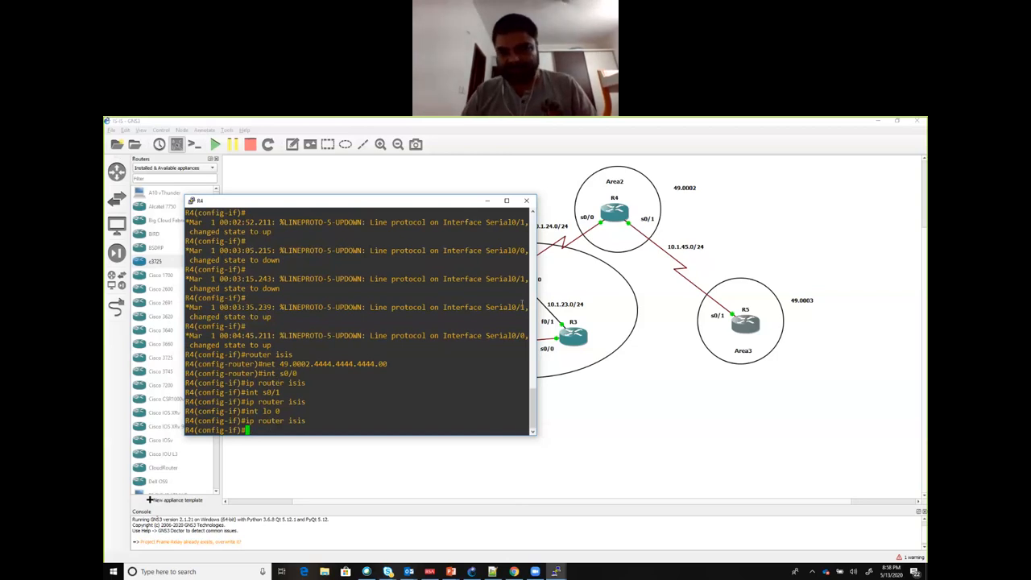
Step: Switch to R5's console, enter global configuration mode and start the IS-IS process with router isis
{"action": "left_click", "coordinate": [556, 571]}
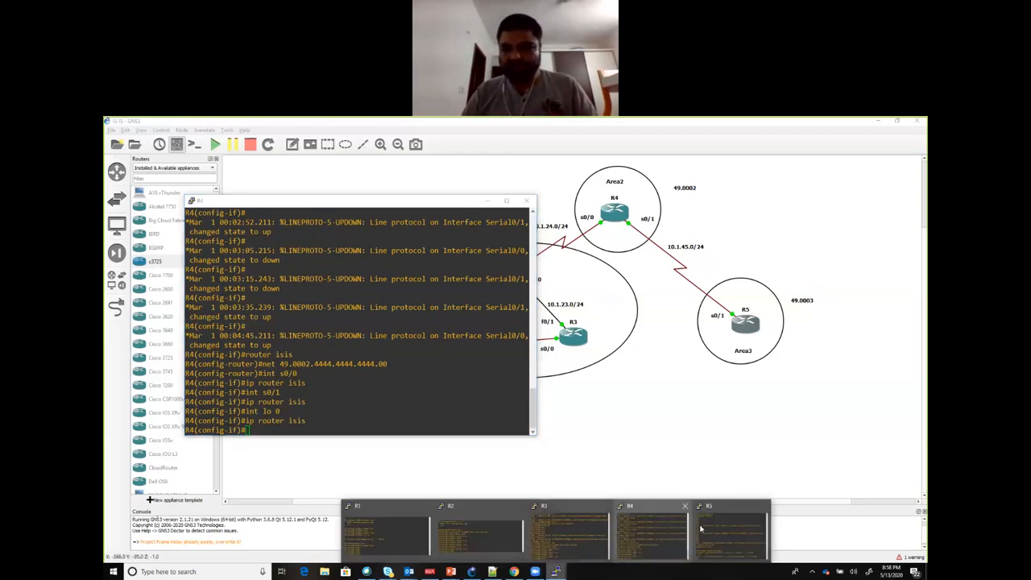
{"action": "left_click", "coordinate": [712, 528]}
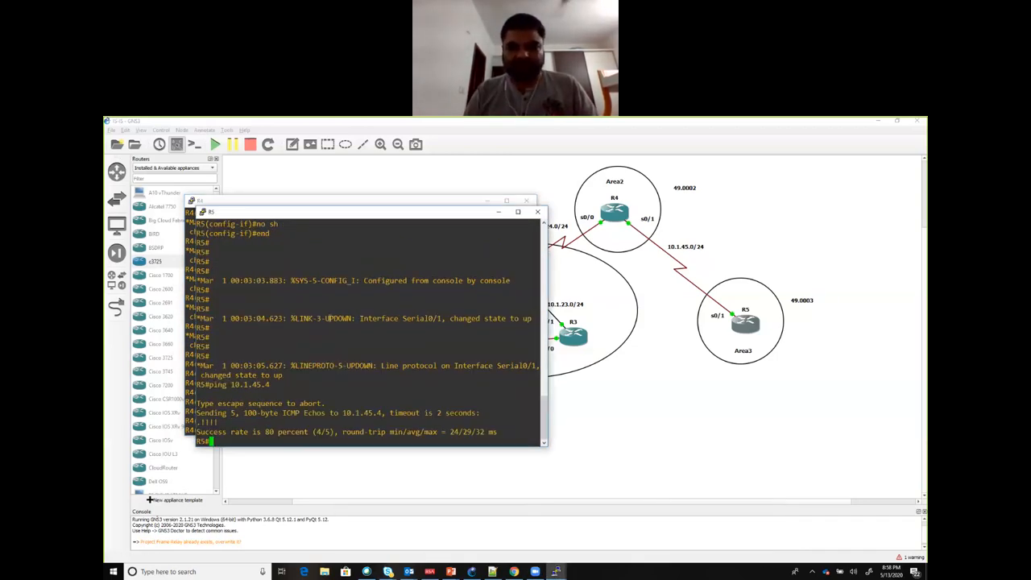
{"action": "type", "text": "conf t"}
{"action": "key", "text": "Return"}
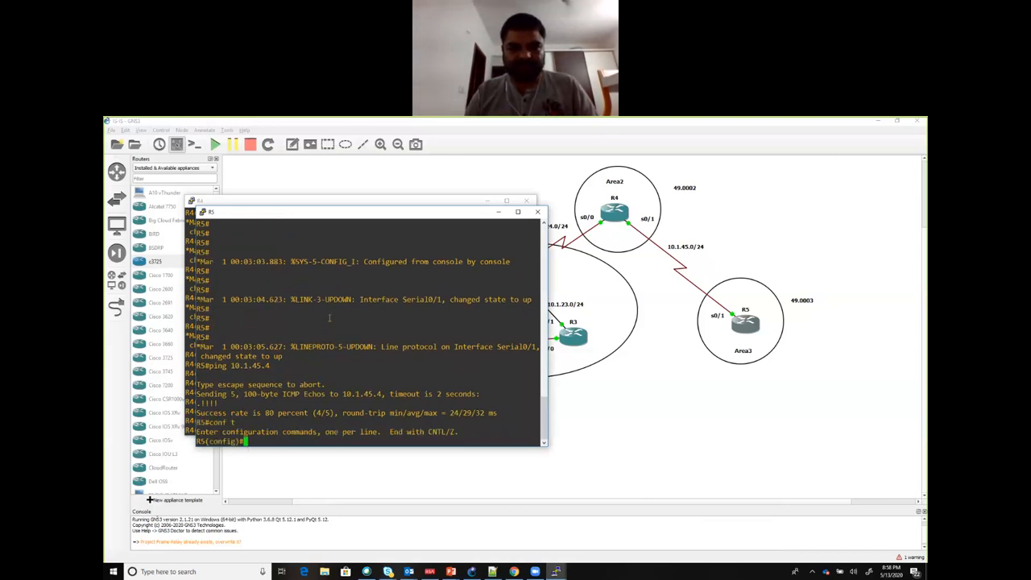
{"action": "type", "text": "router isis"}
{"action": "key", "text": "Return"}
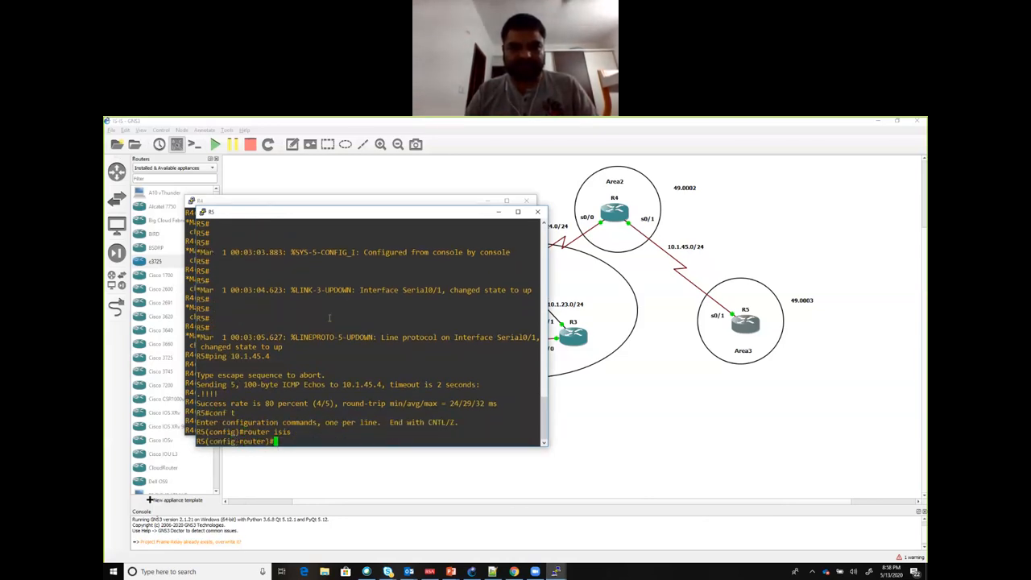
Step: Set R5's IS-IS network entity title to 49.0003.5555.5555.5555.00
{"action": "type", "text": "net 49."}
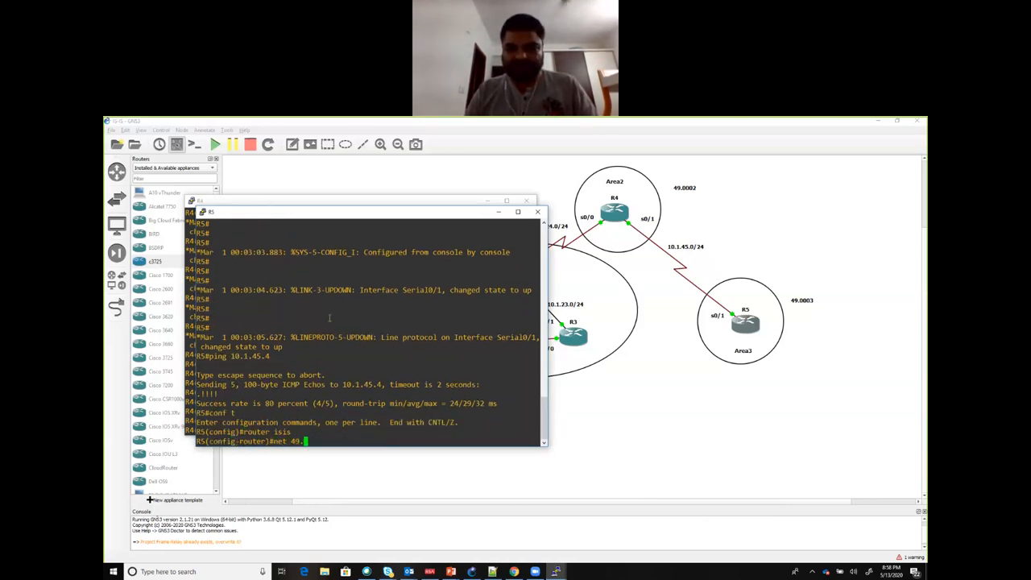
{"action": "type", "text": "000"}
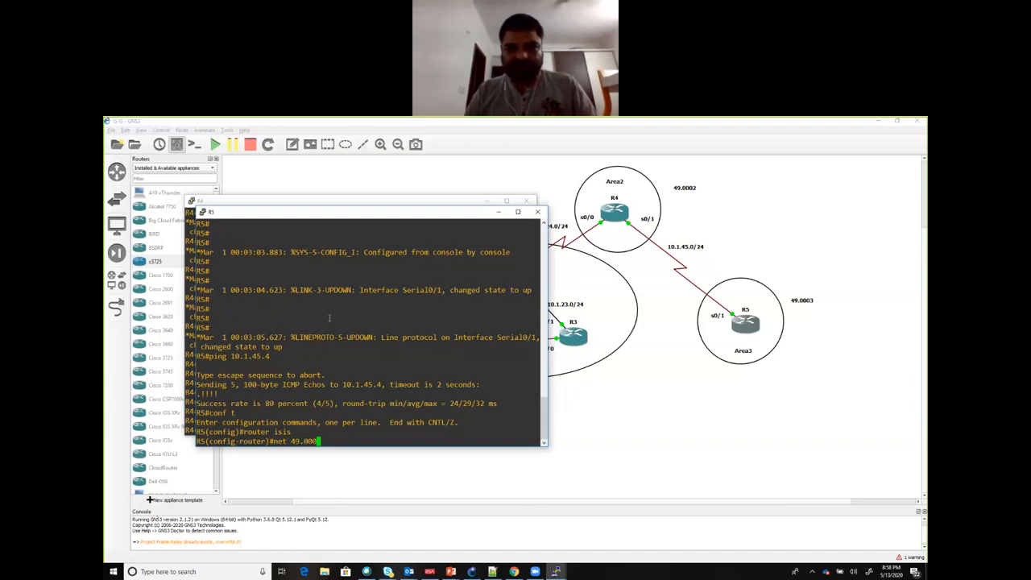
{"action": "type", "text": "3."}
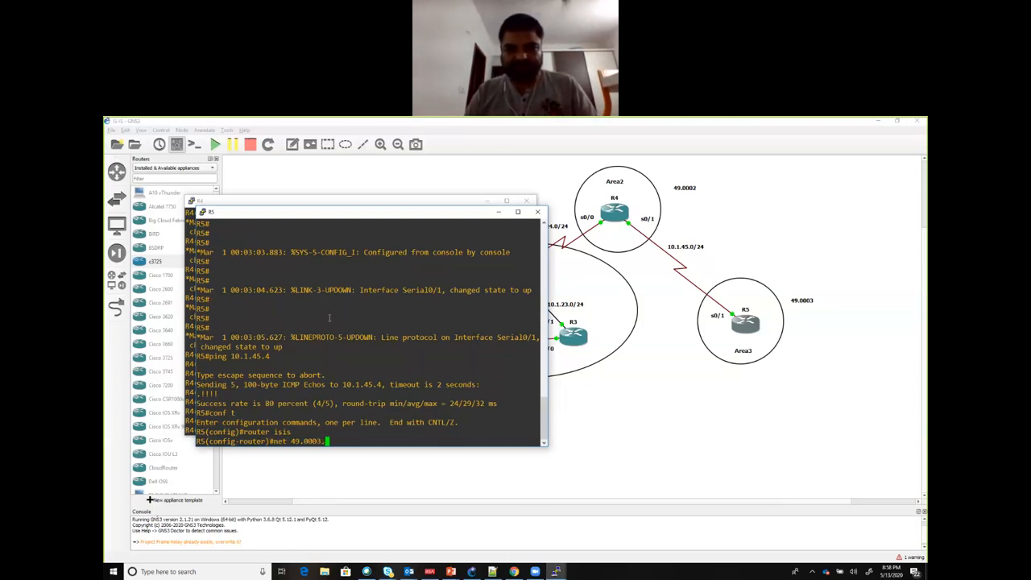
{"action": "type", "text": "5555.5555"}
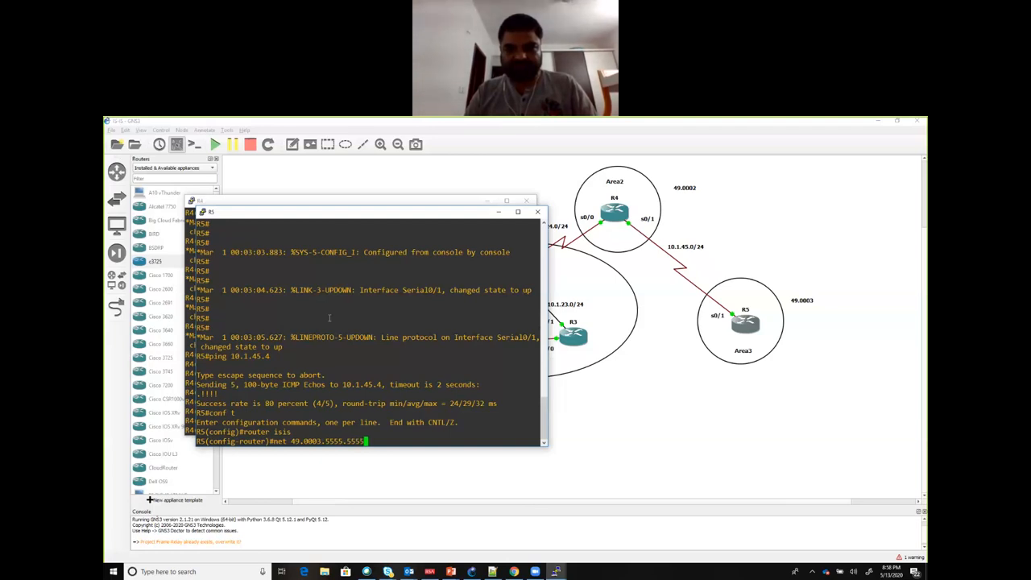
{"action": "type", "text": ".5555.00"}
{"action": "key", "text": "Return"}
{"action": "key", "text": "Return"}
{"action": "key", "text": "Return"}
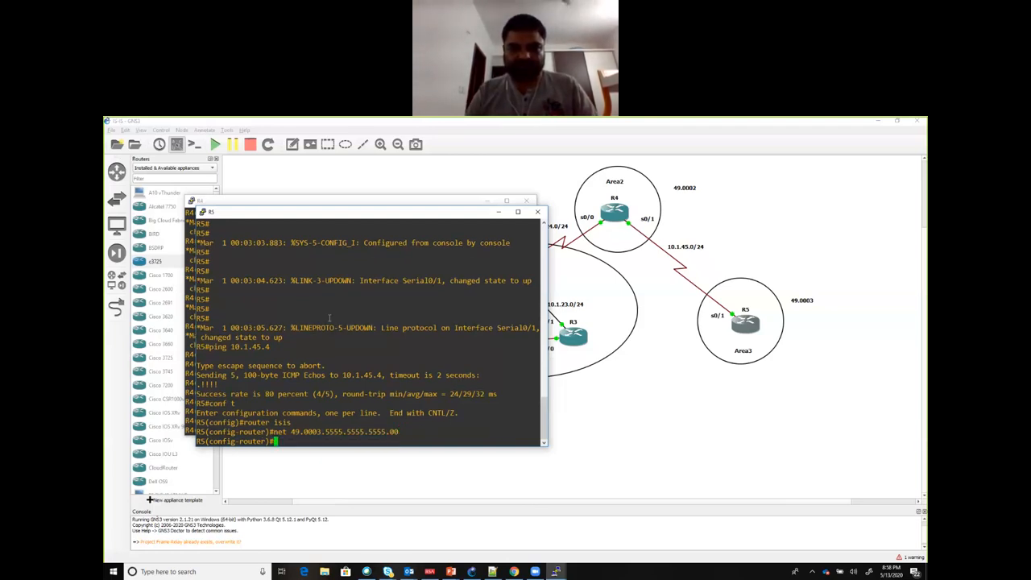
Step: Enable IS-IS routing on R5's serial interface s0/1 with ip router isis
{"action": "type", "text": "int s0/1"}
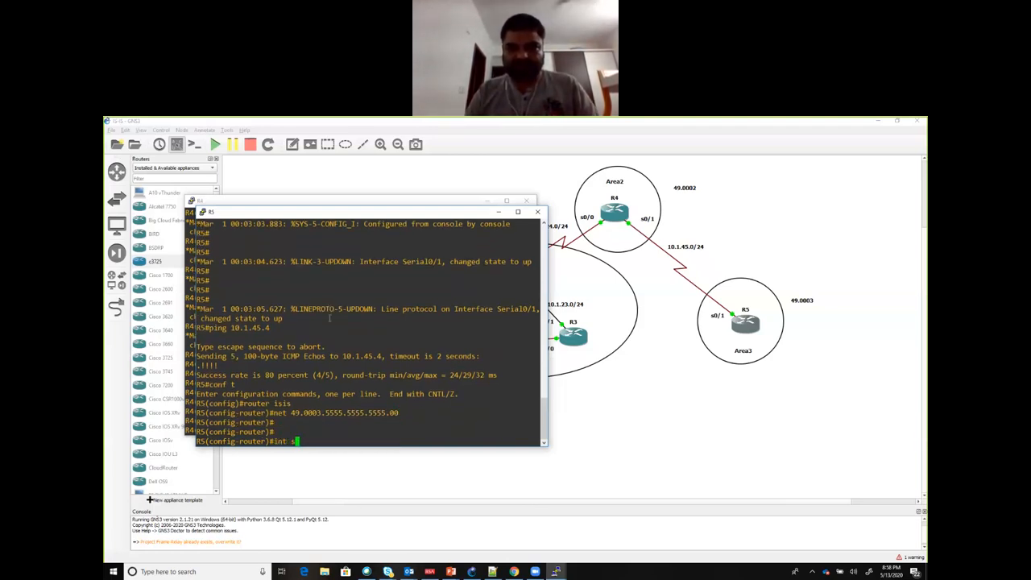
{"action": "key", "text": "Return"}
{"action": "type", "text": "ip router isis"}
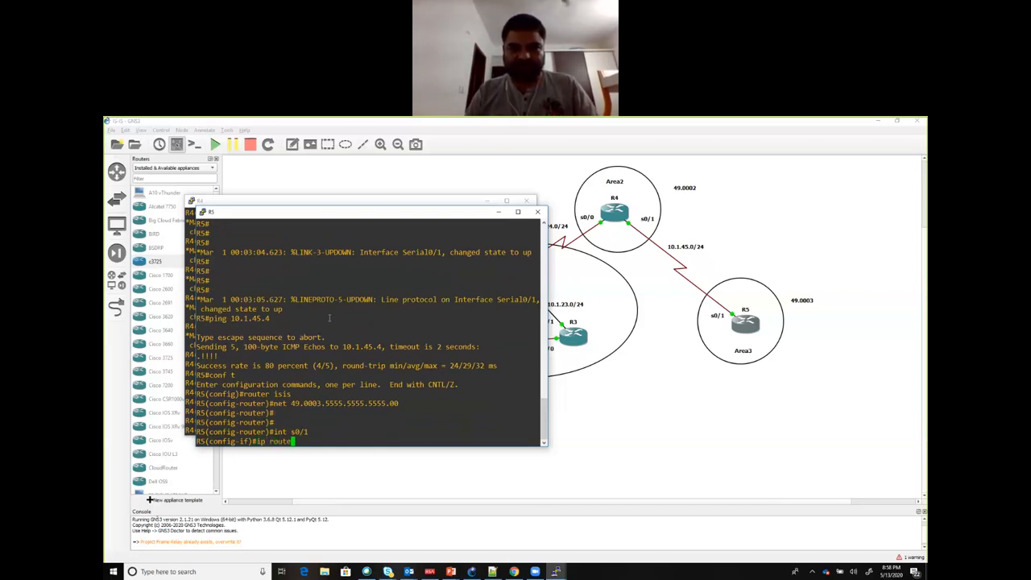
{"action": "key", "text": "Return"}
Step: Enable IS-IS routing on R5's loopback interface lo 0 with ip router isis
{"action": "type", "text": "int lo 0"}
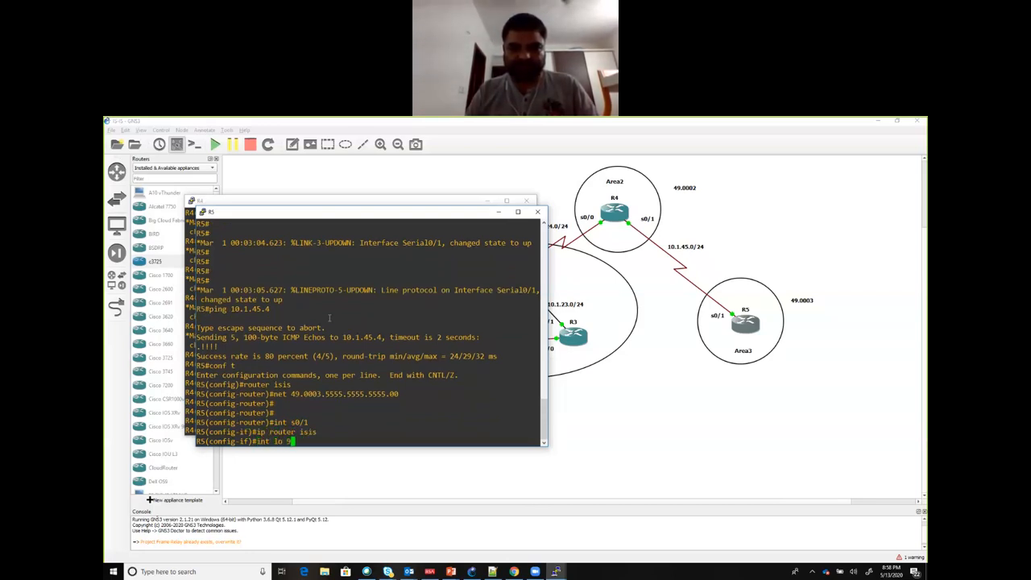
{"action": "key", "text": "Return"}
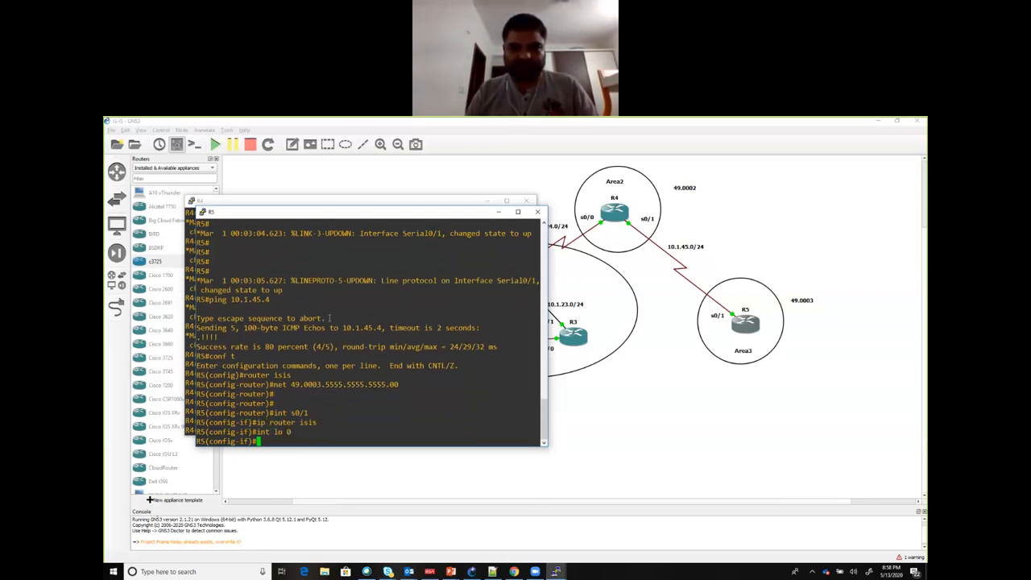
{"action": "key", "text": "Up"}
{"action": "key", "text": "Up"}
{"action": "key", "text": "Return"}
Step: Exit configuration mode on R5 with end and minimize the R5 and R4 consoles to show the topology
{"action": "key", "text": "Return"}
{"action": "key", "text": "Return"}
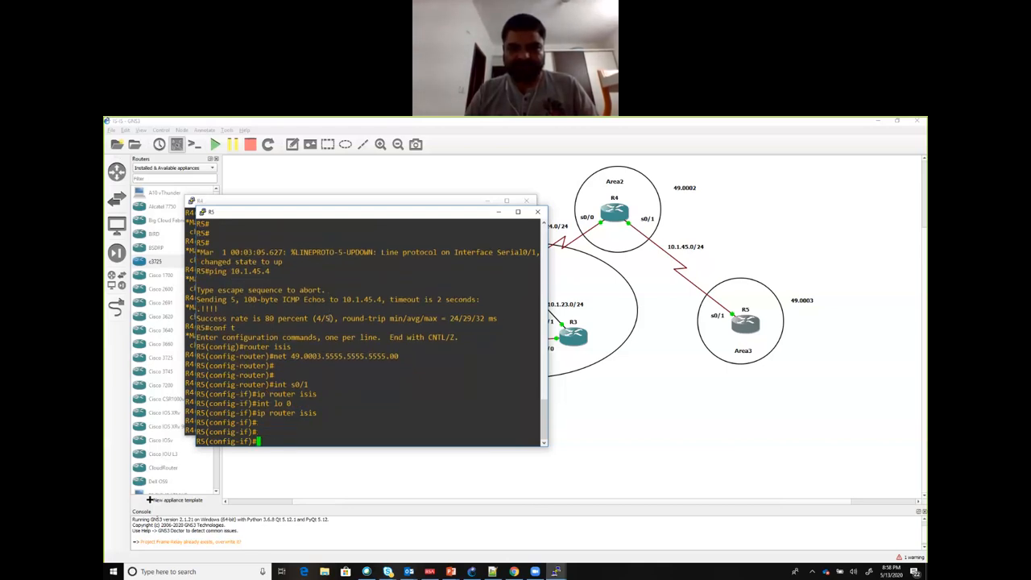
{"action": "type", "text": "end"}
{"action": "key", "text": "Return"}
{"action": "key", "text": "Return"}
{"action": "key", "text": "Return"}
{"action": "key", "text": "Return"}
{"action": "key", "text": "Return"}
{"action": "key", "text": "Return"}
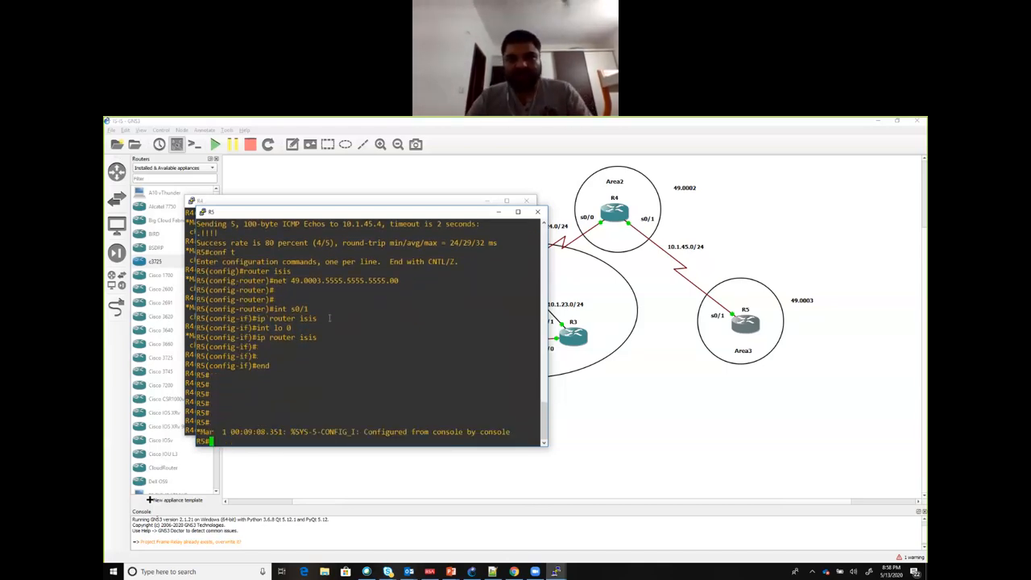
{"action": "left_click", "coordinate": [497, 213]}
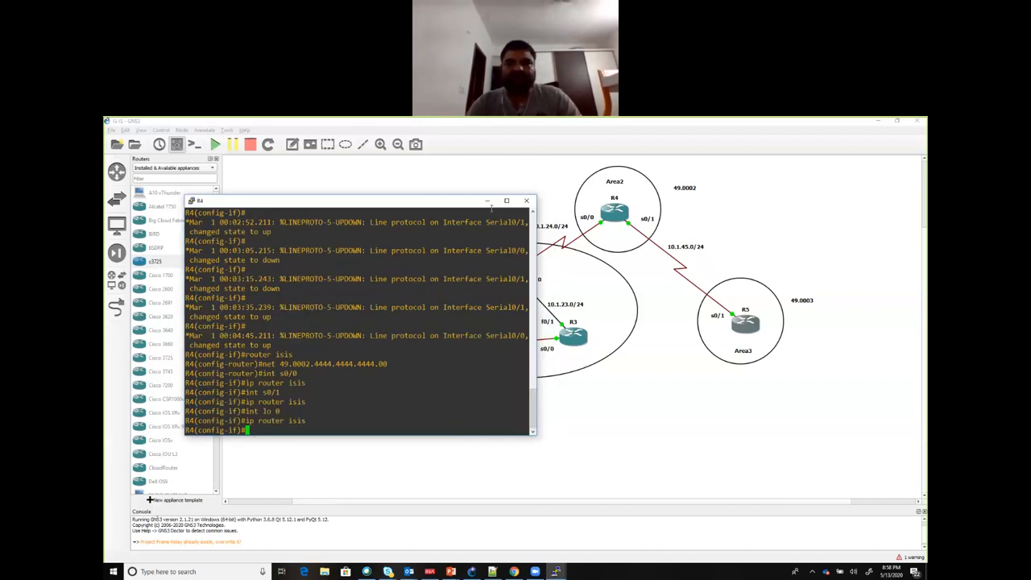
{"action": "left_click", "coordinate": [487, 202]}
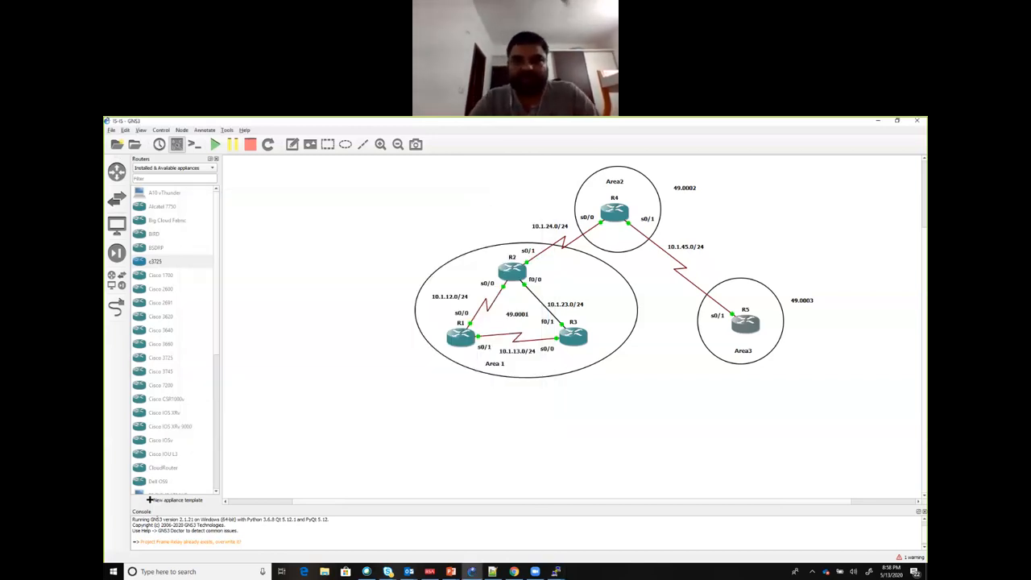
{"action": "left_click", "coordinate": [626, 138]}
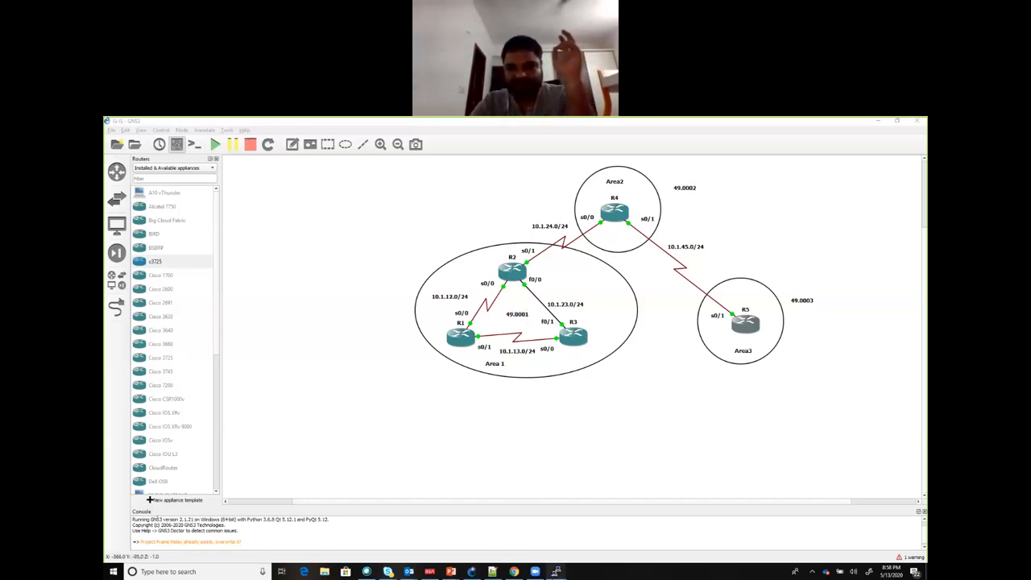
Step: Bring up R2's console, move it clear of the taskbar and exit configuration mode with end
{"action": "mouse_move", "coordinate": [556, 571]}
{"action": "left_click", "coordinate": [459, 533]}
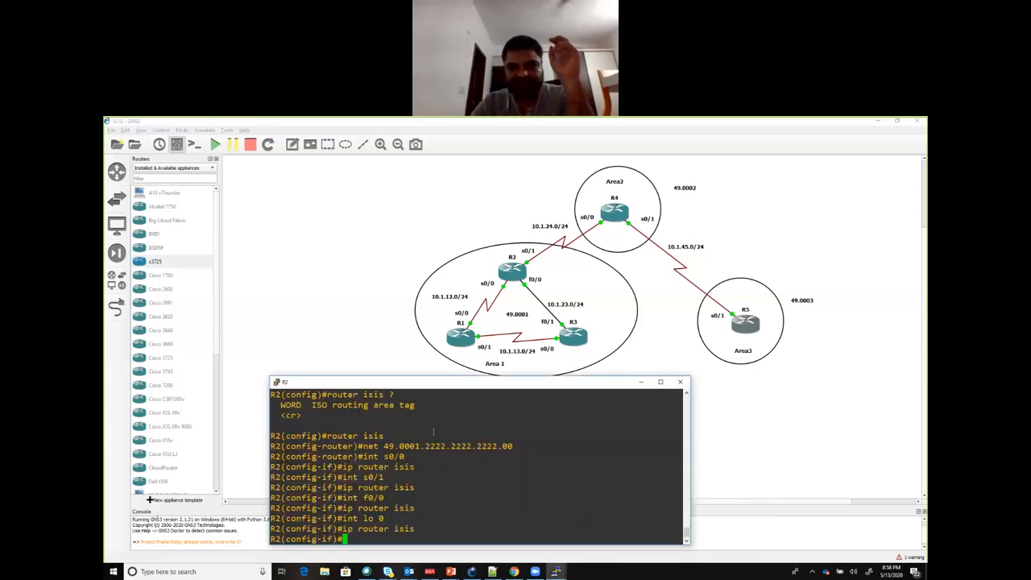
{"action": "left_click_drag", "start_coordinate": [433, 387], "coordinate": [392, 360]}
{"action": "type", "text": "end"}
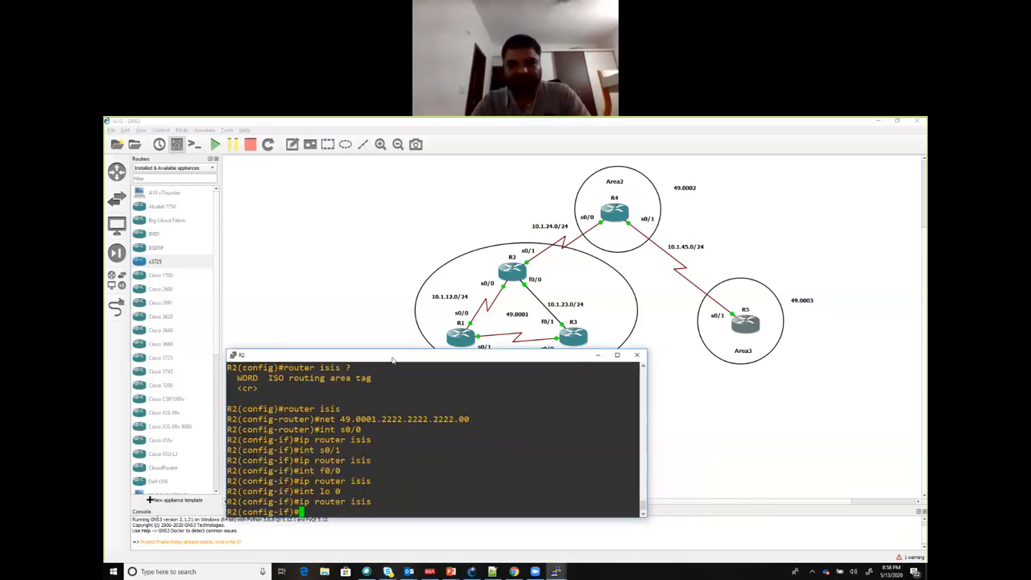
{"action": "key", "text": "Return"}
{"action": "key", "text": "Return"}
{"action": "key", "text": "Return"}
{"action": "key", "text": "Return"}
{"action": "key", "text": "Return"}
{"action": "key", "text": "Return"}
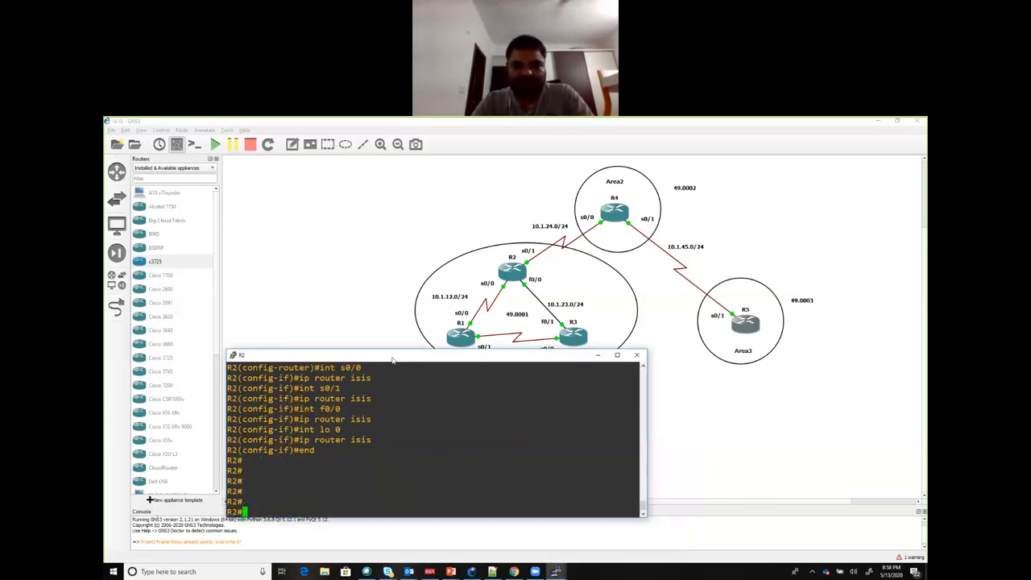
Step: Run show ip protocols on R2 and maximize its console to show the full output
{"action": "type", "text": "show ip p"}
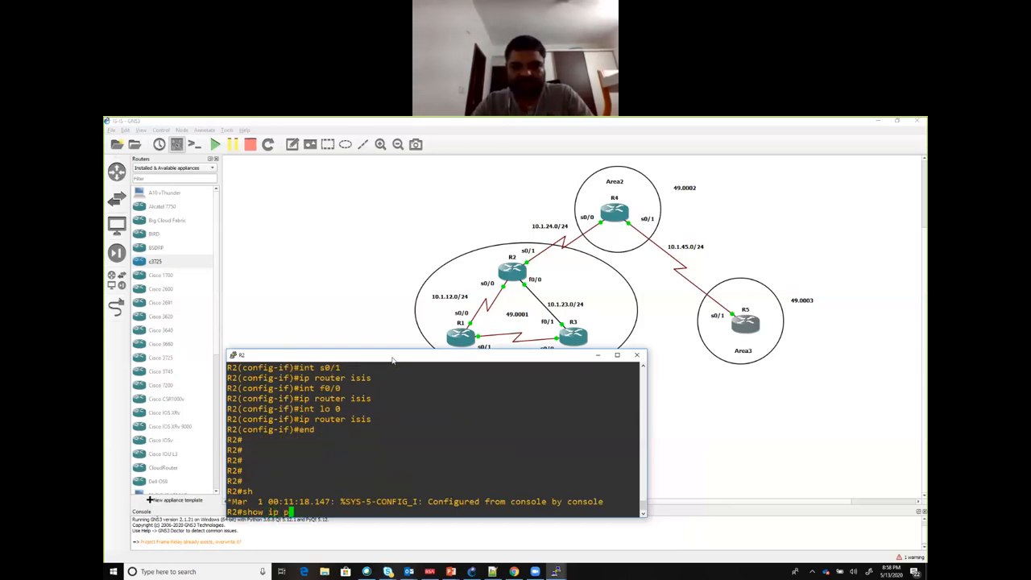
{"action": "type", "text": "rotocols"}
{"action": "key", "text": "Return"}
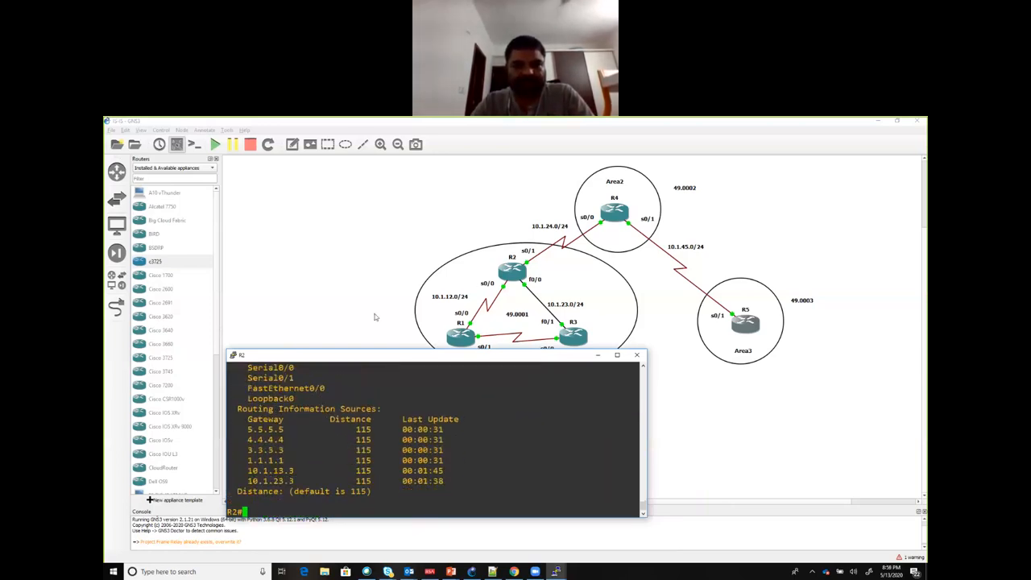
{"action": "double_click", "coordinate": [361, 357]}
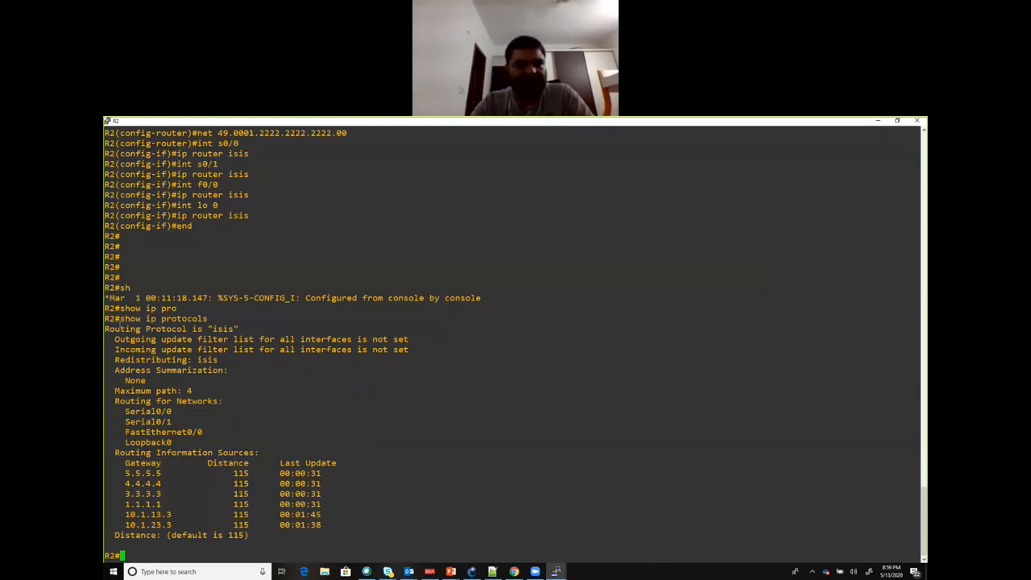
Step: Examine the routing protocol, routed interfaces, information source gateways and default distance in R2's protocol output
{"action": "left_click_drag", "start_coordinate": [110, 330], "coordinate": [239, 330]}
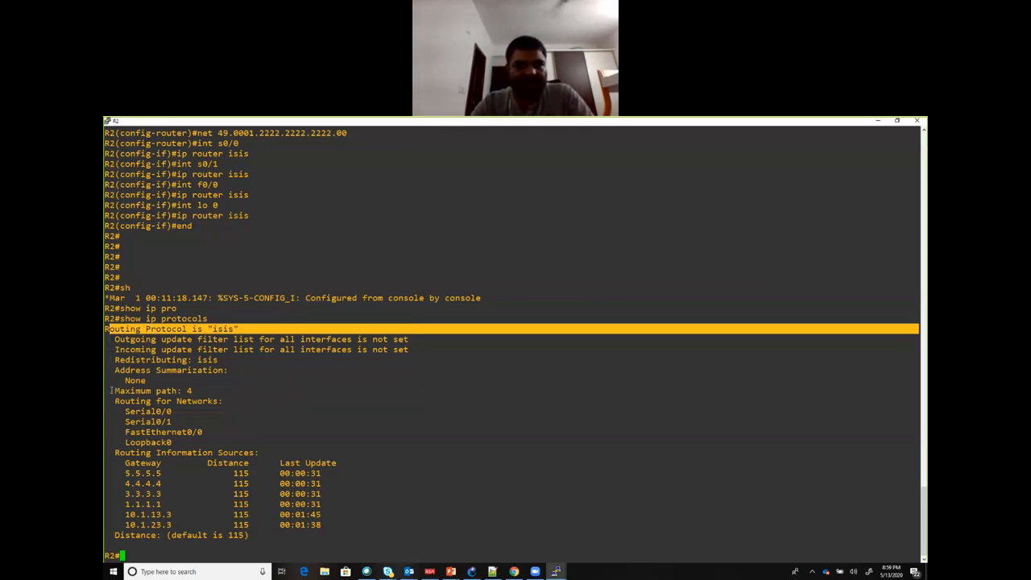
{"action": "left_click_drag", "start_coordinate": [114, 407], "coordinate": [217, 439]}
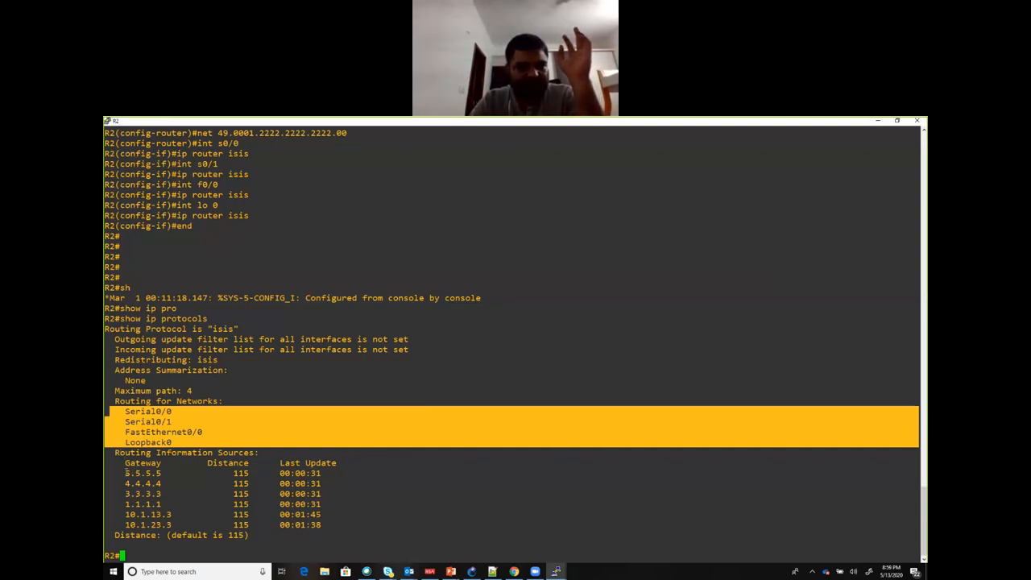
{"action": "left_click_drag", "start_coordinate": [125, 471], "coordinate": [195, 524]}
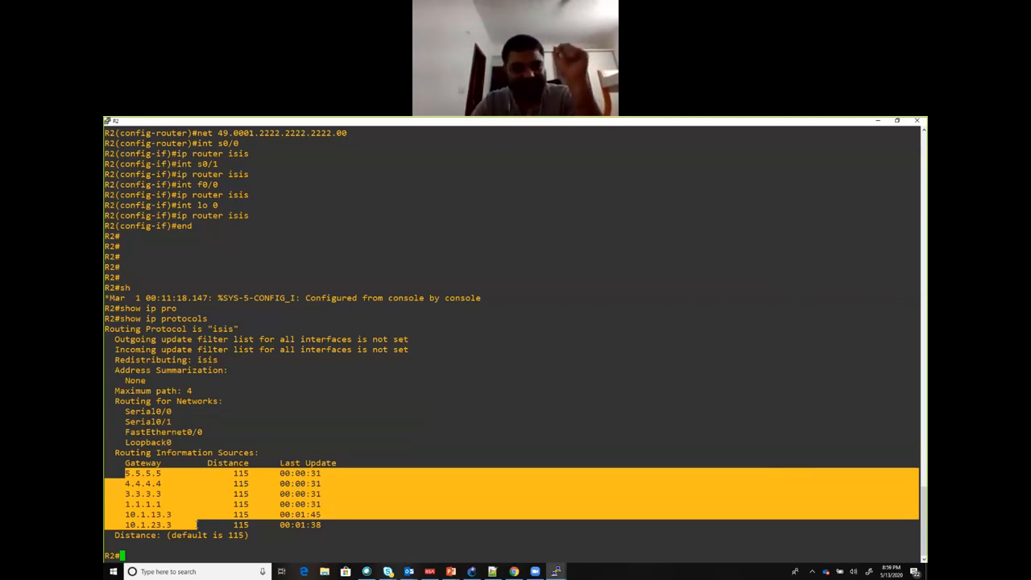
{"action": "left_click", "coordinate": [202, 524]}
{"action": "left_click_drag", "start_coordinate": [129, 535], "coordinate": [247, 535]}
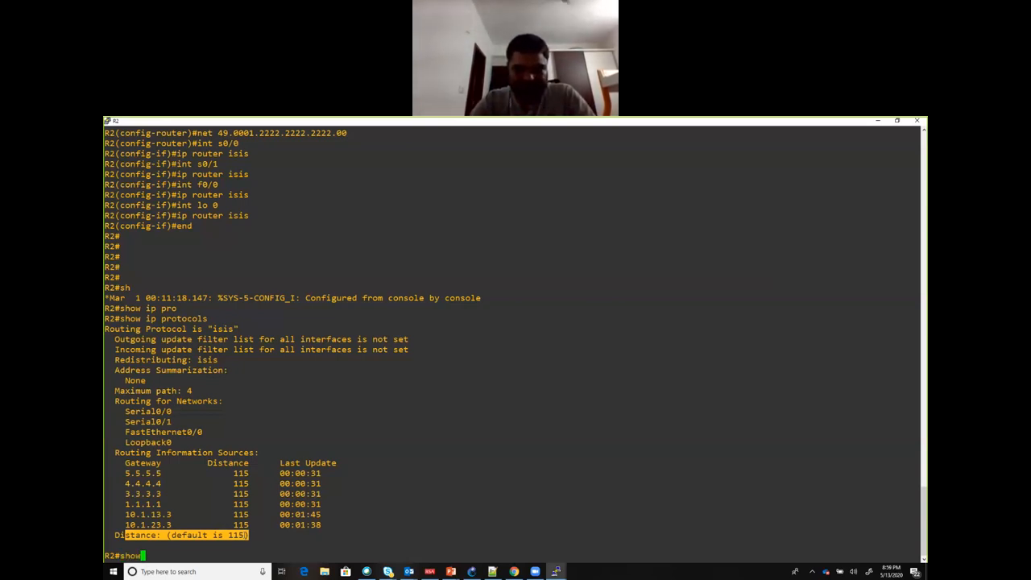
Step: Run show clns neighbors on R2 and restore its console to a smaller window over the topology
{"action": "type", "text": "clns "}
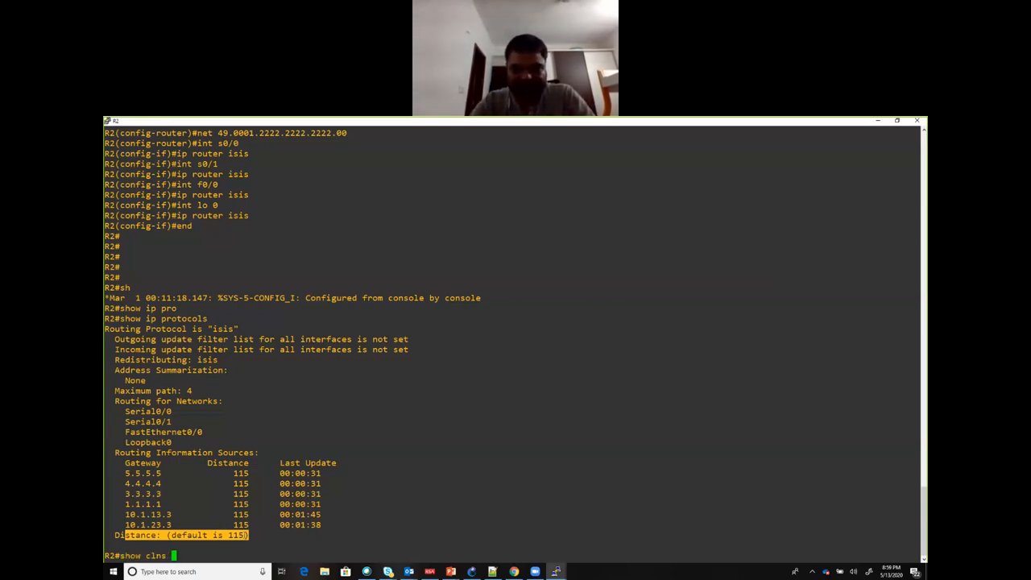
{"action": "type", "text": "nei"}
{"action": "key", "text": "Tab"}
{"action": "key", "text": "Return"}
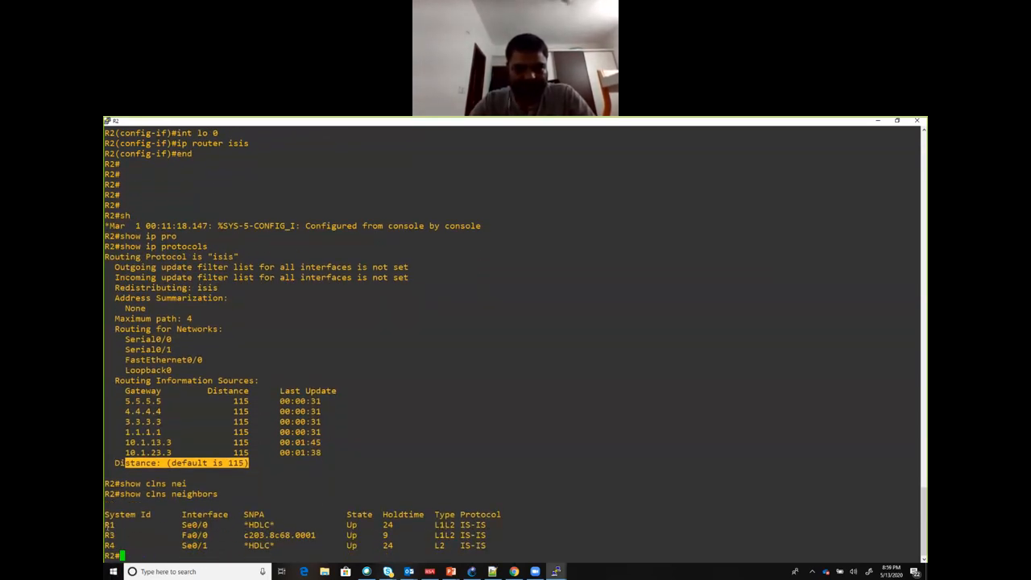
{"action": "left_click_drag", "start_coordinate": [106, 525], "coordinate": [118, 524]}
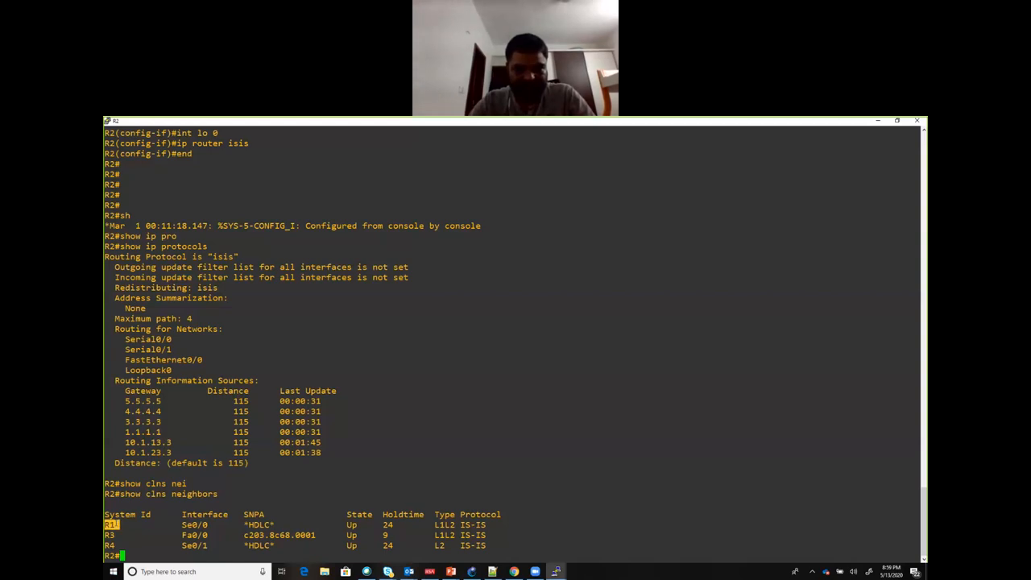
{"action": "double_click", "coordinate": [320, 122]}
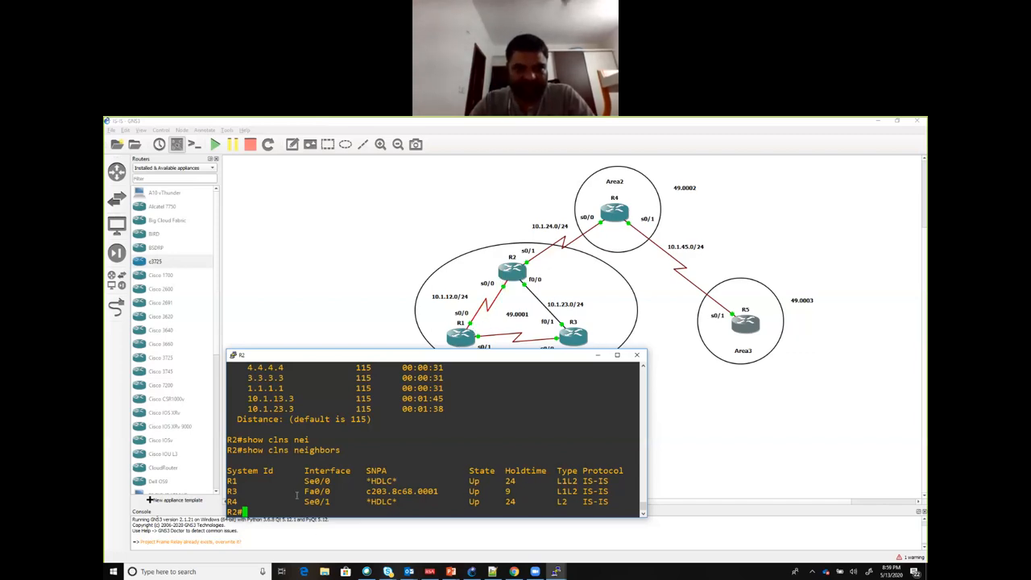
Step: Examine the SNPA, state and adjacency type of neighbors R1, R3 and R4, comparing them with the areas in the topology
{"action": "left_click_drag", "start_coordinate": [303, 481], "coordinate": [393, 481]}
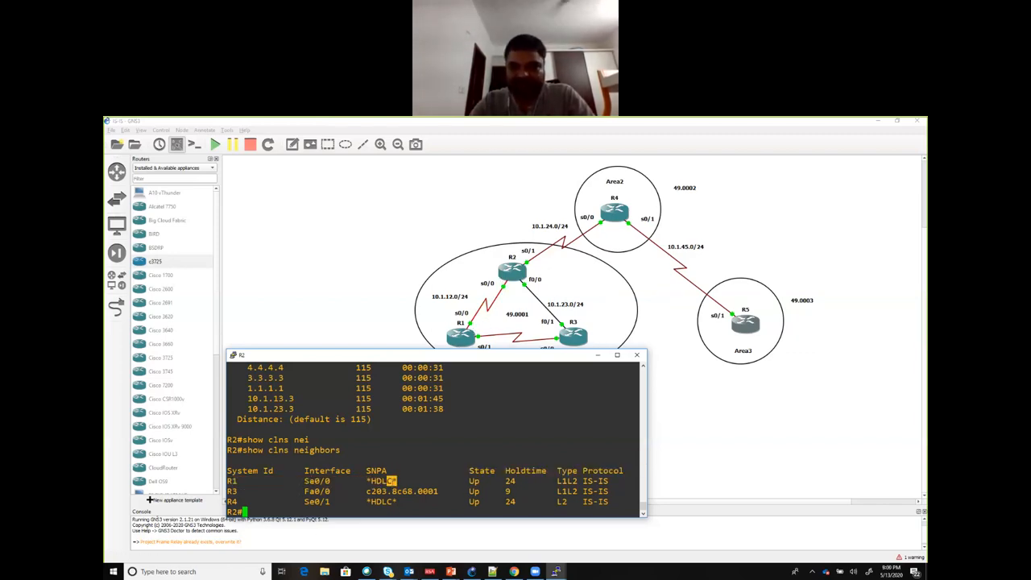
{"action": "left_click_drag", "start_coordinate": [469, 481], "coordinate": [580, 481]}
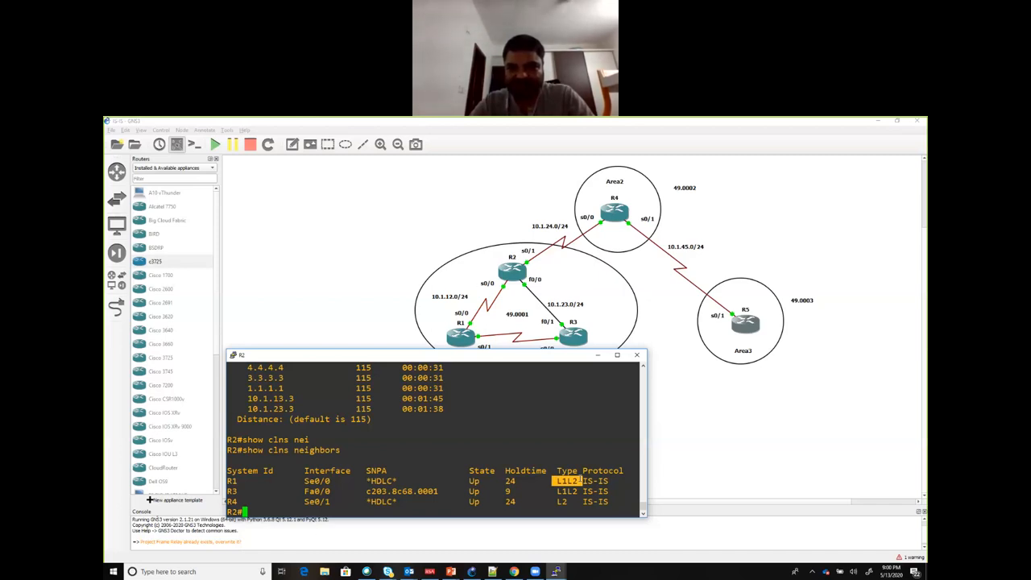
{"action": "left_click", "coordinate": [559, 481]}
{"action": "left_click_drag", "start_coordinate": [559, 481], "coordinate": [578, 481]}
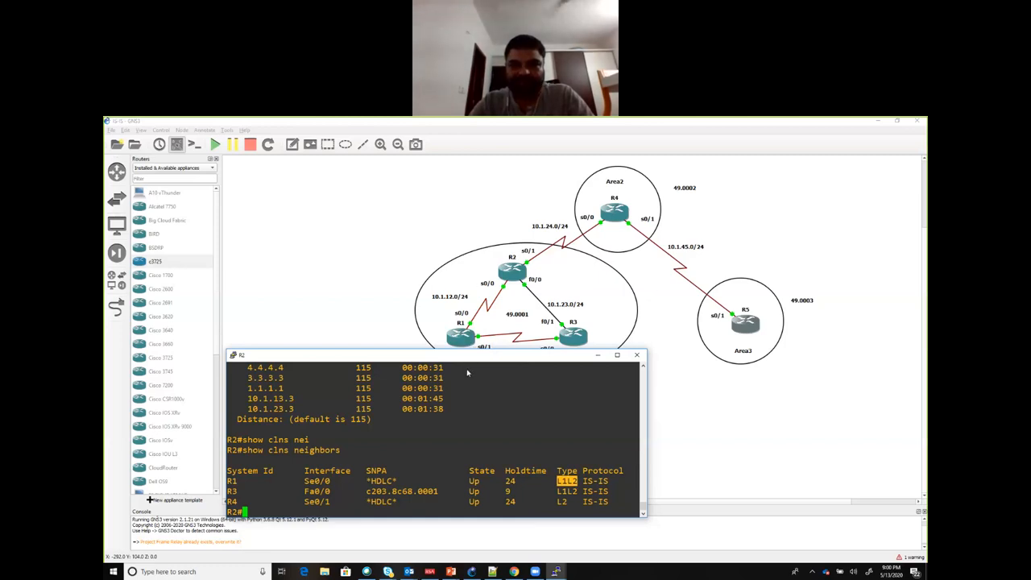
{"action": "left_click_drag", "start_coordinate": [468, 354], "coordinate": [470, 366]}
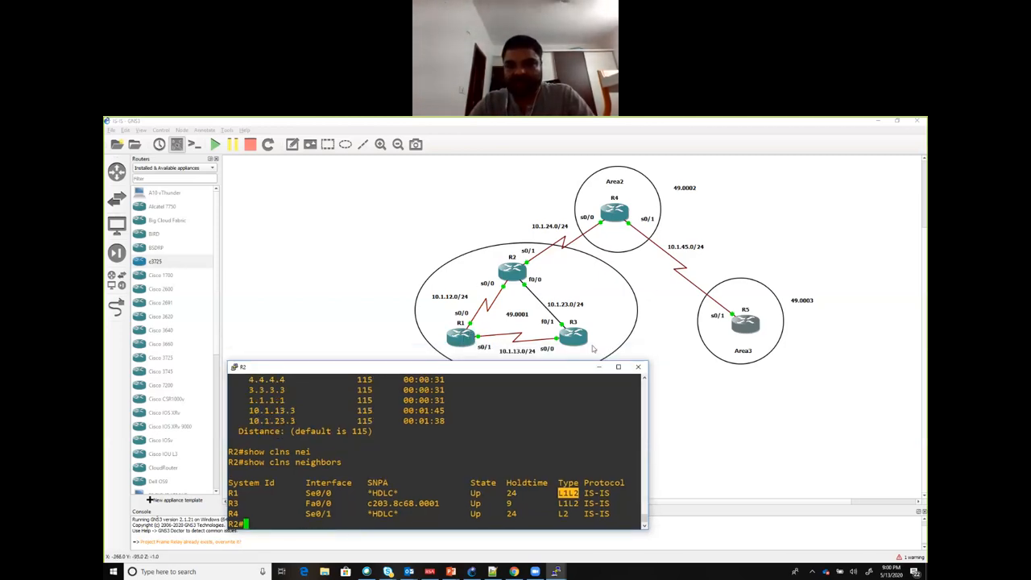
{"action": "left_click_drag", "start_coordinate": [555, 503], "coordinate": [579, 504]}
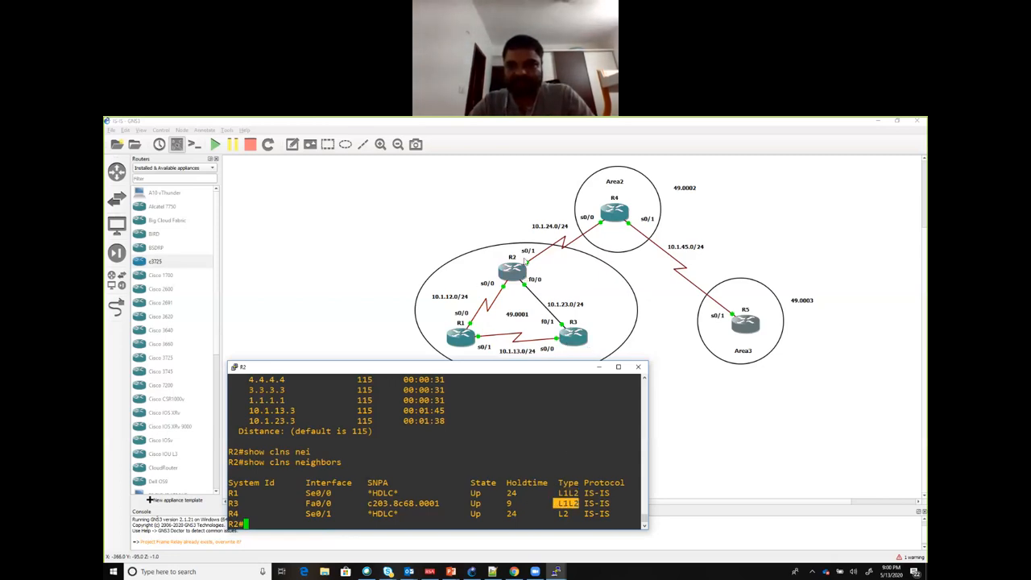
{"action": "left_click_drag", "start_coordinate": [559, 514], "coordinate": [580, 493]}
{"action": "left_click", "coordinate": [554, 516]}
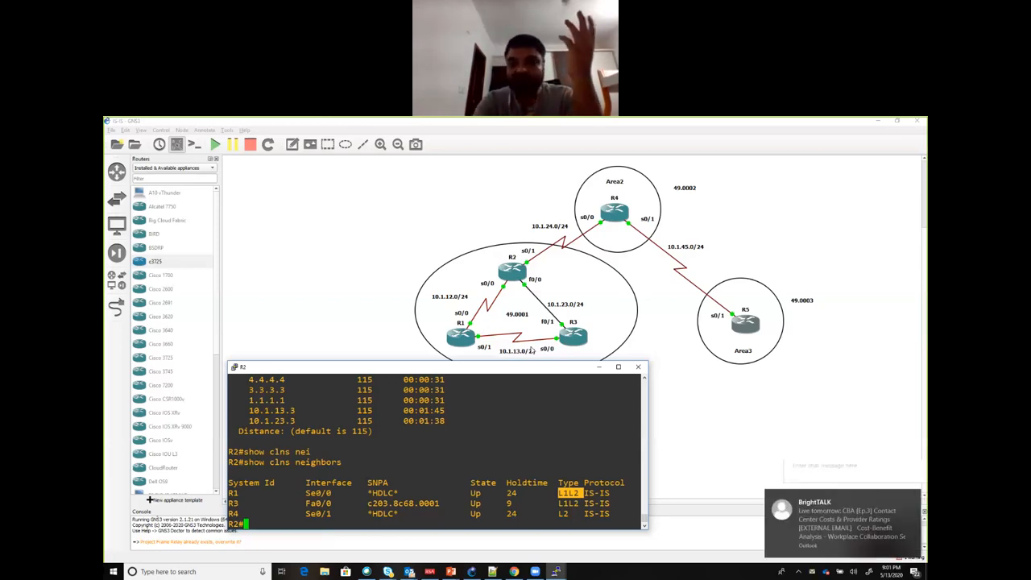
{"action": "left_click", "coordinate": [912, 497]}
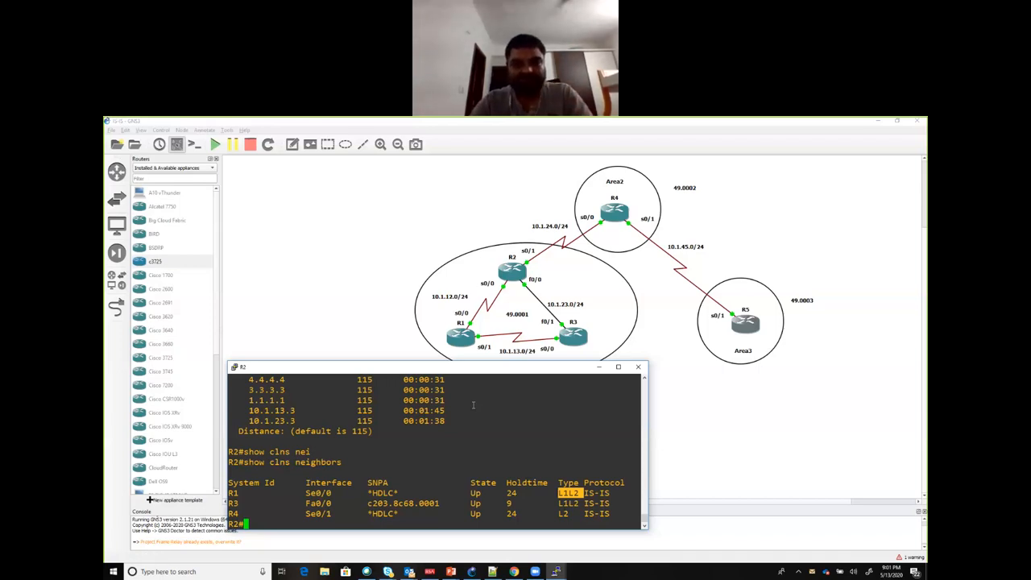
{"action": "type", "text": "sh is"}
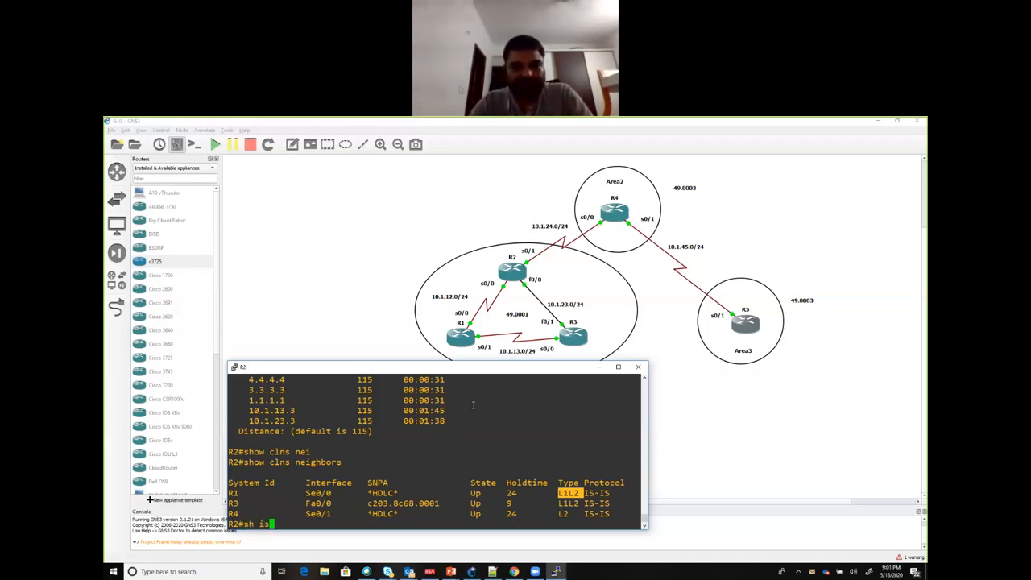
{"action": "key", "text": "Tab"}
{"action": "type", "text": "in"}
{"action": "key", "text": "Tab"}
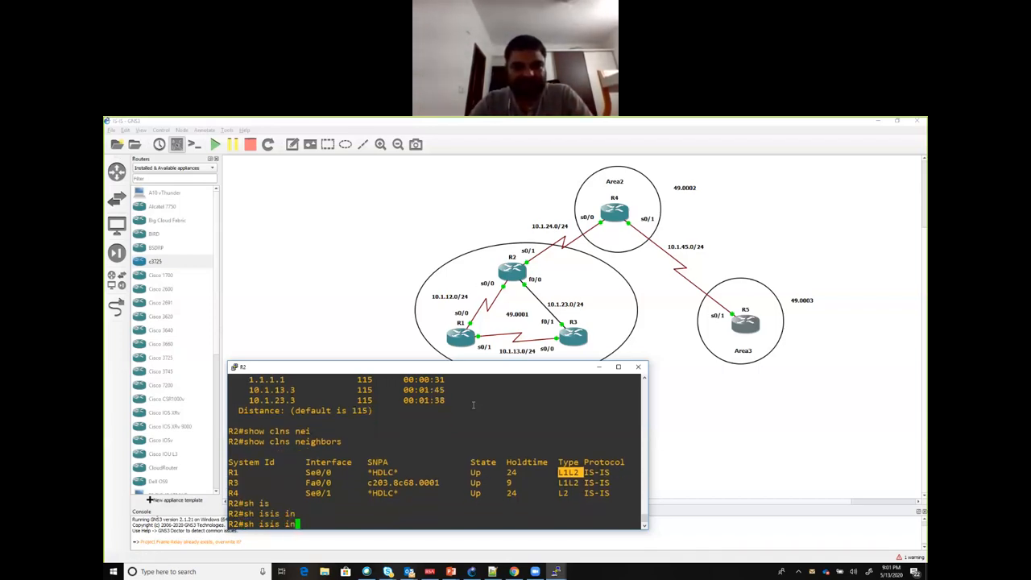
{"action": "type", "text": "t?"}
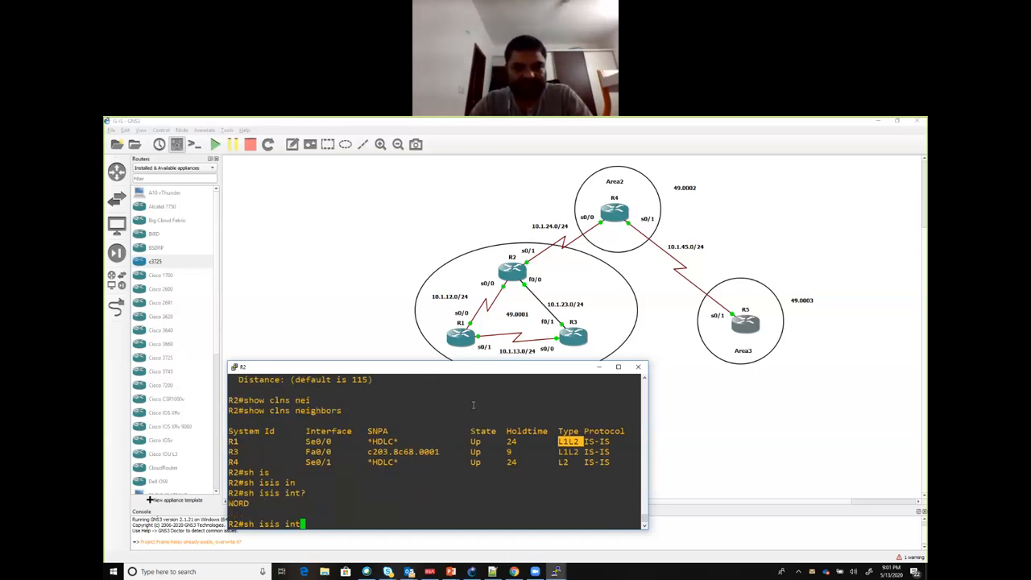
{"action": "key", "text": "BackSpace"}
{"action": "key", "text": "BackSpace"}
{"action": "key", "text": "BackSpace"}
{"action": "key", "text": "BackSpace"}
{"action": "key", "text": "BackSpace"}
{"action": "key", "text": "BackSpace"}
{"action": "key", "text": "BackSpace"}
{"action": "key", "text": "BackSpace"}
{"action": "key", "text": "BackSpace"}
{"action": "key", "text": "BackSpace"}
Step: Run show clns interface on R2 and maximize its console to display more of the output
{"action": "type", "text": "h "}
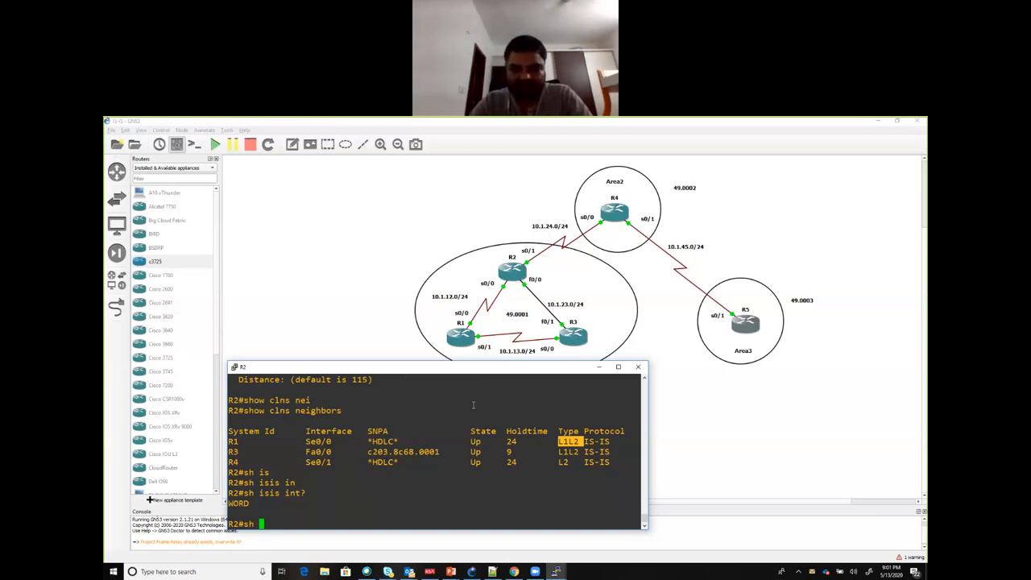
{"action": "type", "text": "clns int"}
{"action": "key", "text": "Tab"}
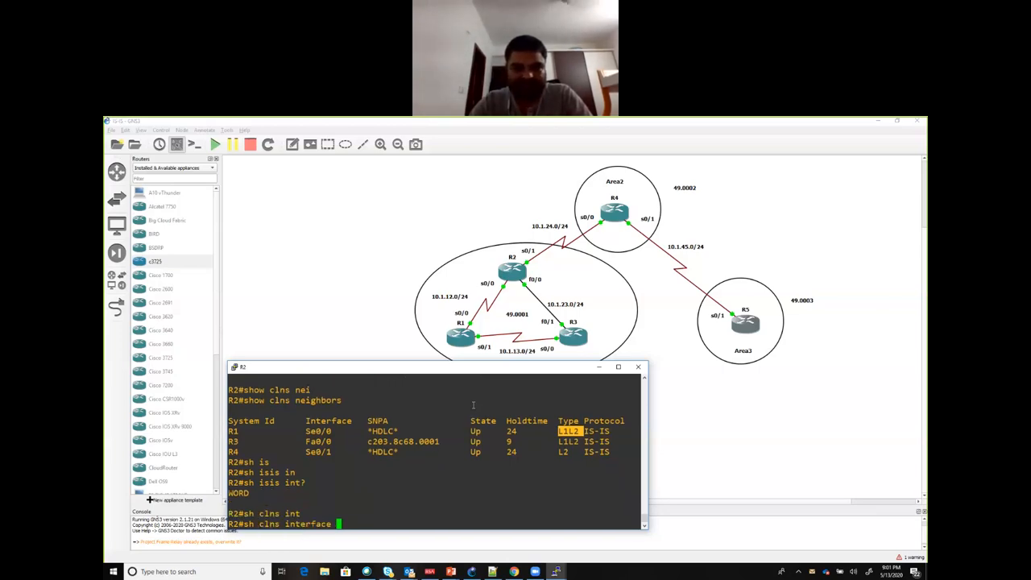
{"action": "key", "text": "Return"}
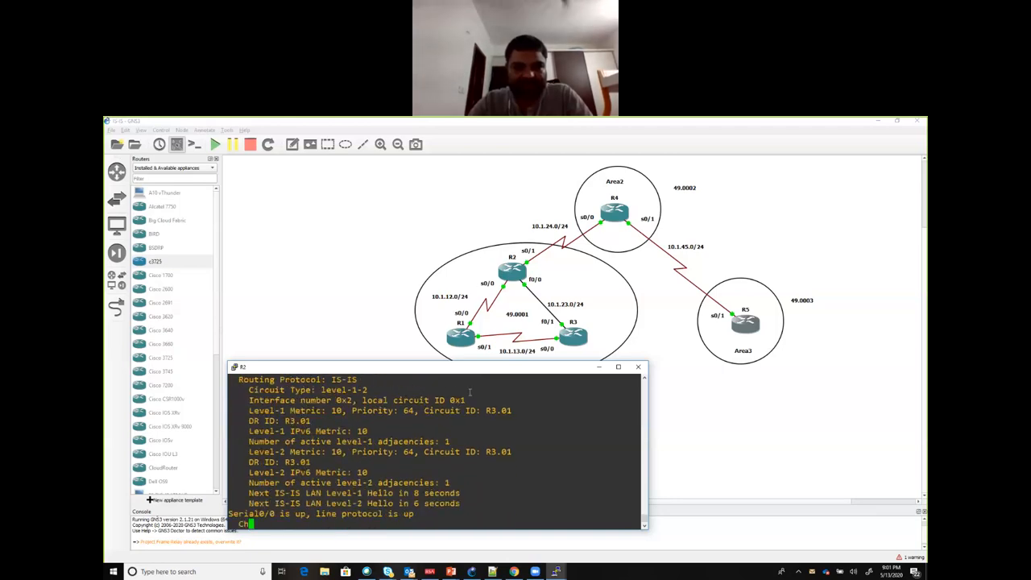
{"action": "double_click", "coordinate": [456, 370]}
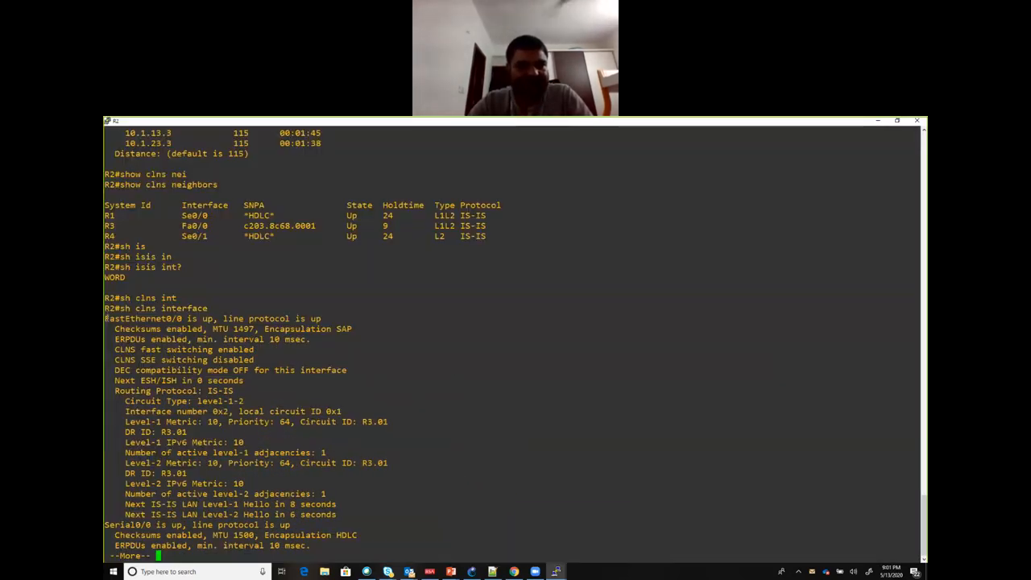
Step: Examine FastEthernet0/0's status, MTU, routing protocol and circuit type, plus Serial0/0's MTU and encapsulation, in the CLNS interface output
{"action": "left_click_drag", "start_coordinate": [104, 318], "coordinate": [212, 319]}
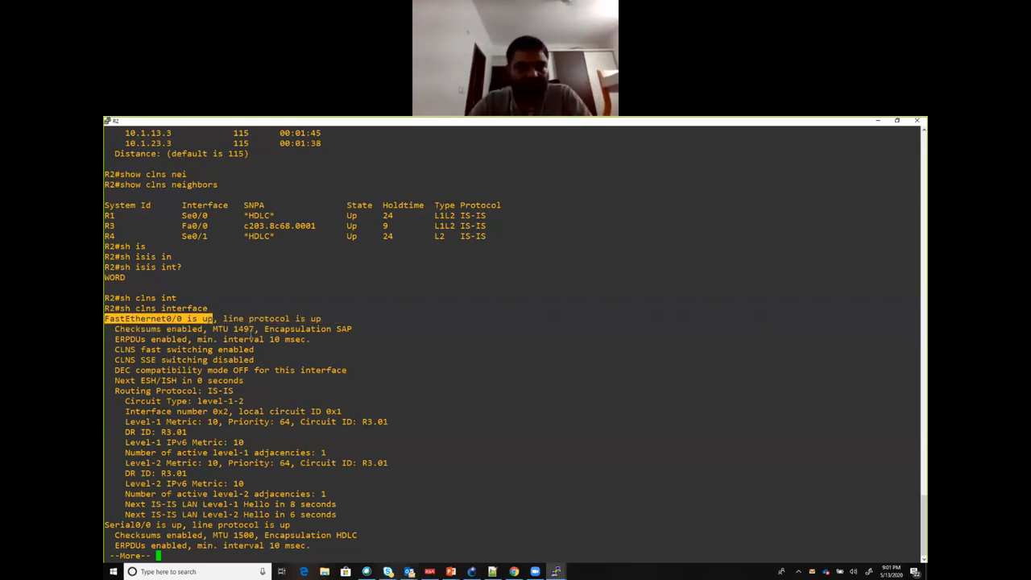
{"action": "mouse_move", "coordinate": [235, 330]}
{"action": "left_mouse_down"}
{"action": "mouse_move", "coordinate": [352, 330]}
{"action": "mouse_move", "coordinate": [253, 318]}
{"action": "mouse_move", "coordinate": [252, 329]}
{"action": "left_mouse_up"}
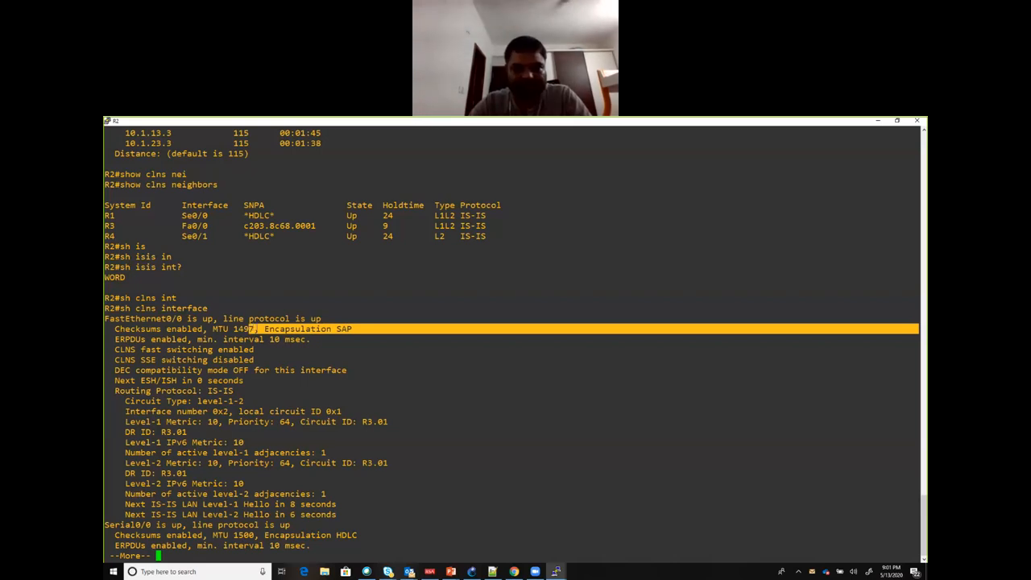
{"action": "left_click", "coordinate": [213, 350]}
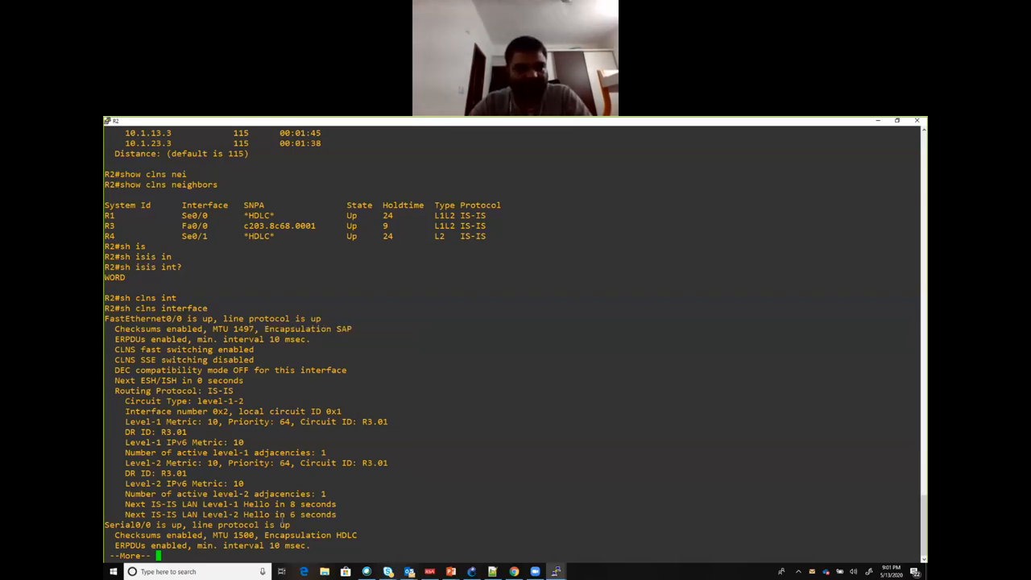
{"action": "left_click_drag", "start_coordinate": [359, 535], "coordinate": [106, 534]}
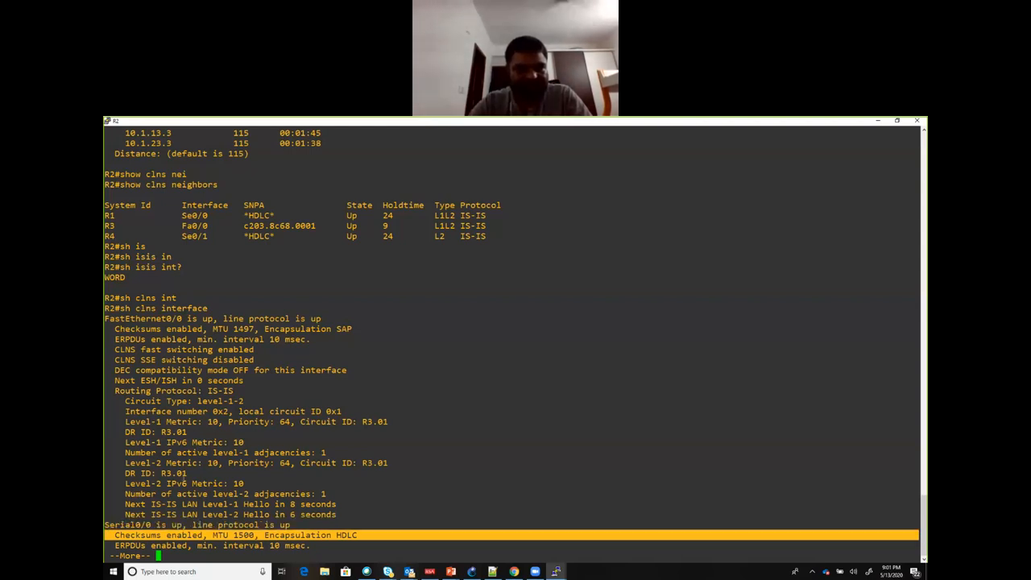
{"action": "left_click", "coordinate": [195, 472]}
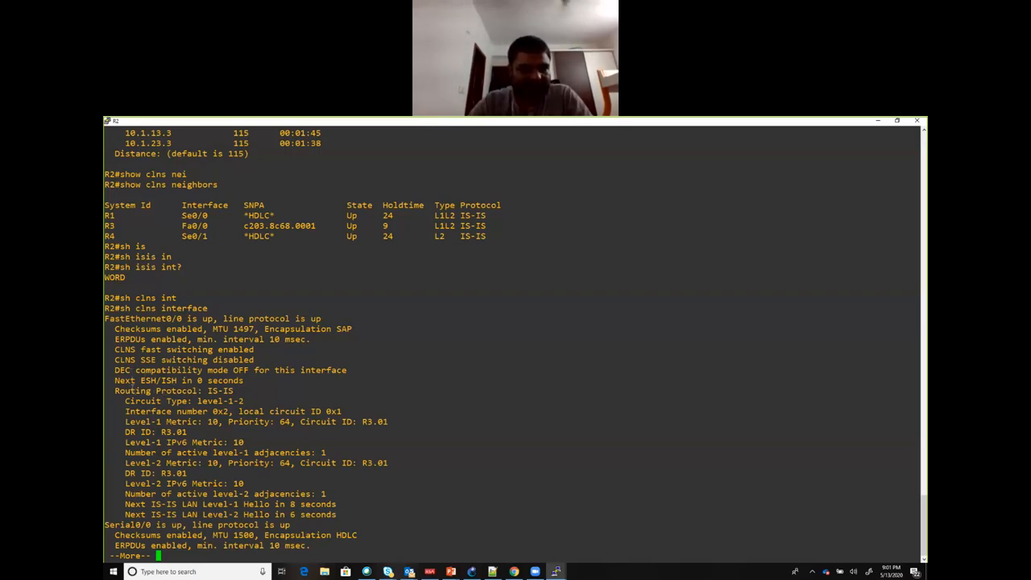
{"action": "left_click_drag", "start_coordinate": [117, 391], "coordinate": [245, 391]}
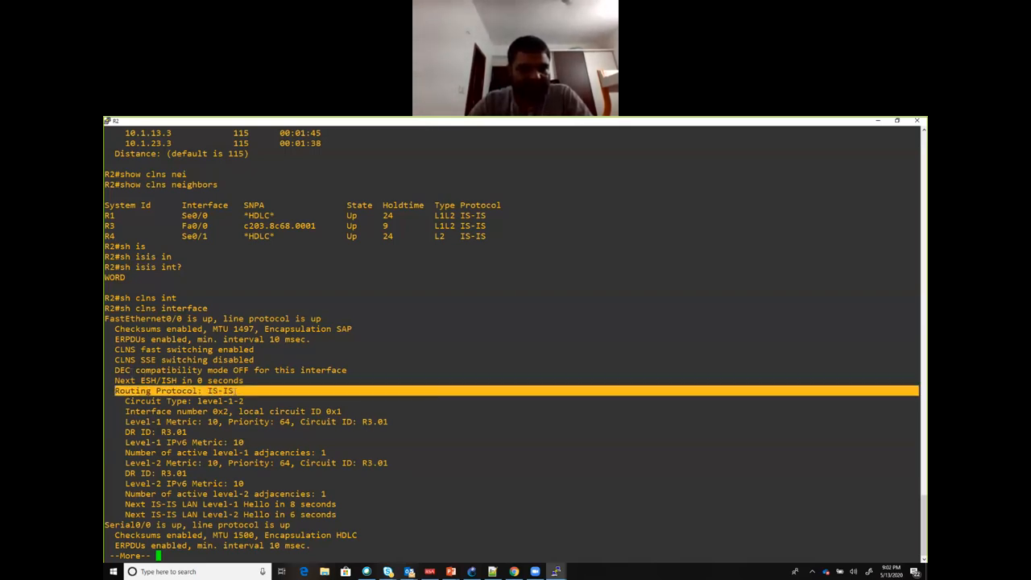
{"action": "left_click_drag", "start_coordinate": [124, 400], "coordinate": [254, 400]}
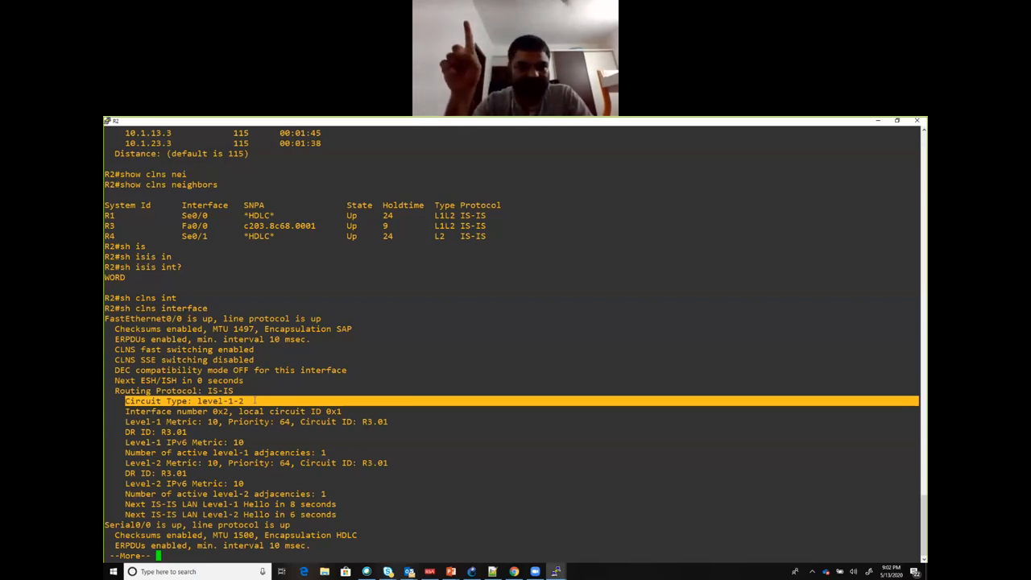
Step: Quit the paged CLNS output and enter interface configuration mode for f0/0 on R2
{"action": "type", "text": "q"}
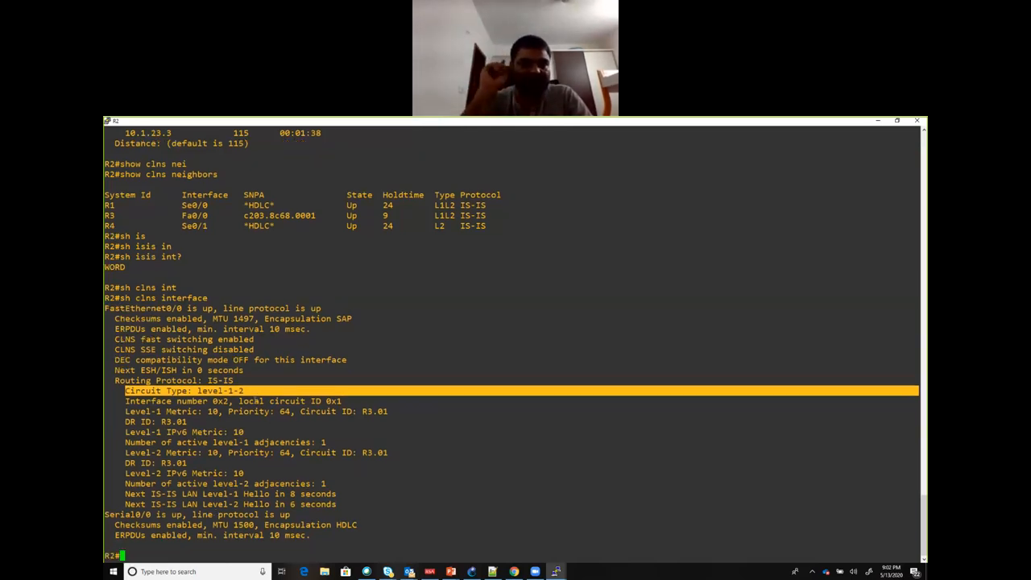
{"action": "type", "text": "conf t"}
{"action": "key", "text": "Return"}
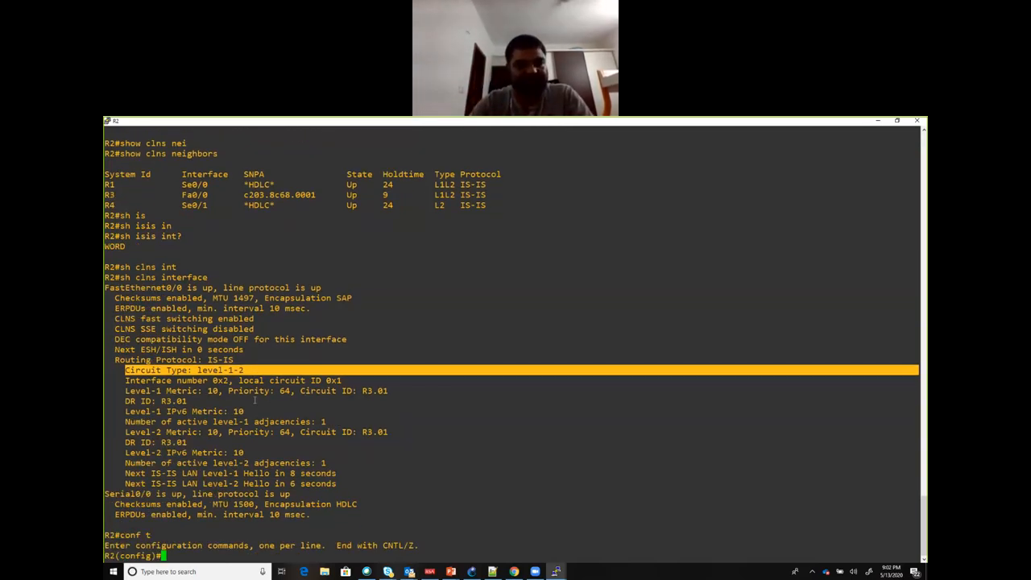
{"action": "type", "text": "int f0/0"}
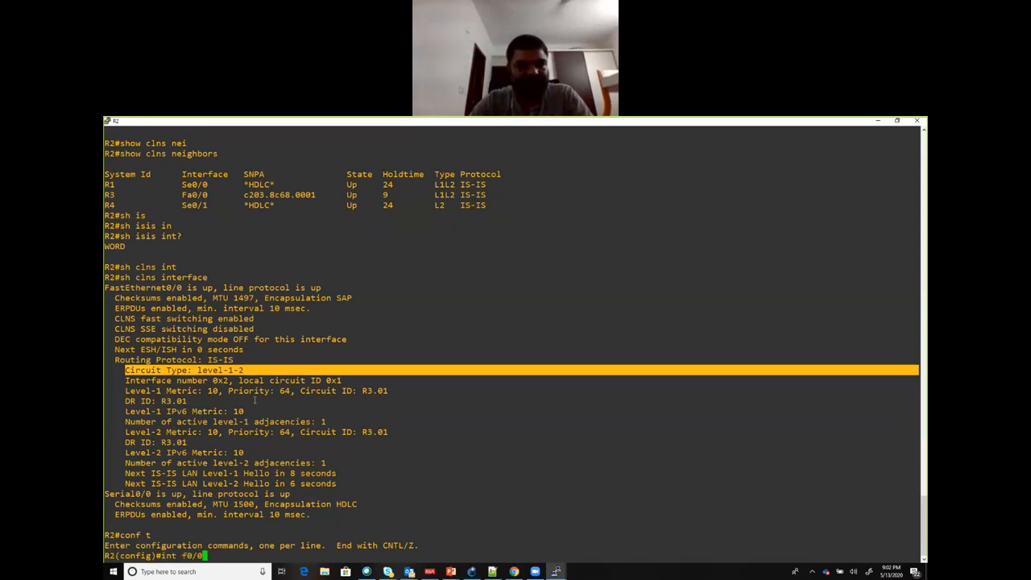
{"action": "key", "text": "Return"}
Step: List the options of isis circuit-type for f0/0 and examine the level-1, level-1-2 and level-2-only adjacency choices
{"action": "type", "text": "isi"}
{"action": "key", "text": "Tab"}
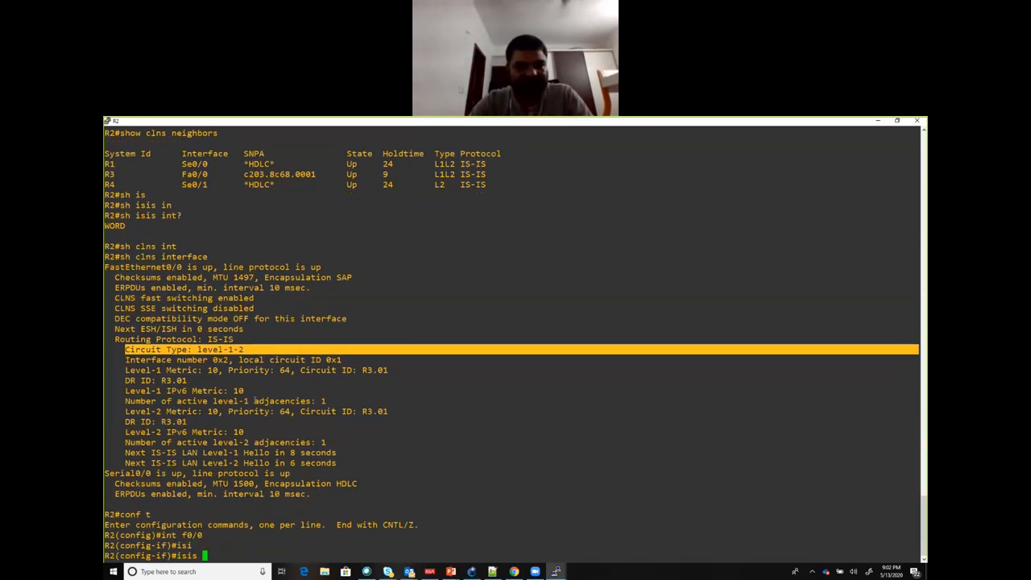
{"action": "type", "text": "cir"}
{"action": "key", "text": "Tab"}
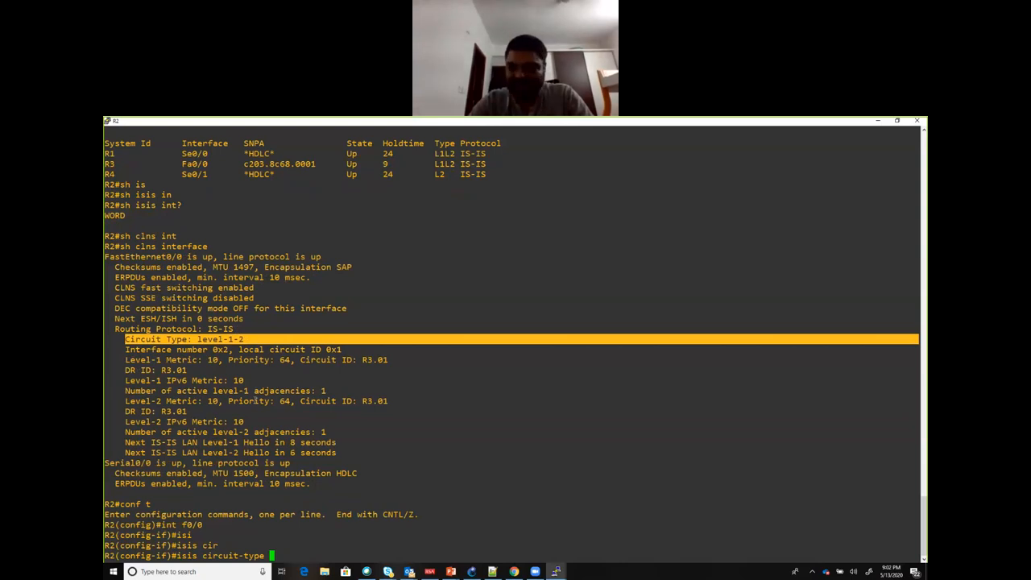
{"action": "type", "text": "?"}
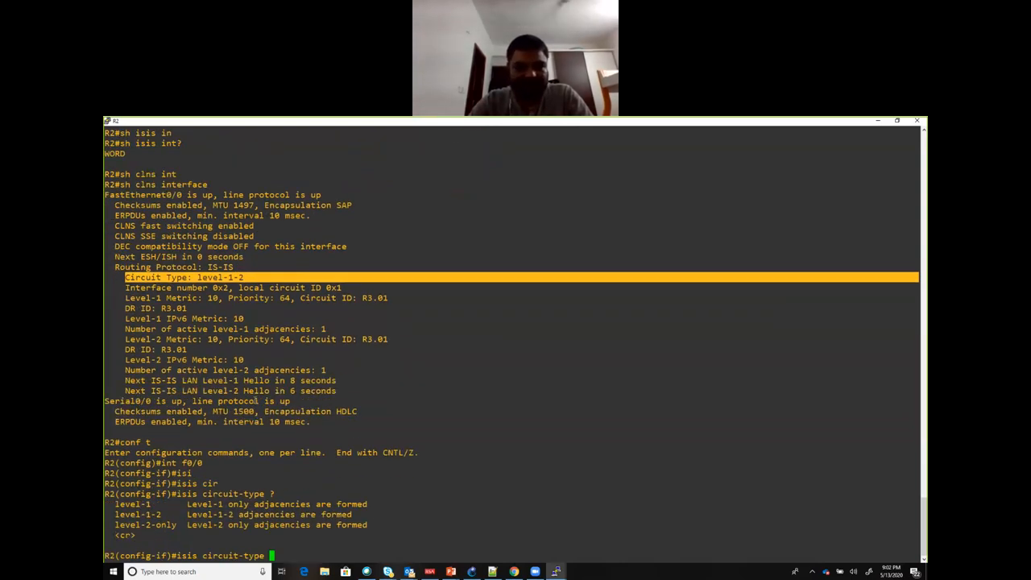
{"action": "left_click_drag", "start_coordinate": [111, 501], "coordinate": [372, 525]}
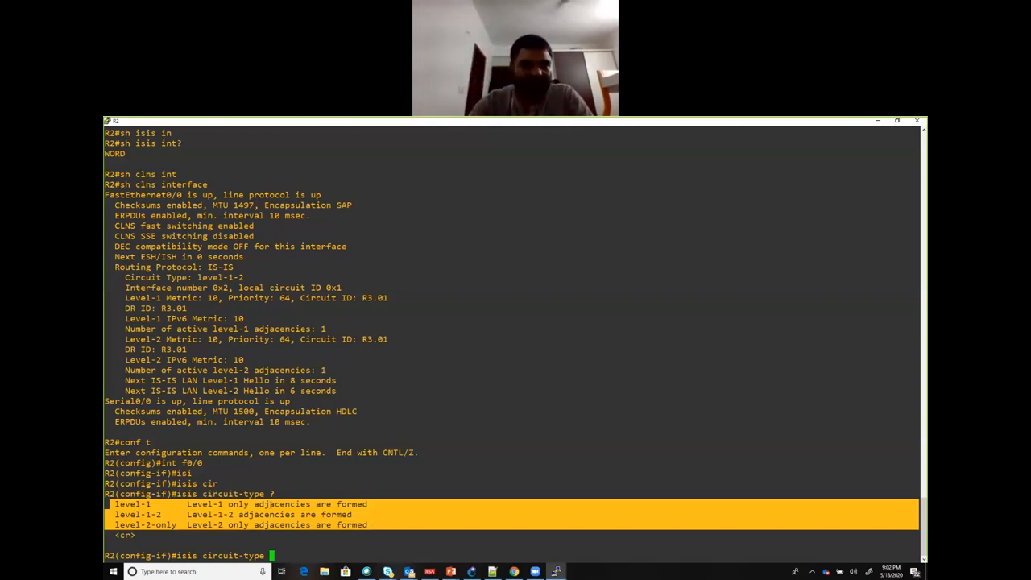
{"action": "left_click", "coordinate": [108, 506]}
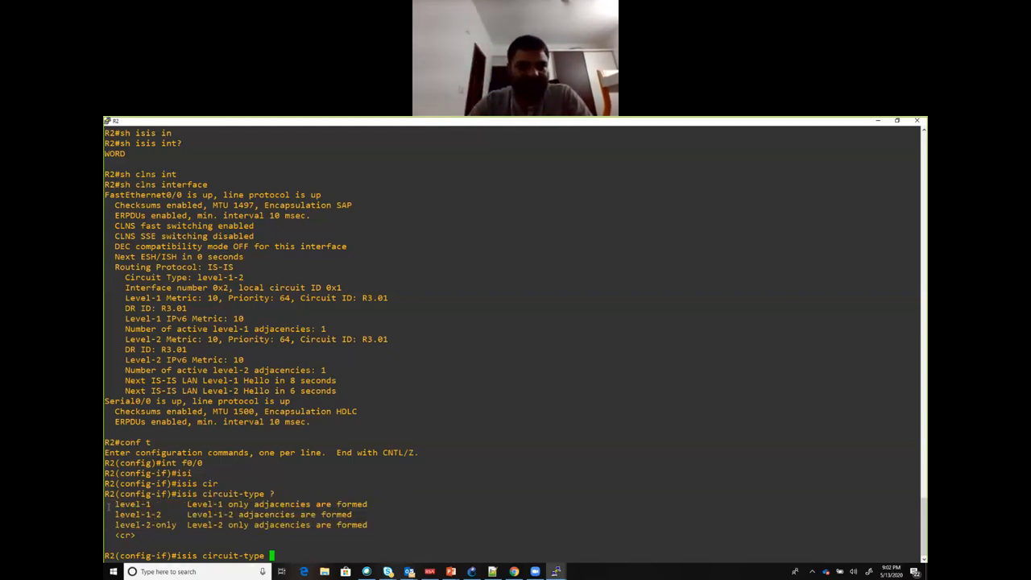
{"action": "left_click_drag", "start_coordinate": [108, 506], "coordinate": [186, 525]}
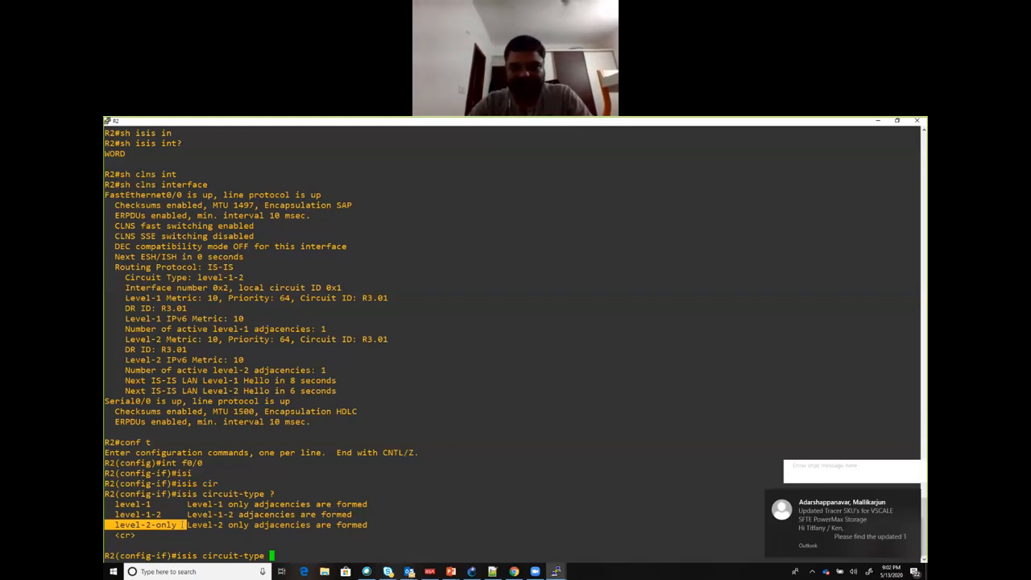
{"action": "left_click_drag", "start_coordinate": [113, 503], "coordinate": [177, 525]}
{"action": "left_click_drag", "start_coordinate": [115, 514], "coordinate": [165, 515]}
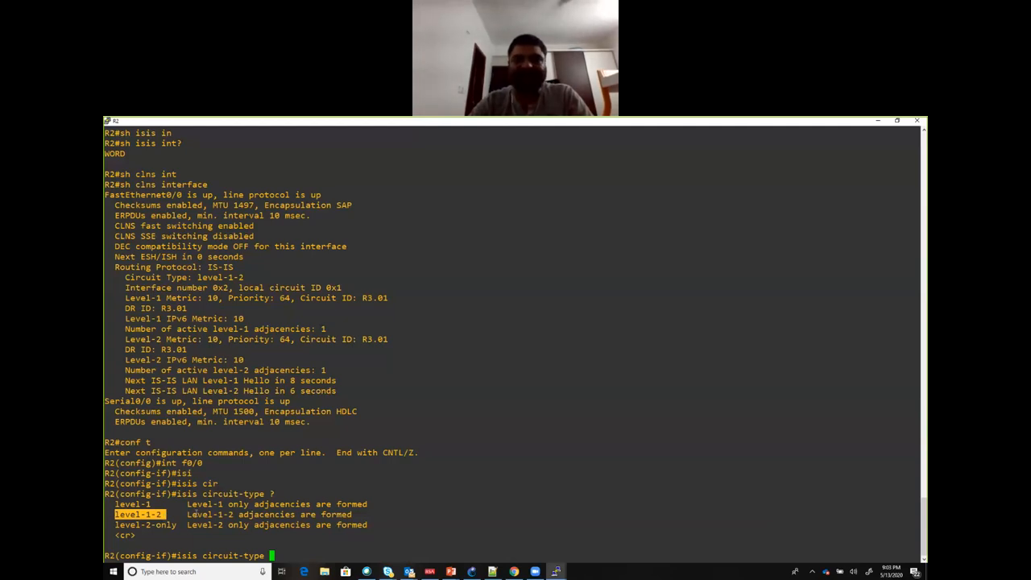
Step: Compare the level-1-2 circuit-type option with FastEthernet0/0's circuit type in the CLNS interface output
{"action": "left_click", "coordinate": [166, 513]}
{"action": "left_click_drag", "start_coordinate": [166, 513], "coordinate": [105, 514]}
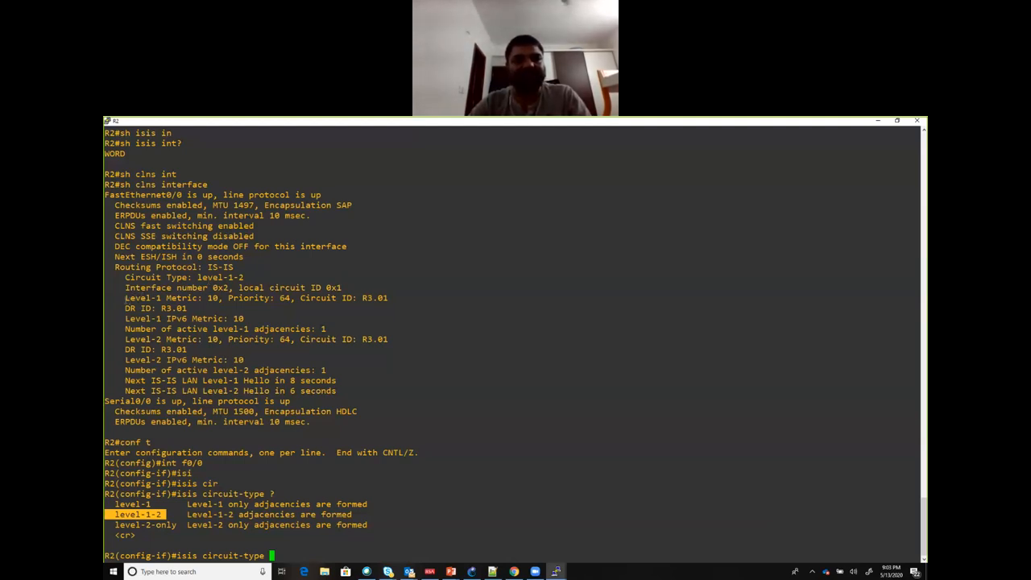
{"action": "left_click_drag", "start_coordinate": [120, 298], "coordinate": [246, 276]}
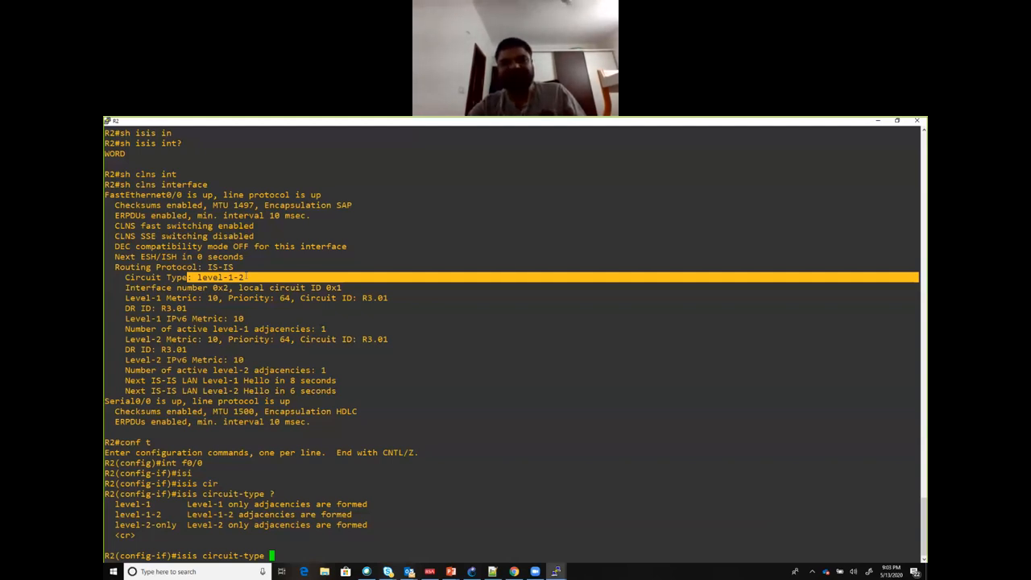
Step: Clear the pending circuit-type command on R2 and run do sh isis nei to list the IS-IS neighbors
{"action": "key", "text": "BackSpace"}
{"action": "key", "text": "BackSpace"}
{"action": "key", "text": "BackSpace"}
{"action": "key", "text": "BackSpace"}
{"action": "key", "text": "BackSpace"}
{"action": "key", "text": "BackSpace"}
{"action": "key", "text": "BackSpace"}
{"action": "key", "text": "BackSpace"}
{"action": "key", "text": "BackSpace"}
{"action": "key", "text": "BackSpace"}
{"action": "key", "text": "BackSpace"}
{"action": "key", "text": "BackSpace"}
{"action": "key", "text": "BackSpace"}
{"action": "key", "text": "BackSpace"}
{"action": "key", "text": "BackSpace"}
{"action": "key", "text": "BackSpace"}
{"action": "key", "text": "BackSpace"}
{"action": "key", "text": "BackSpace"}
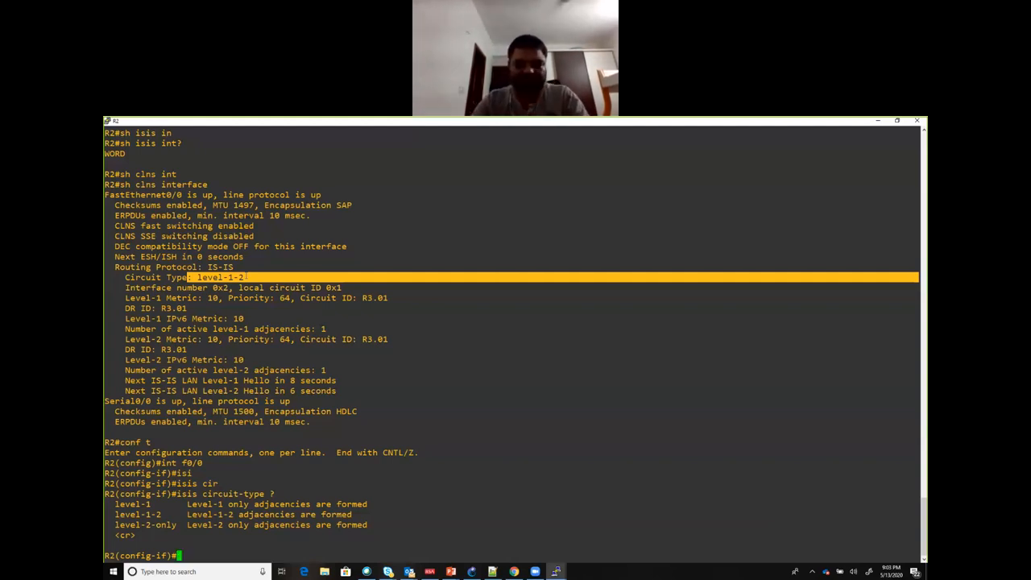
{"action": "type", "text": "do sh isis nei"}
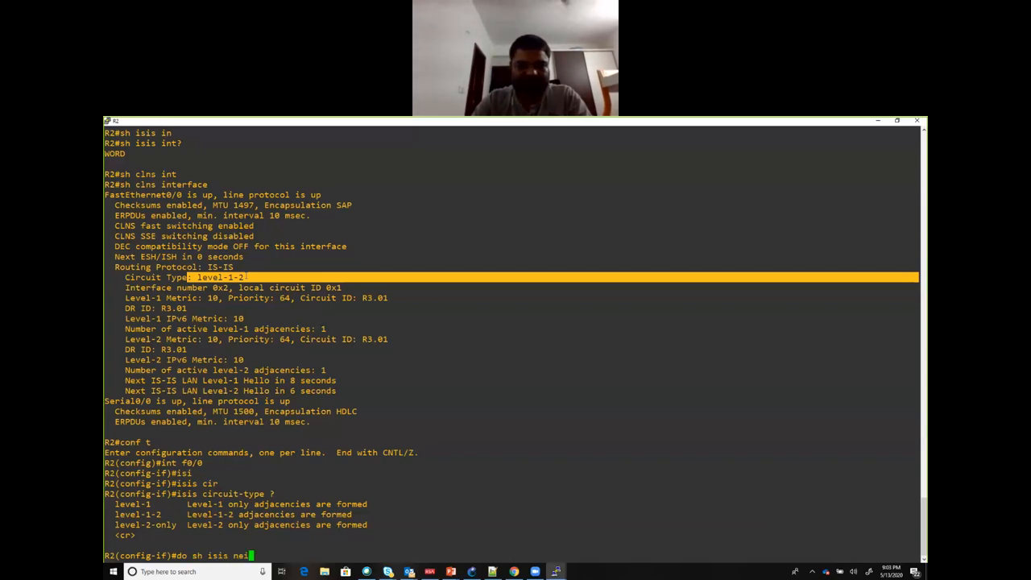
{"action": "key", "text": "Return"}
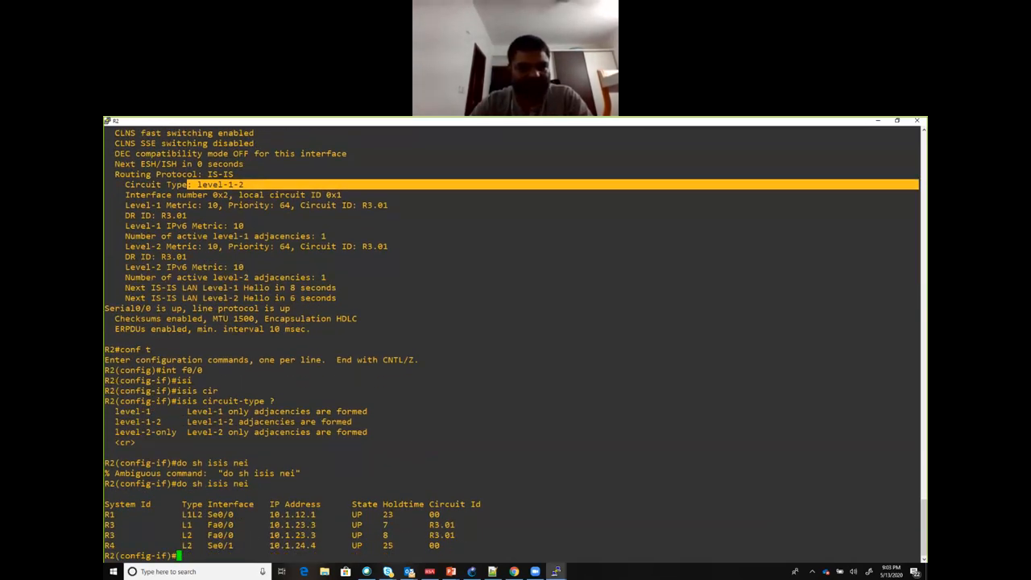
Step: Examine the adjacency types, interfaces and circuit IDs of neighbors R1 and R3 in R2's IS-IS neighbor table
{"action": "left_click_drag", "start_coordinate": [106, 524], "coordinate": [197, 525]}
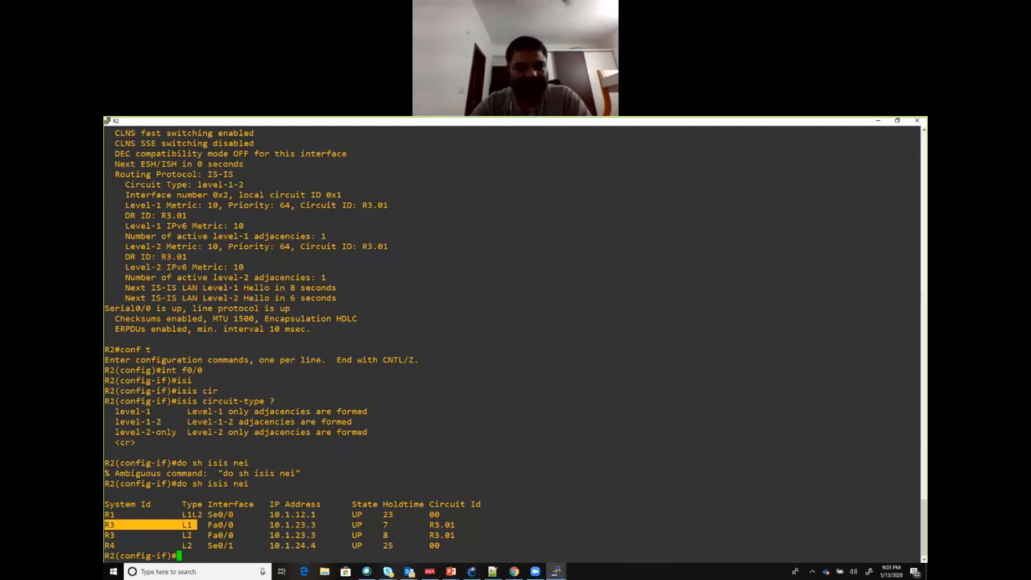
{"action": "left_click", "coordinate": [159, 523]}
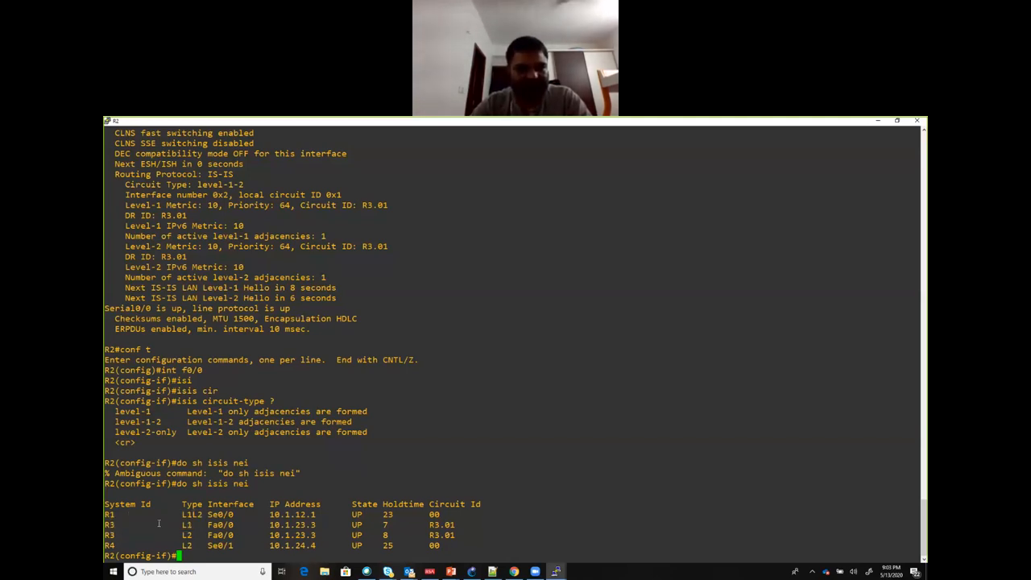
{"action": "left_click_drag", "start_coordinate": [105, 534], "coordinate": [197, 534]}
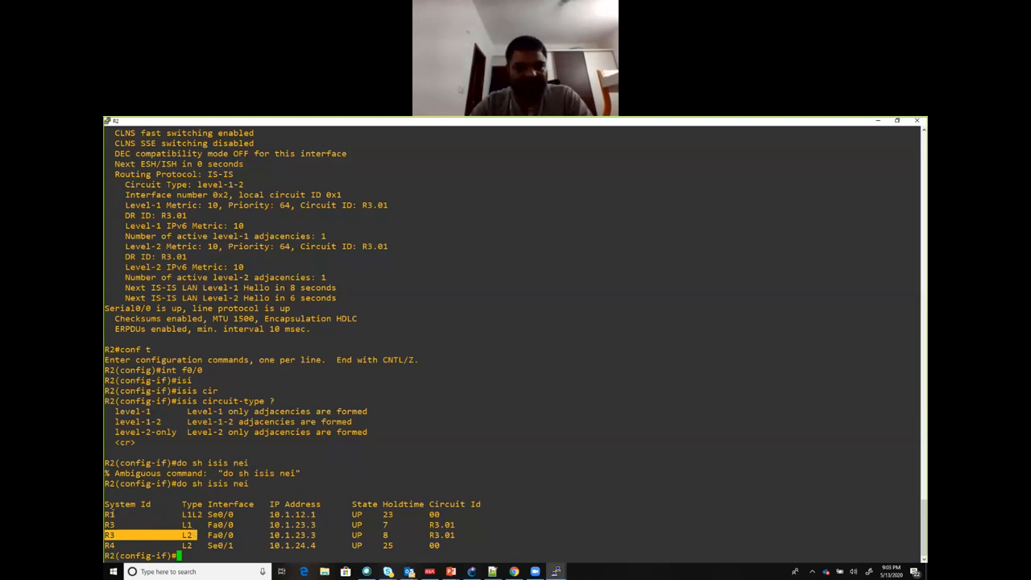
{"action": "left_click_drag", "start_coordinate": [104, 513], "coordinate": [206, 514]}
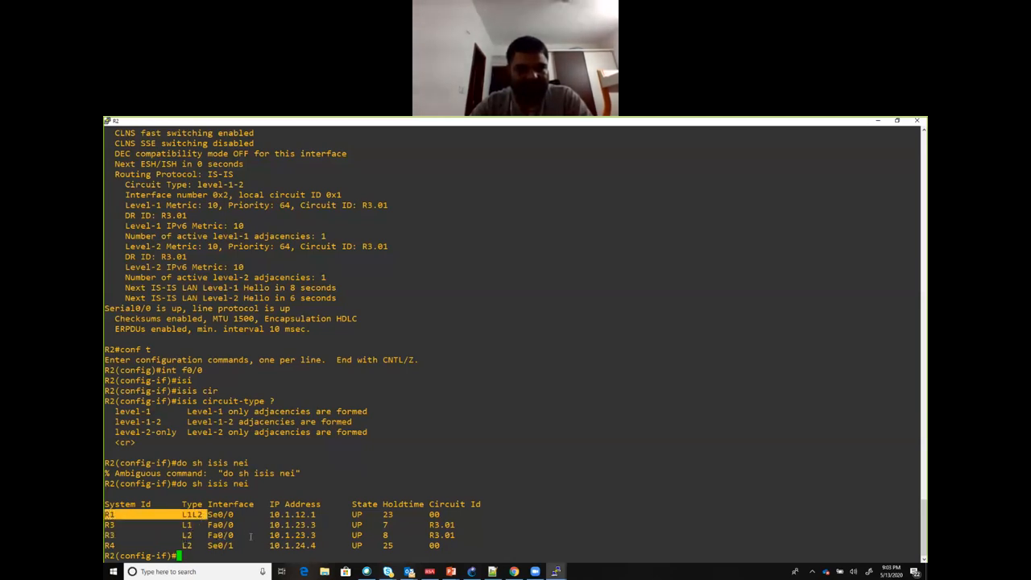
{"action": "left_click_drag", "start_coordinate": [470, 535], "coordinate": [104, 524]}
{"action": "left_click", "coordinate": [240, 535]}
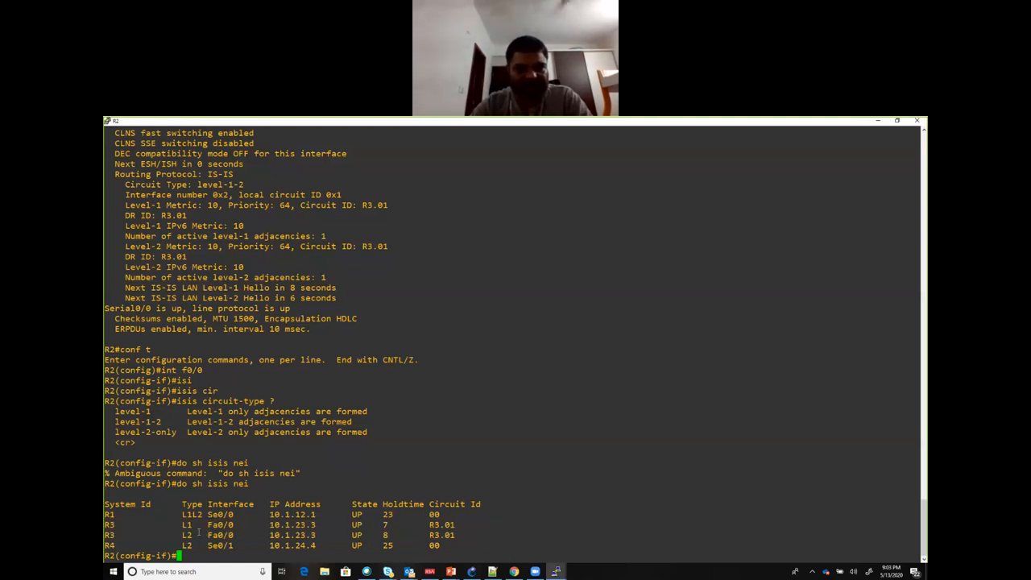
{"action": "left_click_drag", "start_coordinate": [176, 524], "coordinate": [294, 524]}
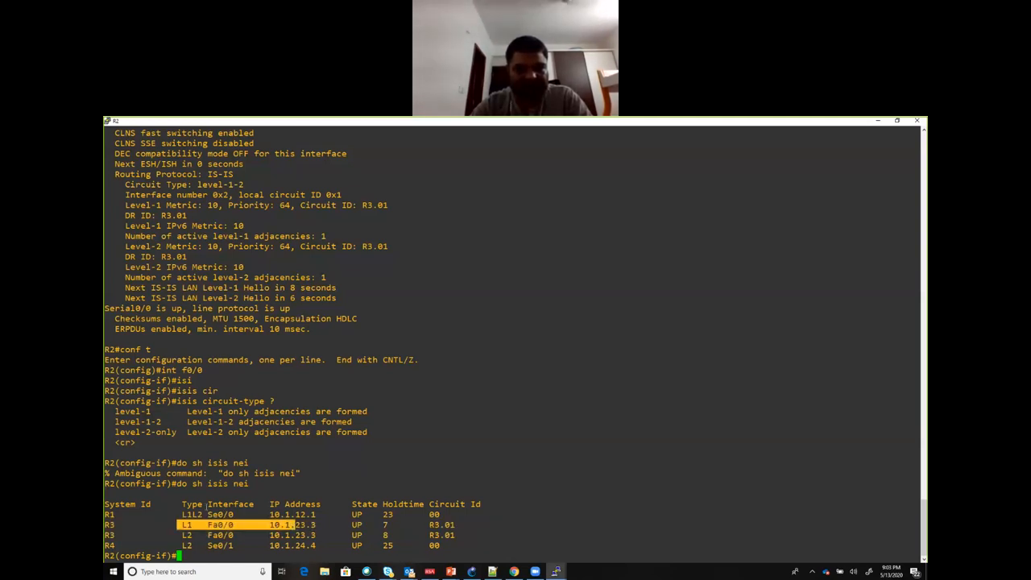
{"action": "left_click_drag", "start_coordinate": [176, 513], "coordinate": [223, 514]}
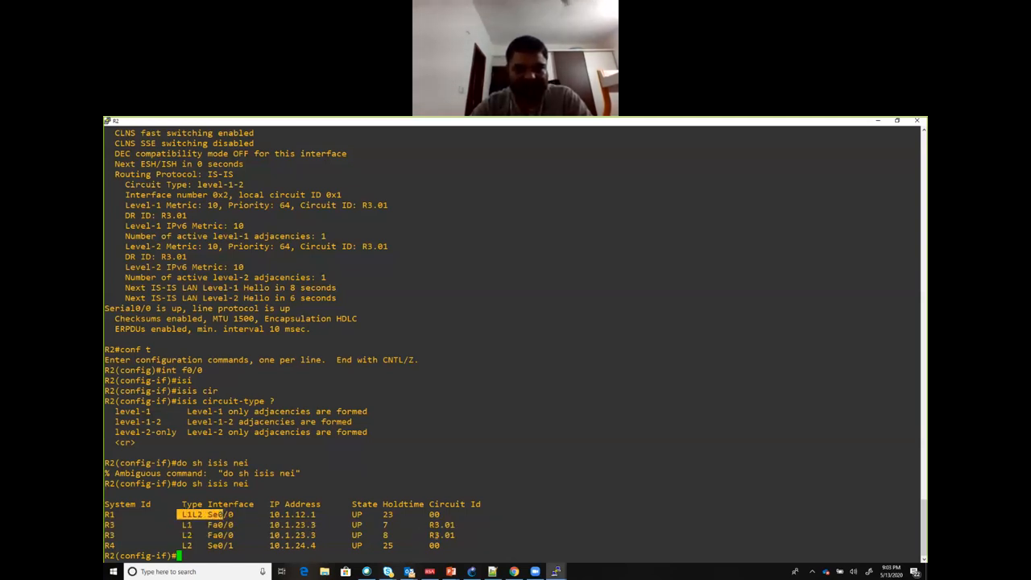
{"action": "left_click_drag", "start_coordinate": [435, 514], "coordinate": [431, 535]}
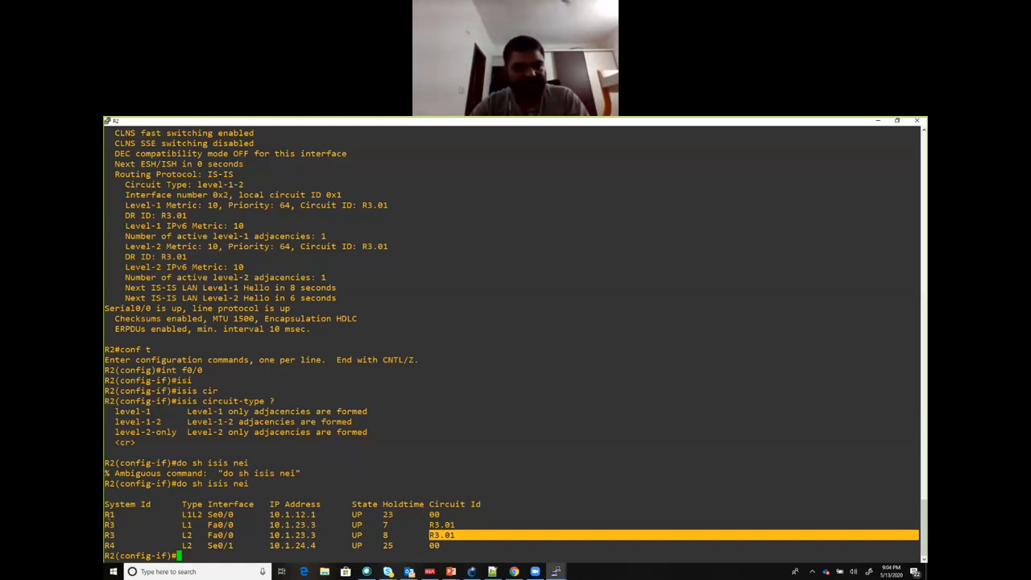
{"action": "double_click", "coordinate": [192, 513]}
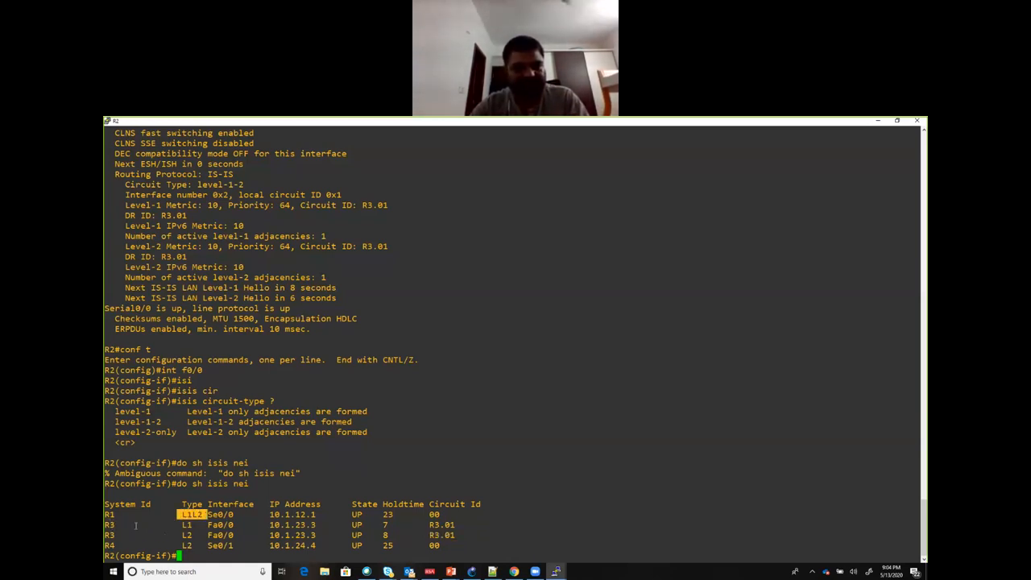
{"action": "double_click", "coordinate": [186, 524]}
{"action": "double_click", "coordinate": [187, 535]}
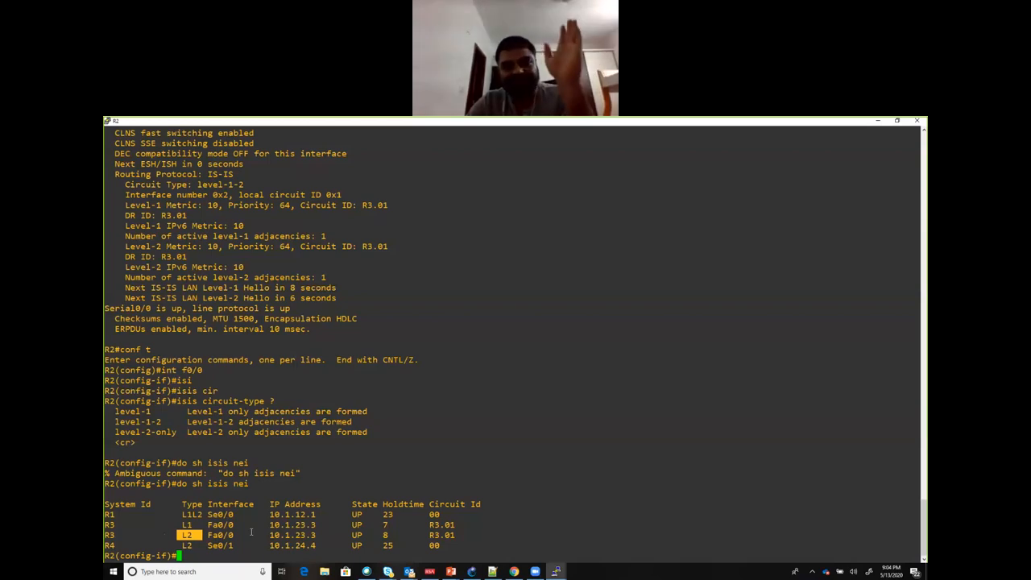
Step: Restore R2's console to its smaller size and set the f0/0 IS-IS circuit type to level-1
{"action": "double_click", "coordinate": [289, 122]}
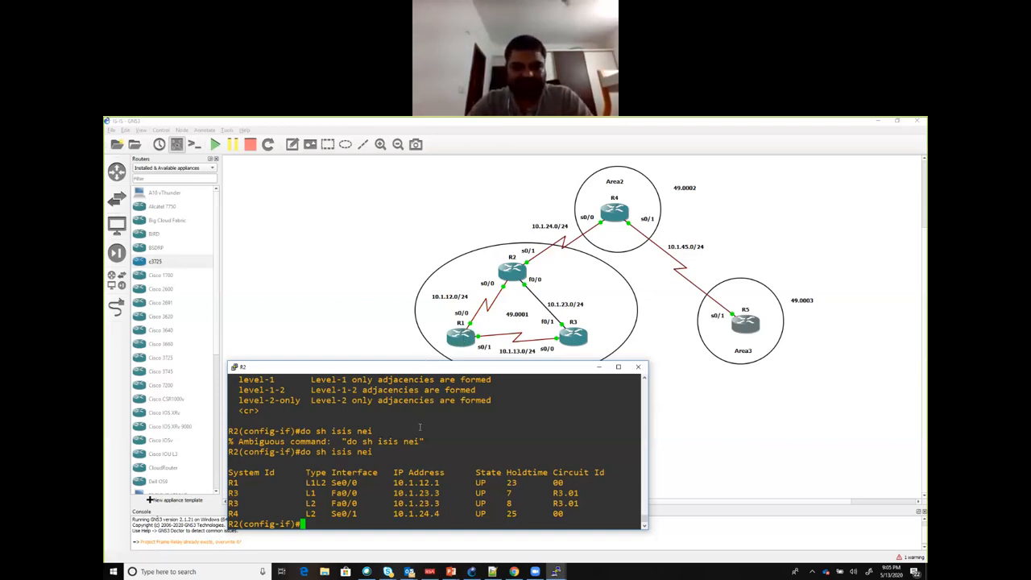
{"action": "type", "text": "isis cir"}
{"action": "key", "text": "Tab"}
{"action": "type", "text": "l"}
{"action": "key", "text": "Tab"}
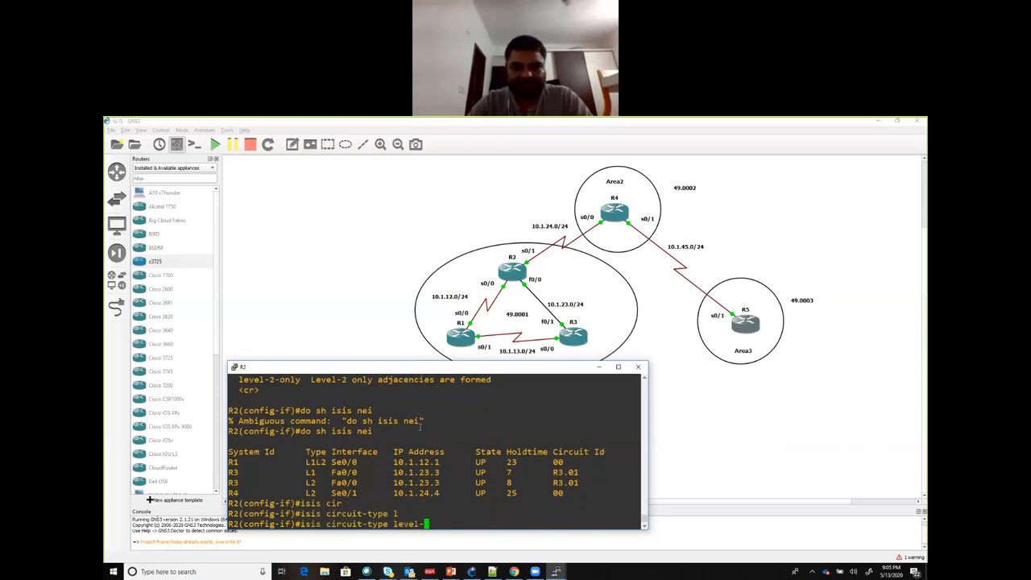
{"action": "type", "text": "?"}
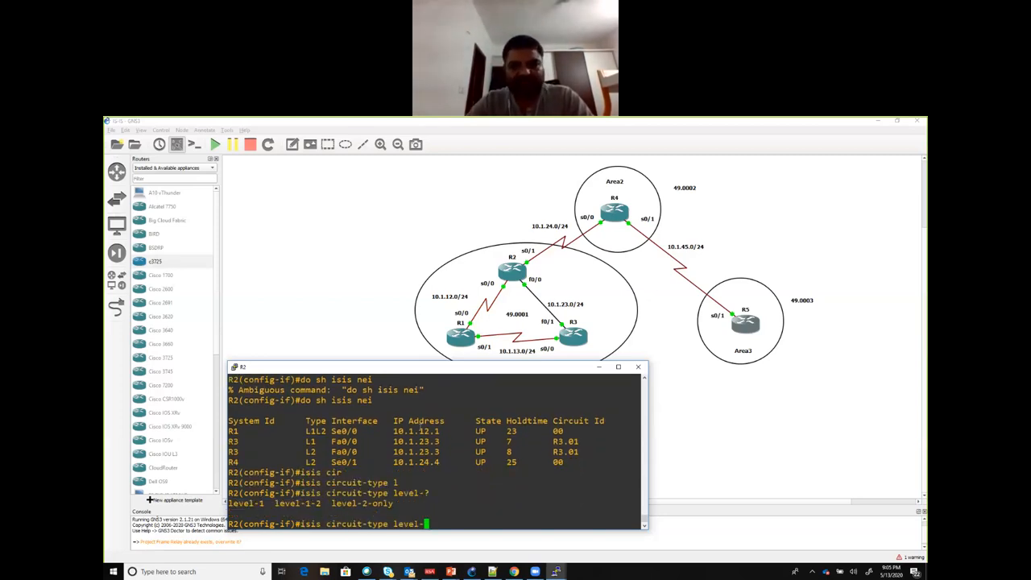
{"action": "type", "text": "1"}
{"action": "key", "text": "Return"}
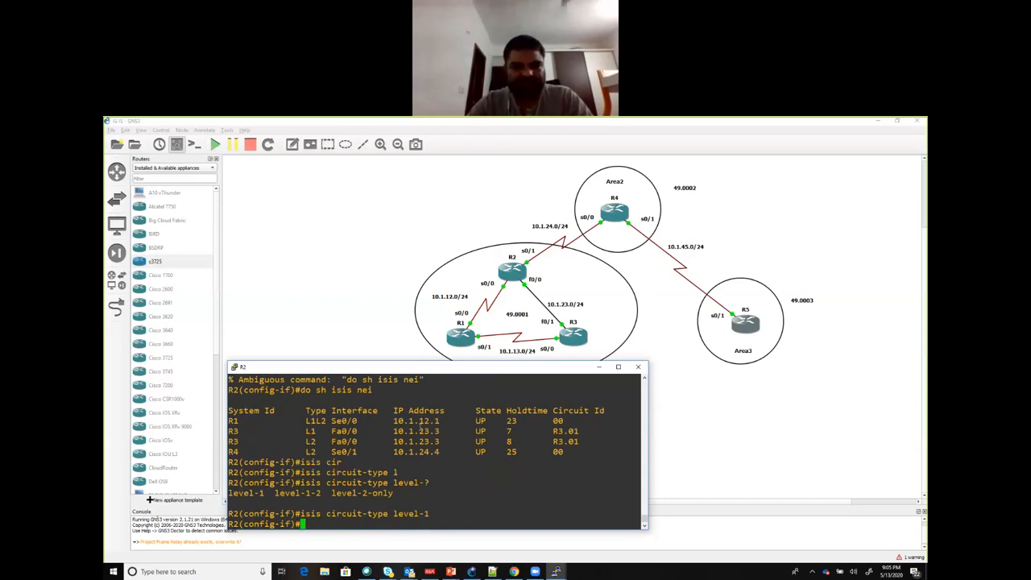
Step: Run do sh clns int on R2, maximize the console and check FastEthernet0/0's circuit type
{"action": "type", "text": "do sh "}
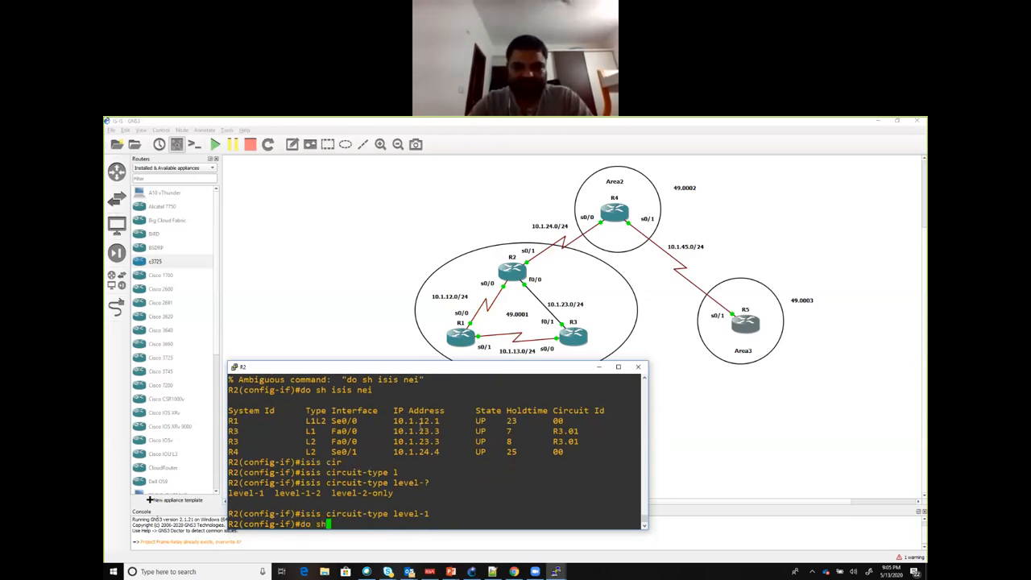
{"action": "type", "text": "clns int"}
{"action": "key", "text": "Return"}
{"action": "key", "text": "Up"}
{"action": "key", "text": "Return"}
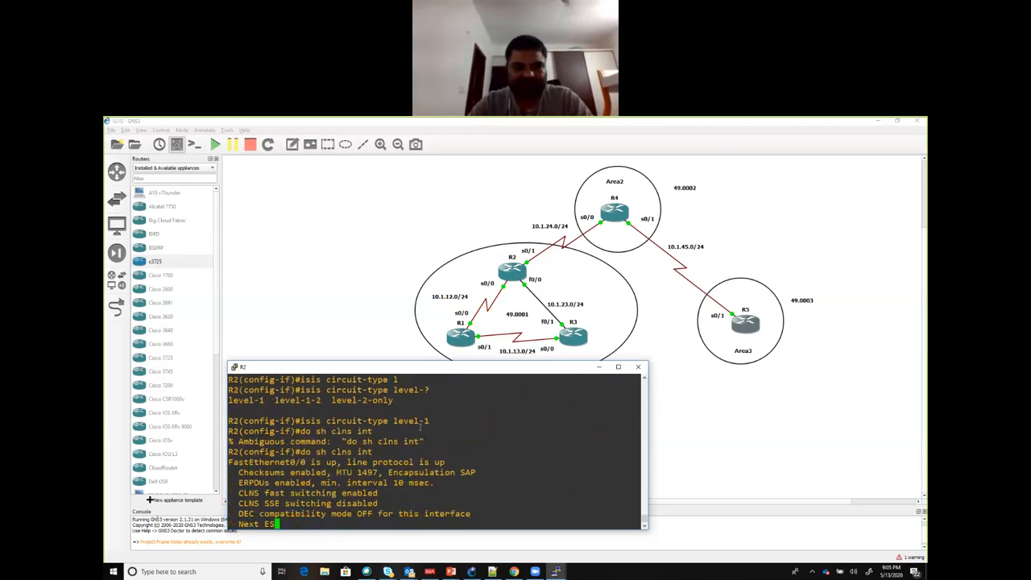
{"action": "double_click", "coordinate": [396, 367]}
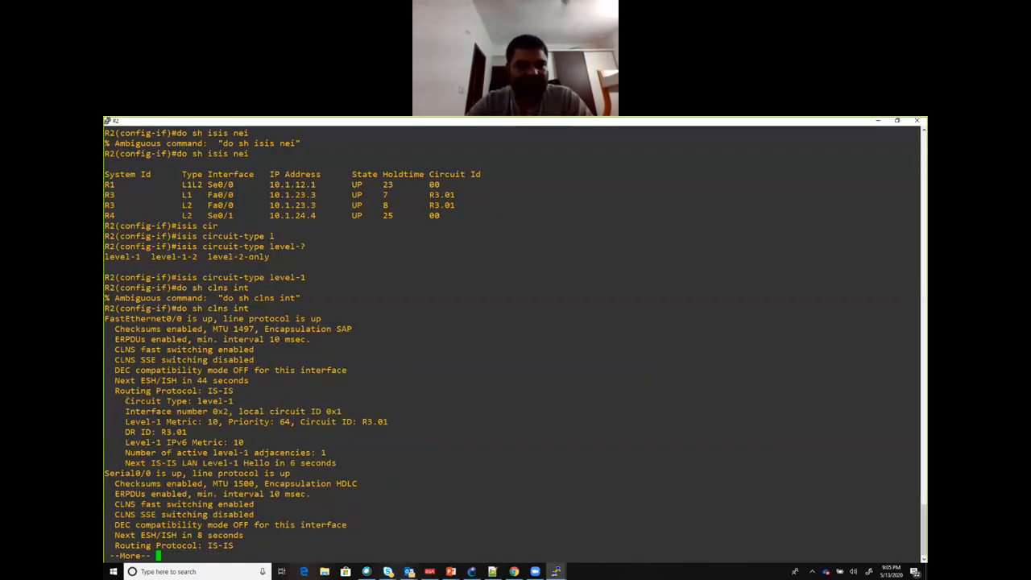
{"action": "left_click_drag", "start_coordinate": [125, 401], "coordinate": [235, 400]}
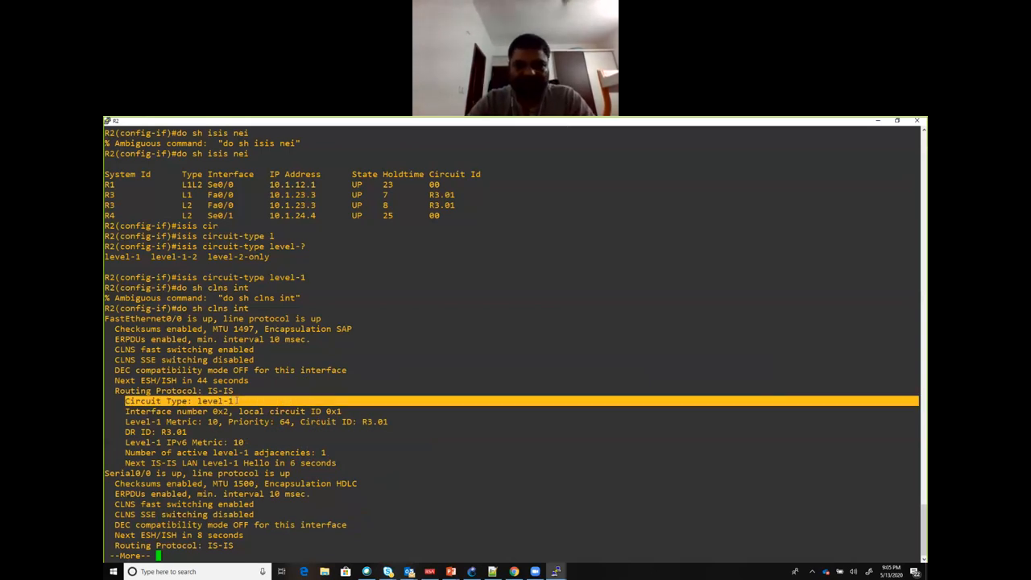
Step: Quit the paged CLNS output, run do sh isis nei and examine R3's adjacency type
{"action": "type", "text": "qdo sh isis nei"}
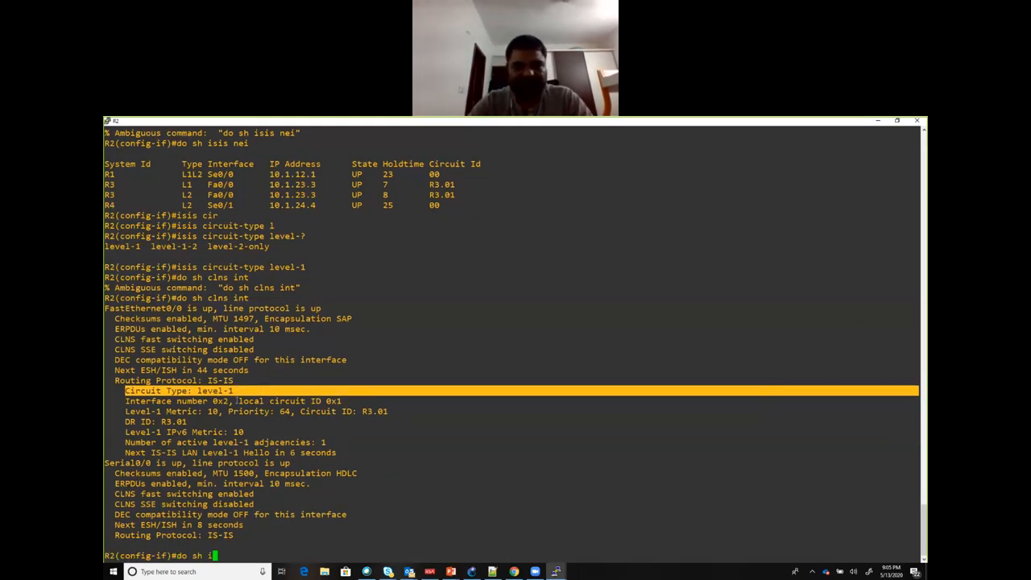
{"action": "key", "text": "Return"}
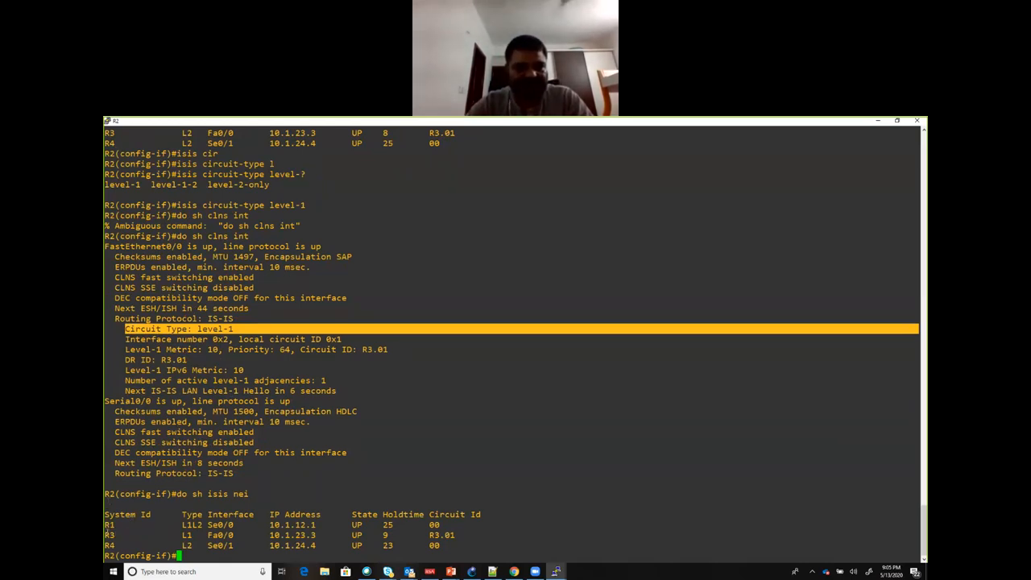
{"action": "left_click_drag", "start_coordinate": [104, 534], "coordinate": [207, 535]}
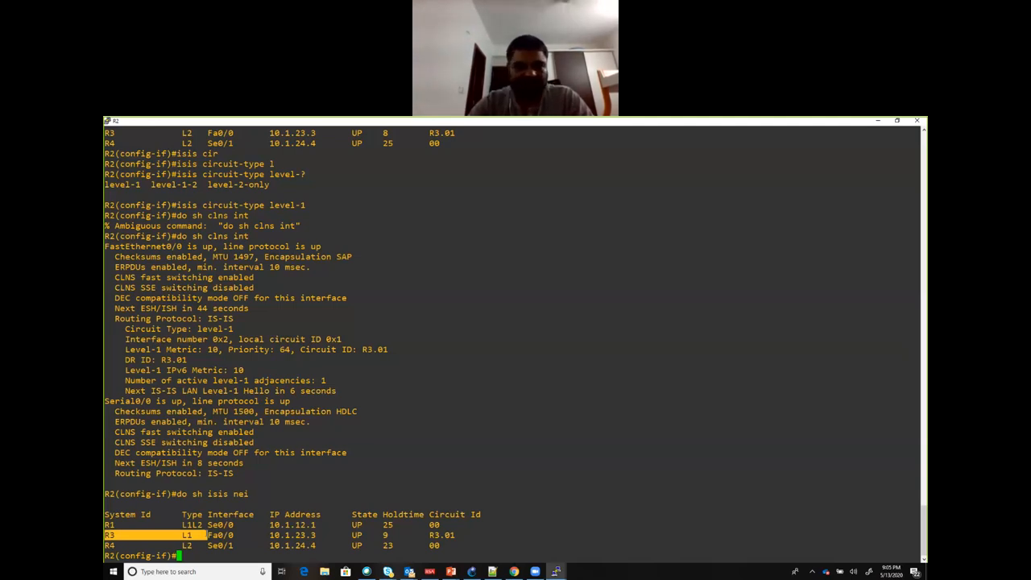
Step: Run do sh clns nei on R2 and examine the adjacency types for R3 and R1
{"action": "type", "text": "do sh clns nei"}
{"action": "key", "text": "Return"}
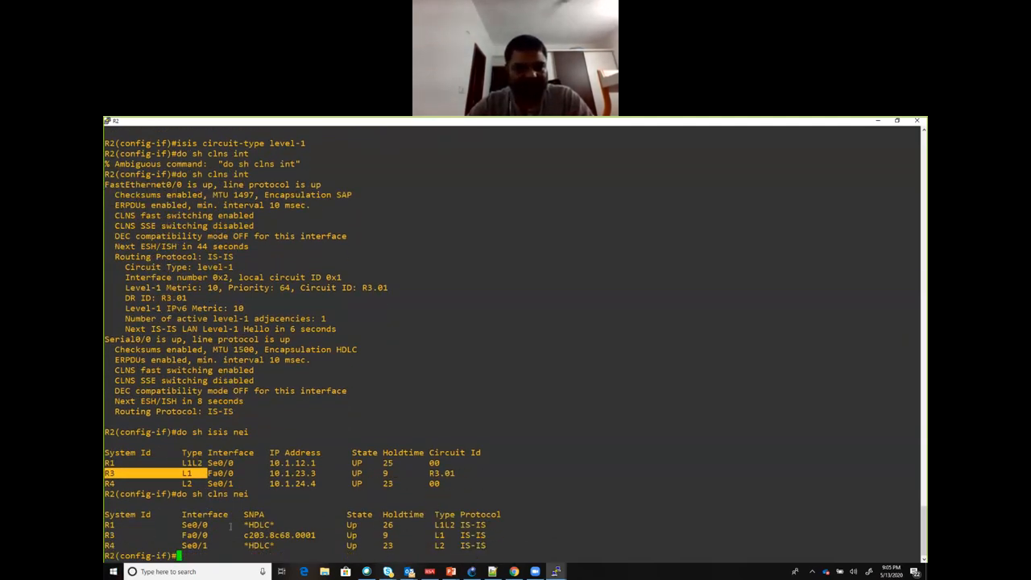
{"action": "double_click", "coordinate": [438, 534]}
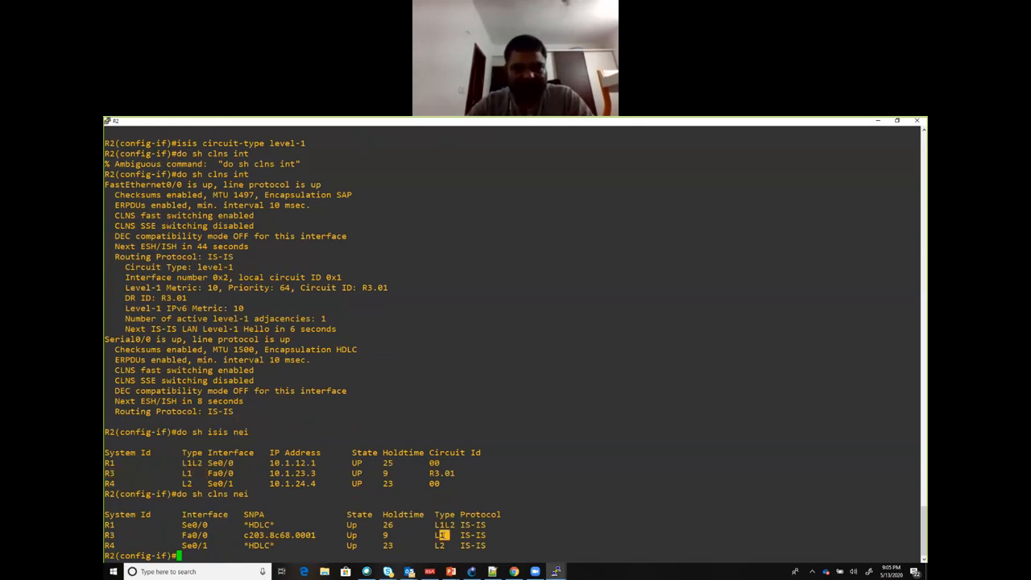
{"action": "triple_click", "coordinate": [439, 534]}
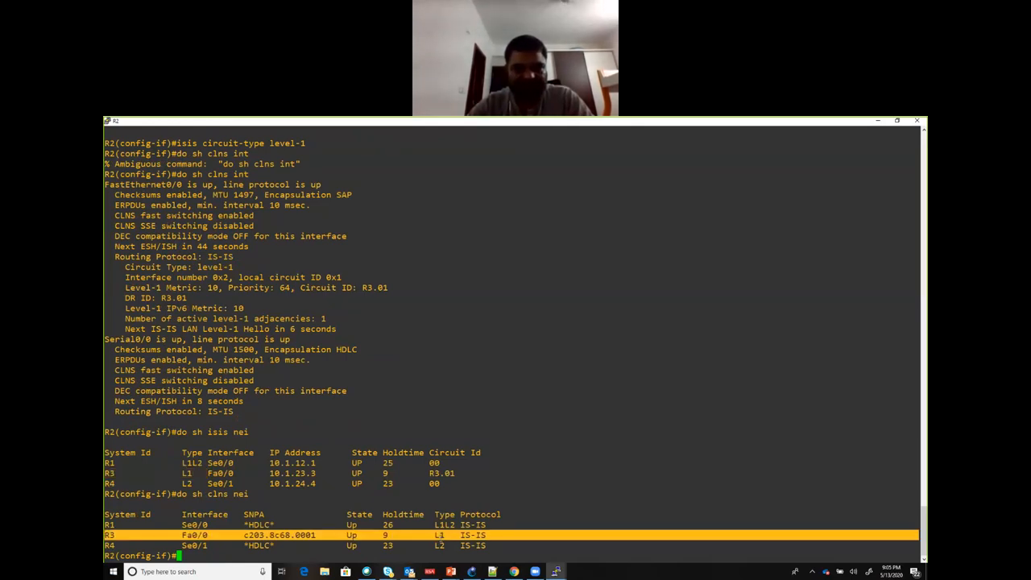
{"action": "double_click", "coordinate": [445, 524]}
{"action": "triple_click", "coordinate": [436, 524]}
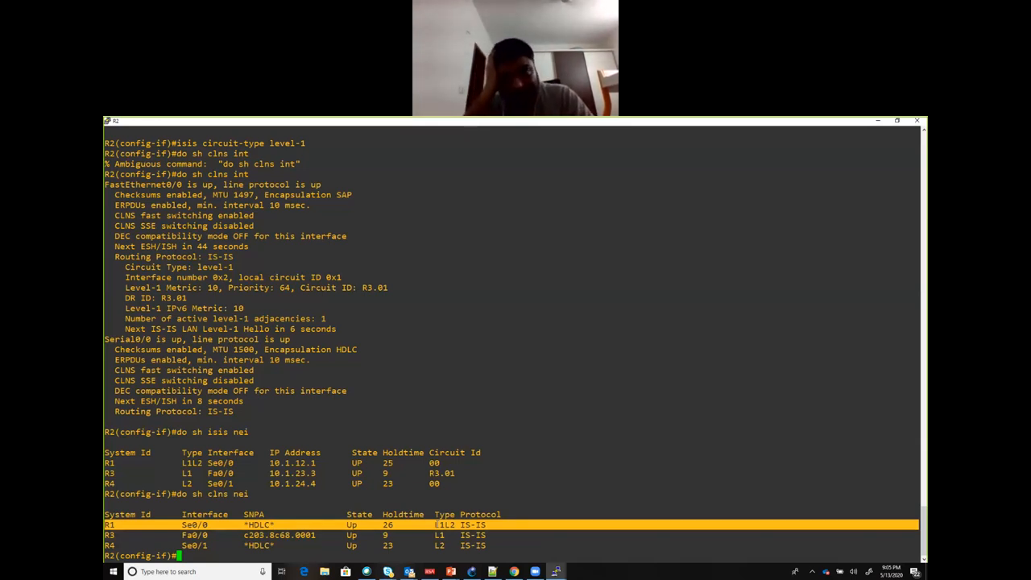
Step: Switch to the GNS3 topology, dismiss the mail notification and look over R1's links in Area 1
{"action": "key", "text": "alt+Tab"}
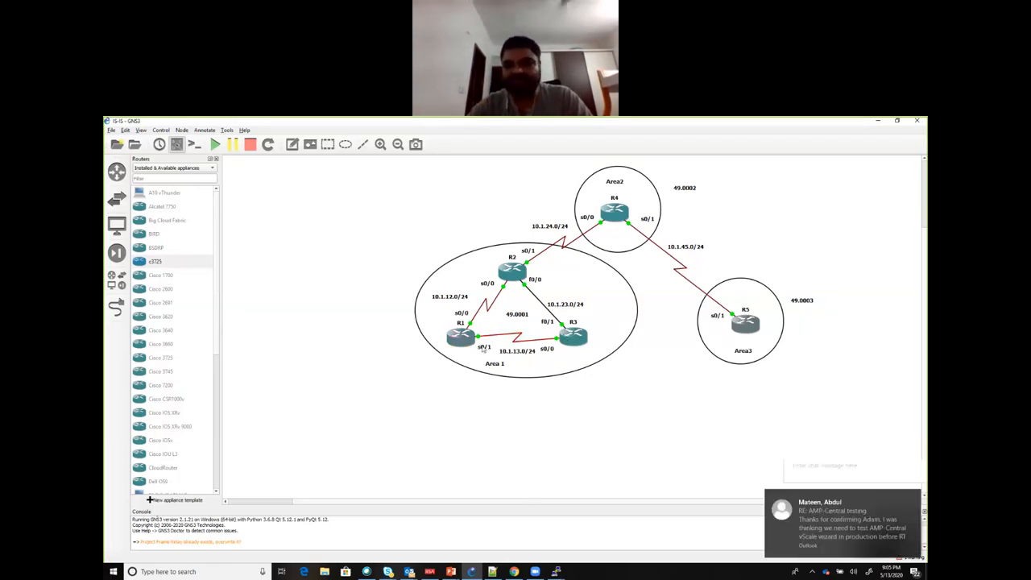
{"action": "left_click", "coordinate": [915, 500]}
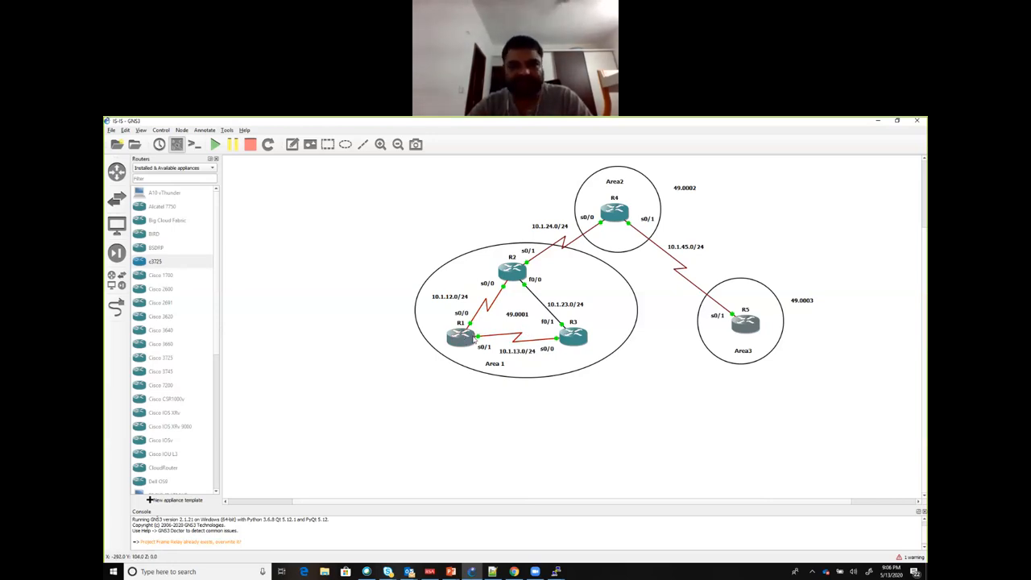
{"action": "key", "text": "alt+Tab"}
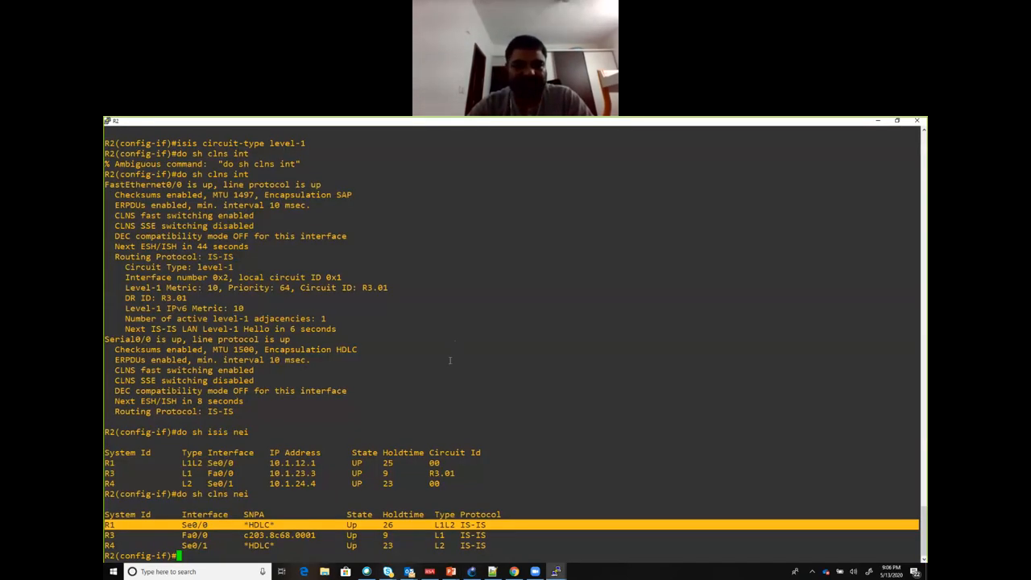
{"action": "key", "text": "alt+Tab"}
Step: Switch to R1's console, enter router isis configuration and query the command help for cir and is
{"action": "mouse_move", "coordinate": [556, 571]}
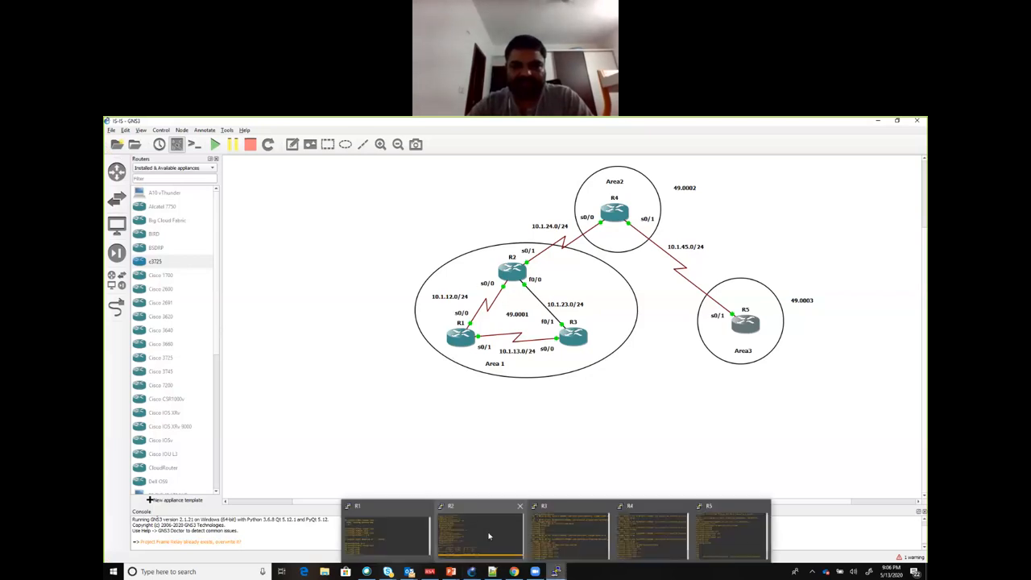
{"action": "left_click", "coordinate": [390, 528]}
{"action": "type", "text": "rout"}
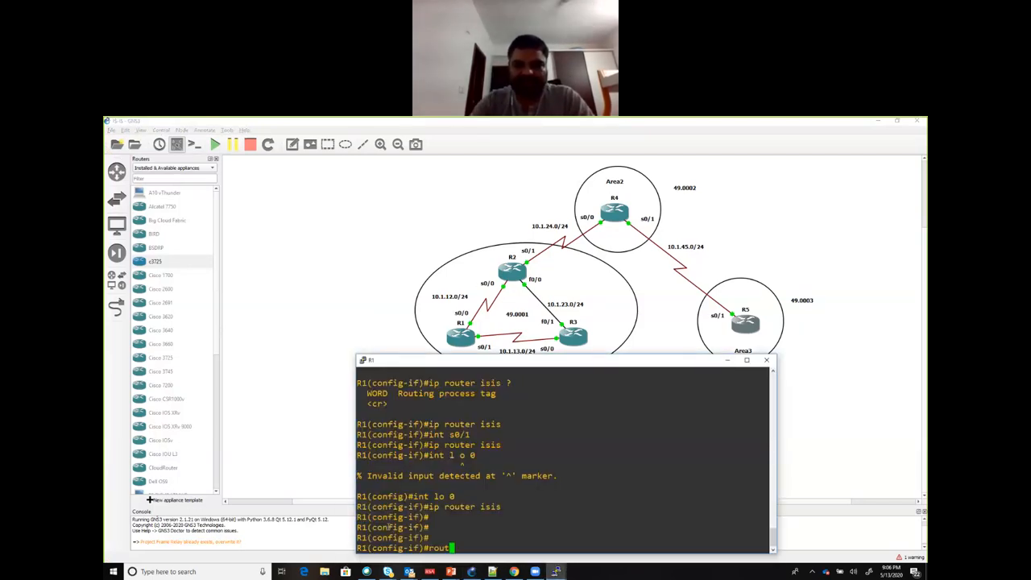
{"action": "type", "text": "er isis"}
{"action": "key", "text": "Return"}
{"action": "type", "text": "cir"}
{"action": "key", "text": "Return"}
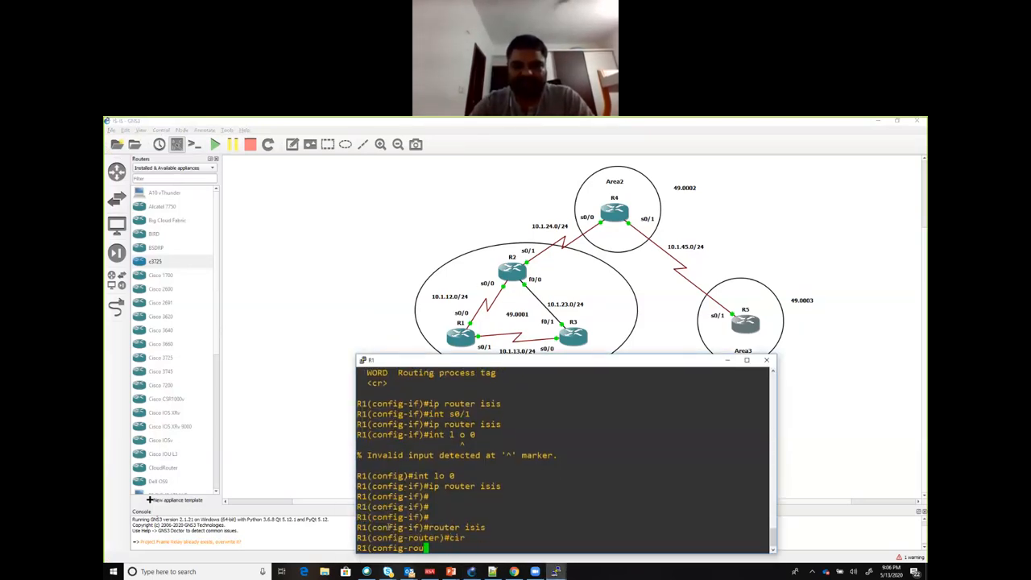
{"action": "type", "text": "?"}
{"action": "key", "text": "BackSpace"}
{"action": "key", "text": "BackSpace"}
{"action": "key", "text": "BackSpace"}
{"action": "type", "text": "is"}
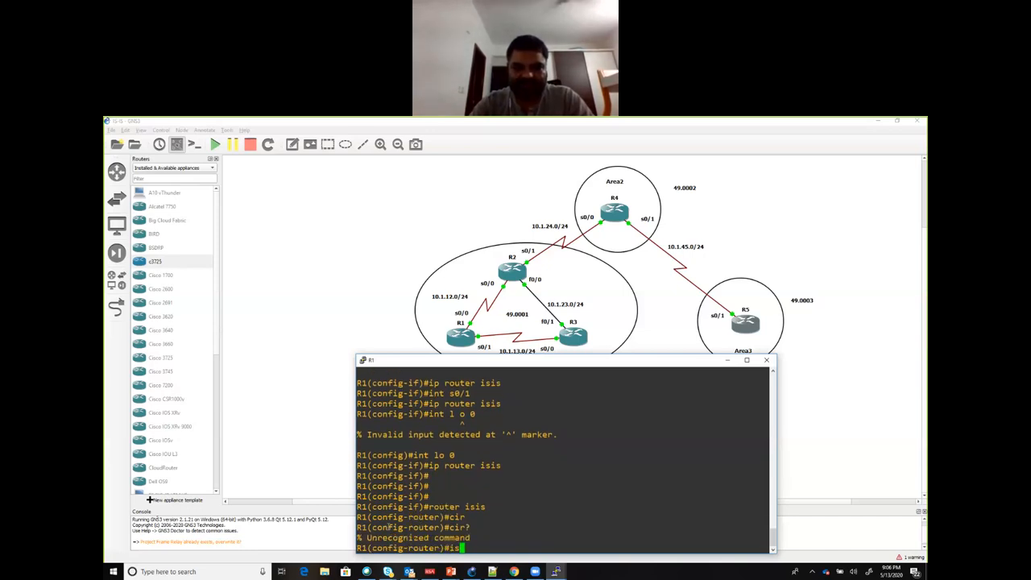
{"action": "type", "text": "?"}
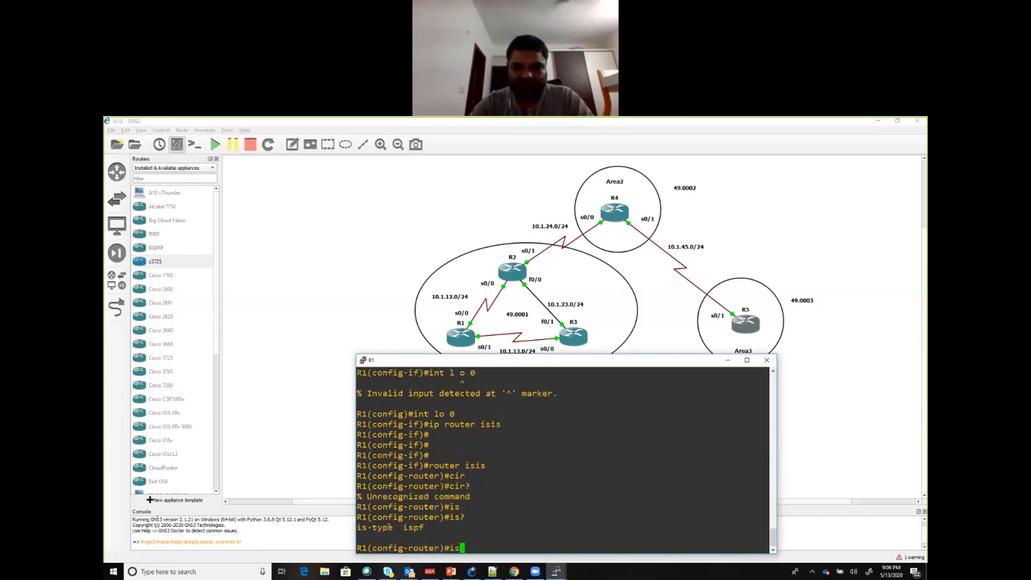
{"action": "type", "text": "-t"}
Step: List the is-type options on R1 and set the router's IS-IS type to level-1
{"action": "key", "text": "Tab"}
{"action": "type", "text": "?"}
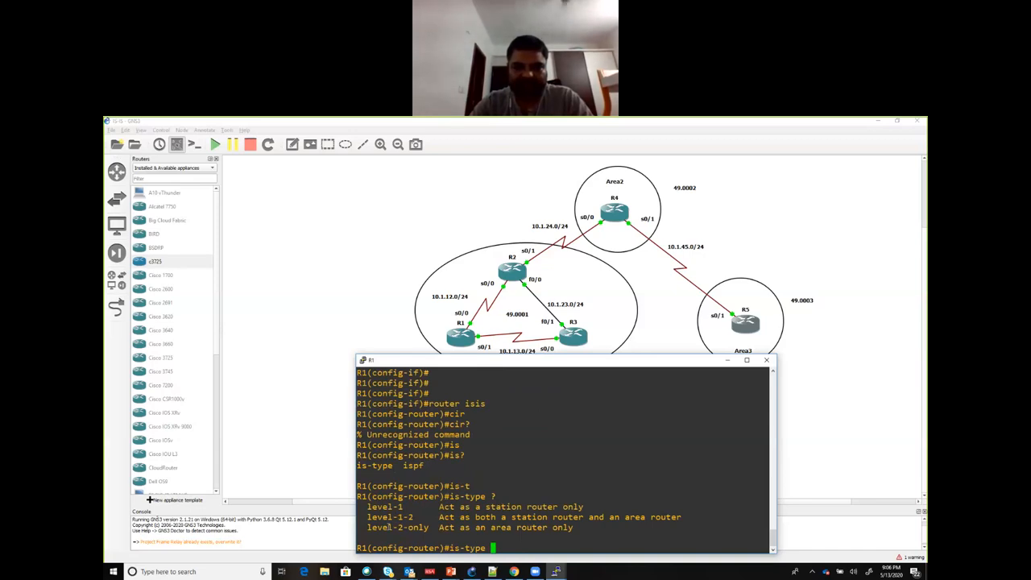
{"action": "type", "text": "le"}
{"action": "key", "text": "Tab"}
{"action": "type", "text": "1"}
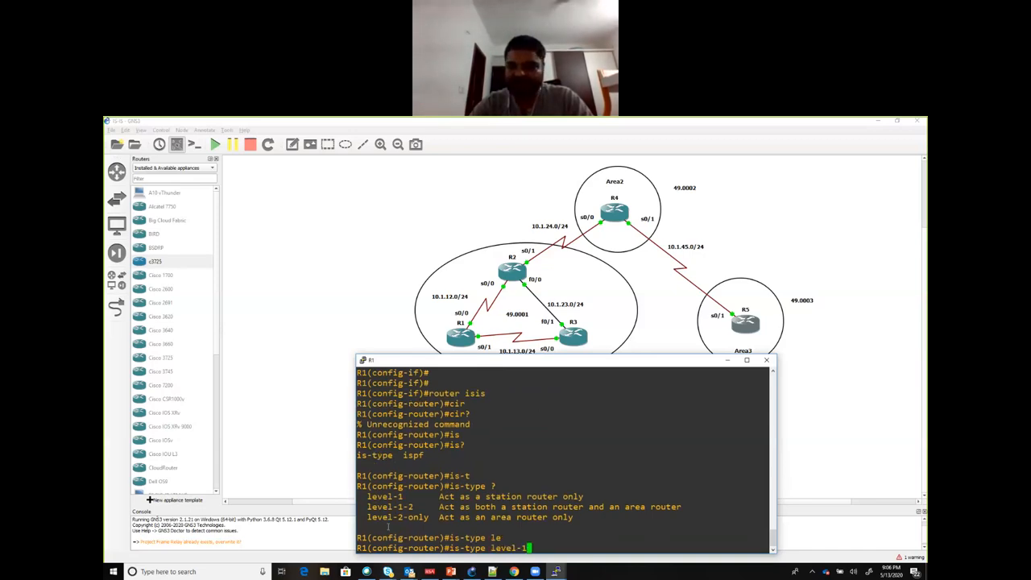
{"action": "key", "text": "Return"}
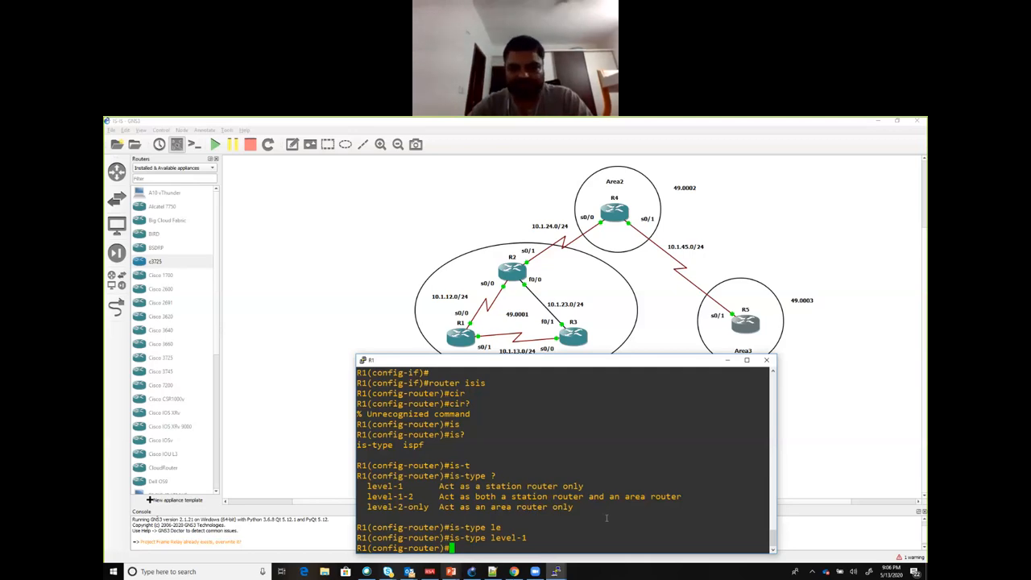
Step: Review the is-type level-1 command and the router configuration mode it was entered in on R1
{"action": "left_click", "coordinate": [559, 572]}
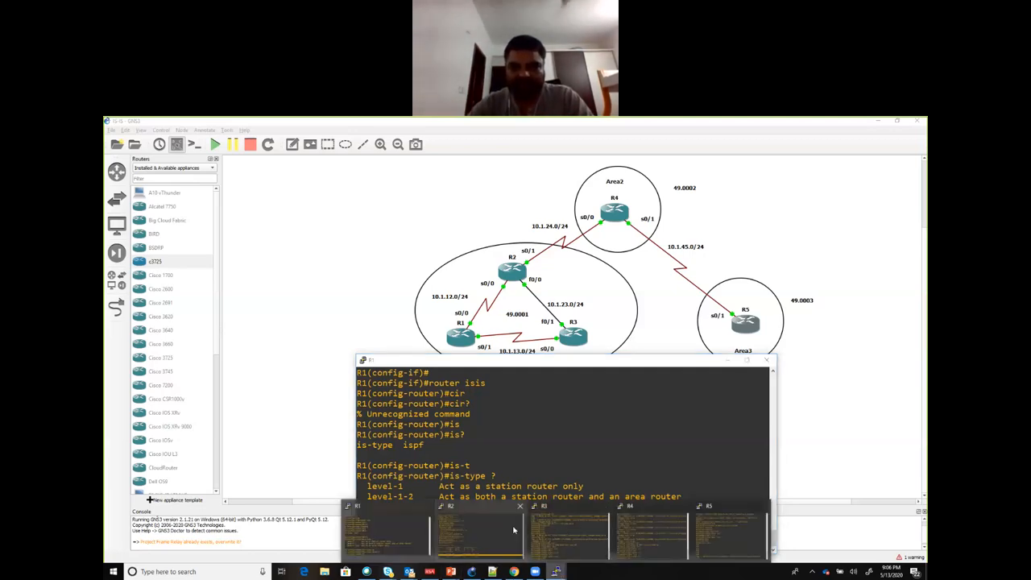
{"action": "left_click", "coordinate": [561, 458]}
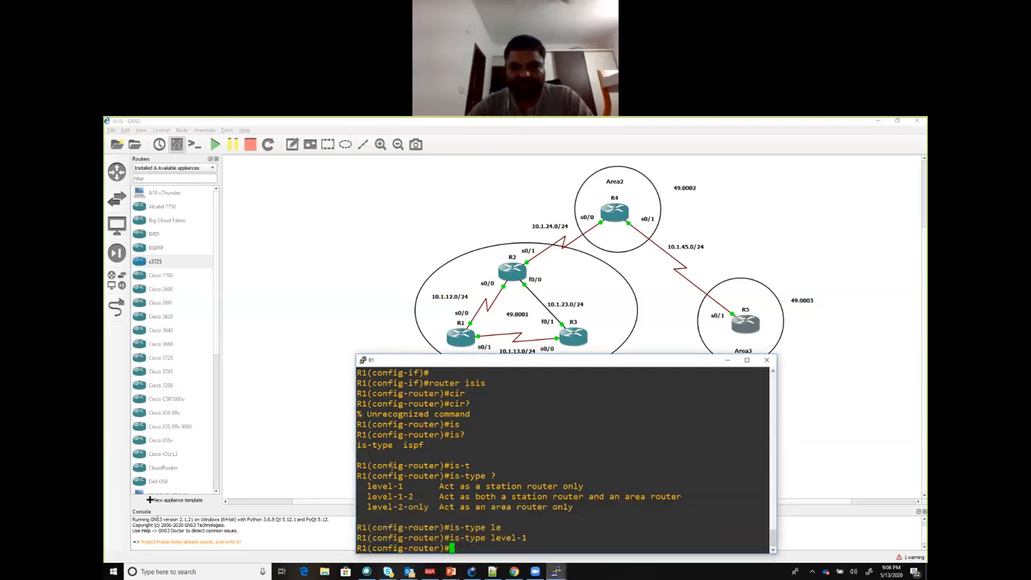
{"action": "double_click", "coordinate": [391, 465]}
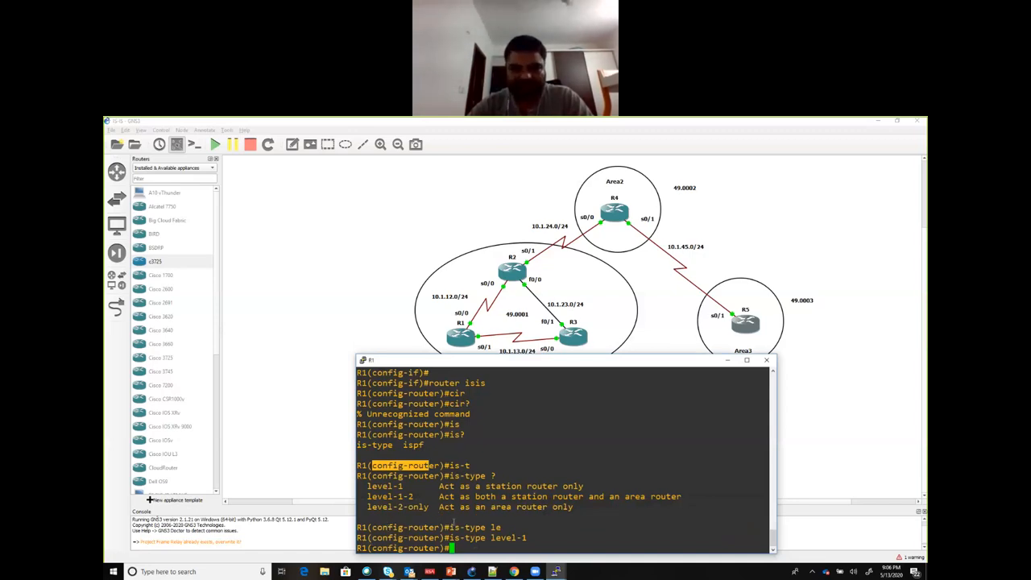
{"action": "left_click_drag", "start_coordinate": [449, 537], "coordinate": [527, 537]}
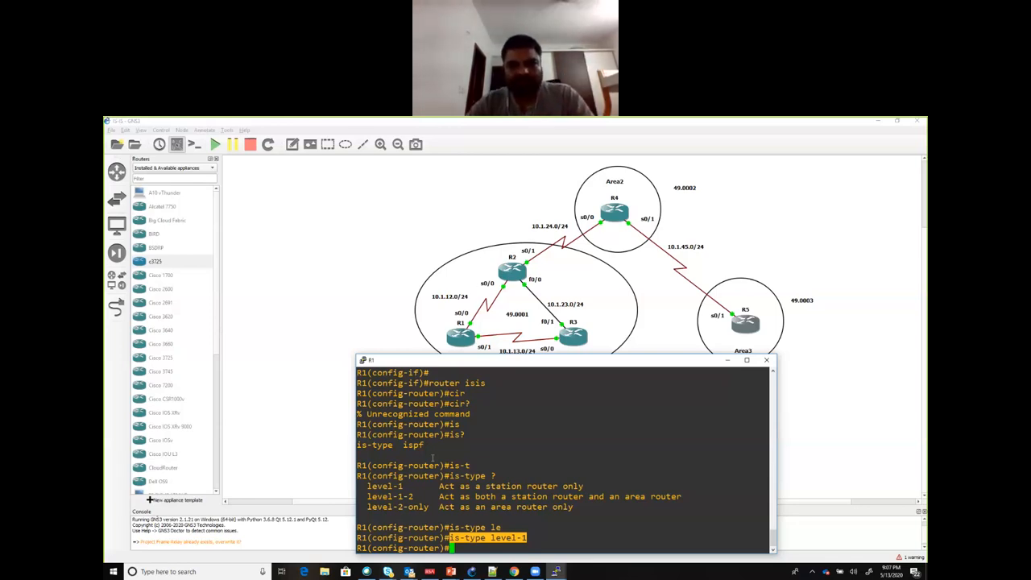
{"action": "left_click", "coordinate": [483, 492]}
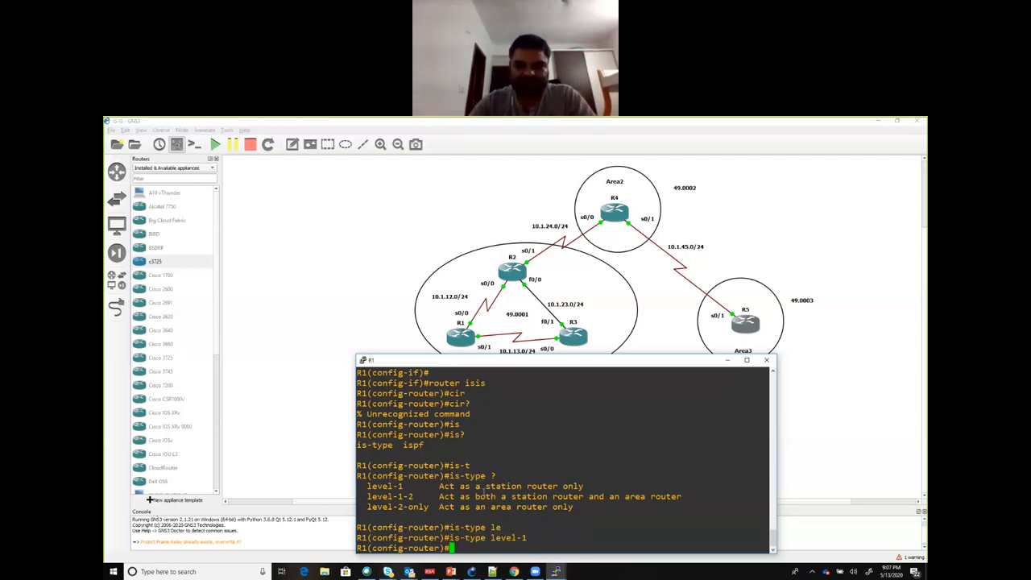
Step: Leave configuration mode on R1, run show clns neighbors and examine the adjacency types for R2 and R3
{"action": "type", "text": "end"}
{"action": "key", "text": "Return"}
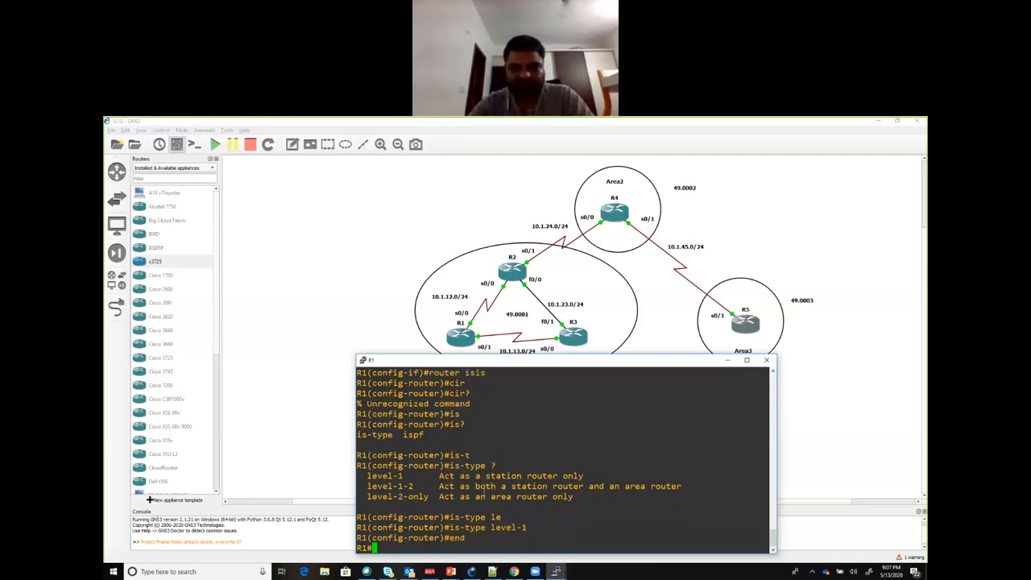
{"action": "type", "text": "show "}
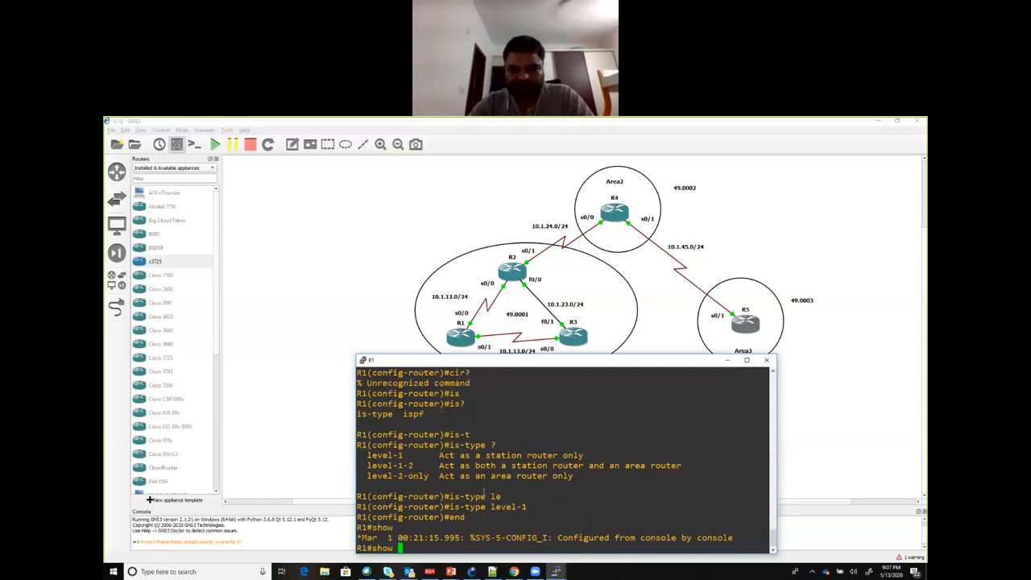
{"action": "type", "text": "clns n"}
{"action": "key", "text": "Tab"}
{"action": "key", "text": "Return"}
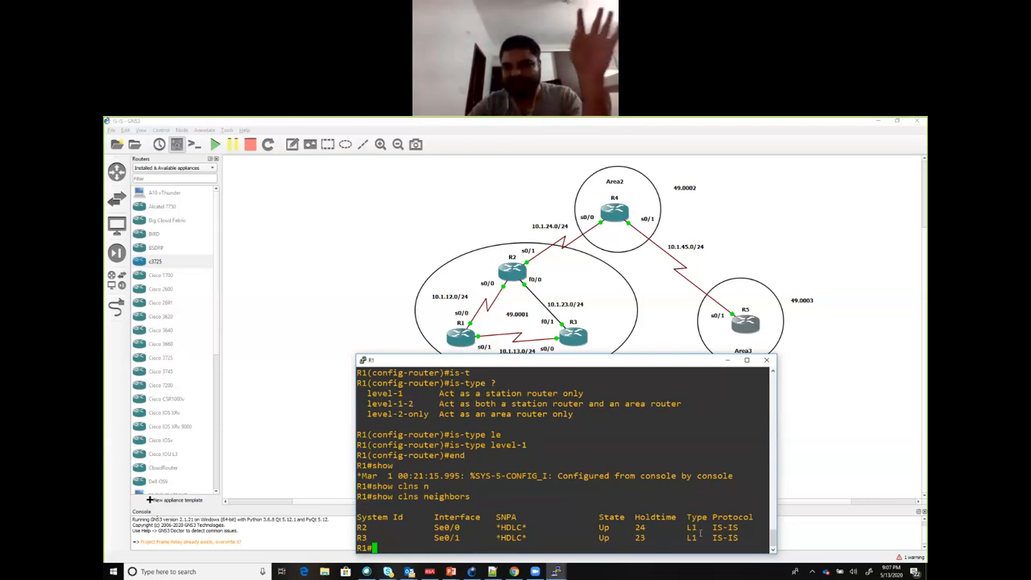
{"action": "left_click_drag", "start_coordinate": [737, 538], "coordinate": [673, 526]}
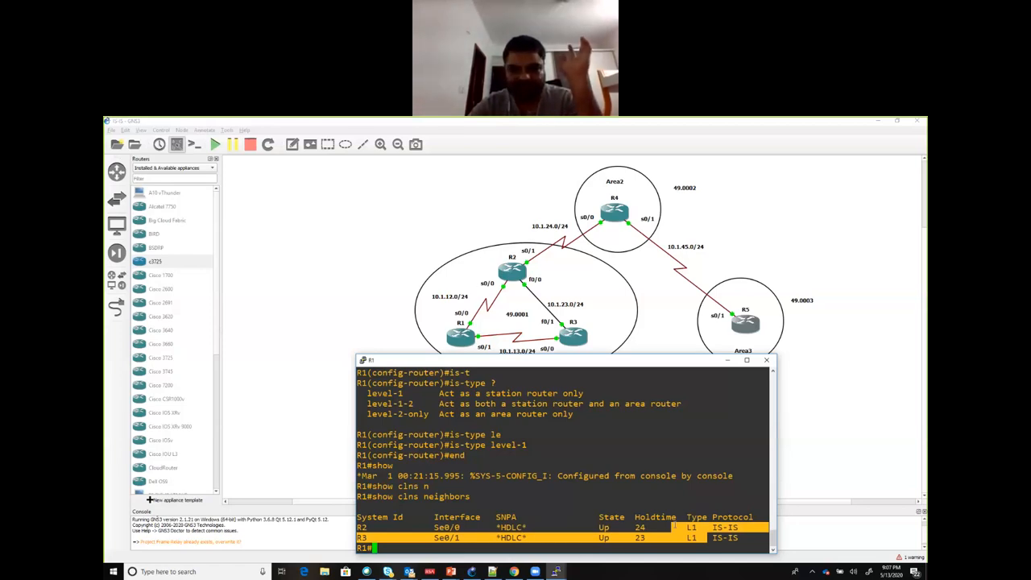
{"action": "left_click", "coordinate": [506, 492]}
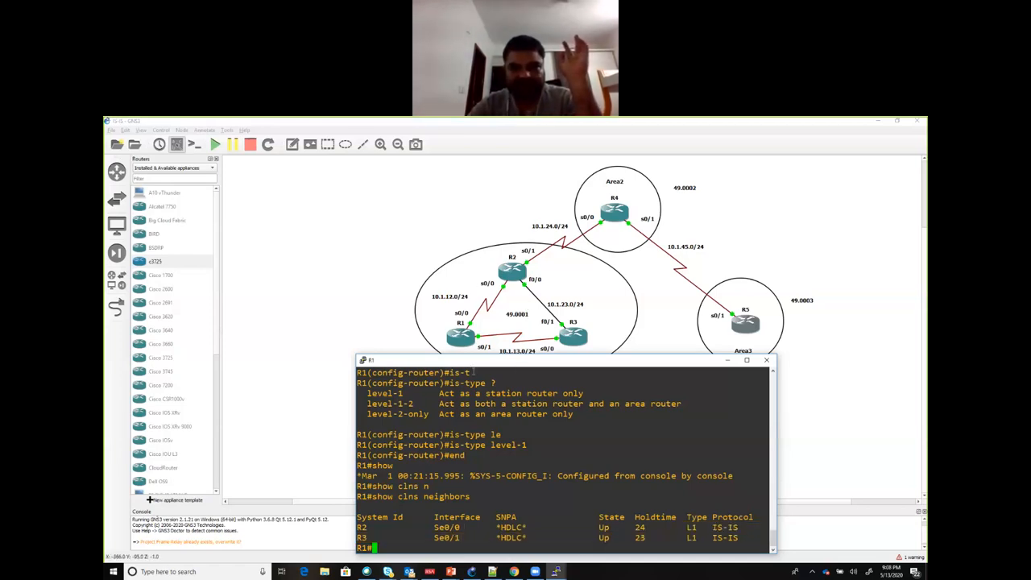
Step: List the show clns options on R1, run sh clns route and examine the local NET and area entries
{"action": "type", "text": "sh cln"}
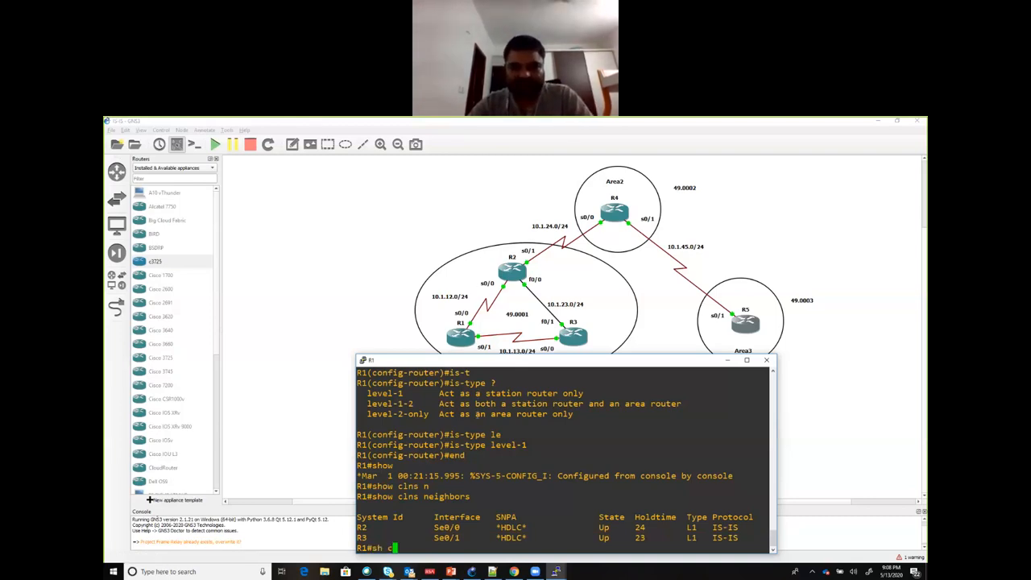
{"action": "key", "text": "Tab"}
{"action": "type", "text": "?"}
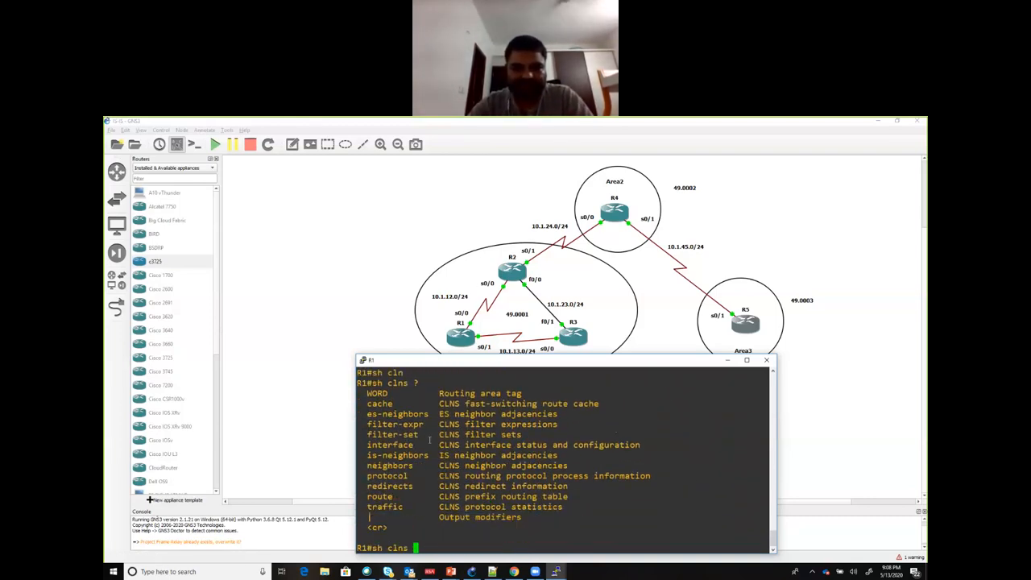
{"action": "double_click", "coordinate": [375, 496]}
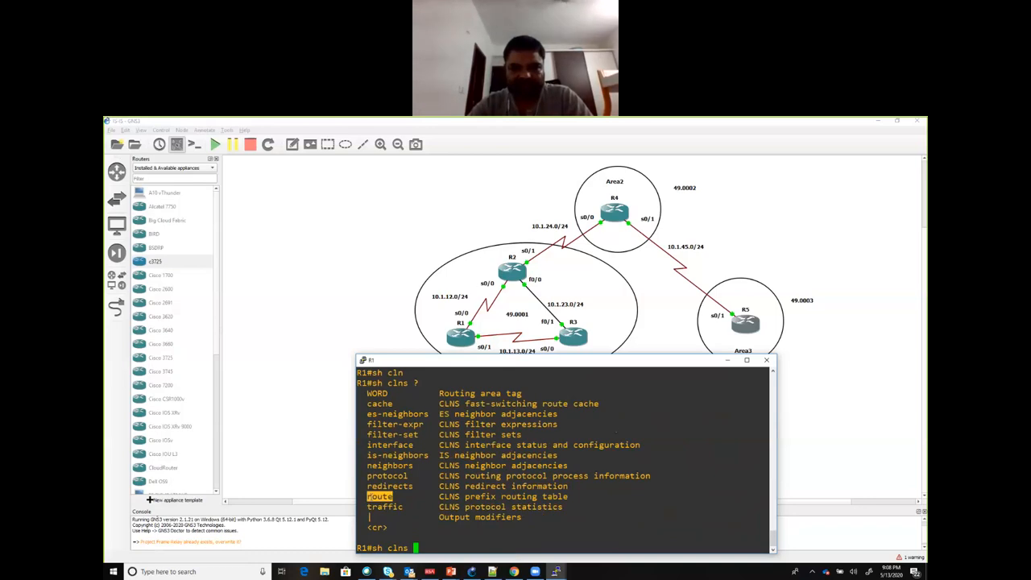
{"action": "right_click", "coordinate": [370, 497]}
{"action": "key", "text": "Return"}
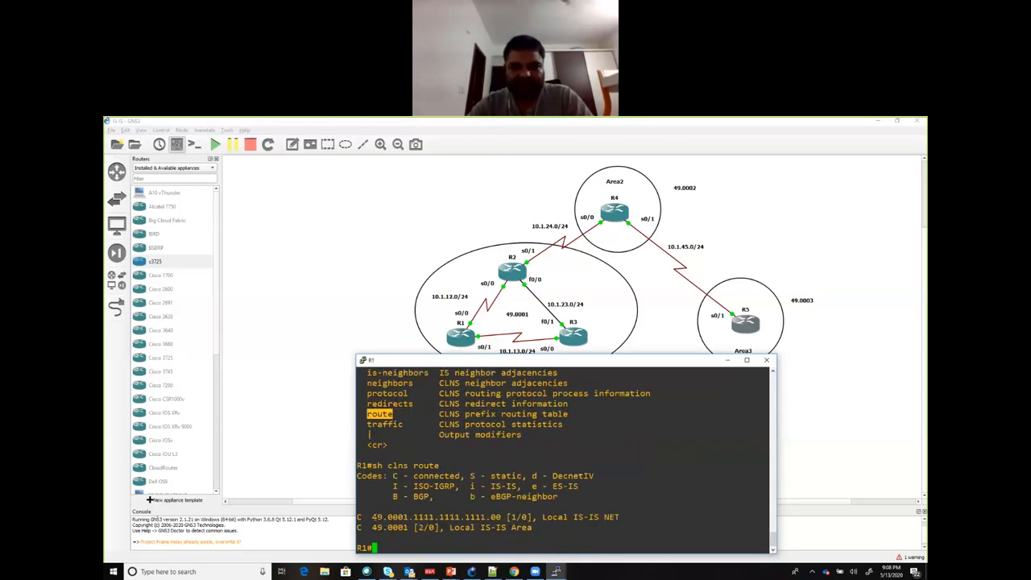
{"action": "left_click_drag", "start_coordinate": [369, 516], "coordinate": [409, 517]}
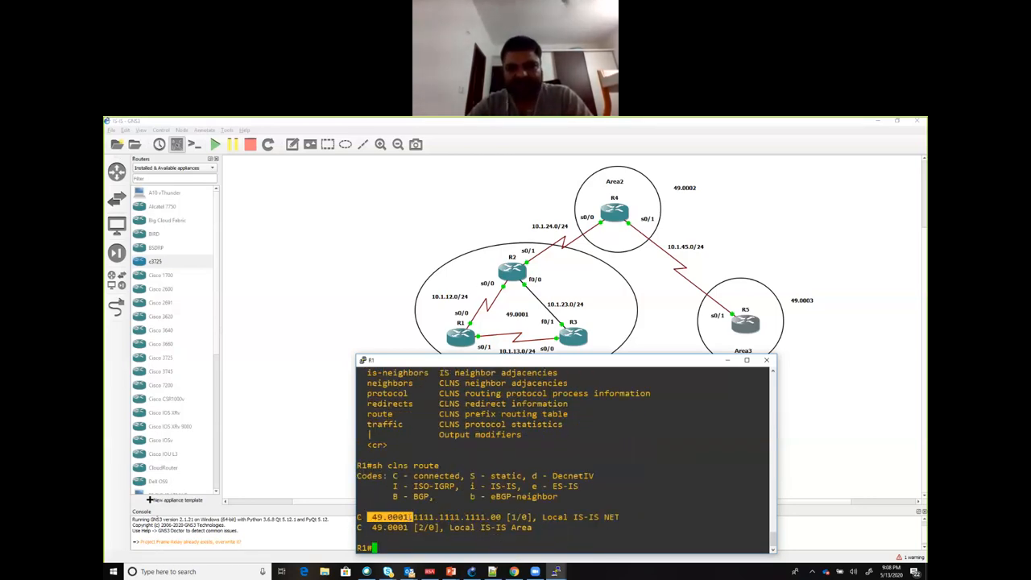
{"action": "triple_click", "coordinate": [411, 516]}
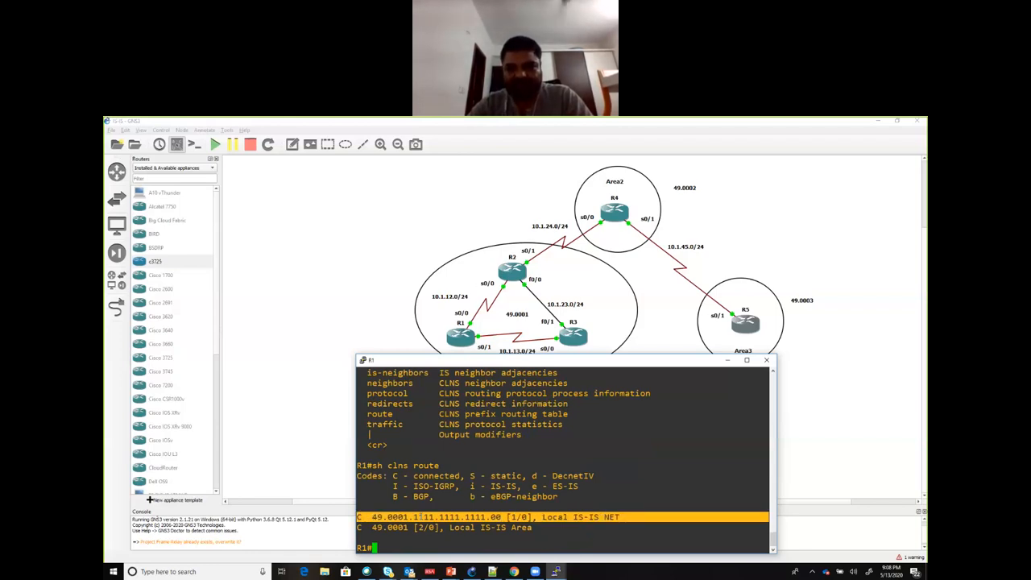
{"action": "left_click_drag", "start_coordinate": [369, 527], "coordinate": [414, 527]}
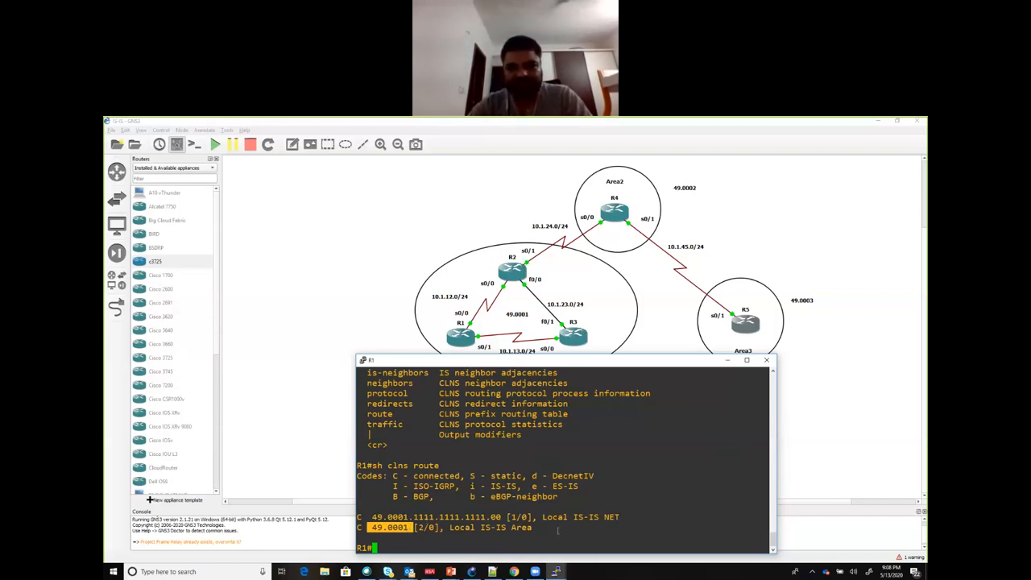
Step: Switch to R2's console, leave configuration mode, run show clns route and examine the NET and area entries
{"action": "mouse_move", "coordinate": [555, 571]}
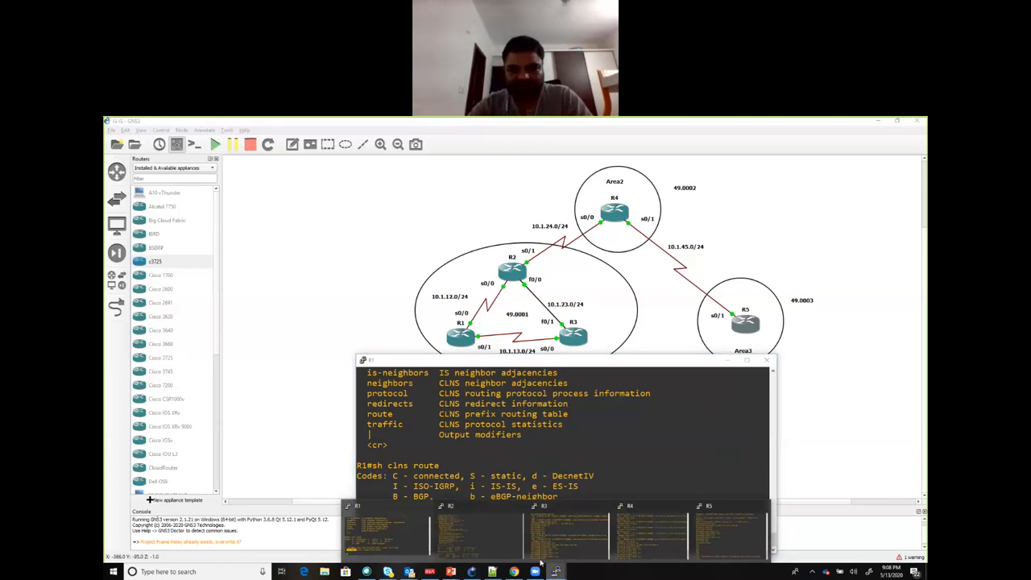
{"action": "left_click", "coordinate": [489, 535]}
{"action": "type", "text": "end"}
{"action": "key", "text": "Return"}
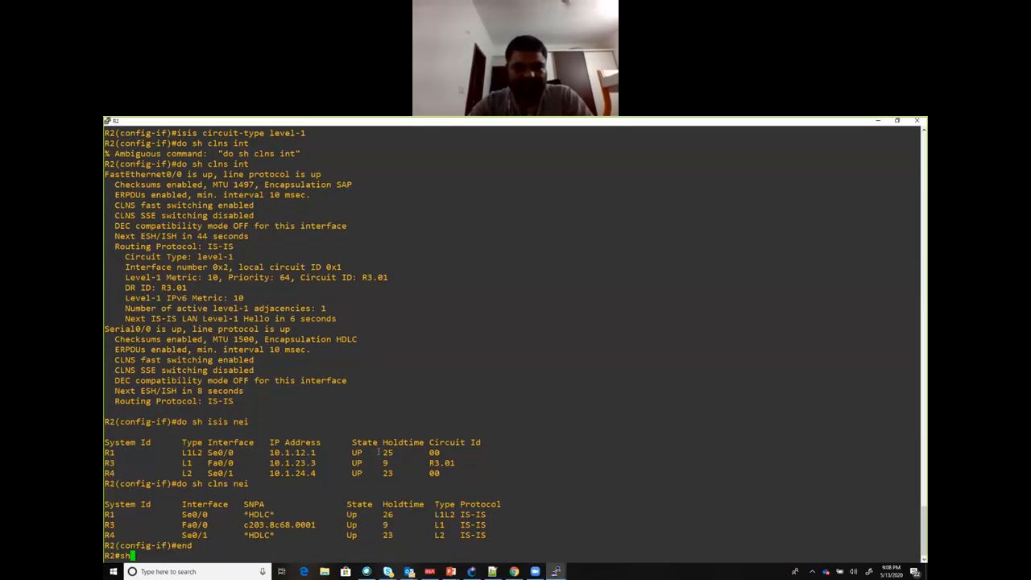
{"action": "type", "text": "show clns rout"}
{"action": "key", "text": "Tab"}
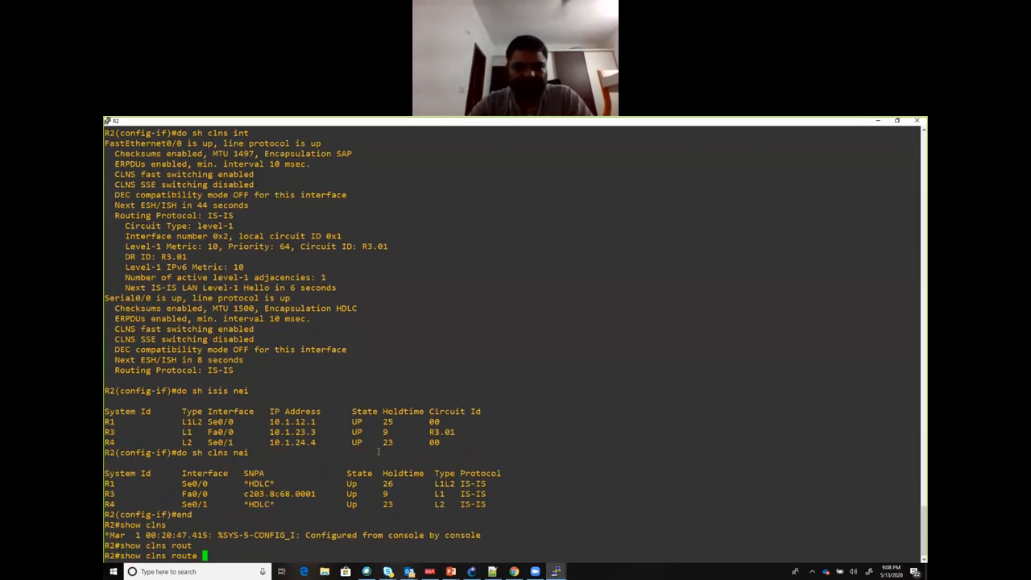
{"action": "key", "text": "Return"}
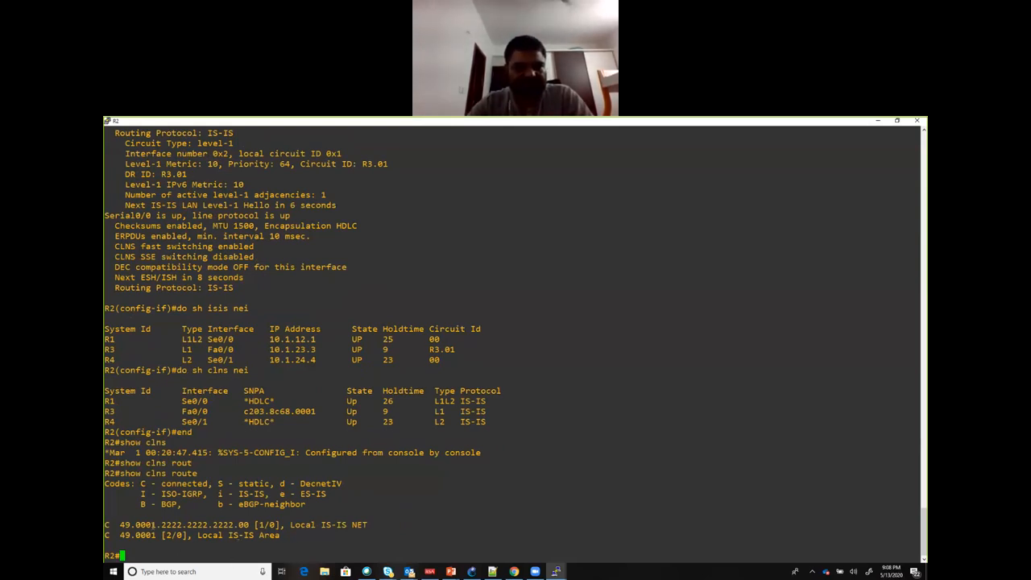
{"action": "left_click_drag", "start_coordinate": [121, 524], "coordinate": [156, 535]}
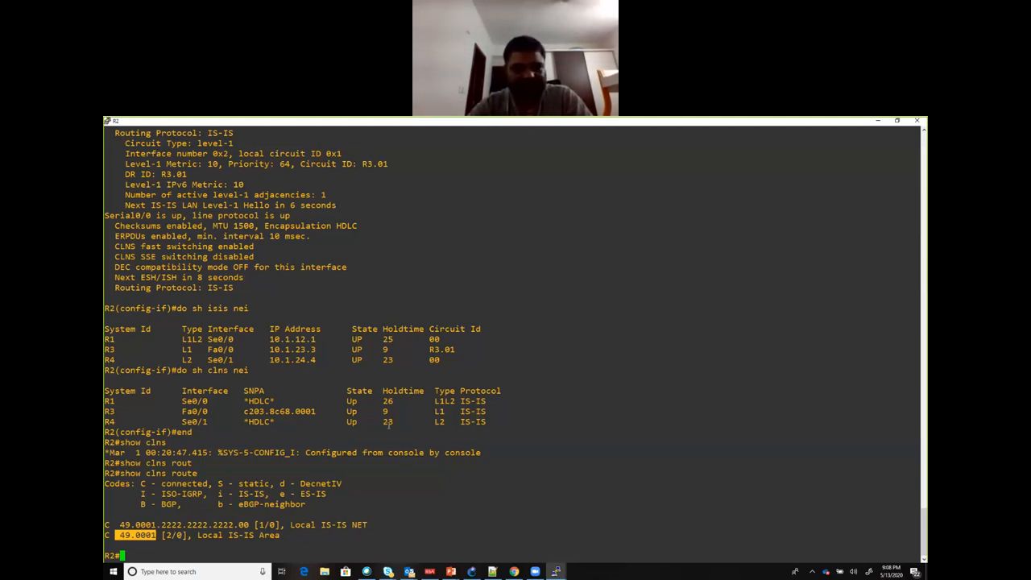
Step: Run show clns neighbors on R2 and examine the adjacency type for R4 on Se0/1
{"action": "type", "text": "show "}
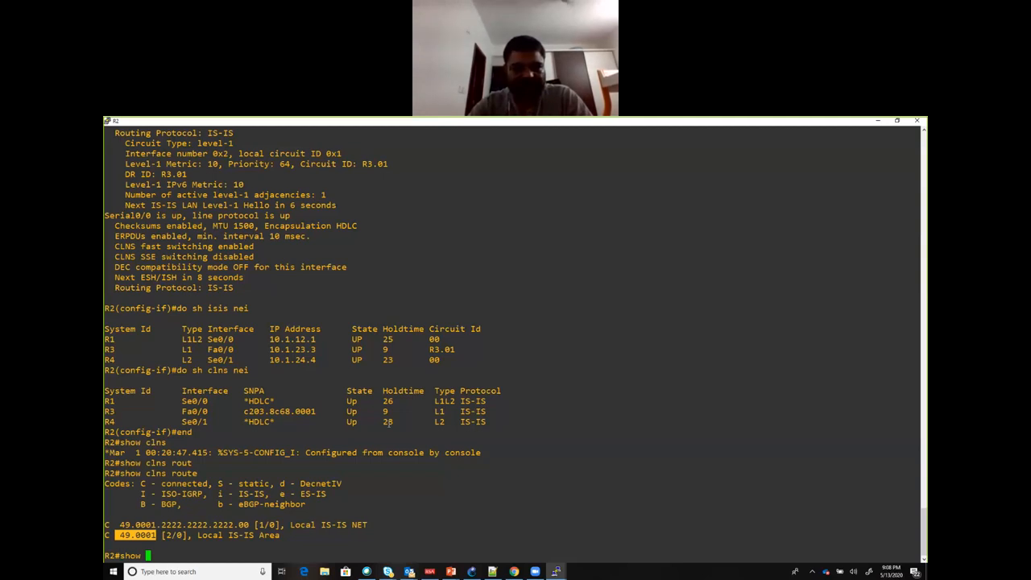
{"action": "type", "text": "clns nei"}
{"action": "key", "text": "Return"}
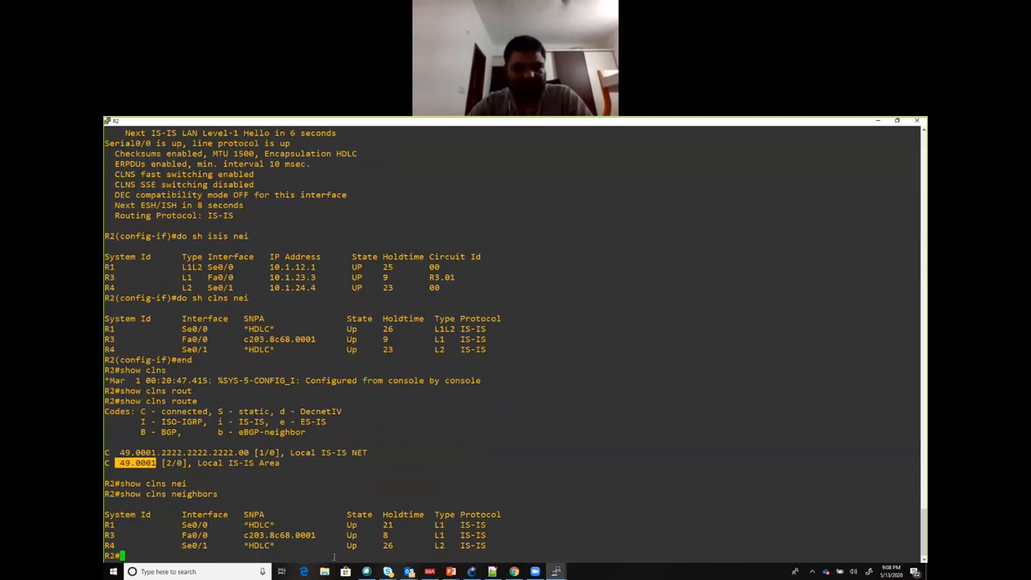
{"action": "left_click_drag", "start_coordinate": [453, 545], "coordinate": [105, 546]}
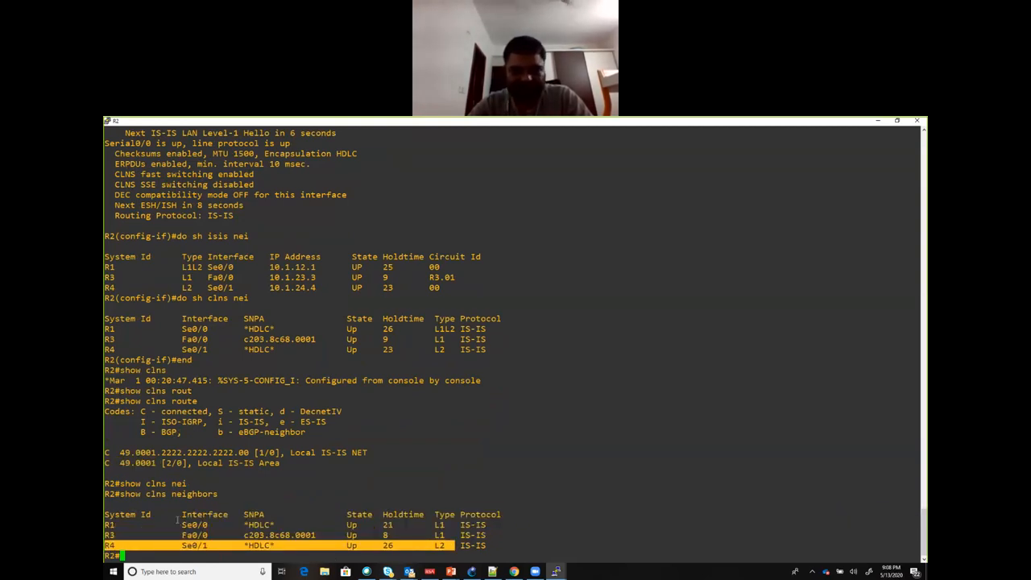
Step: List the show clns options on R2 and the interface types that show clns interface accepts
{"action": "type", "text": "show clns ?"}
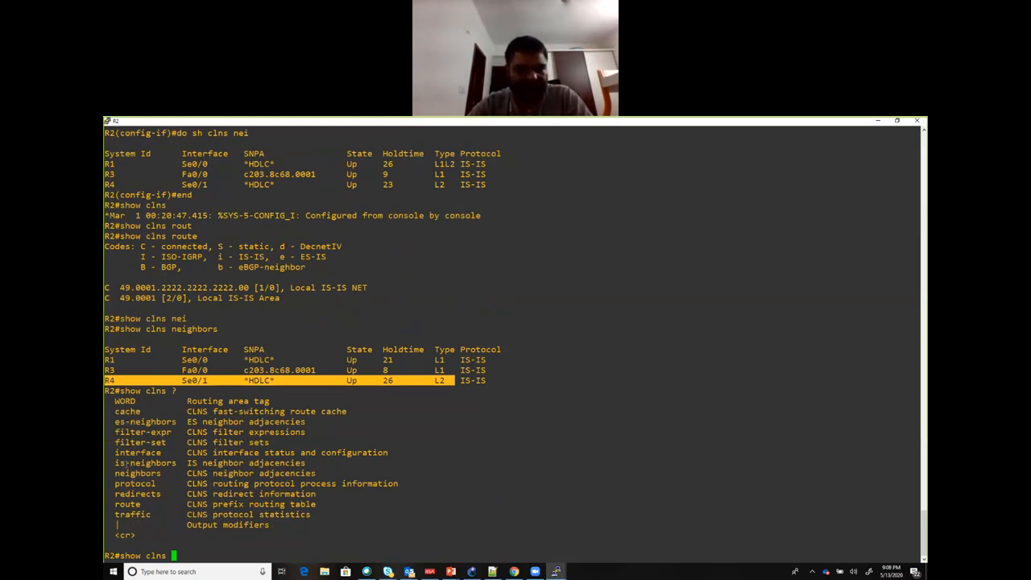
{"action": "type", "text": "int"}
{"action": "key", "text": "Tab"}
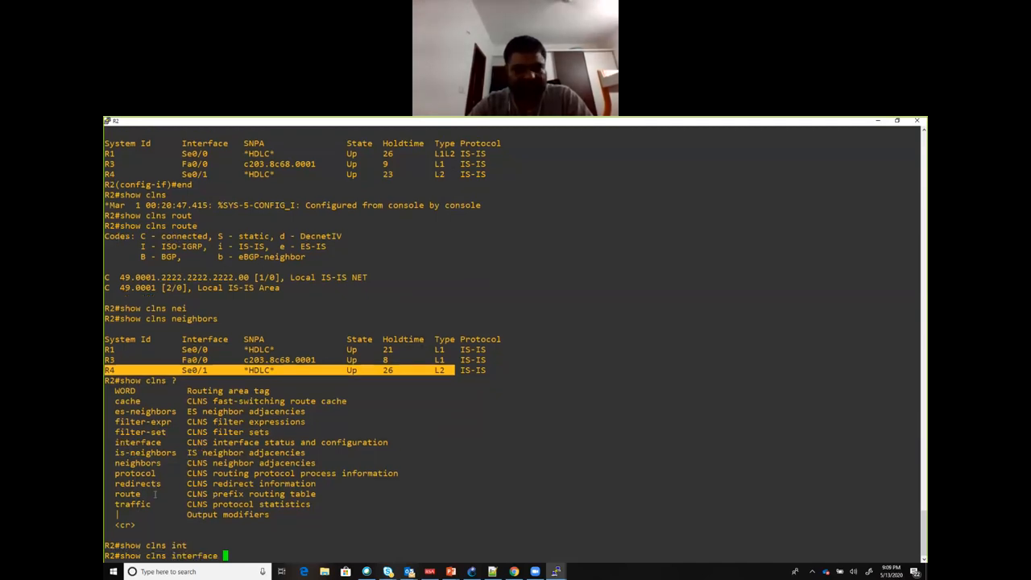
{"action": "type", "text": "?"}
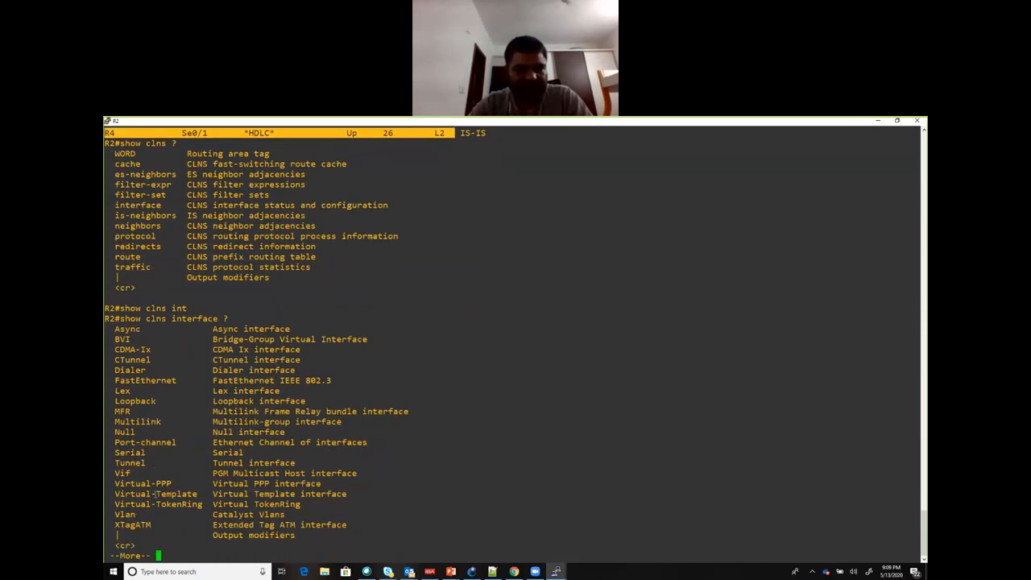
Step: Run show clns interface serial 0/1 on R2 and examine the circuit type
{"action": "key", "text": "alt+Tab"}
{"action": "key", "text": "alt+Tab"}
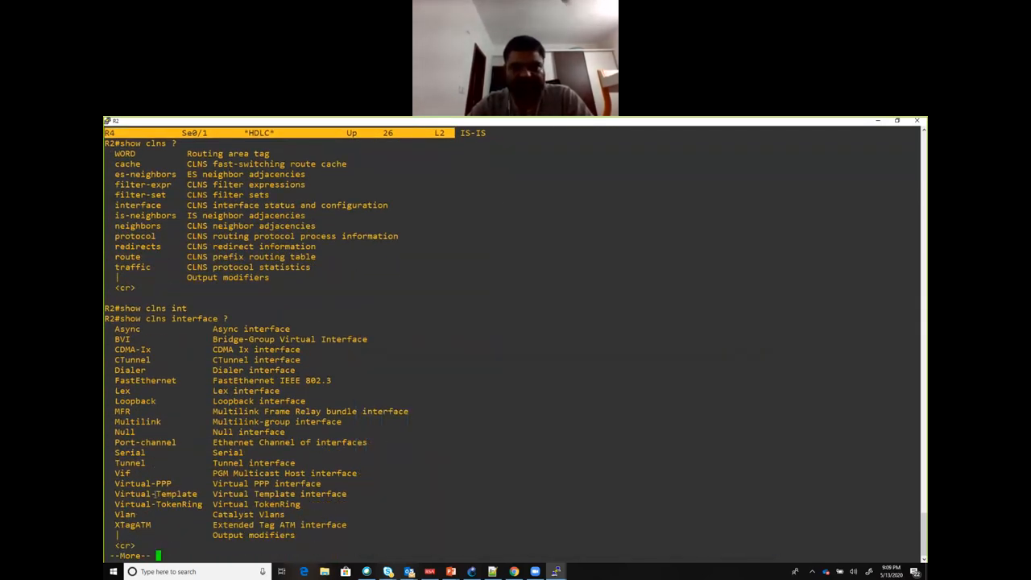
{"action": "key", "text": "alt+Tab"}
{"action": "key", "text": "alt+Tab"}
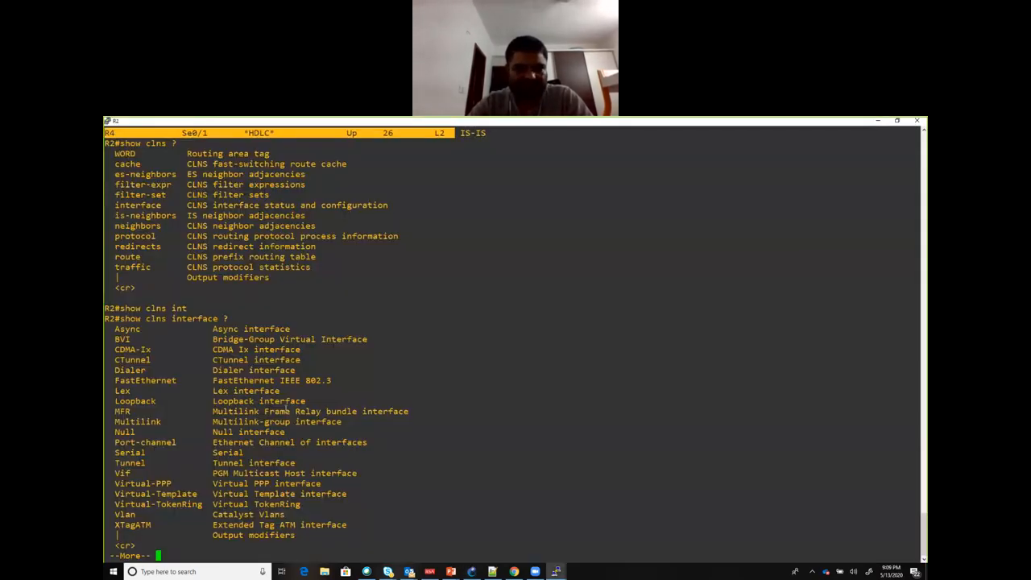
{"action": "type", "text": "se"}
{"action": "key", "text": "Tab"}
{"action": "type", "text": "0/1"}
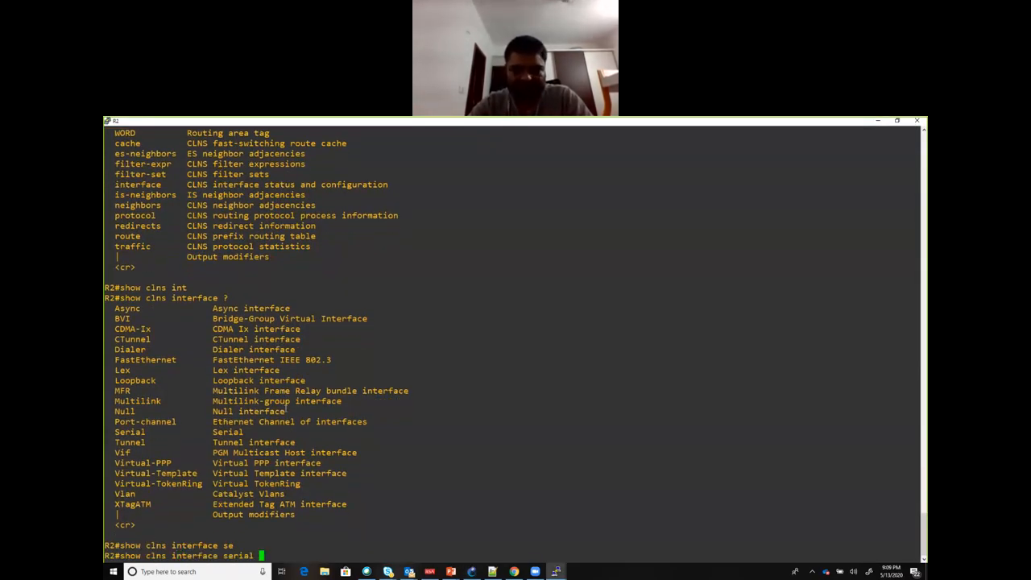
{"action": "key", "text": "Return"}
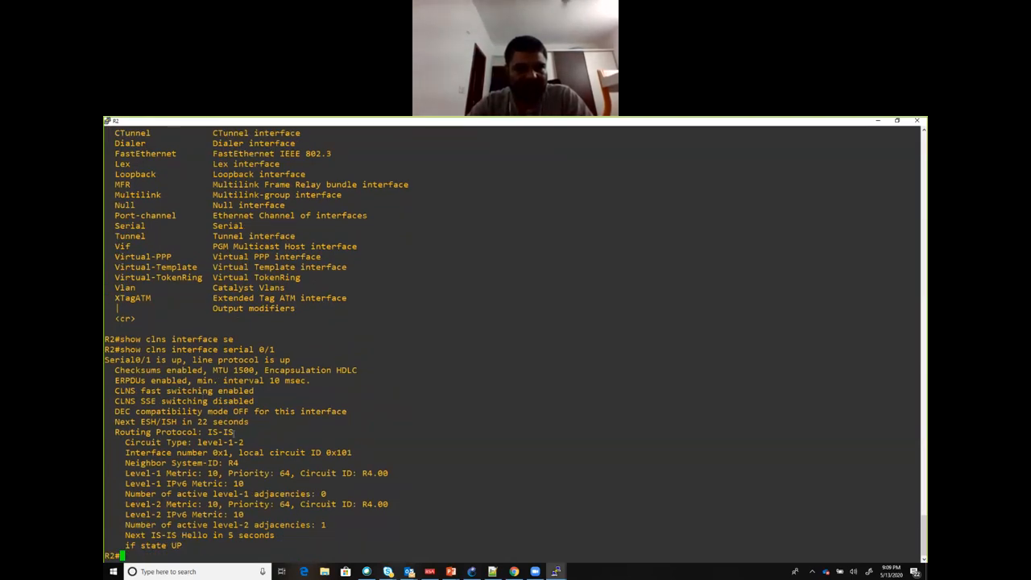
{"action": "left_click_drag", "start_coordinate": [246, 442], "coordinate": [121, 443]}
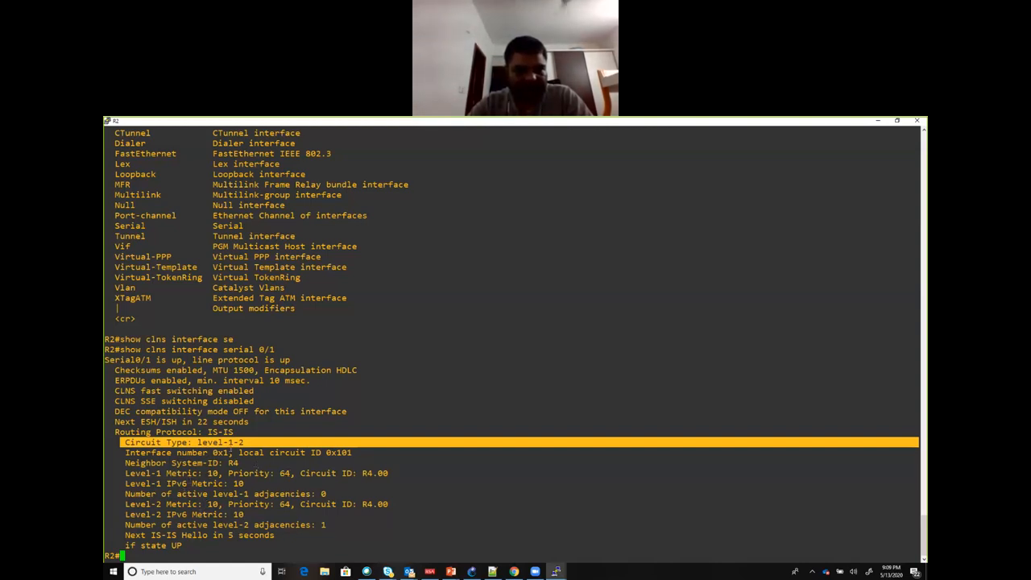
Step: List the show isis options on R2, run show isis database and examine the Level-2 link state entries for R4 and R5
{"action": "type", "text": "show isis "}
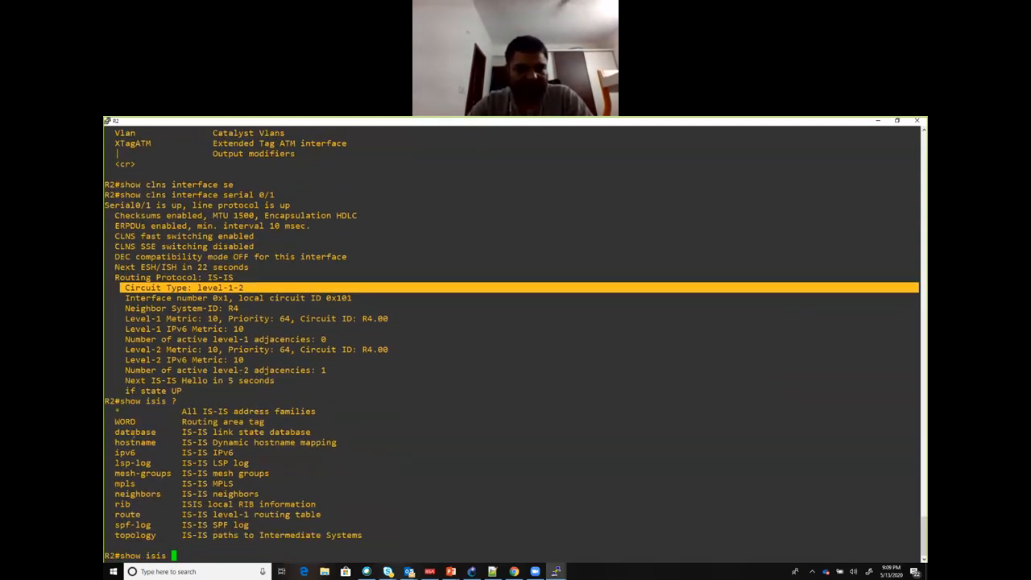
{"action": "type", "text": "?database"}
{"action": "key", "text": "Tab"}
{"action": "key", "text": "Return"}
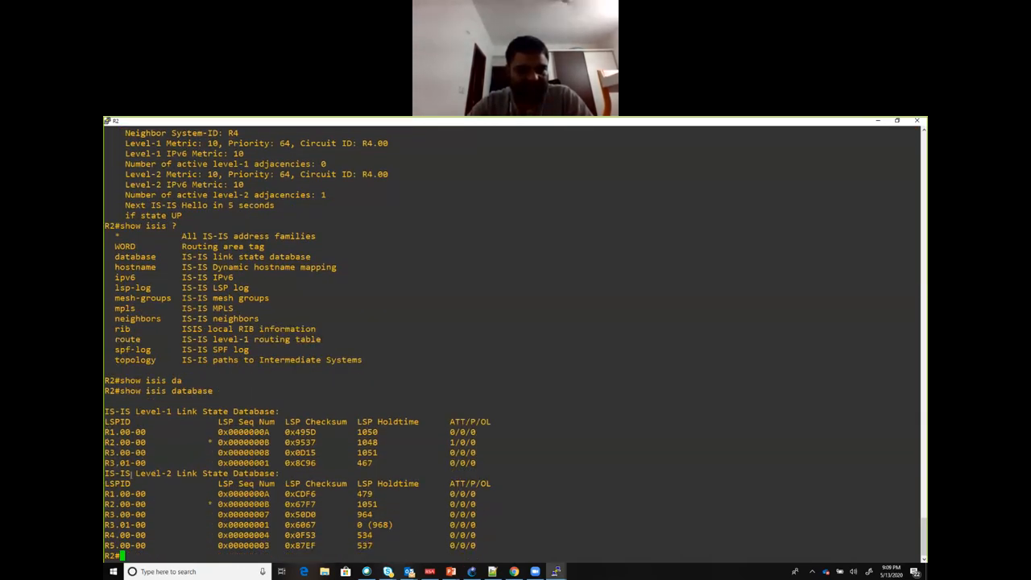
{"action": "left_click_drag", "start_coordinate": [109, 474], "coordinate": [200, 474]}
{"action": "left_click", "coordinate": [276, 468]}
{"action": "left_click_drag", "start_coordinate": [276, 471], "coordinate": [136, 464]}
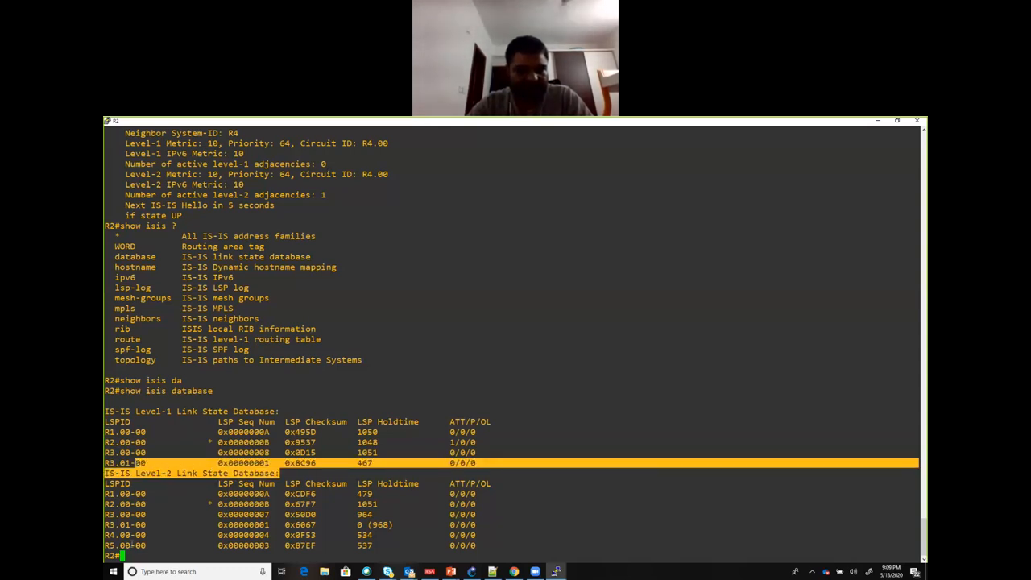
{"action": "left_click", "coordinate": [150, 548]}
{"action": "left_click_drag", "start_coordinate": [160, 546], "coordinate": [135, 536]}
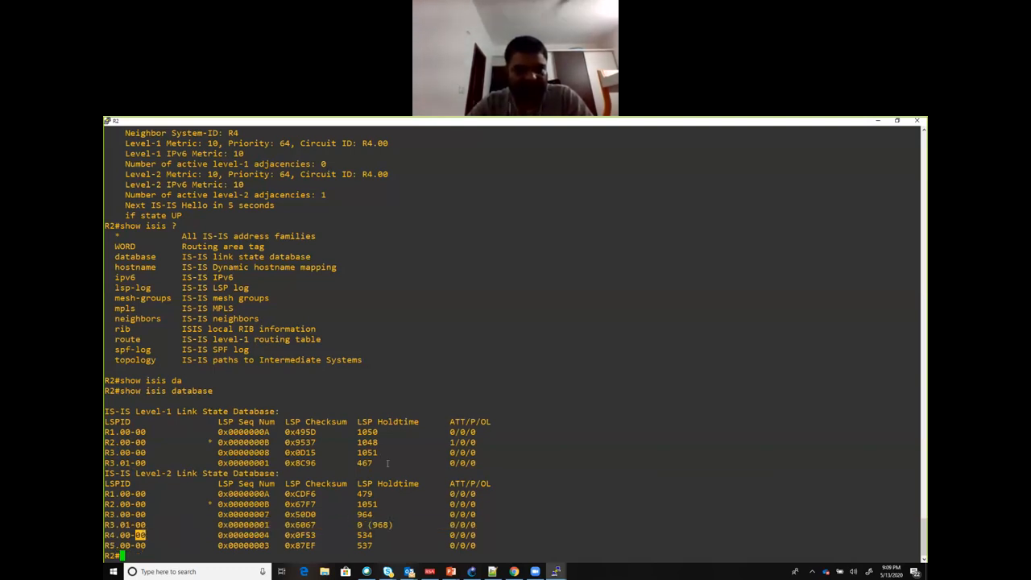
Step: Run show isis topology on R2
{"action": "key", "text": "Up"}
{"action": "key", "text": "BackSpace"}
{"action": "key", "text": "BackSpace"}
{"action": "key", "text": "BackSpace"}
{"action": "key", "text": "BackSpace"}
{"action": "key", "text": "BackSpace"}
{"action": "key", "text": "BackSpace"}
{"action": "key", "text": "BackSpace"}
{"action": "key", "text": "BackSpace"}
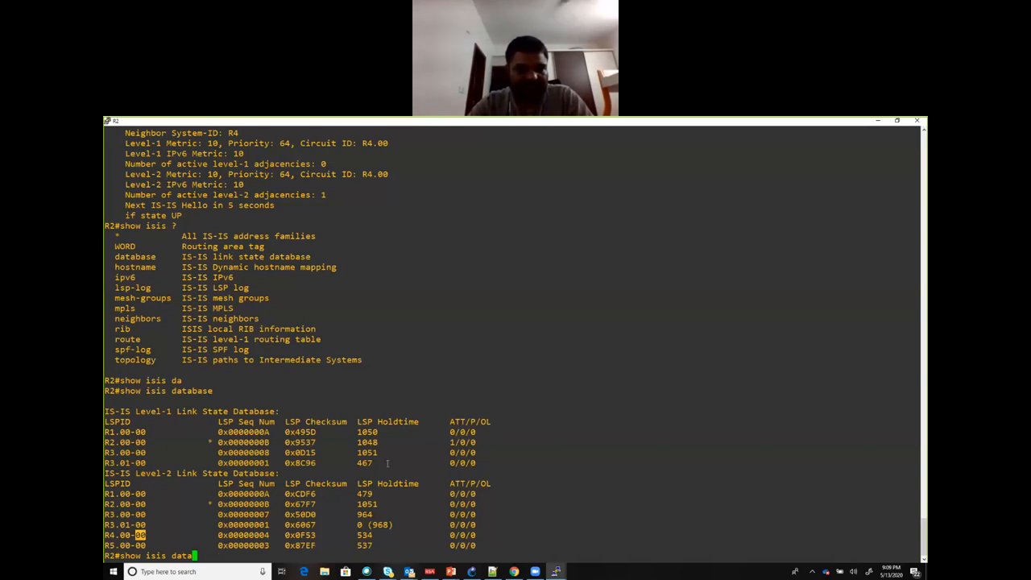
{"action": "type", "text": "to"}
{"action": "key", "text": "Tab"}
{"action": "key", "text": "Return"}
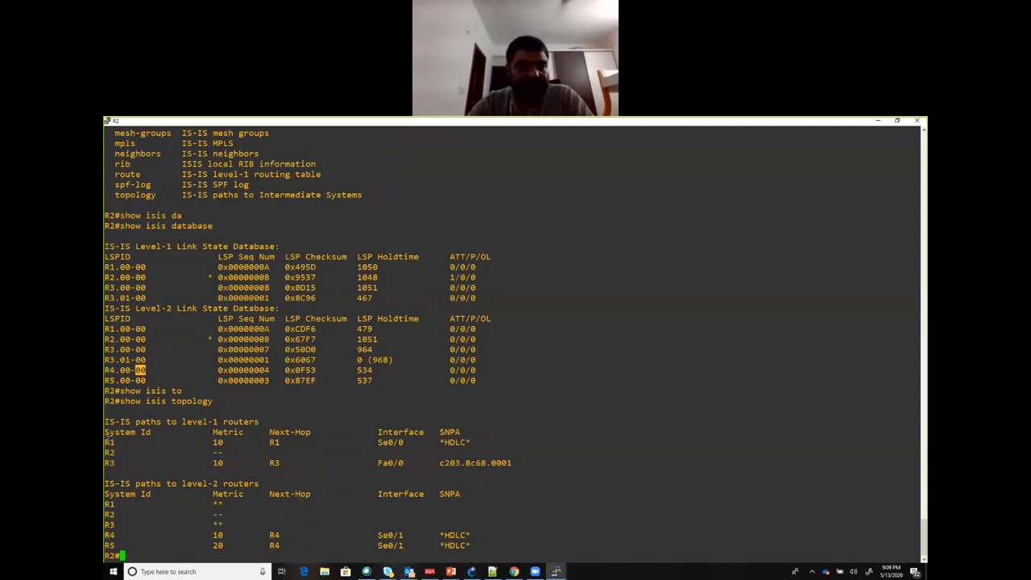
Step: Examine the level-1 paths to R1 and R3 in the topology output, including metric, next hop, interface and SNPA
{"action": "left_click_drag", "start_coordinate": [106, 442], "coordinate": [120, 443]}
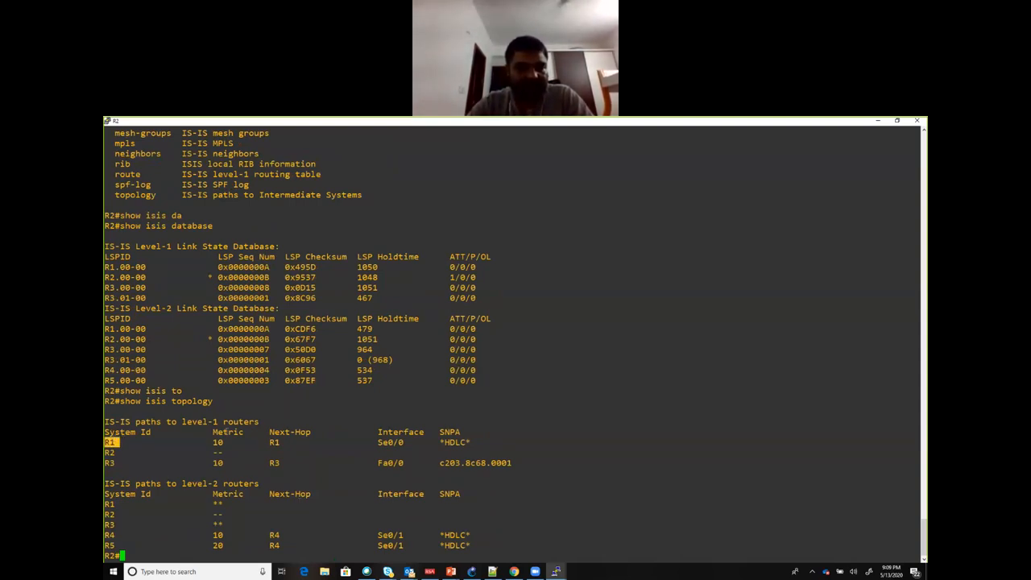
{"action": "double_click", "coordinate": [217, 443]}
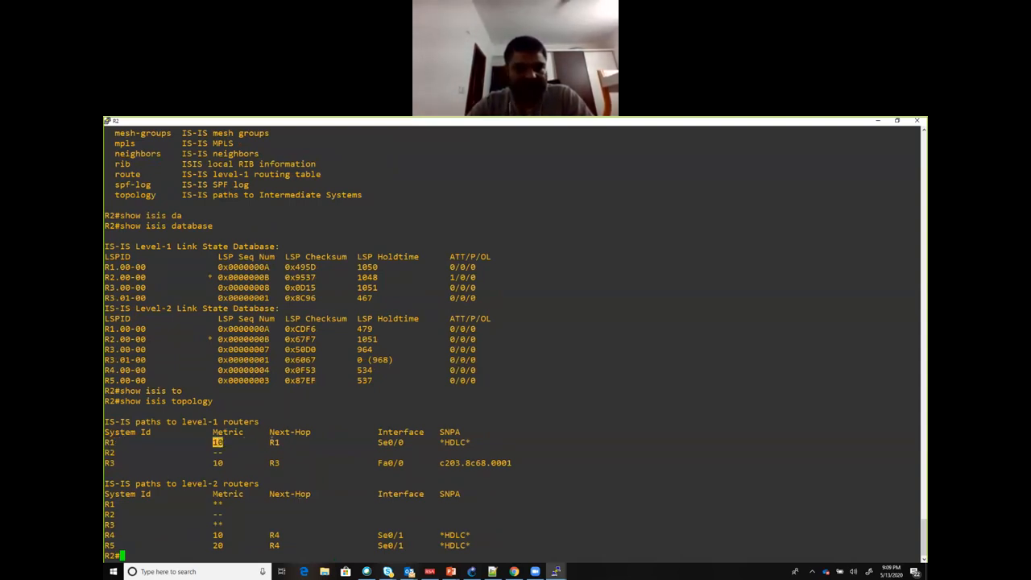
{"action": "double_click", "coordinate": [274, 442]}
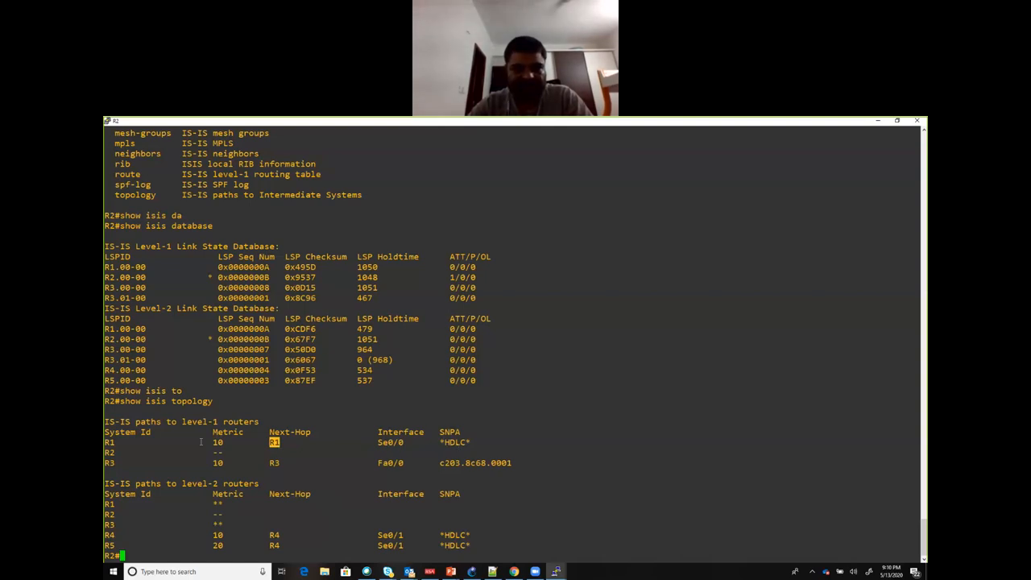
{"action": "double_click", "coordinate": [110, 462]}
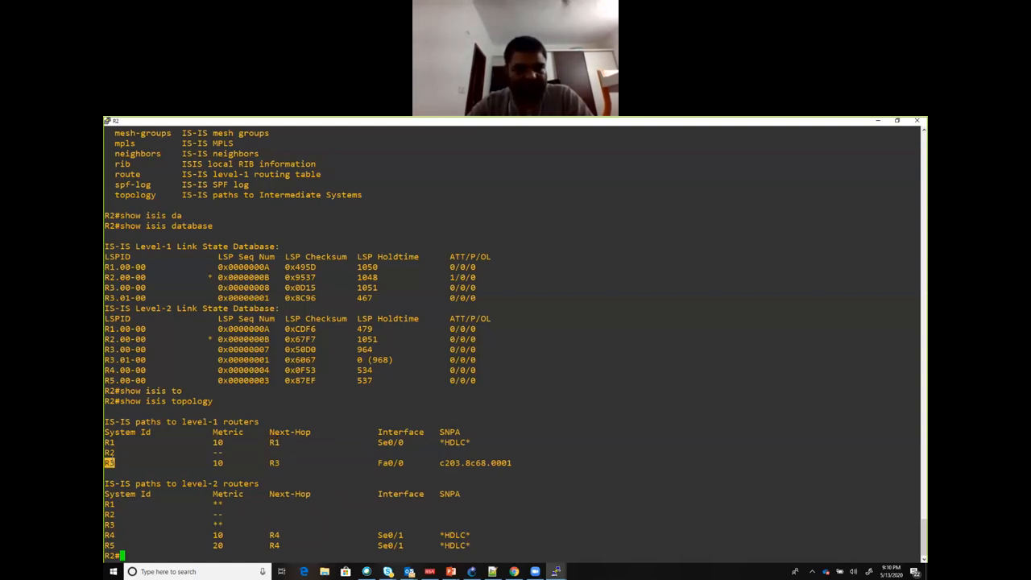
{"action": "double_click", "coordinate": [111, 453]}
{"action": "double_click", "coordinate": [109, 463]}
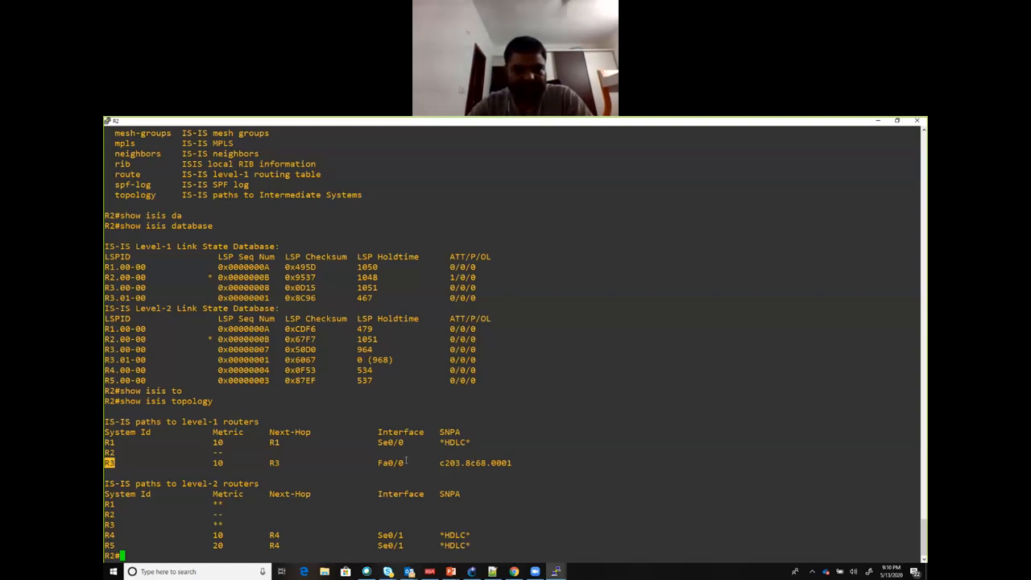
{"action": "left_click_drag", "start_coordinate": [369, 463], "coordinate": [409, 463]}
{"action": "left_click_drag", "start_coordinate": [525, 465], "coordinate": [449, 463]}
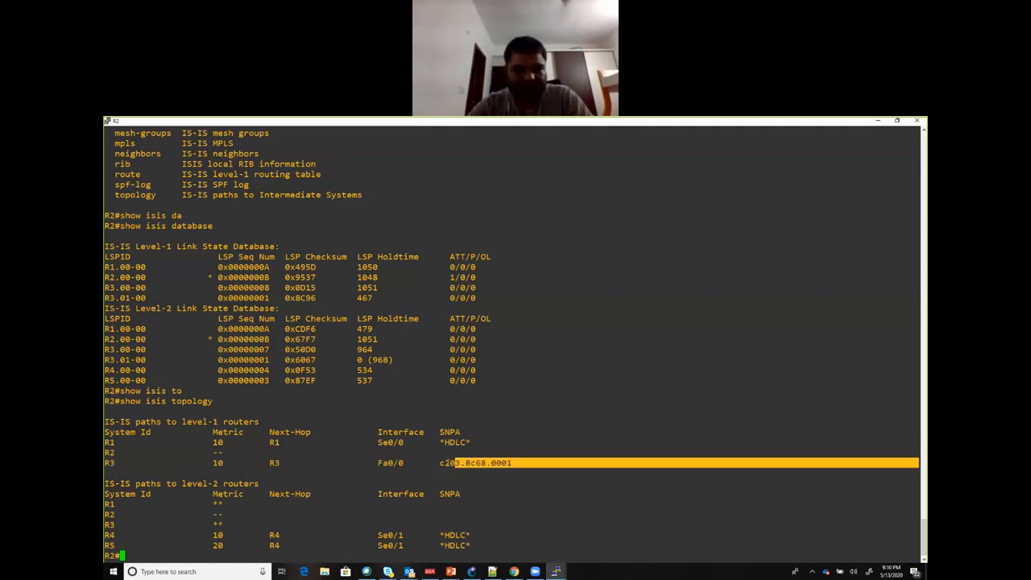
{"action": "left_click", "coordinate": [216, 462]}
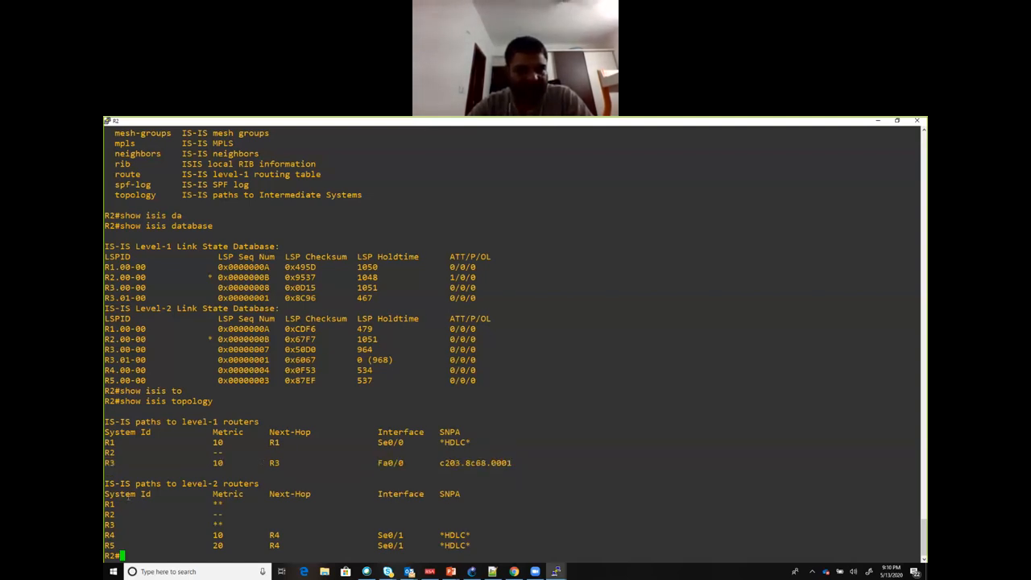
Step: Examine the R1, R2 and R3 entries under the paths to level-2 routers in the topology output
{"action": "left_click_drag", "start_coordinate": [163, 484], "coordinate": [239, 484]}
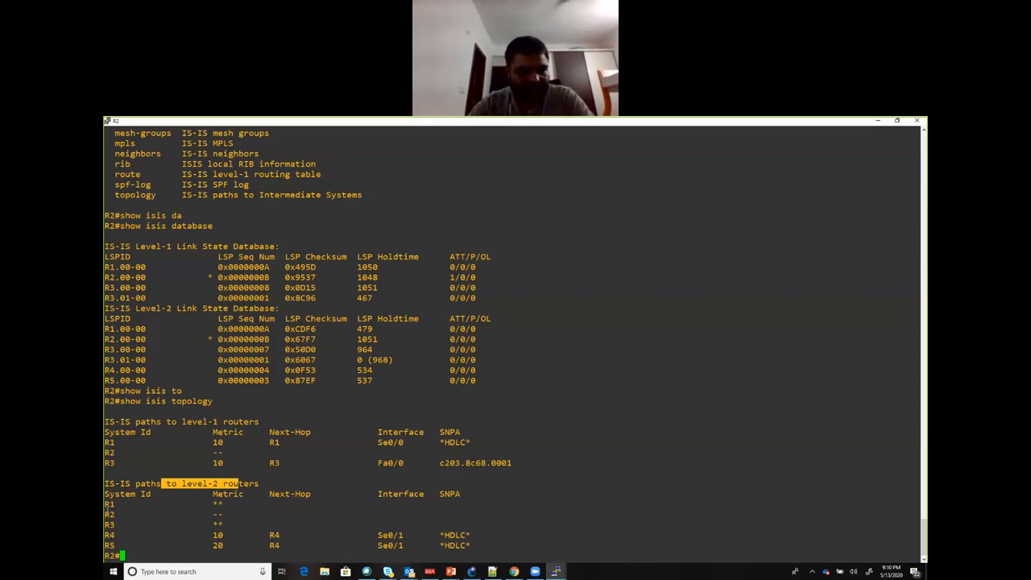
{"action": "double_click", "coordinate": [110, 503]}
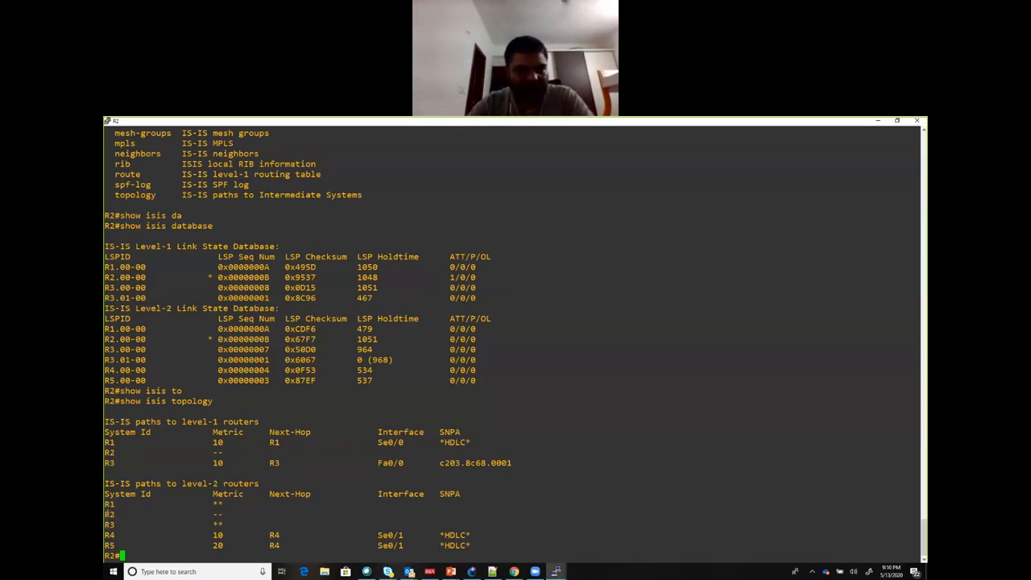
{"action": "double_click", "coordinate": [109, 514]}
{"action": "double_click", "coordinate": [110, 525]}
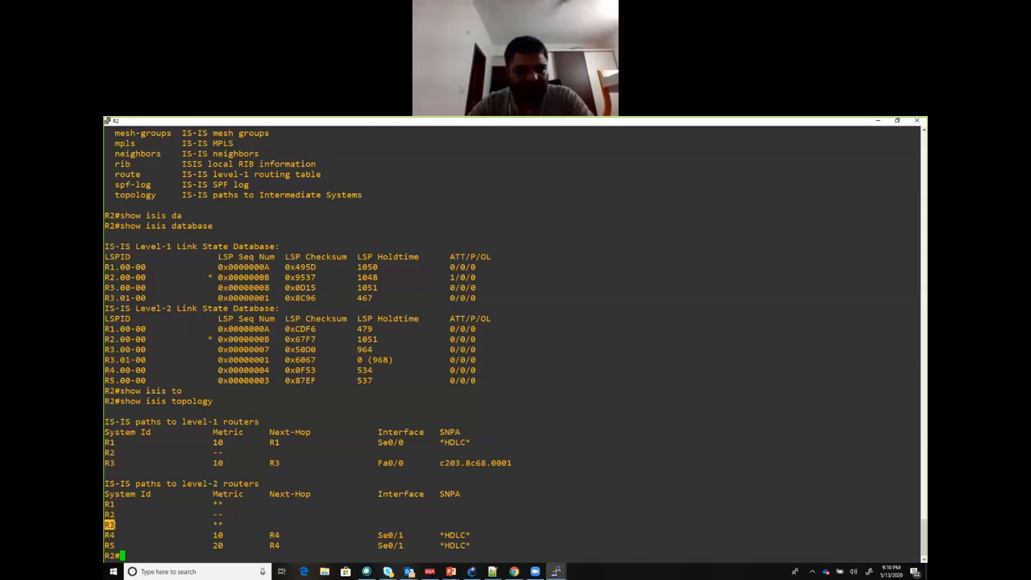
{"action": "double_click", "coordinate": [119, 524]}
{"action": "left_click_drag", "start_coordinate": [119, 524], "coordinate": [111, 505]}
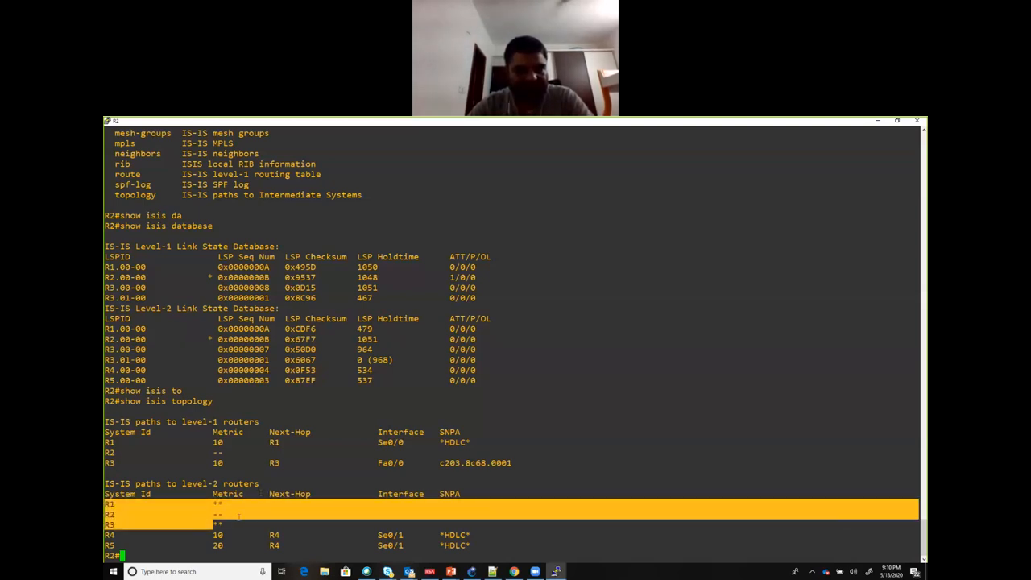
Step: Examine the metric and next hop of the level-2 paths to R4 and R5 in the show isis topology output
{"action": "left_click", "coordinate": [118, 534]}
{"action": "left_click_drag", "start_coordinate": [118, 534], "coordinate": [106, 535]}
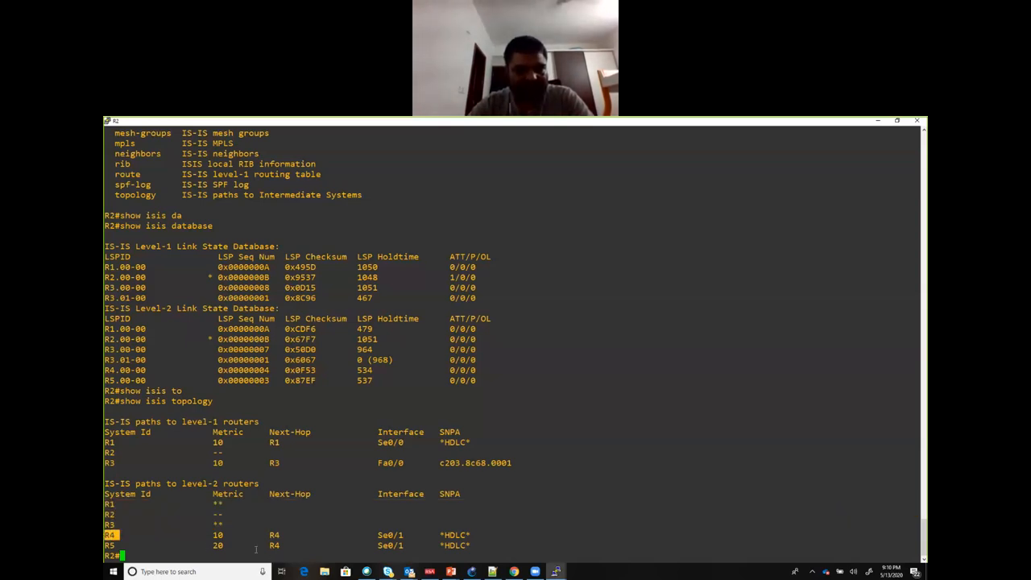
{"action": "left_click_drag", "start_coordinate": [232, 535], "coordinate": [210, 534]}
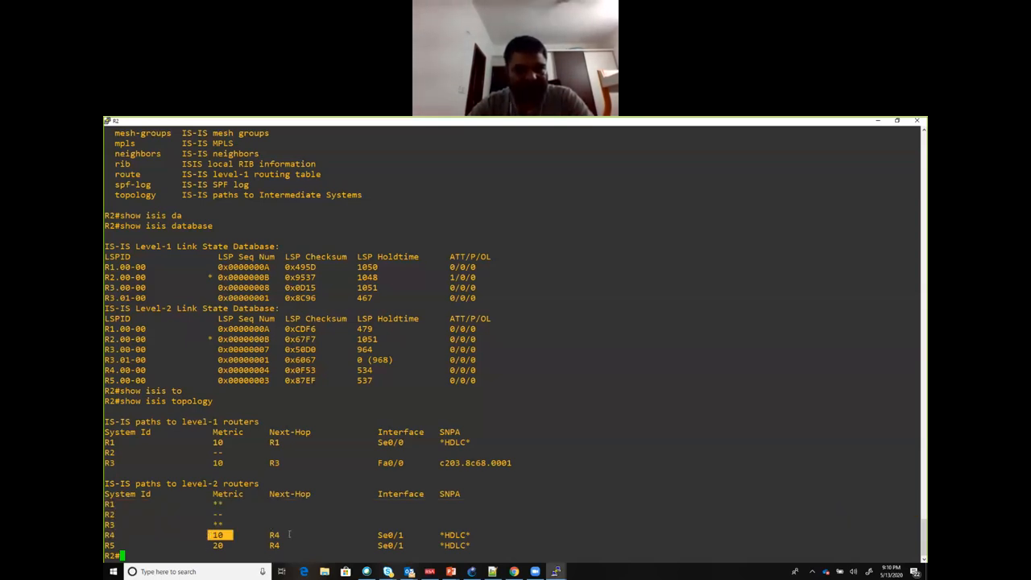
{"action": "left_click_drag", "start_coordinate": [289, 535], "coordinate": [265, 535]}
{"action": "left_click_drag", "start_coordinate": [115, 544], "coordinate": [106, 545]}
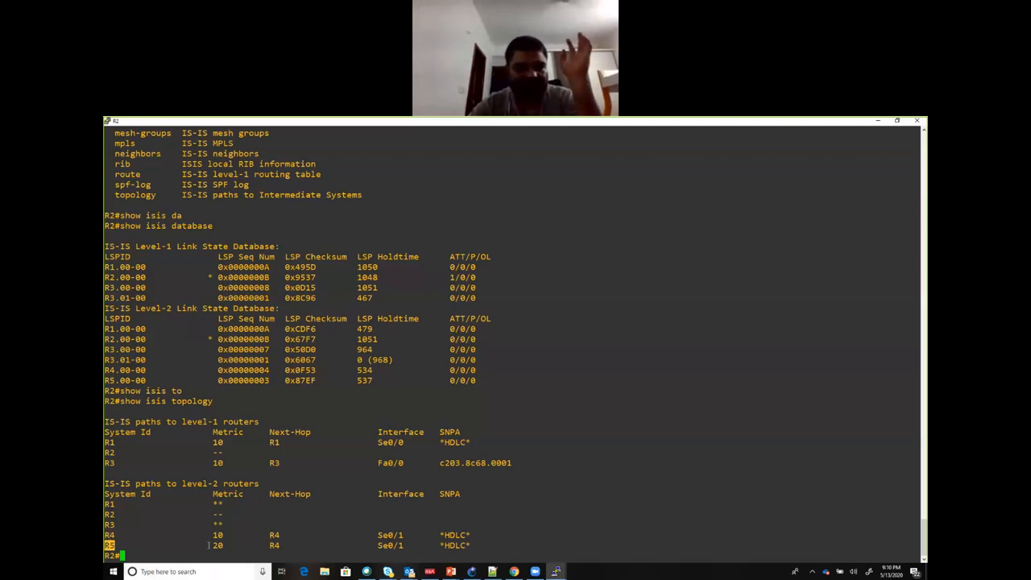
{"action": "left_click_drag", "start_coordinate": [213, 545], "coordinate": [227, 545]}
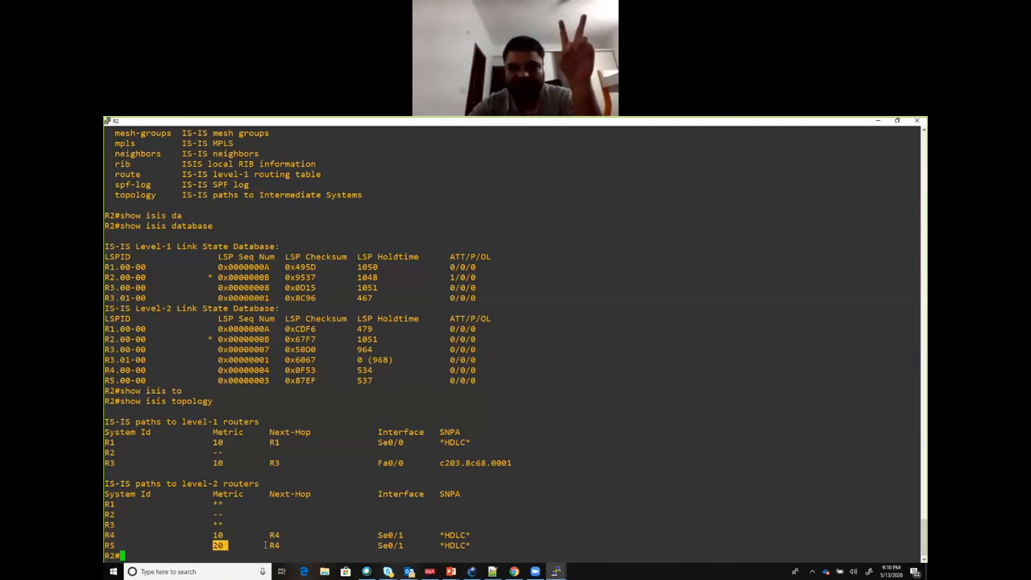
{"action": "left_click_drag", "start_coordinate": [289, 545], "coordinate": [269, 545]}
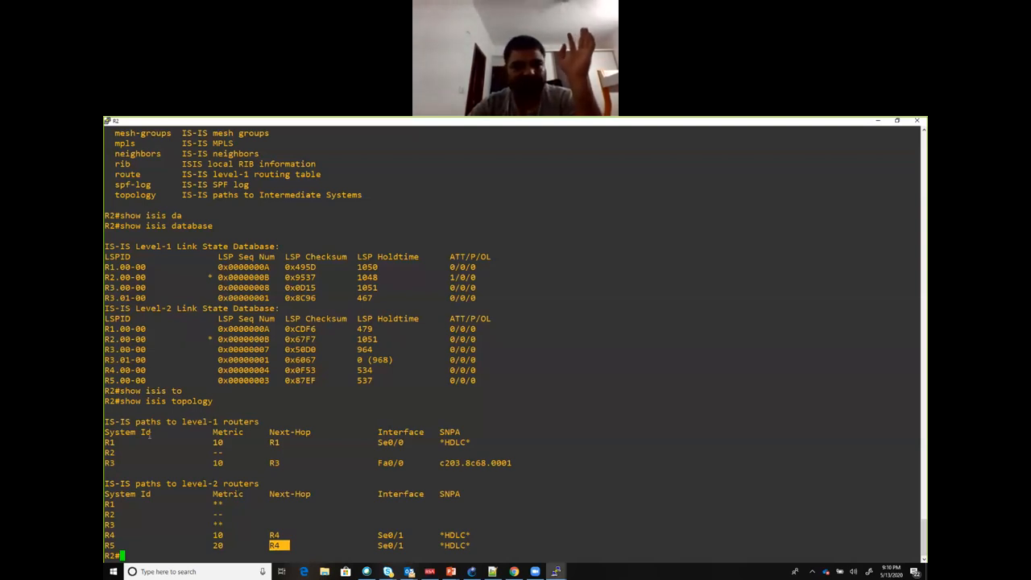
{"action": "left_click_drag", "start_coordinate": [218, 401], "coordinate": [107, 400]}
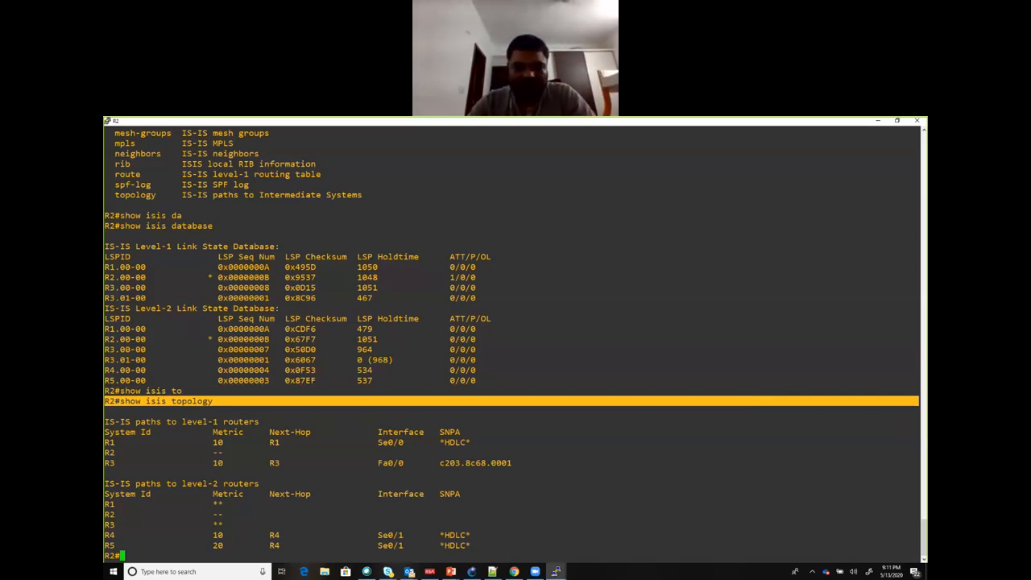
Step: Run show ip route isis on R2 and examine the L1 and L2 routes to the other routers' loopbacks
{"action": "type", "text": "show "}
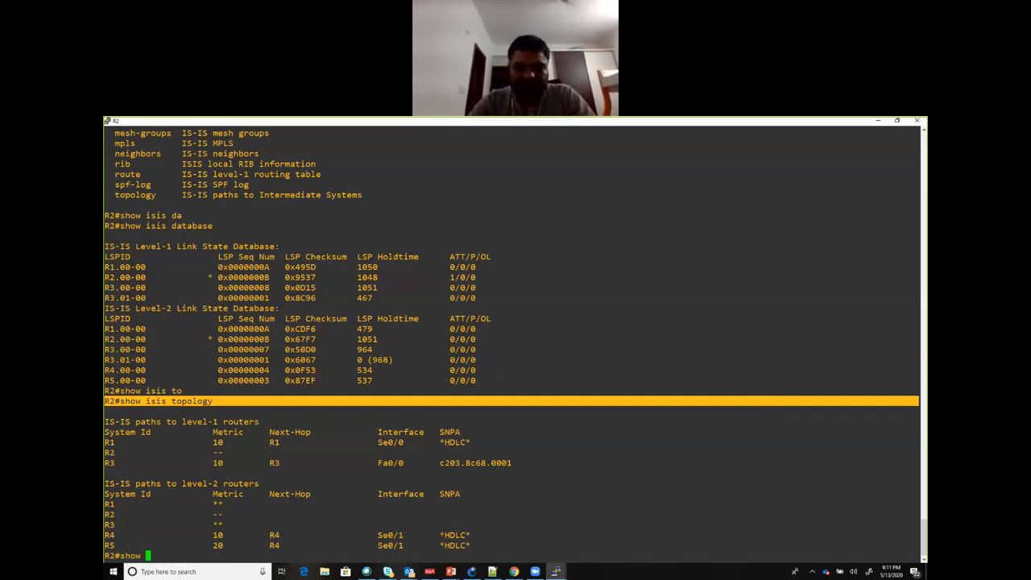
{"action": "type", "text": "ip route"}
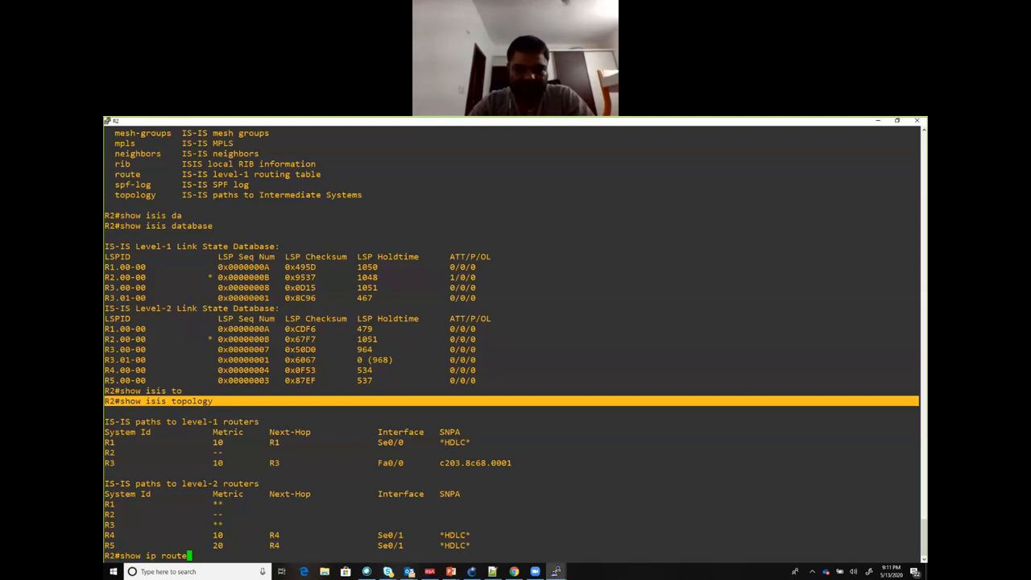
{"action": "type", "text": " isis"}
{"action": "key", "text": "Return"}
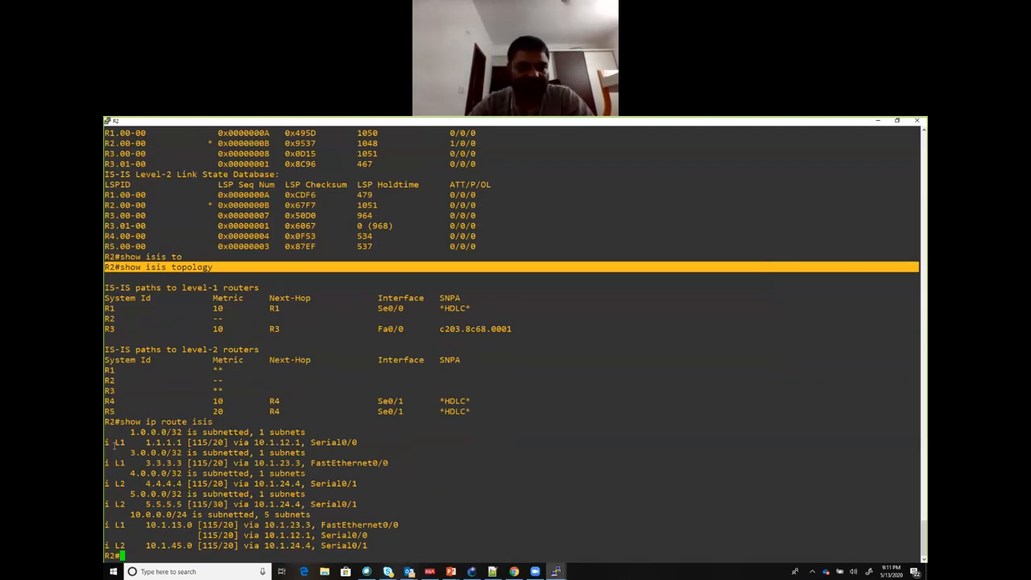
{"action": "left_click_drag", "start_coordinate": [107, 442], "coordinate": [321, 474]}
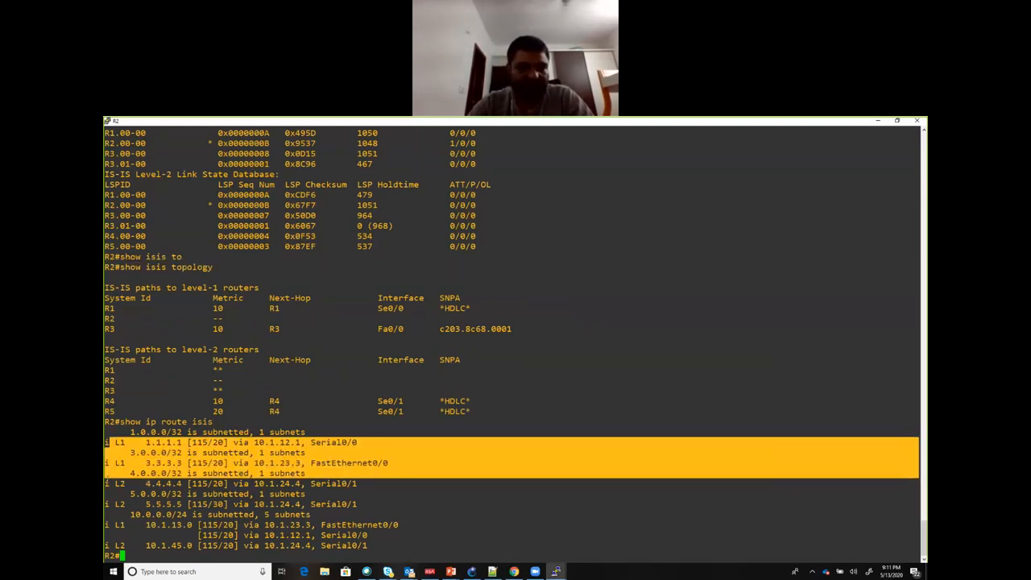
{"action": "left_click_drag", "start_coordinate": [106, 484], "coordinate": [391, 514]}
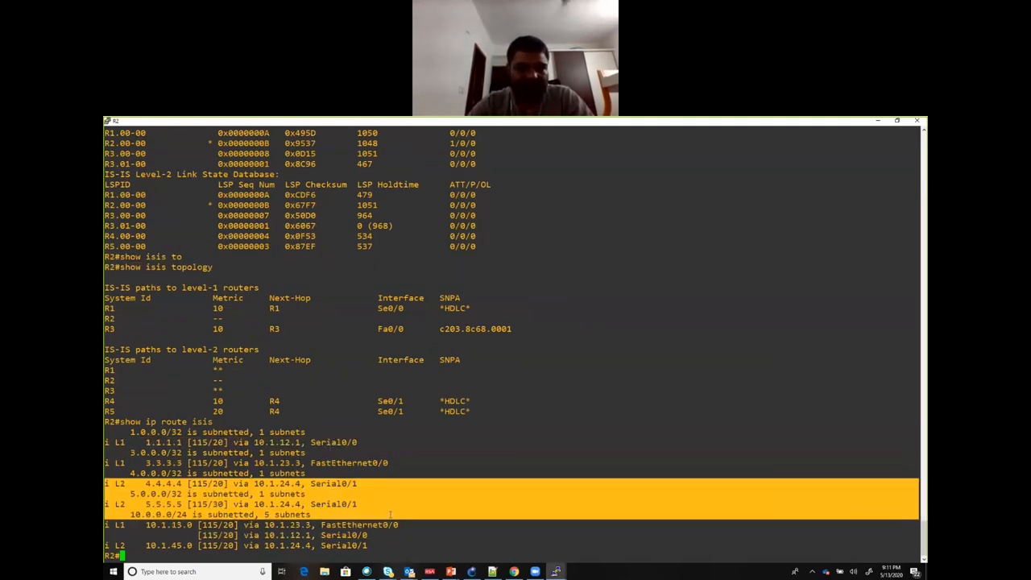
{"action": "left_click", "coordinate": [135, 445]}
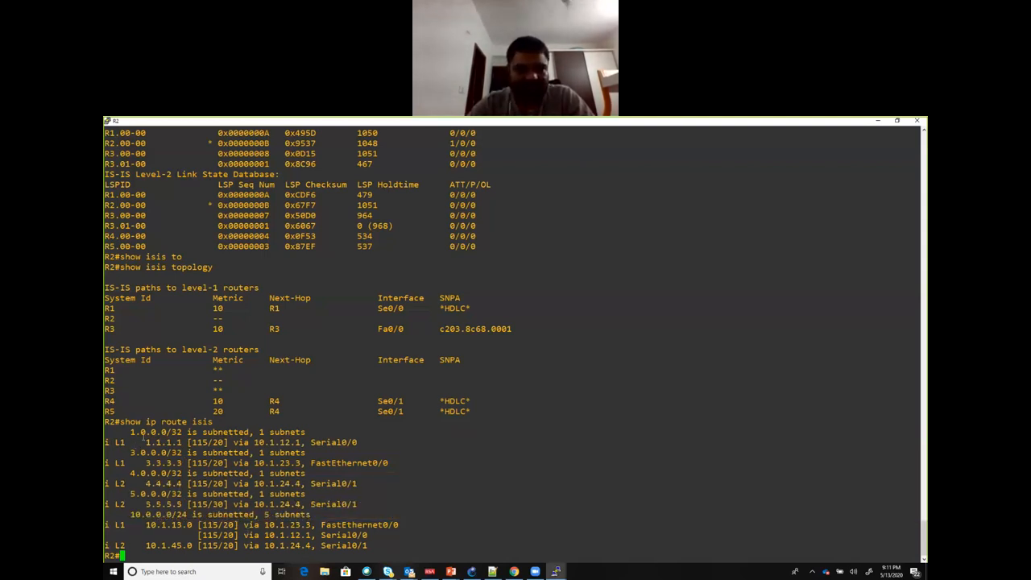
Step: Compare the L1 routes to 3.3.3.3 and 10.1.13.0 in R2's IS-IS routing table with the Area 1 links in the GNS3 topology
{"action": "left_click_drag", "start_coordinate": [141, 442], "coordinate": [187, 463]}
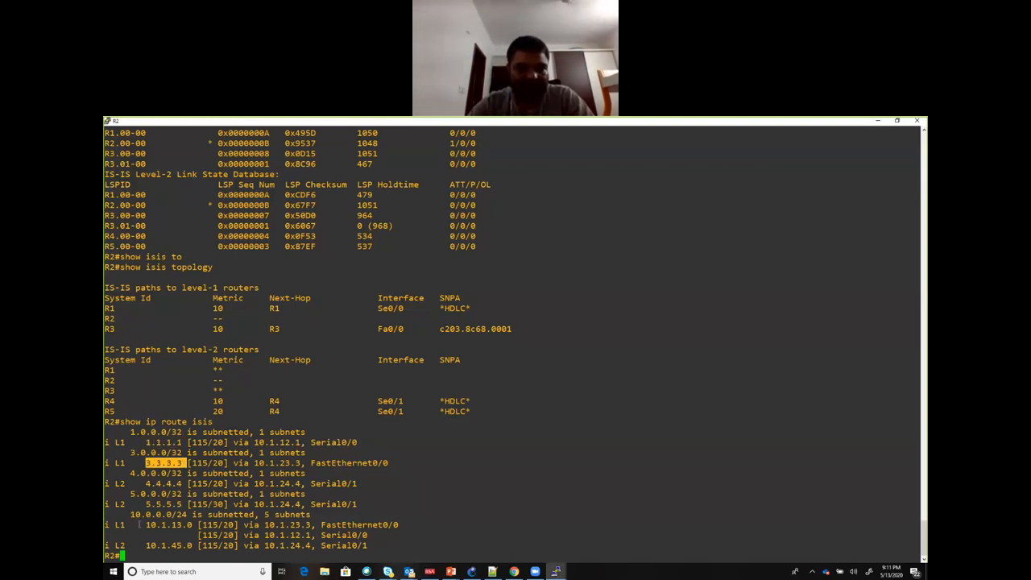
{"action": "left_click_drag", "start_coordinate": [140, 525], "coordinate": [206, 526]}
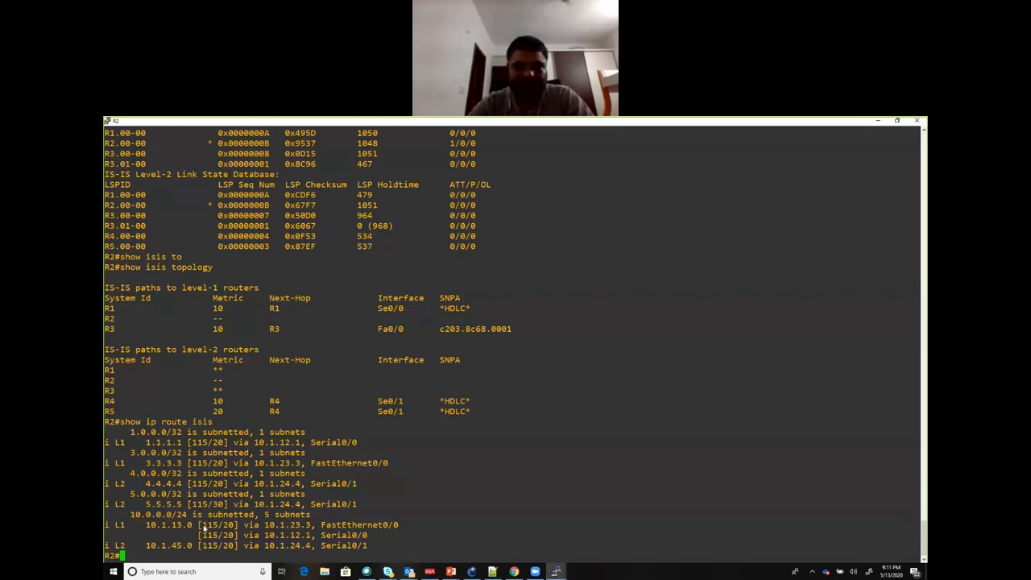
{"action": "key", "text": "alt+Tab"}
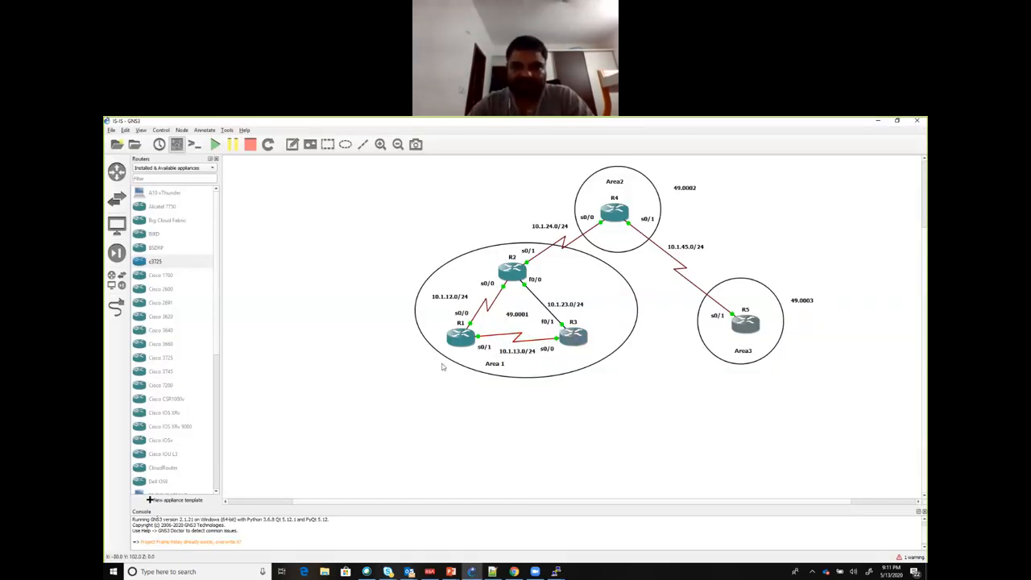
{"action": "key", "text": "alt+Tab"}
{"action": "left_click_drag", "start_coordinate": [143, 442], "coordinate": [177, 462]}
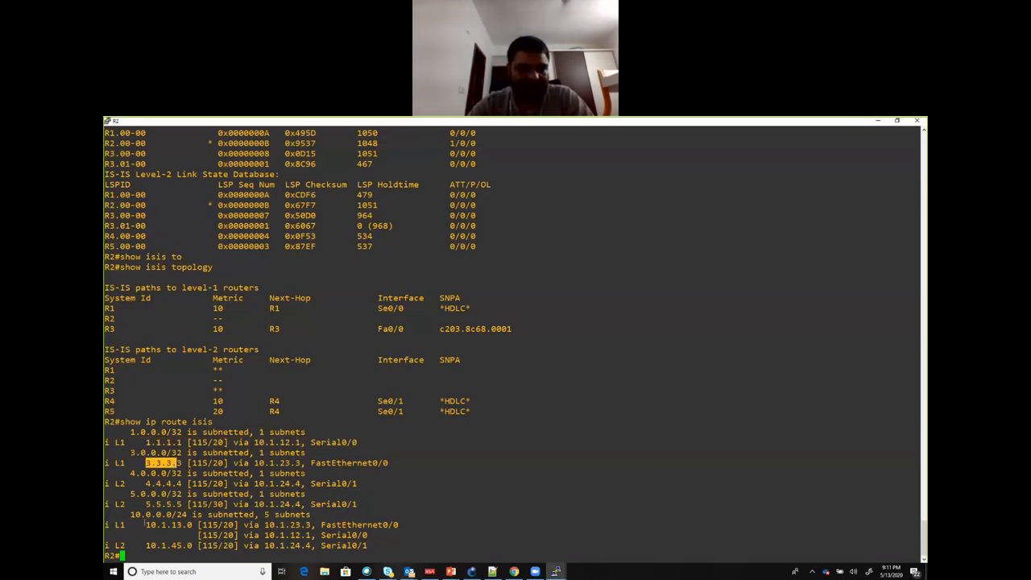
{"action": "left_click_drag", "start_coordinate": [137, 524], "coordinate": [394, 531]}
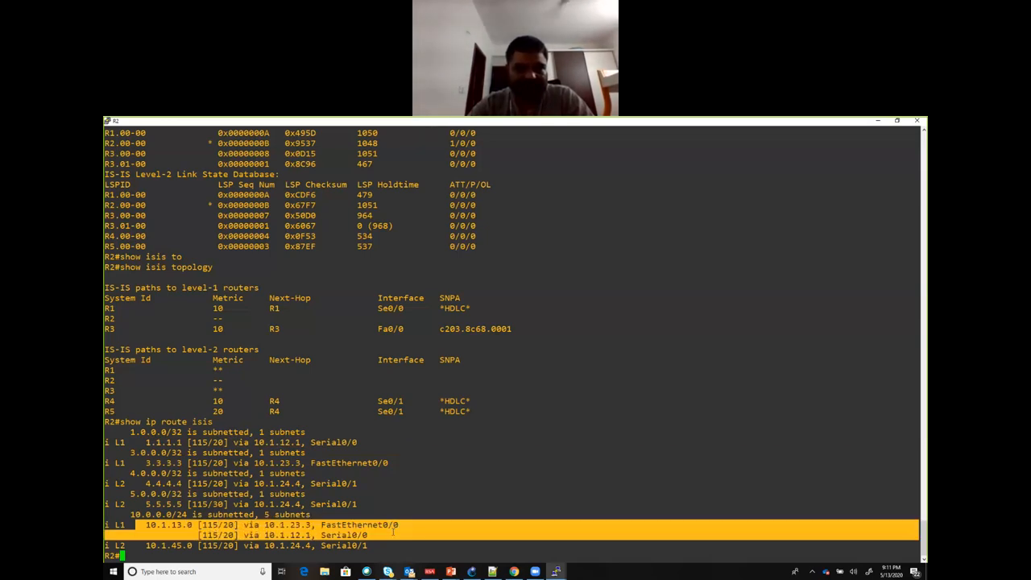
{"action": "key", "text": "alt+Tab"}
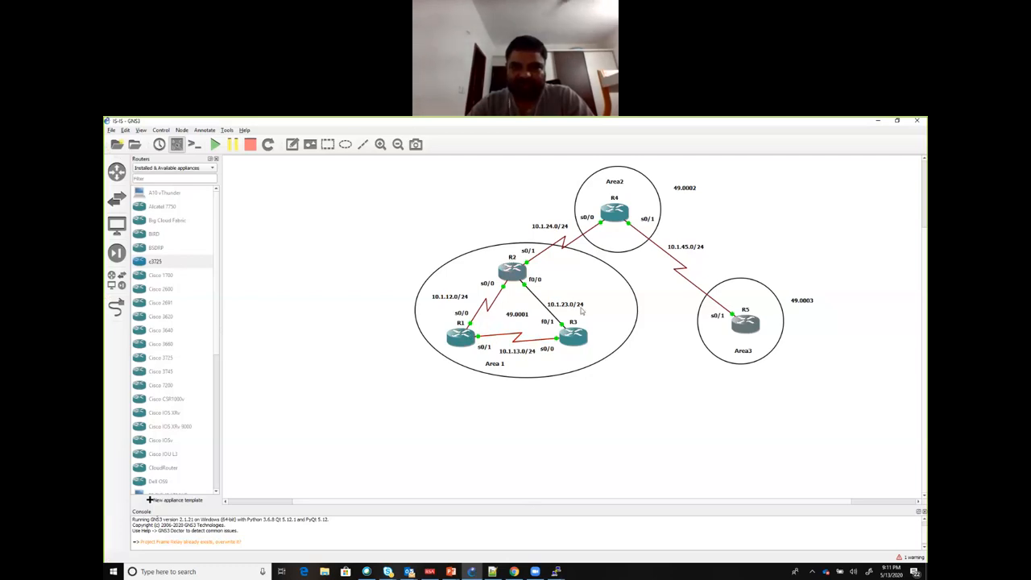
{"action": "key", "text": "alt+Tab"}
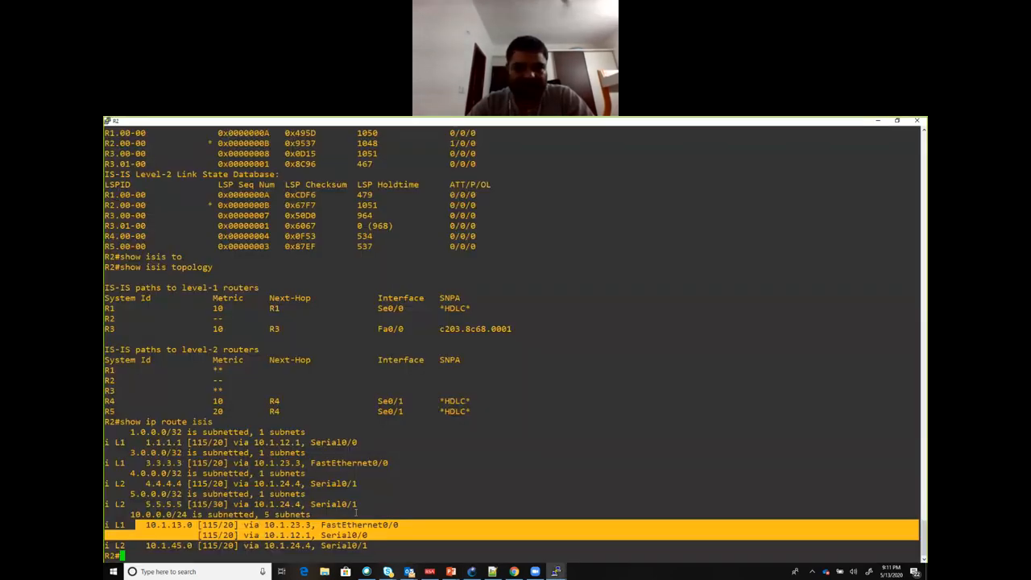
Step: Check the metric of the 10.1.13.0 route against the hops from R2 in the GNS3 topology diagram
{"action": "left_click", "coordinate": [314, 514]}
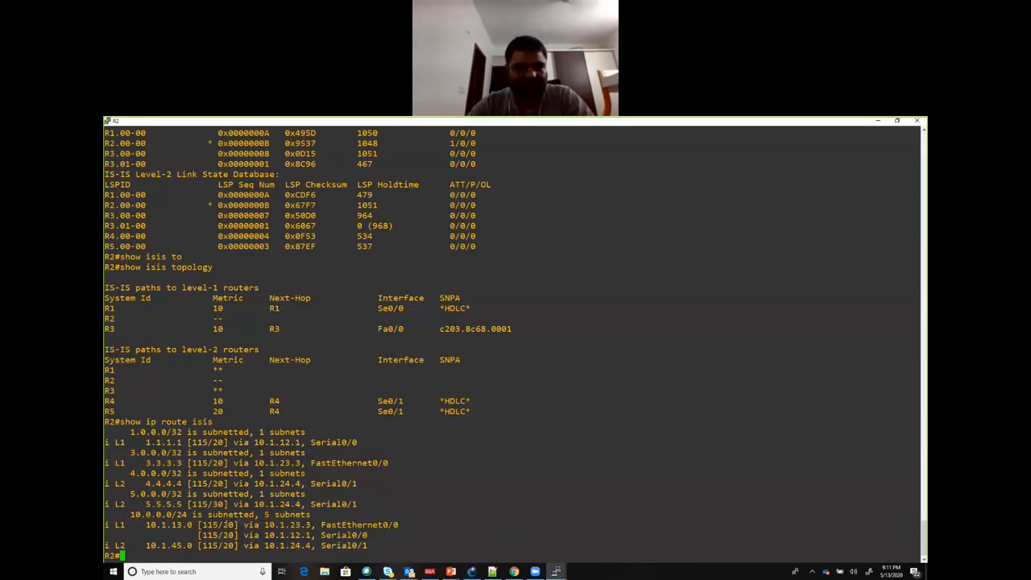
{"action": "double_click", "coordinate": [228, 524]}
{"action": "key", "text": "alt+Tab"}
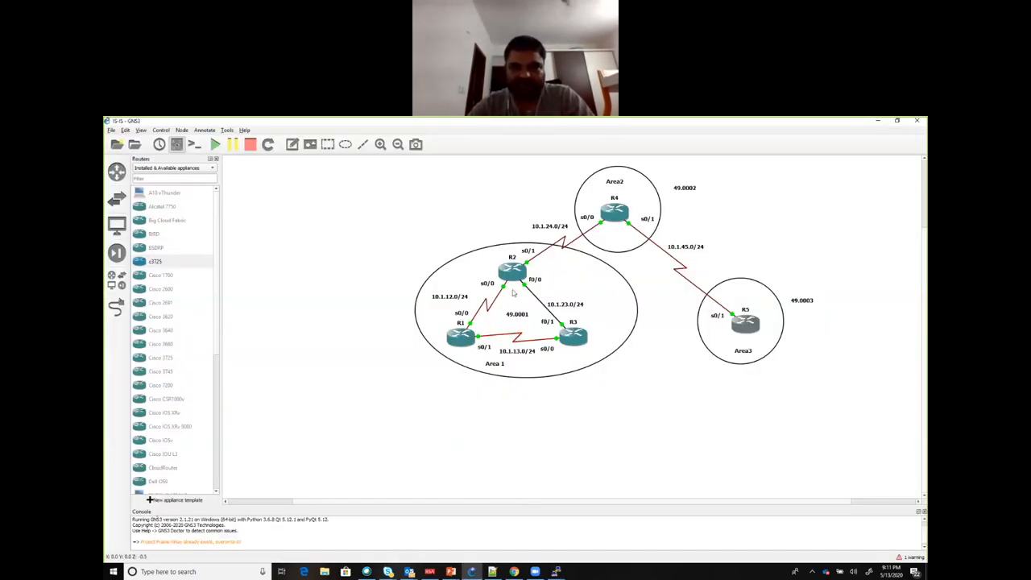
{"action": "key", "text": "alt+Tab"}
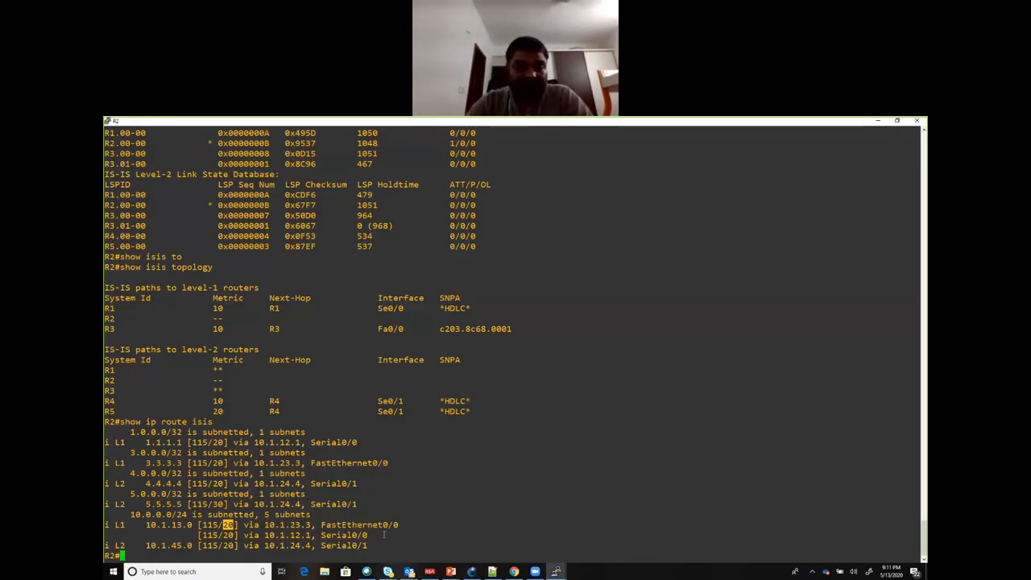
Step: Show the details of R2's Serial0/0 interface with sh int s0/0 and check its bandwidth
{"action": "left_click_drag", "start_coordinate": [372, 535], "coordinate": [320, 533]}
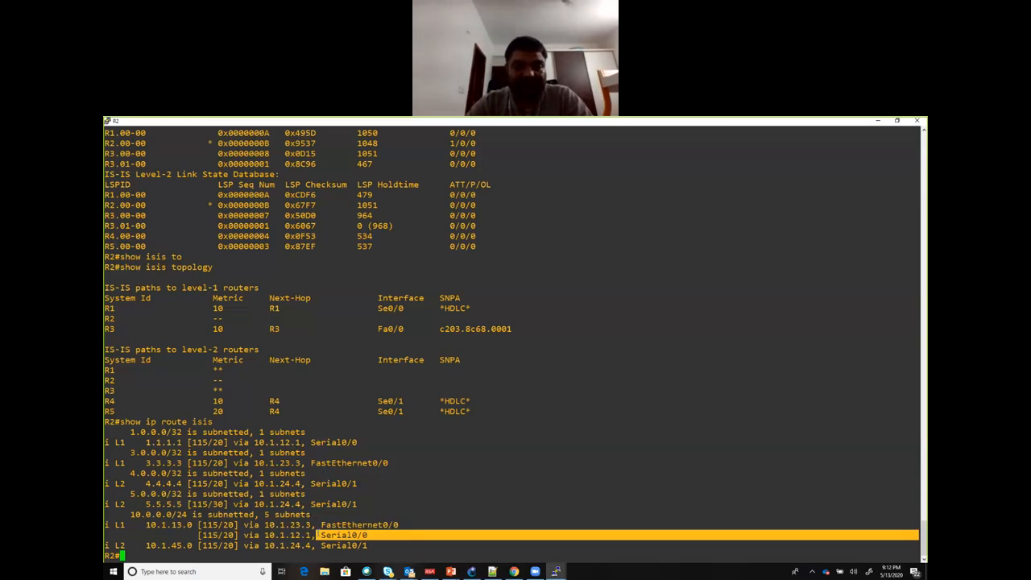
{"action": "type", "text": "sh int s0/0"}
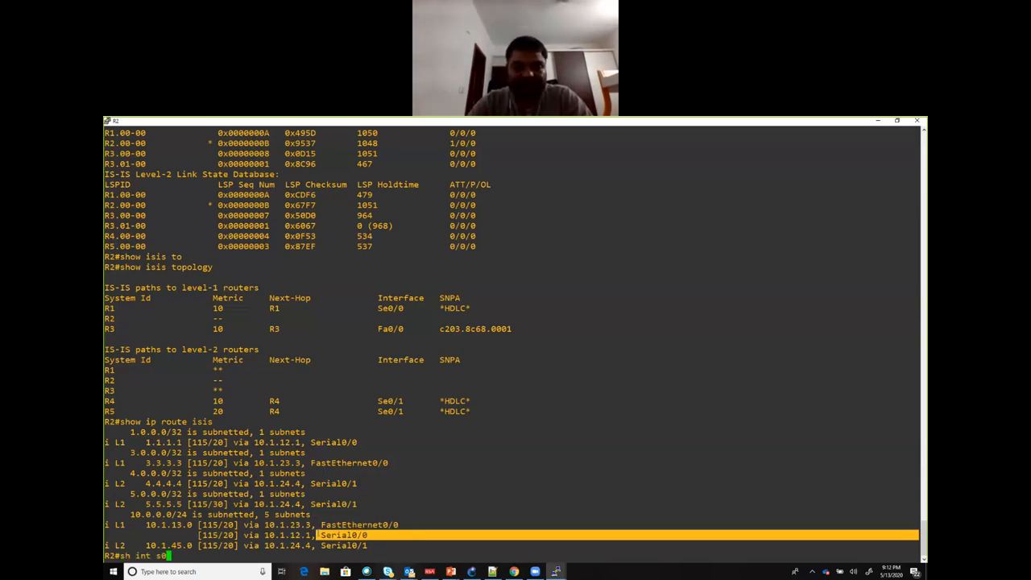
{"action": "key", "text": "Return"}
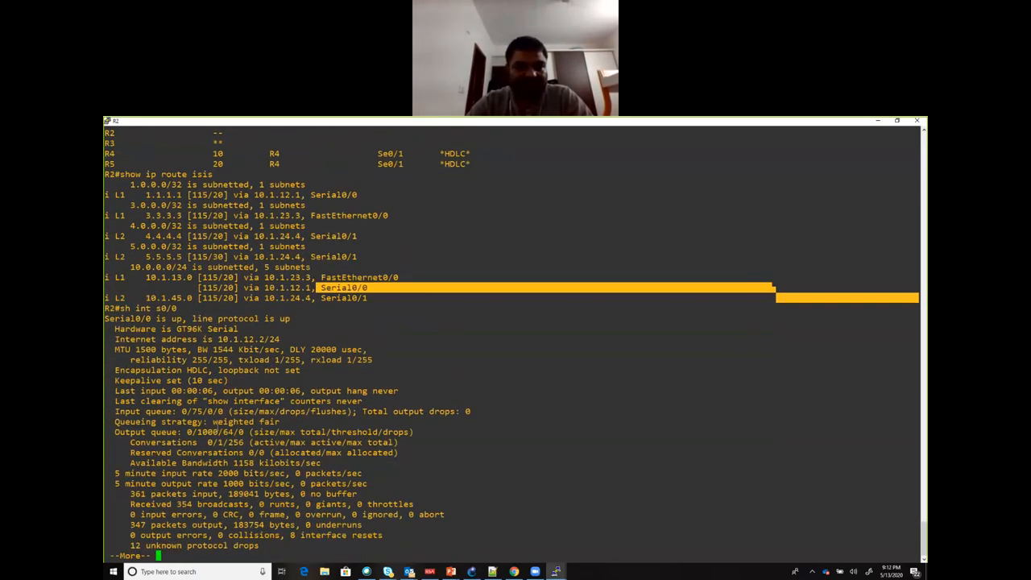
{"action": "left_click_drag", "start_coordinate": [234, 348], "coordinate": [196, 348]}
{"action": "key", "text": "space"}
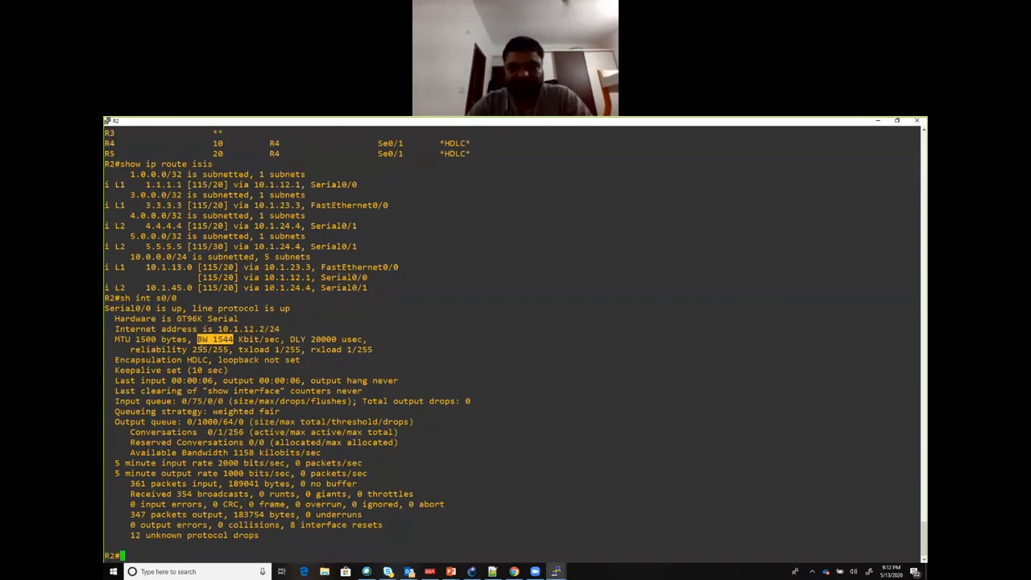
Step: Show the details of R2's FastEthernet0/0 interface with sh int f0/0 and check its bandwidth
{"action": "type", "text": "sh int f0/0"}
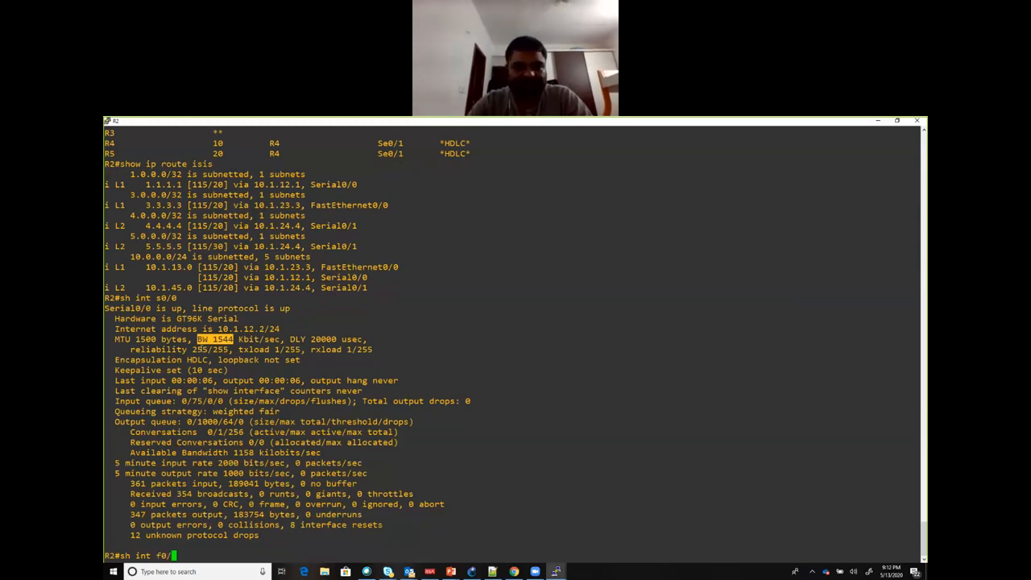
{"action": "key", "text": "Return"}
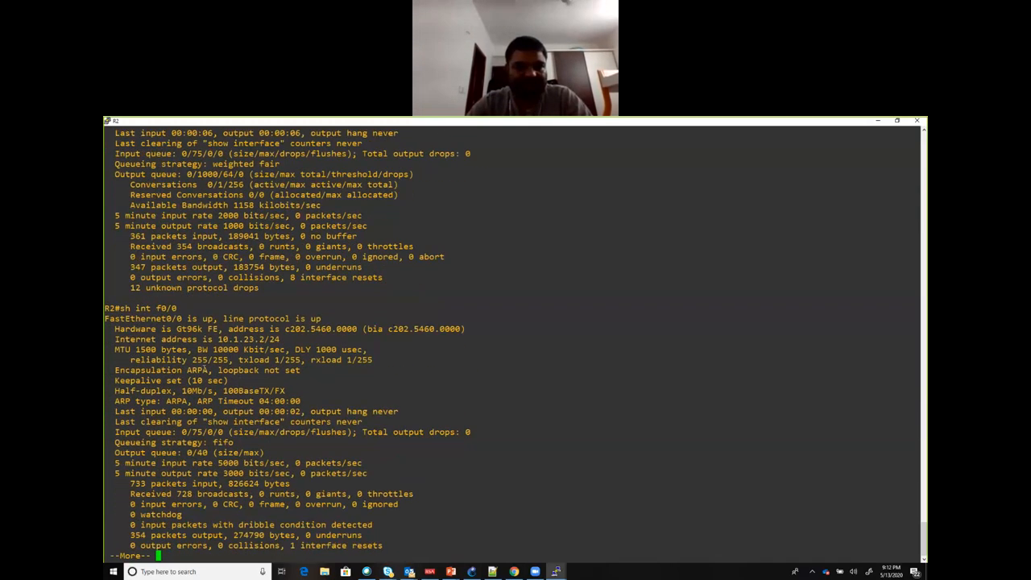
{"action": "left_click_drag", "start_coordinate": [194, 349], "coordinate": [238, 350]}
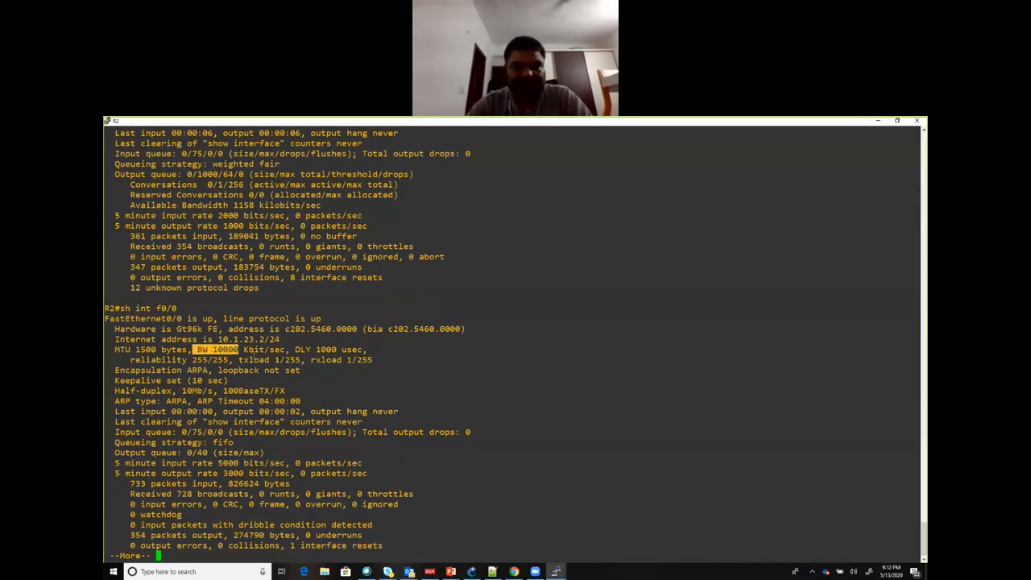
{"action": "type", "text": "q"}
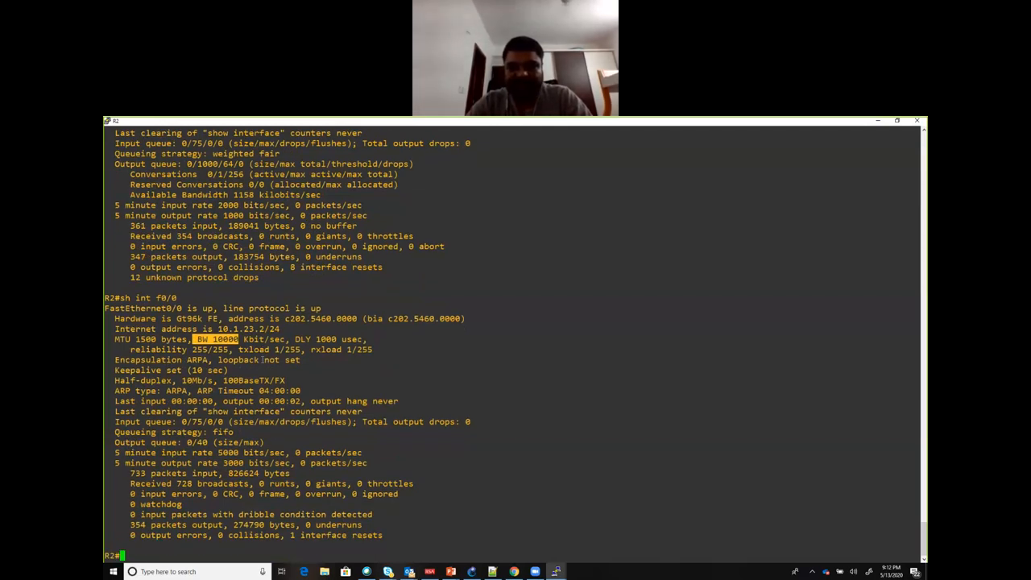
{"action": "type", "text": "sh ip route isis"}
Step: Run sh ip route isis on R2 again and examine both next-hop paths to 10.1.13.0
{"action": "key", "text": "Return"}
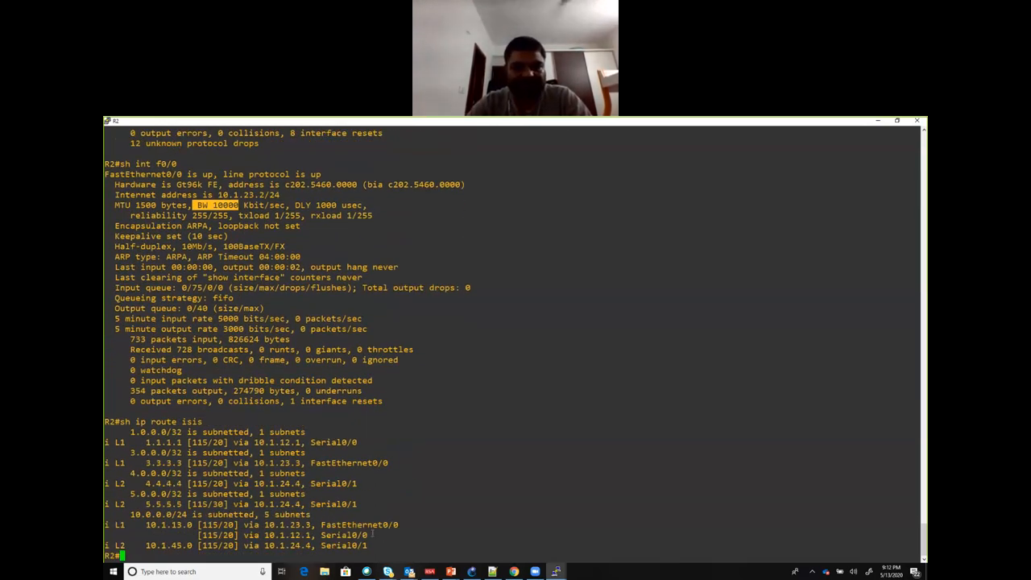
{"action": "left_click_drag", "start_coordinate": [372, 535], "coordinate": [105, 525]}
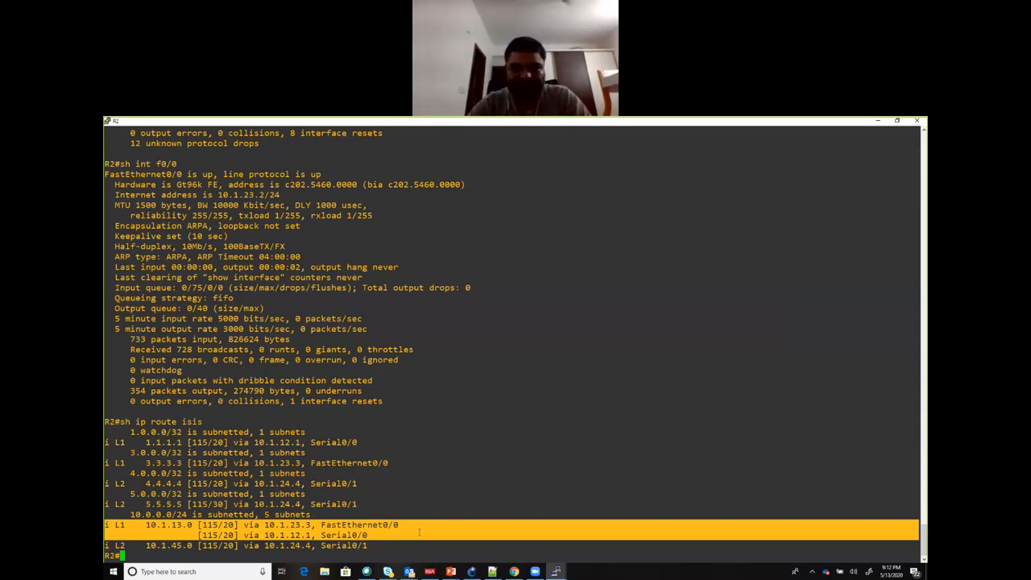
Step: Enter configuration mode on R2 and open interface s0/0 for configuration
{"action": "type", "text": "conf t"}
{"action": "key", "text": "Return"}
{"action": "type", "text": "int "}
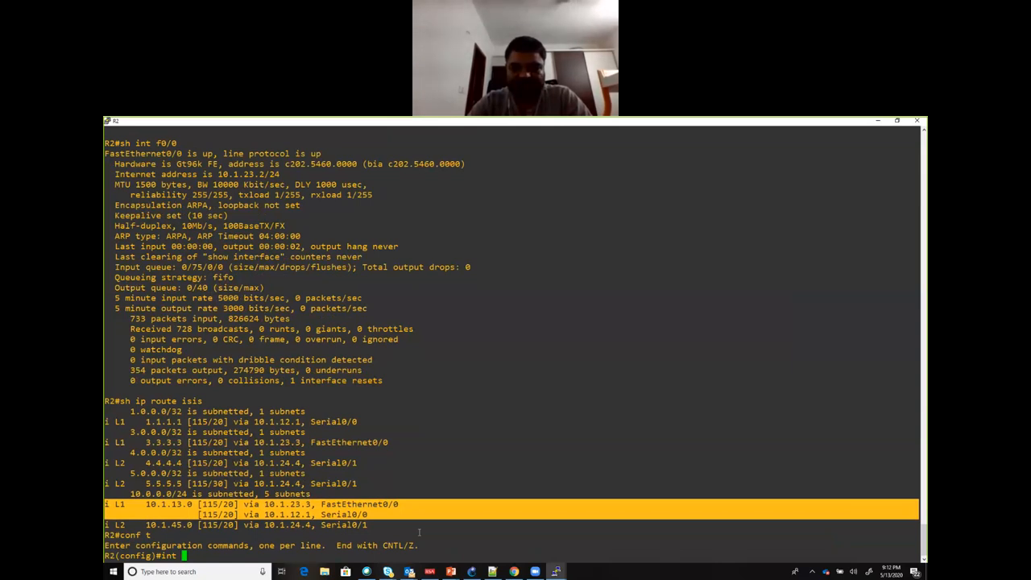
{"action": "type", "text": "s0/0"}
{"action": "key", "text": "Return"}
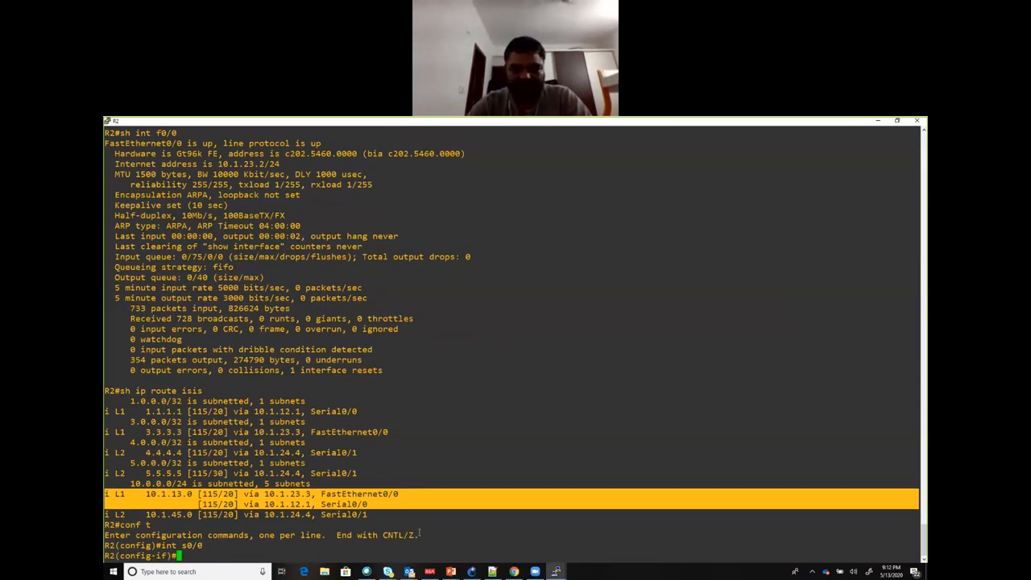
Step: List the ip subcommands available on interface s0/0 and look through them for an IS-IS metric option
{"action": "type", "text": "is"}
{"action": "key", "text": "Return"}
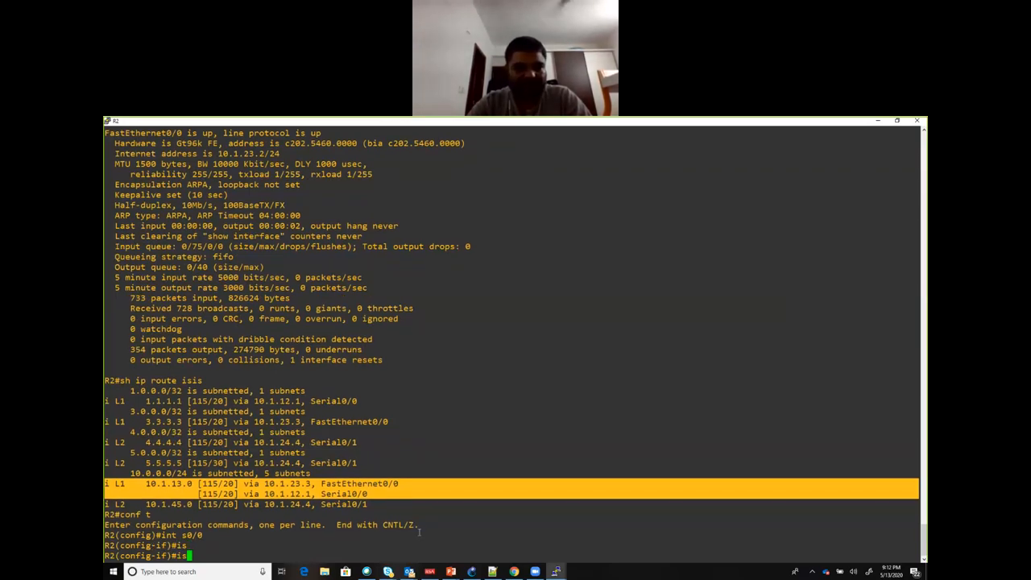
{"action": "type", "text": "ip "}
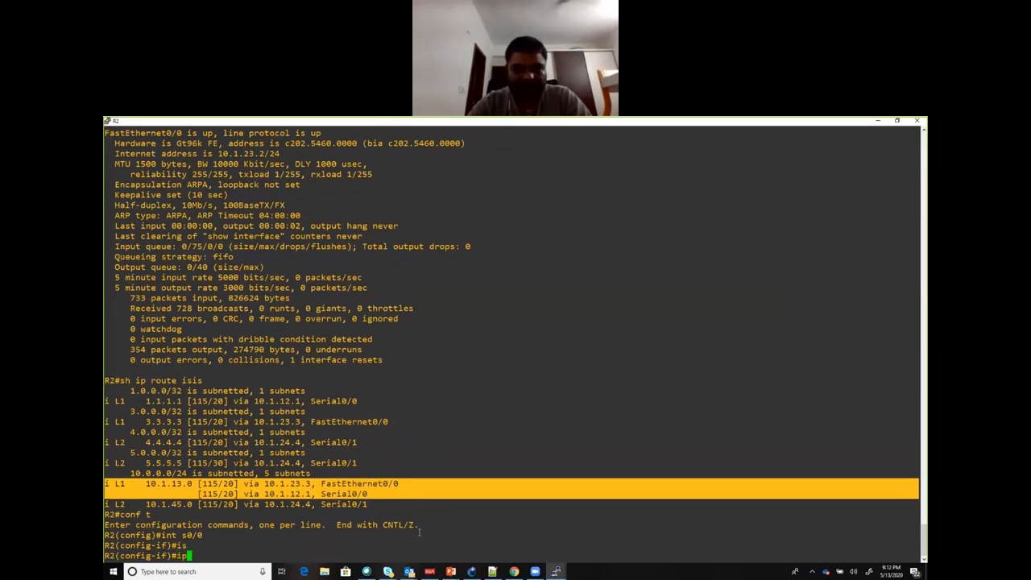
{"action": "type", "text": "?"}
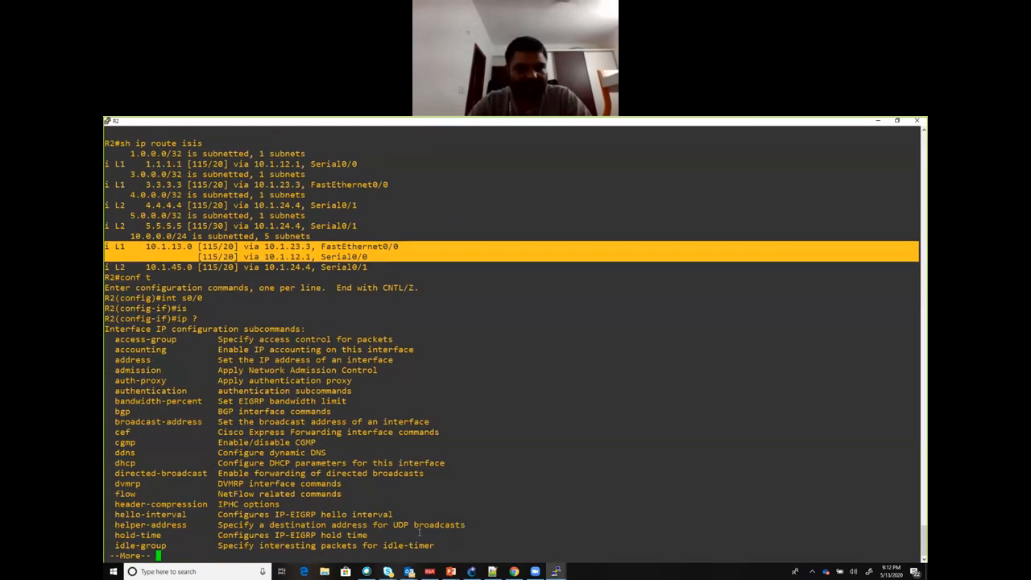
{"action": "key", "text": "Return"}
{"action": "key", "text": "Return"}
{"action": "key", "text": "Return"}
{"action": "key", "text": "Return"}
{"action": "key", "text": "Return"}
{"action": "key", "text": "Return"}
{"action": "key", "text": "Return"}
{"action": "key", "text": "Return"}
{"action": "key", "text": "Return"}
{"action": "key", "text": "Return"}
{"action": "key", "text": "Return"}
{"action": "key", "text": "Return"}
{"action": "key", "text": "Return"}
{"action": "key", "text": "Return"}
{"action": "key", "text": "Return"}
{"action": "key", "text": "Return"}
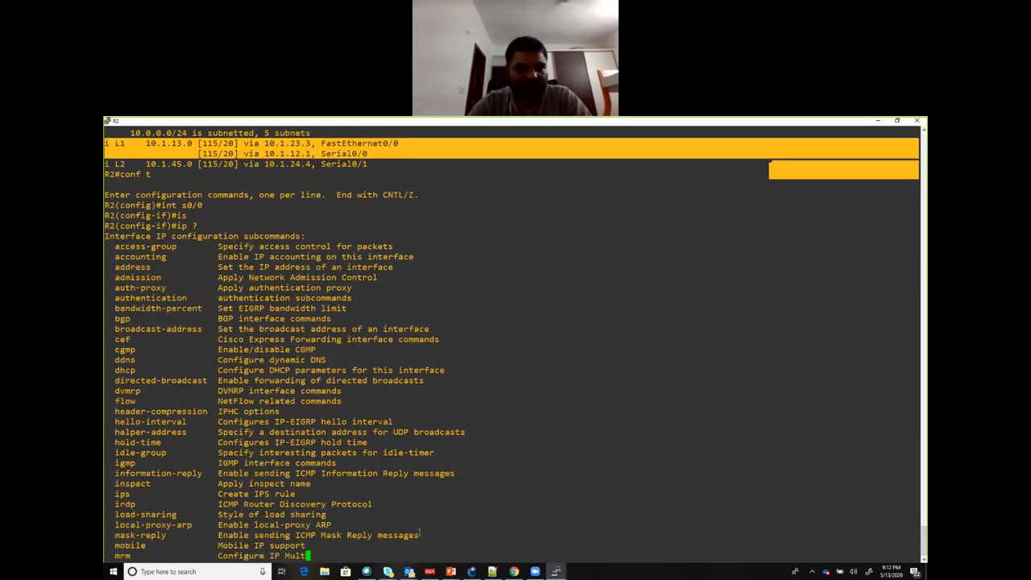
{"action": "key", "text": "Return"}
{"action": "key", "text": "Return"}
{"action": "key", "text": "Return"}
{"action": "key", "text": "Return"}
{"action": "key", "text": "Return"}
{"action": "key", "text": "Return"}
{"action": "key", "text": "Return"}
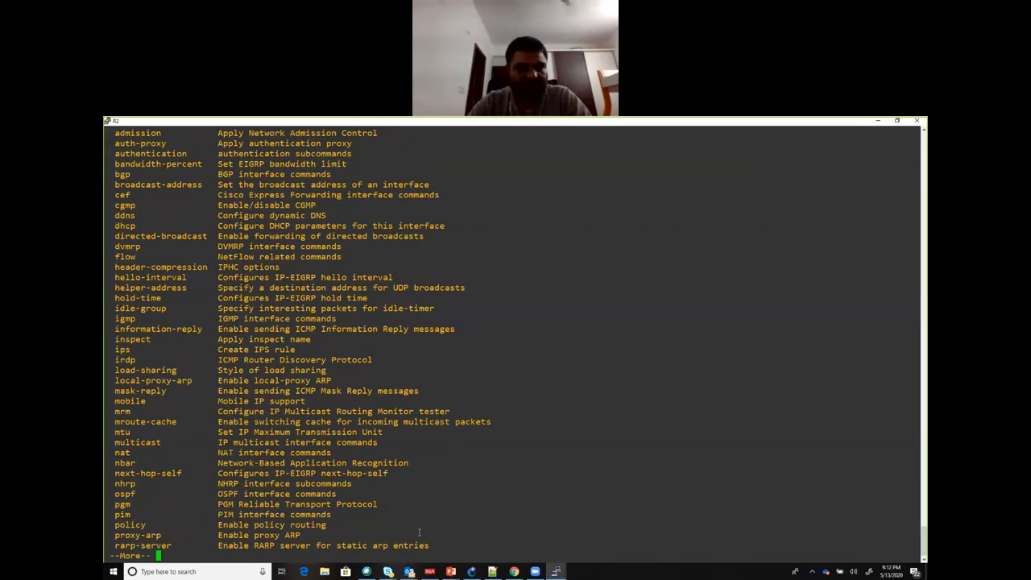
{"action": "key", "text": "Return"}
{"action": "key", "text": "Return"}
{"action": "key", "text": "Return"}
{"action": "key", "text": "Return"}
{"action": "key", "text": "Return"}
{"action": "key", "text": "Return"}
{"action": "key", "text": "Return"}
{"action": "key", "text": "Return"}
{"action": "key", "text": "Return"}
{"action": "key", "text": "Return"}
{"action": "key", "text": "Return"}
{"action": "key", "text": "Return"}
{"action": "key", "text": "Return"}
{"action": "key", "text": "Return"}
{"action": "key", "text": "Return"}
{"action": "key", "text": "Return"}
{"action": "key", "text": "Return"}
{"action": "key", "text": "Return"}
{"action": "key", "text": "Return"}
{"action": "key", "text": "Return"}
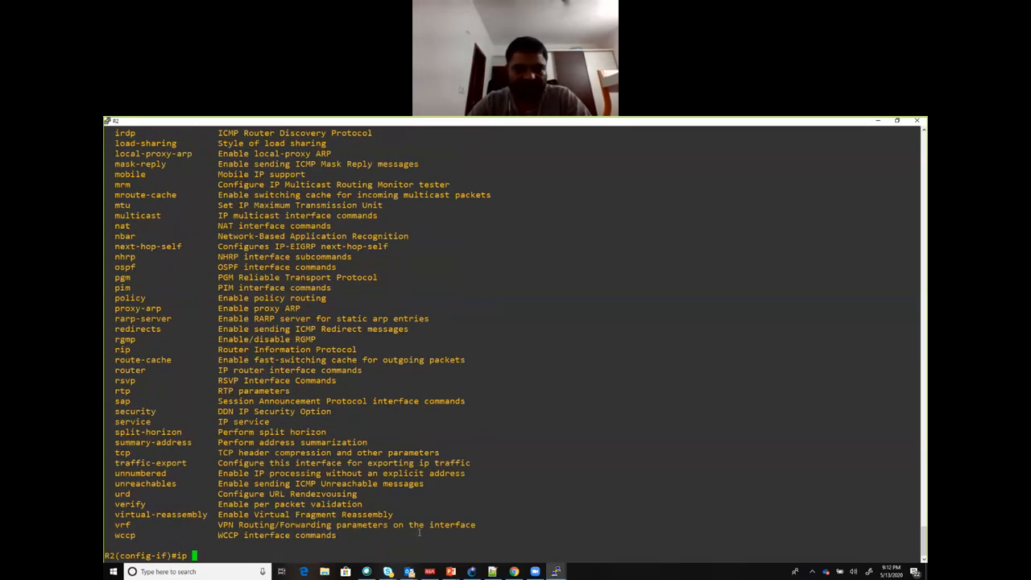
Step: List the isis subcommands available on interface s0/0 and look for the metric option
{"action": "key", "text": "BackSpace"}
{"action": "key", "text": "BackSpace"}
{"action": "key", "text": "BackSpace"}
{"action": "type", "text": "isis?"}
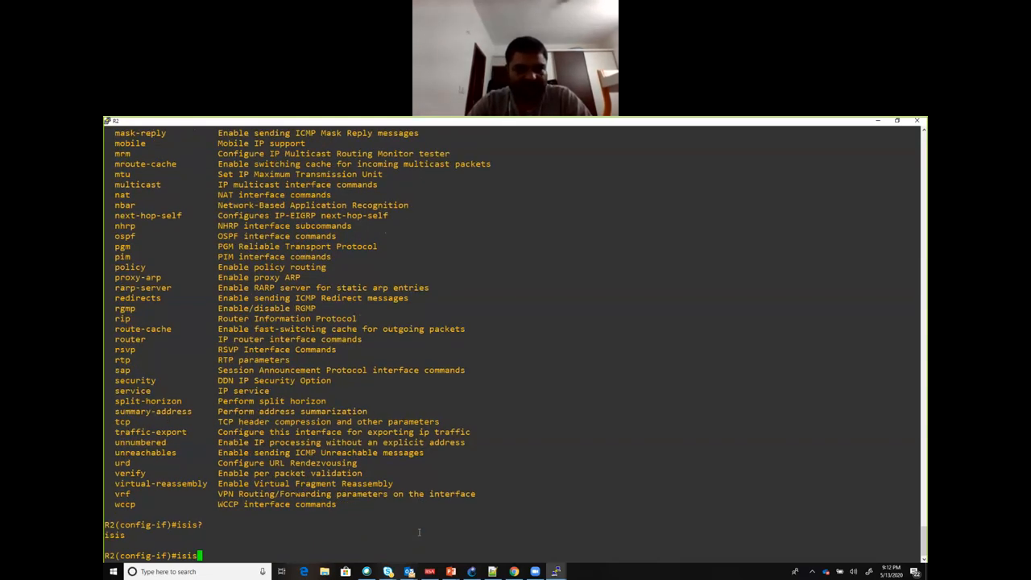
{"action": "type", "text": " ?"}
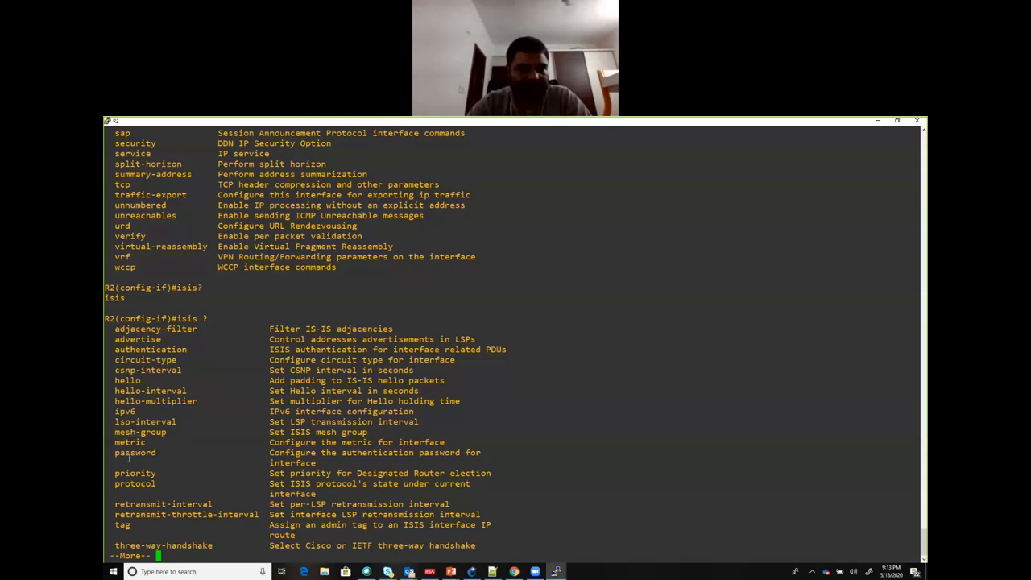
{"action": "key", "text": "space"}
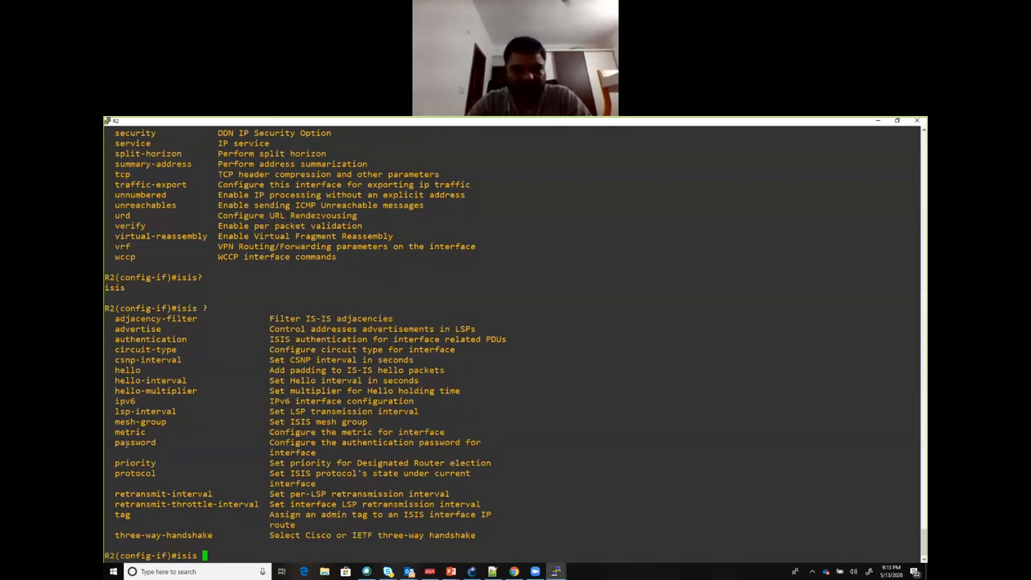
Step: List the isis metric options on interface s0/0 and set its IS-IS metric to 50
{"action": "type", "text": "me"}
{"action": "key", "text": "Tab"}
{"action": "type", "text": "t"}
{"action": "key", "text": "Tab"}
{"action": "type", "text": "?"}
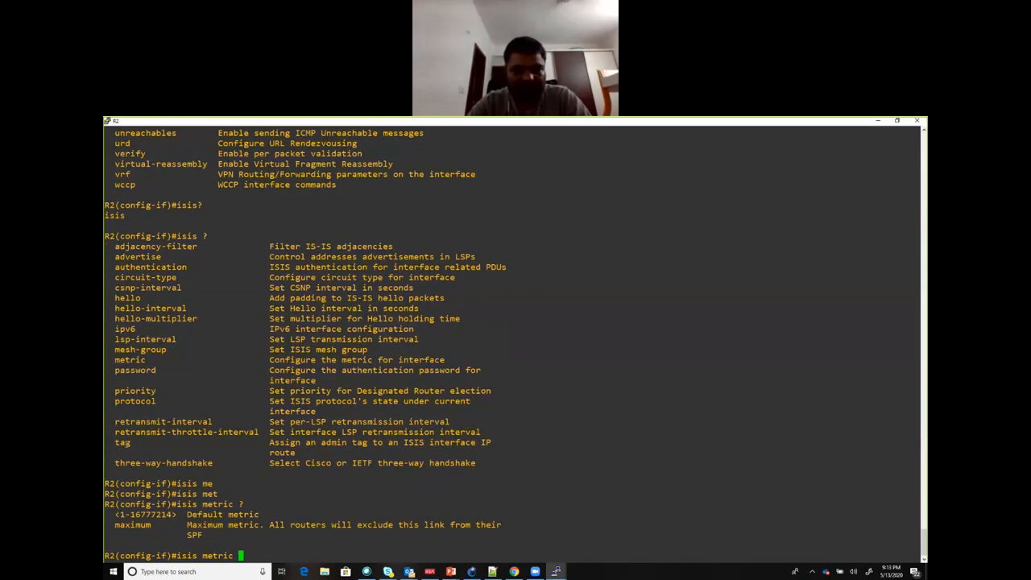
{"action": "type", "text": "50 ?"}
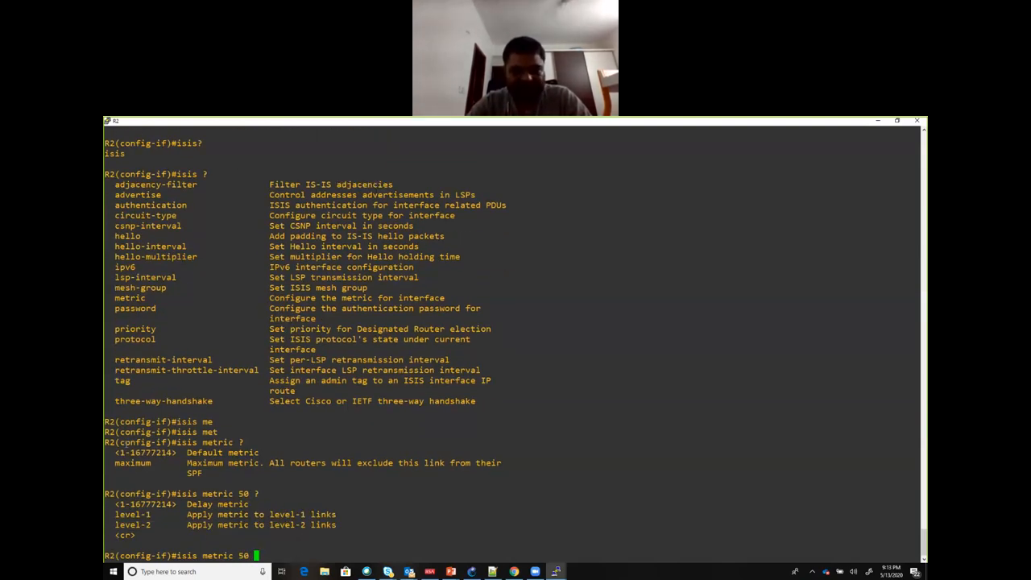
{"action": "key", "text": "Return"}
{"action": "key", "text": "Return"}
{"action": "key", "text": "Return"}
{"action": "key", "text": "Return"}
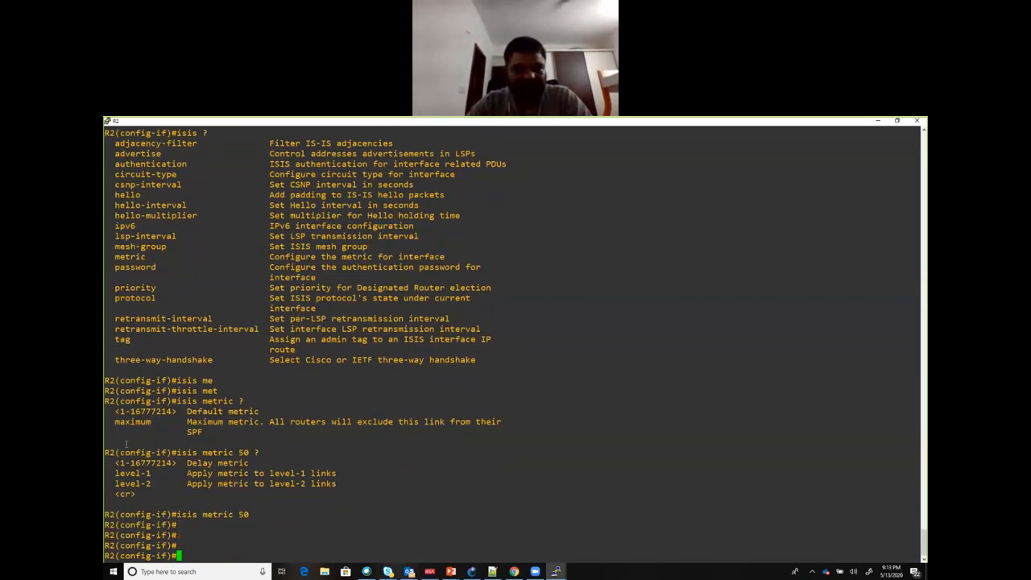
Step: Try to display the IS-IS interface details from configuration mode with do sh isis int and do sh isis inter
{"action": "type", "text": "end"}
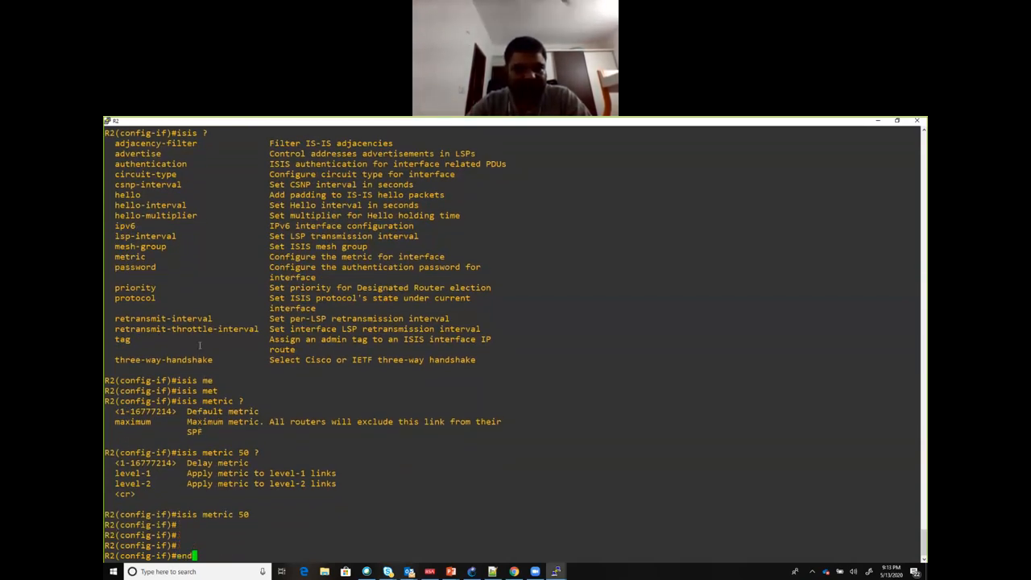
{"action": "key", "text": "Down"}
{"action": "key", "text": "Down"}
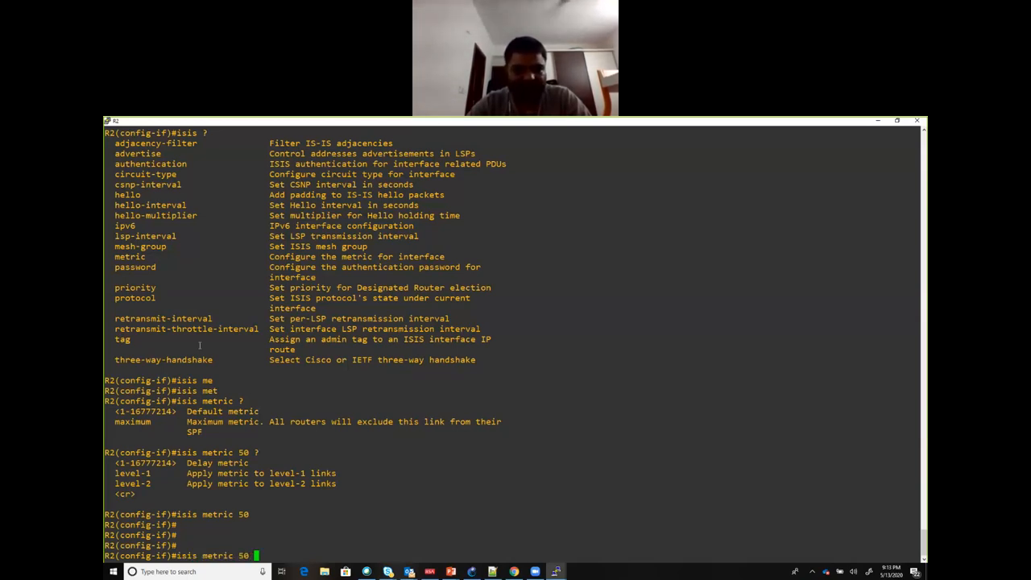
{"action": "key", "text": "Down"}
{"action": "type", "text": "do sh "}
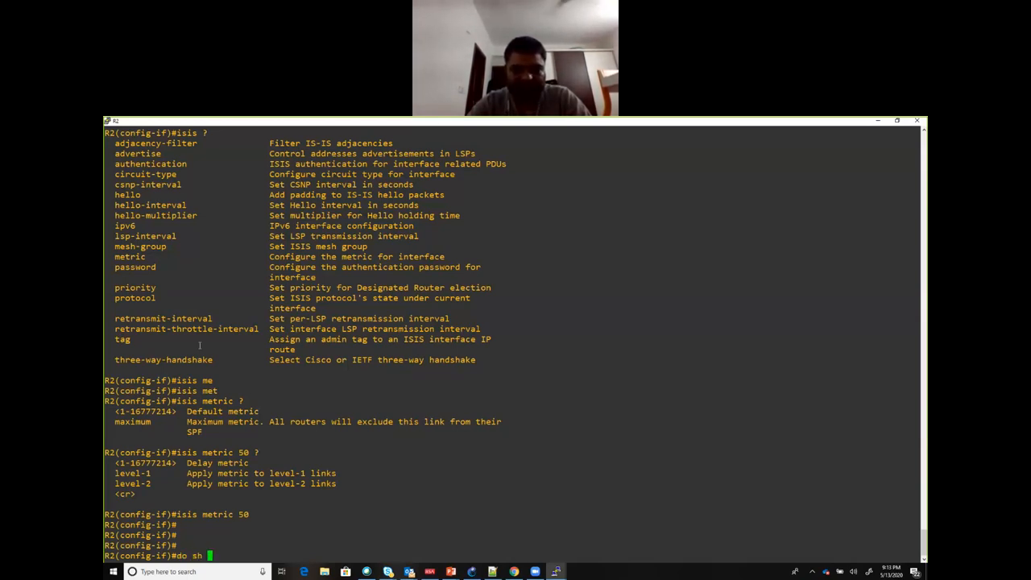
{"action": "type", "text": "isis int"}
{"action": "key", "text": "Return"}
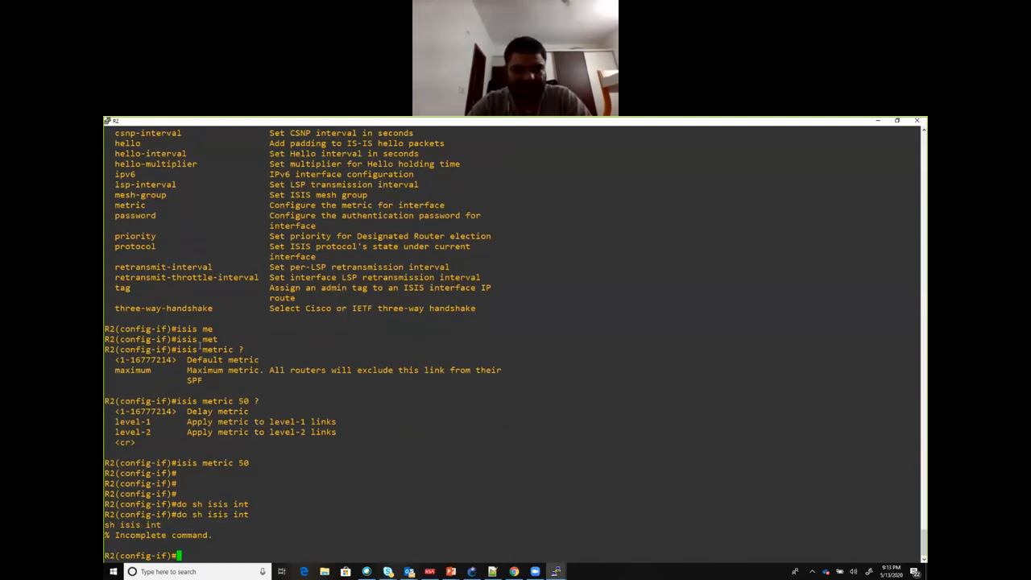
{"action": "key", "text": "Up"}
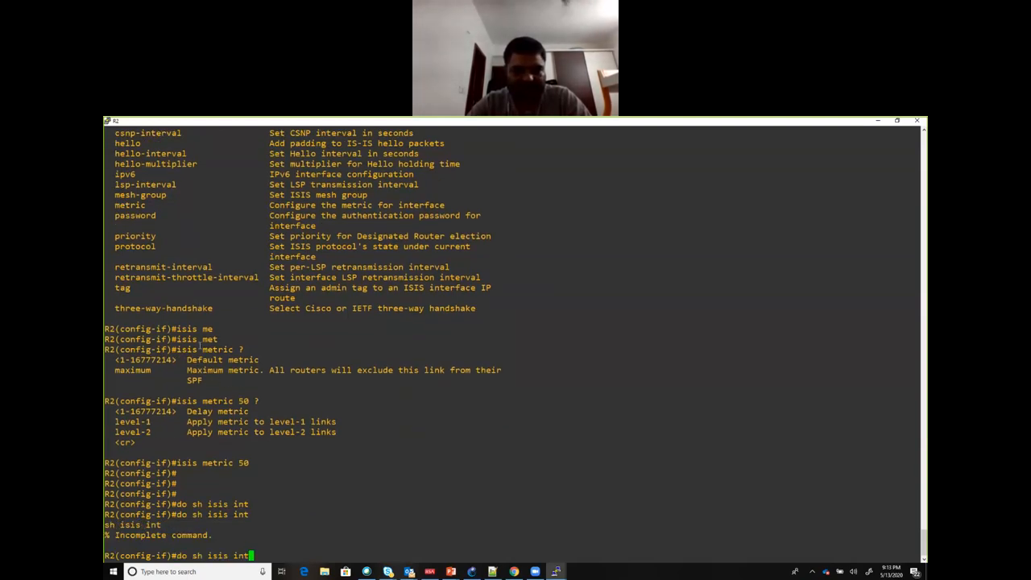
{"action": "type", "text": "er"}
{"action": "key", "text": "Return"}
Step: Leave configuration mode on R2 and check whether show isis accepts an interface keyword
{"action": "type", "text": "end"}
{"action": "key", "text": "Return"}
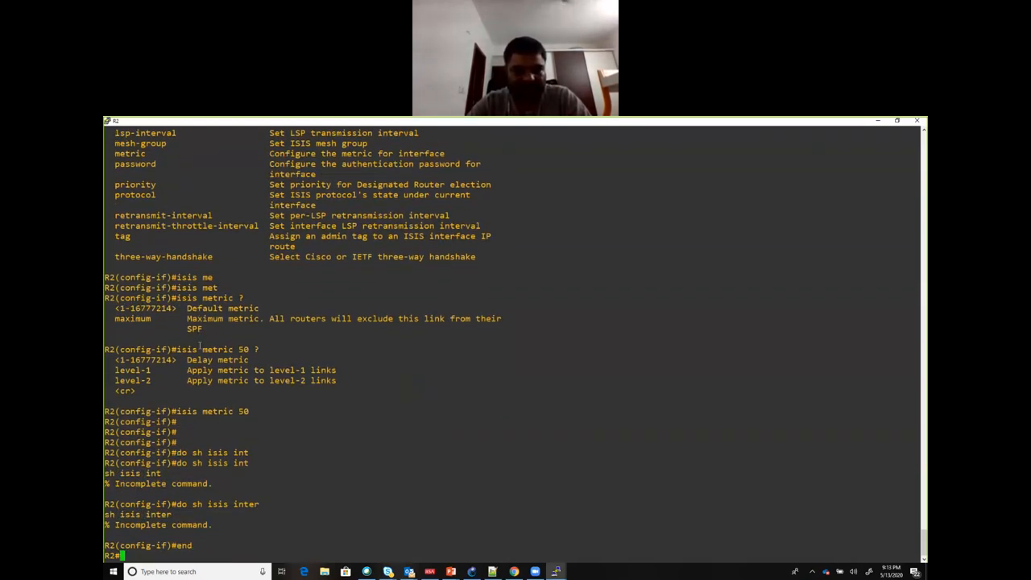
{"action": "type", "text": "show isis"}
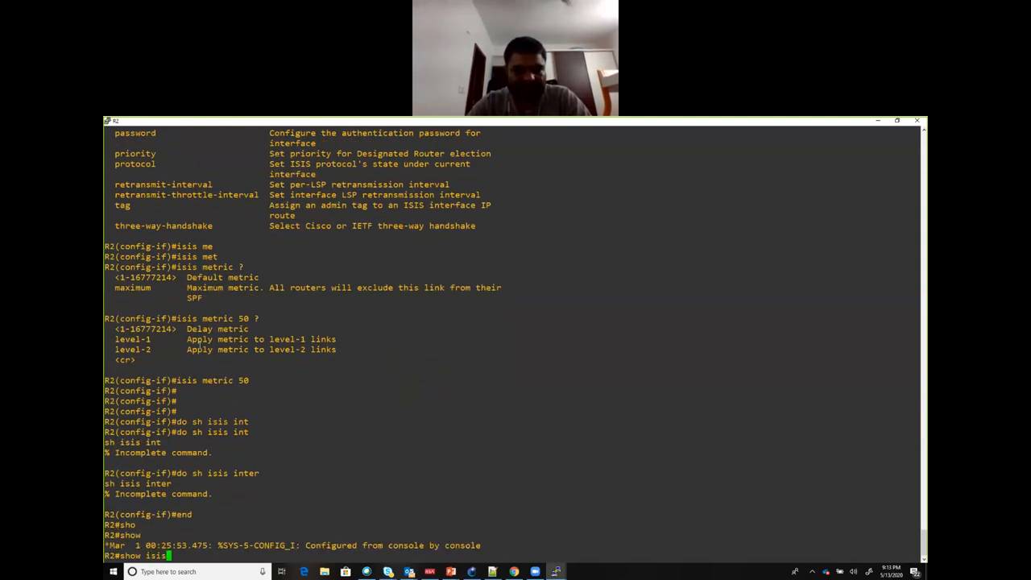
{"action": "type", "text": " int?e"}
{"action": "key", "text": "Tab"}
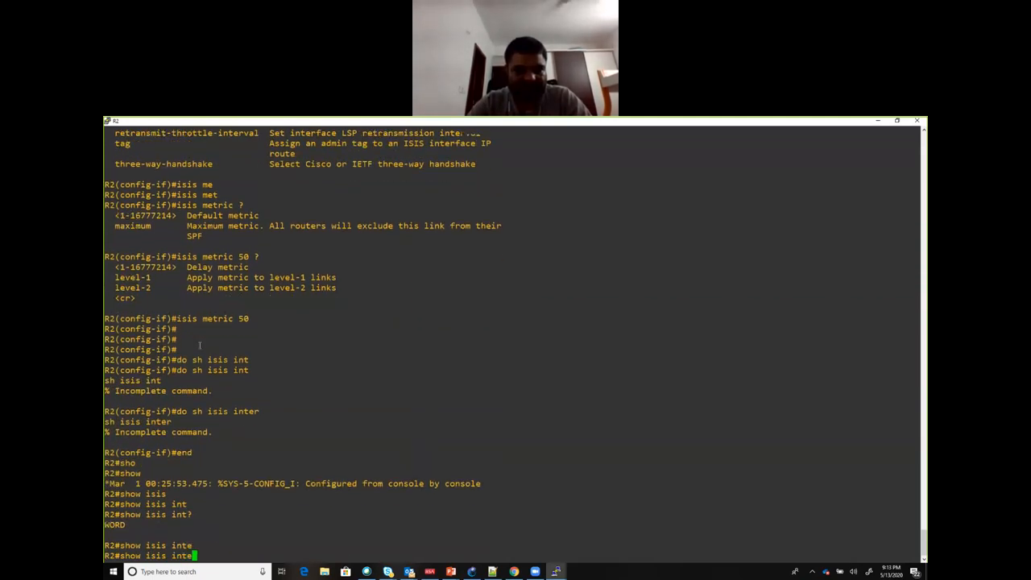
{"action": "key", "text": "BackSpace"}
{"action": "key", "text": "BackSpace"}
{"action": "key", "text": "BackSpace"}
{"action": "key", "text": "BackSpace"}
{"action": "key", "text": "BackSpace"}
{"action": "key", "text": "BackSpace"}
{"action": "key", "text": "BackSpace"}
{"action": "key", "text": "BackSpace"}
{"action": "key", "text": "BackSpace"}
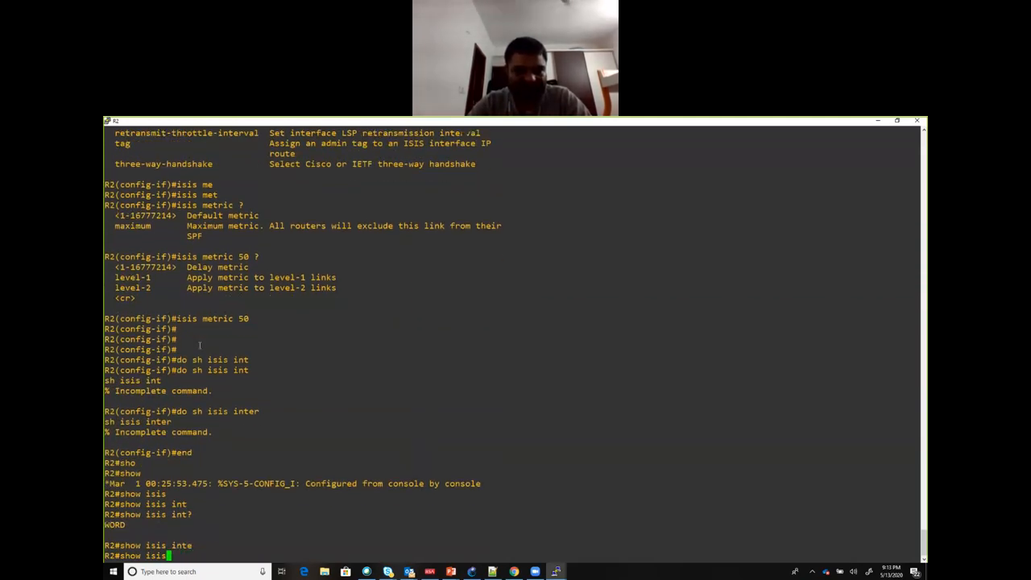
Step: Run show clns interface on R2 and compare the level-1 and level-2 metrics of Serial0/0 with the FastEthernet0/0 metric
{"action": "type", "text": "clns int"}
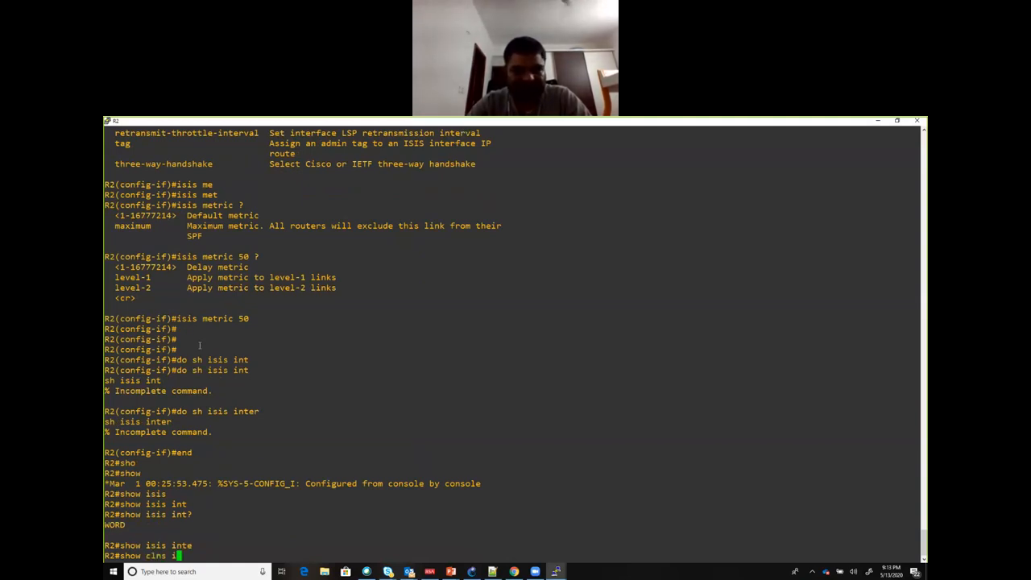
{"action": "key", "text": "Tab"}
{"action": "key", "text": "Return"}
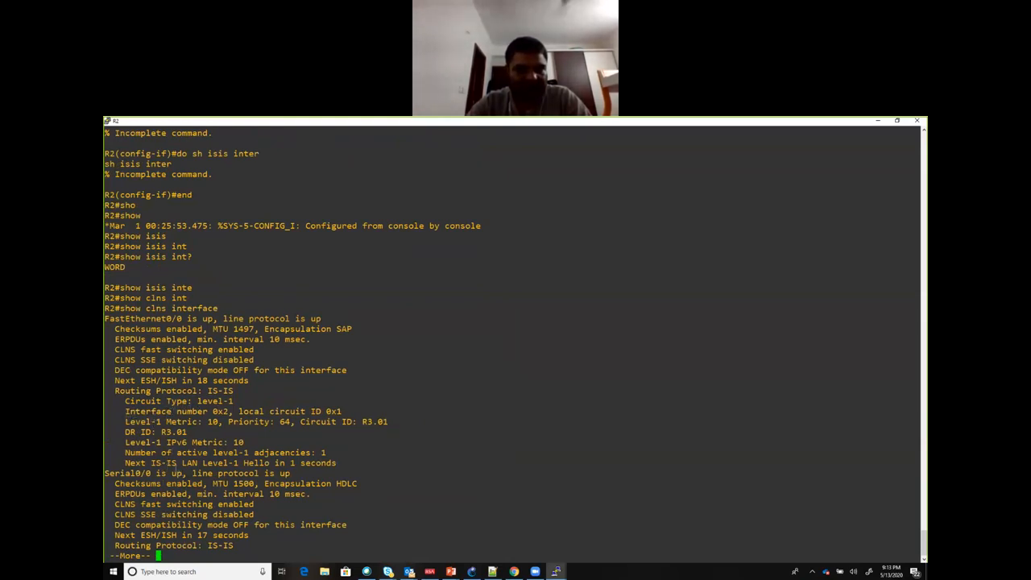
{"action": "key", "text": "Return"}
{"action": "key", "text": "Return"}
{"action": "key", "text": "Return"}
{"action": "key", "text": "Return"}
{"action": "key", "text": "Return"}
{"action": "key", "text": "Return"}
{"action": "key", "text": "Return"}
{"action": "key", "text": "Return"}
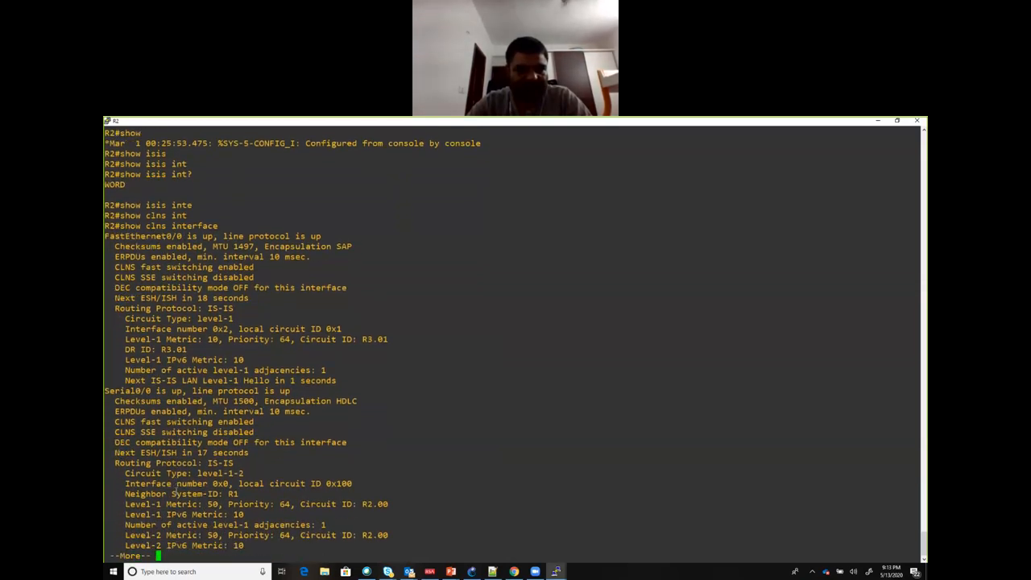
{"action": "left_click_drag", "start_coordinate": [165, 504], "coordinate": [220, 505]}
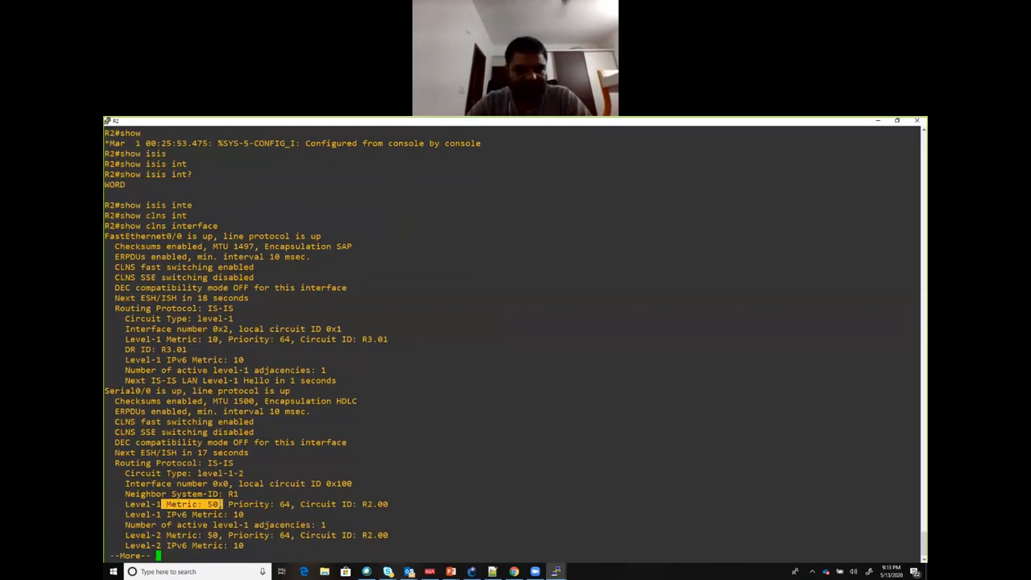
{"action": "left_click_drag", "start_coordinate": [163, 535], "coordinate": [219, 536]}
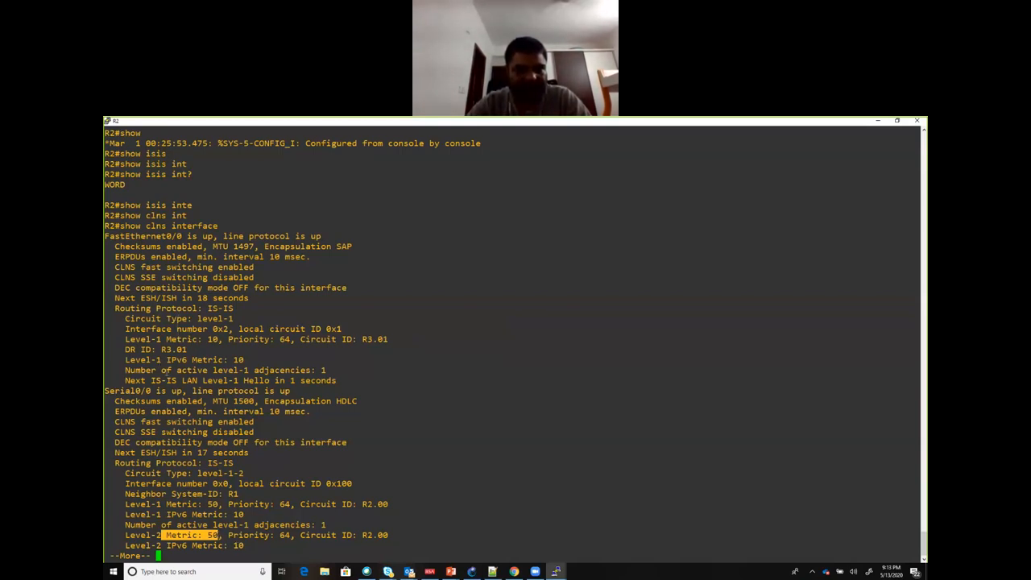
{"action": "left_click_drag", "start_coordinate": [167, 339], "coordinate": [226, 339]}
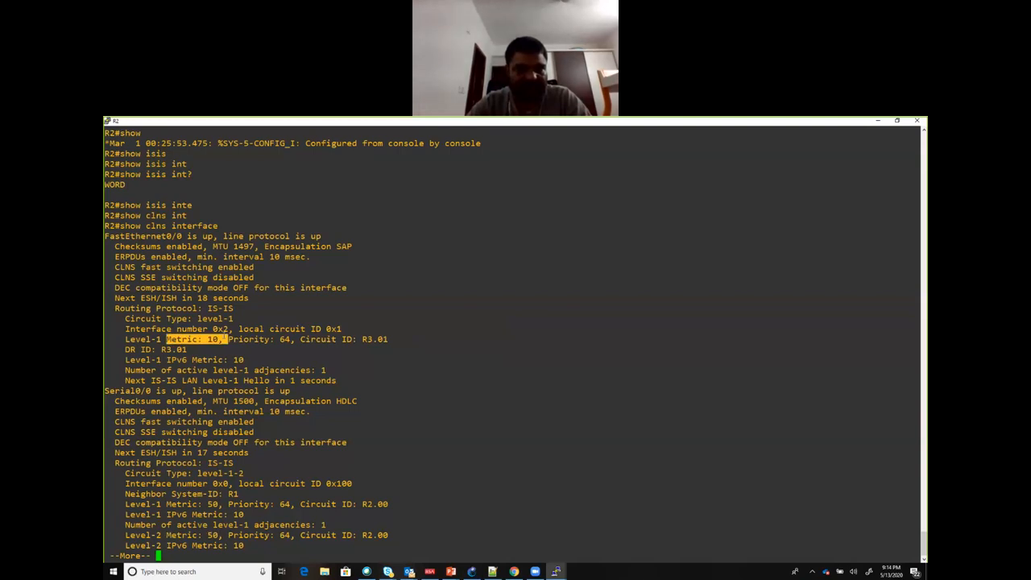
{"action": "key", "text": "Return"}
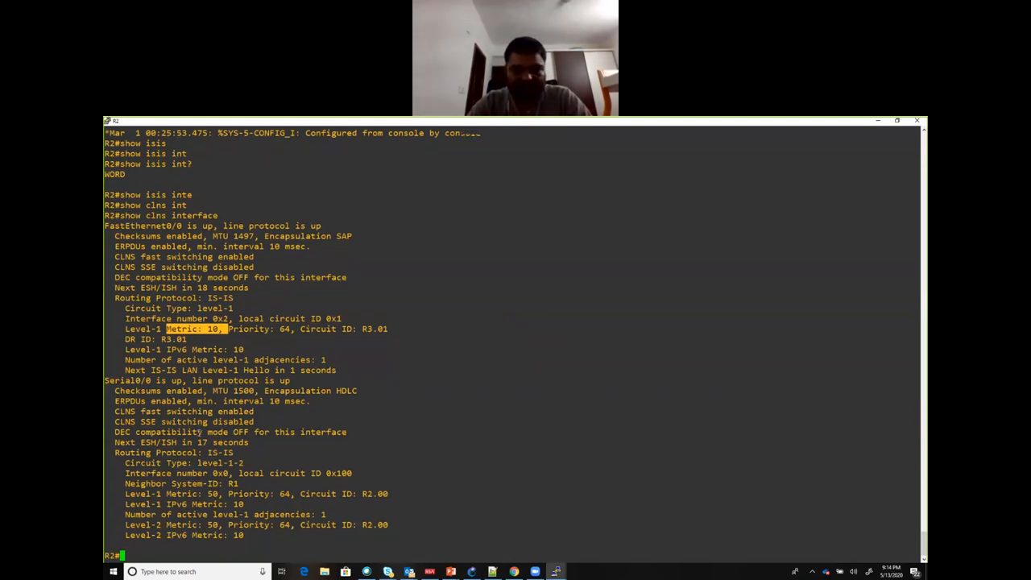
Step: Run sh ip route isis on R2 and examine the route entry for 10.1.13.0
{"action": "type", "text": "sh ip route isis"}
{"action": "key", "text": "Return"}
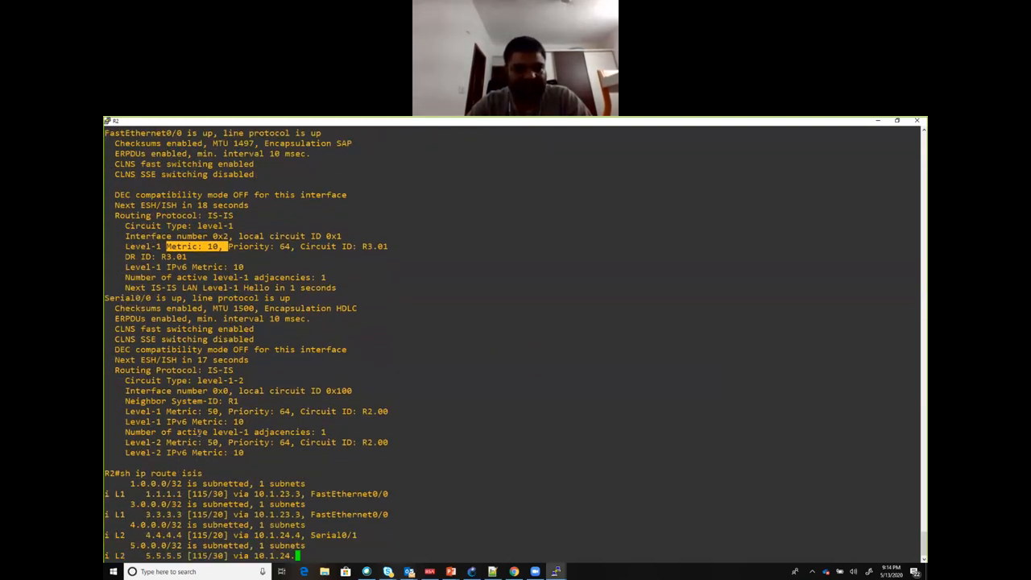
{"action": "left_click_drag", "start_coordinate": [142, 534], "coordinate": [411, 535]}
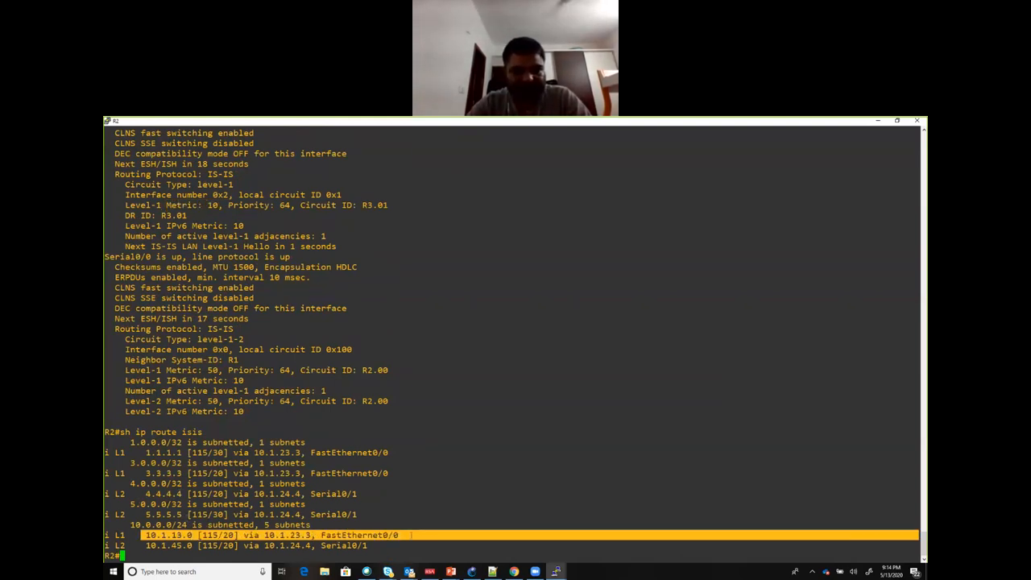
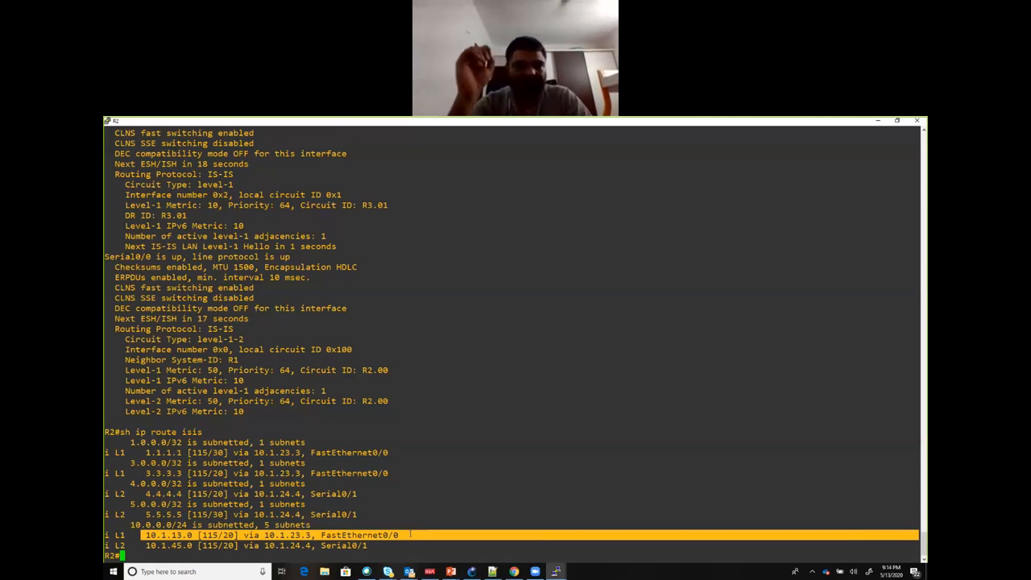
{"action": "key", "text": "Return"}
{"action": "key", "text": "Return"}
{"action": "key", "text": "Return"}
{"action": "key", "text": "Return"}
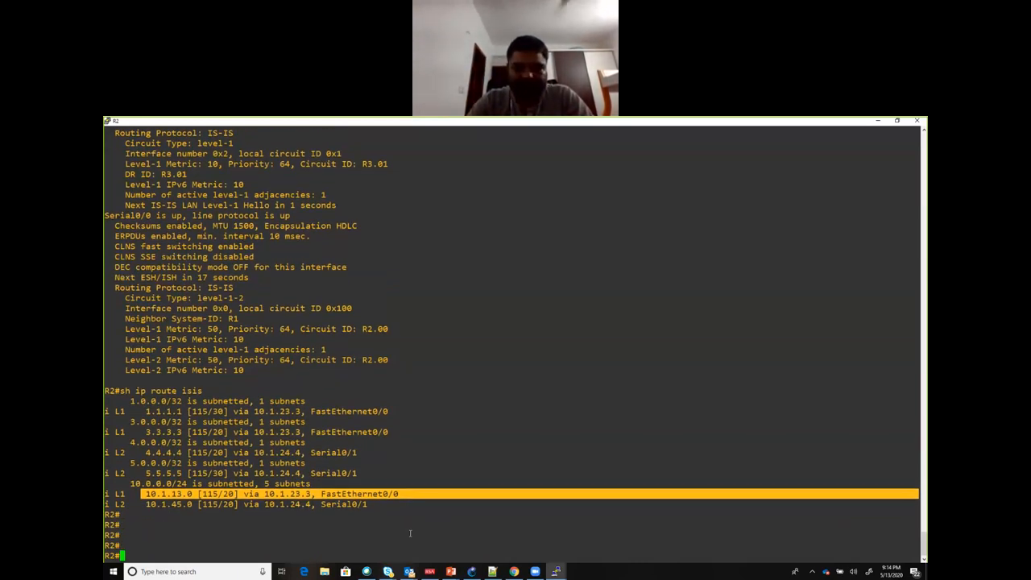
Step: Switch to the R1 console and ping 5.5.5.5 sourced from loopback 0, with the GNS3 topology brought up behind it
{"action": "mouse_move", "coordinate": [547, 569]}
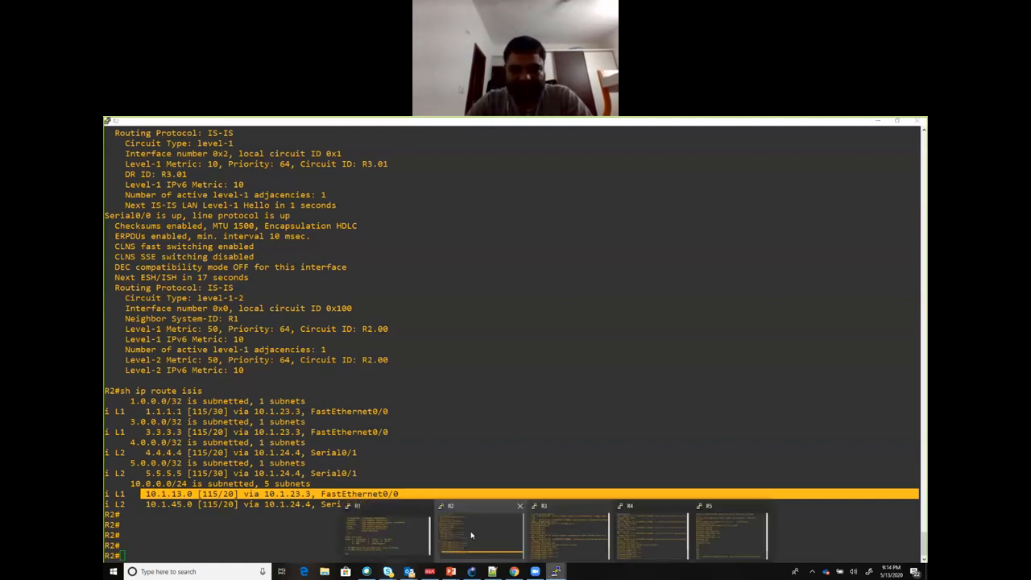
{"action": "left_click", "coordinate": [408, 527]}
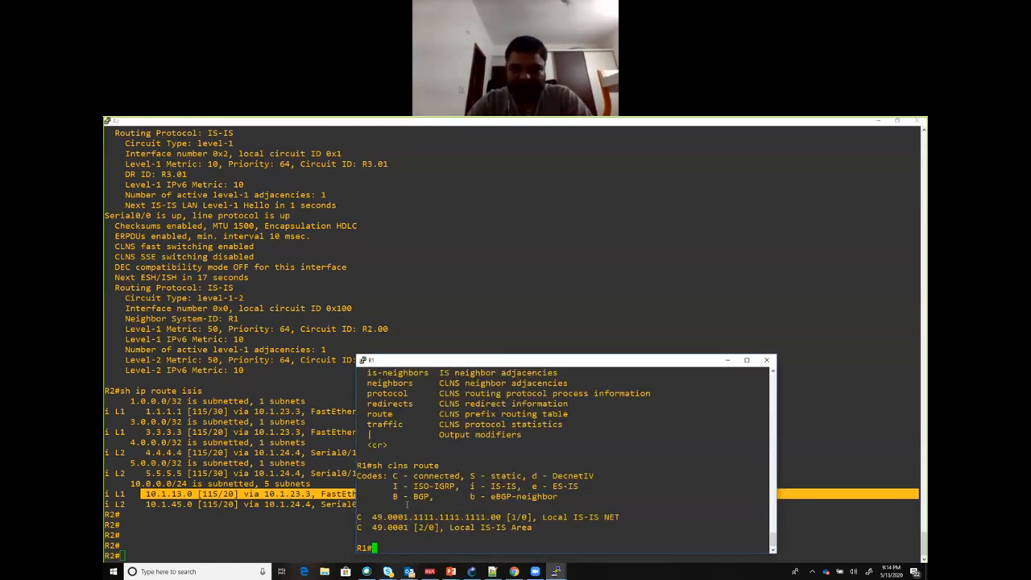
{"action": "type", "text": "ping"}
{"action": "key", "text": "alt+Tab"}
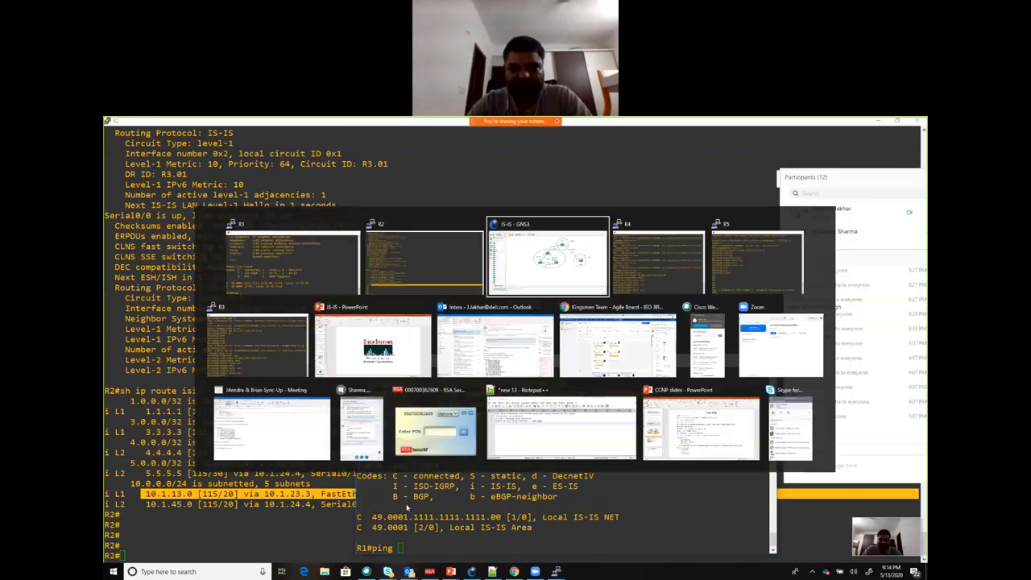
{"action": "key", "text": "alt+Tab"}
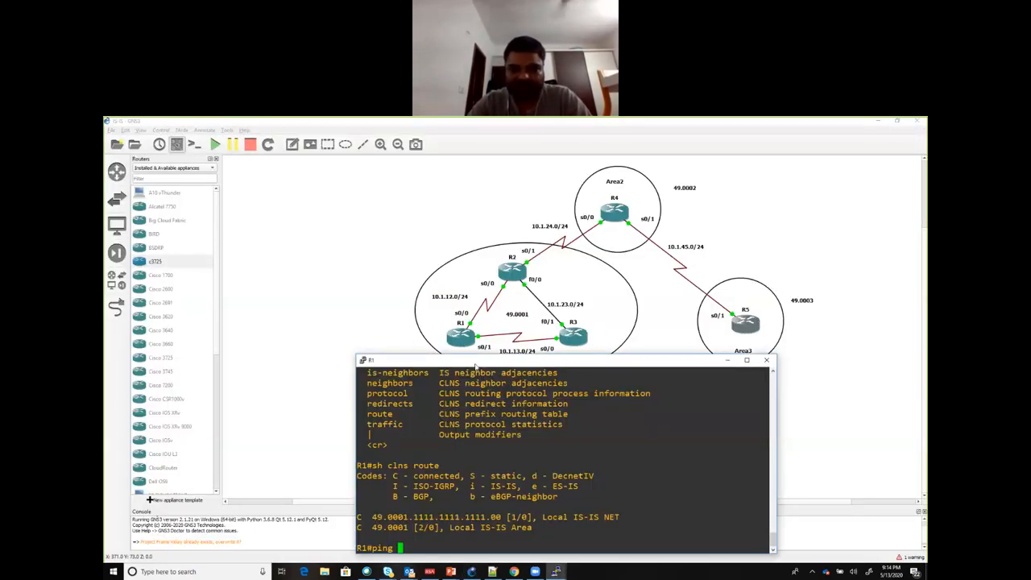
{"action": "type", "text": "5.5.5.5"}
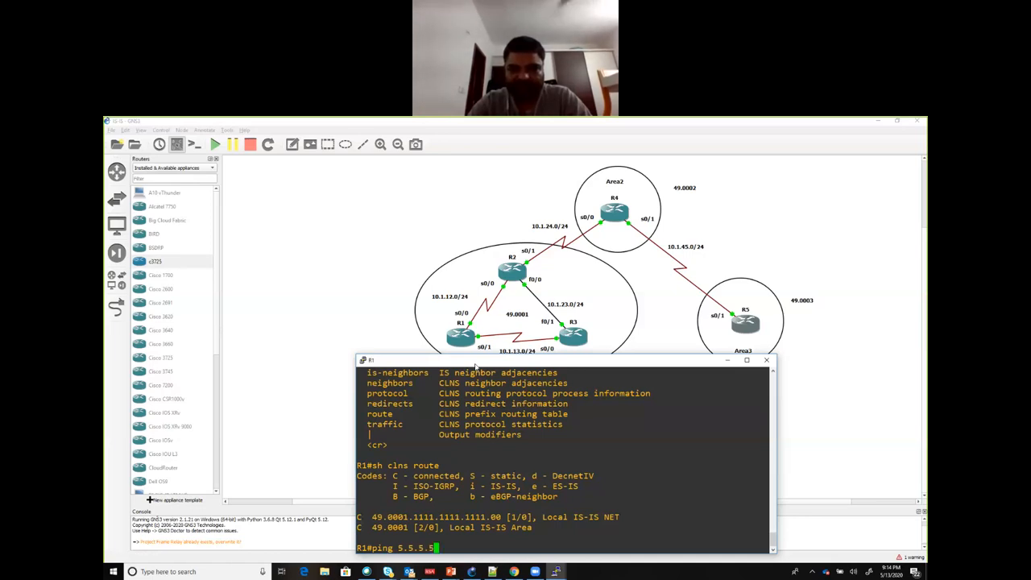
{"action": "type", "text": " so lo 0"}
{"action": "key", "text": "Return"}
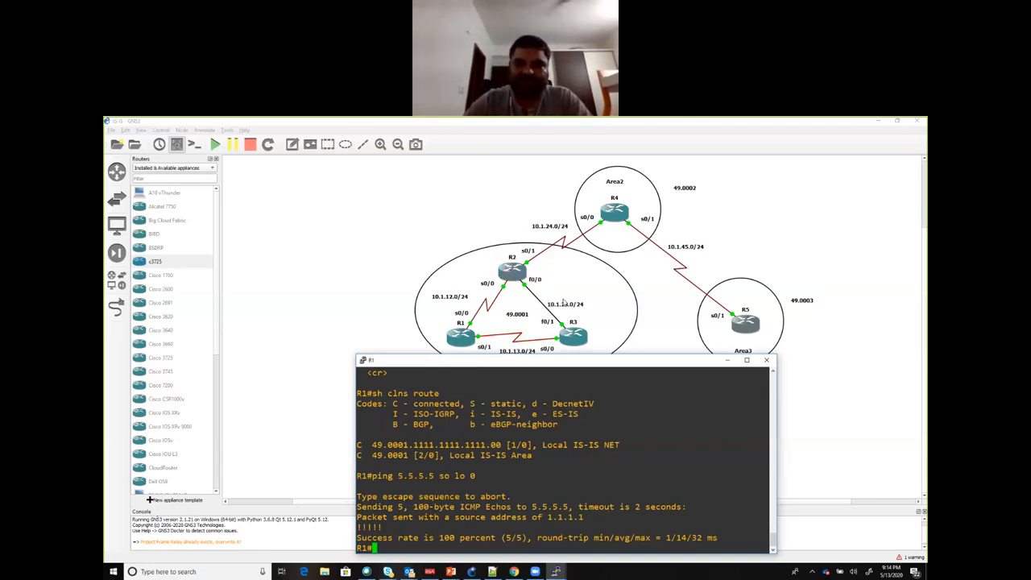
Step: Return to the GNS3 topology and move the 49.0002 label slightly closer to the Area2 circle
{"action": "left_click", "coordinate": [523, 313]}
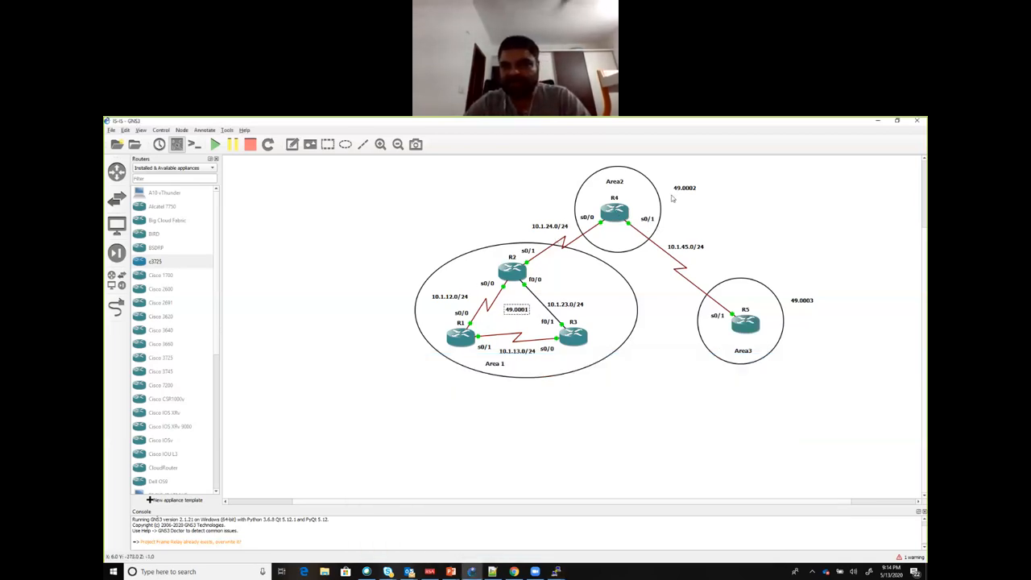
{"action": "left_click_drag", "start_coordinate": [680, 195], "coordinate": [671, 201]}
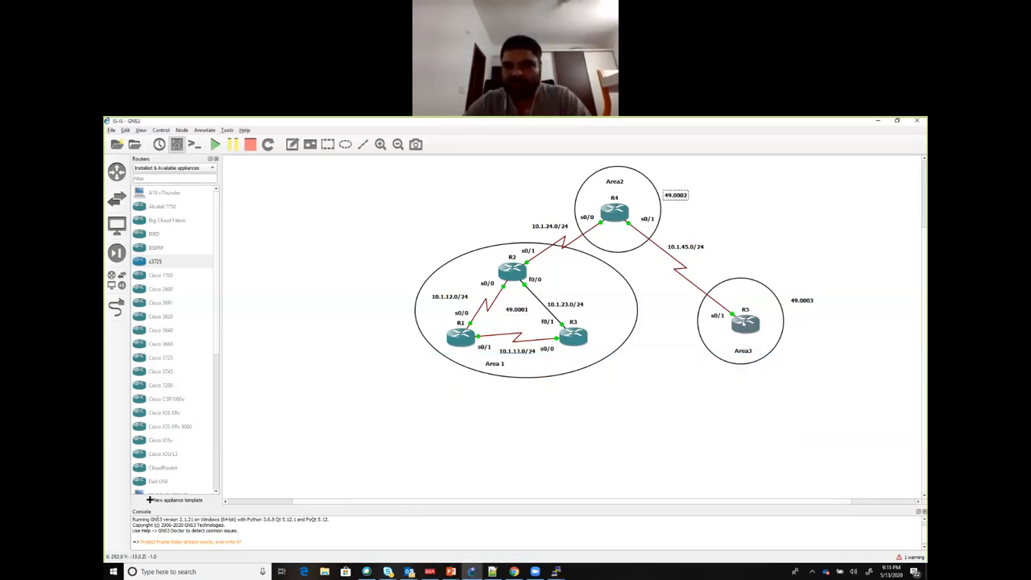